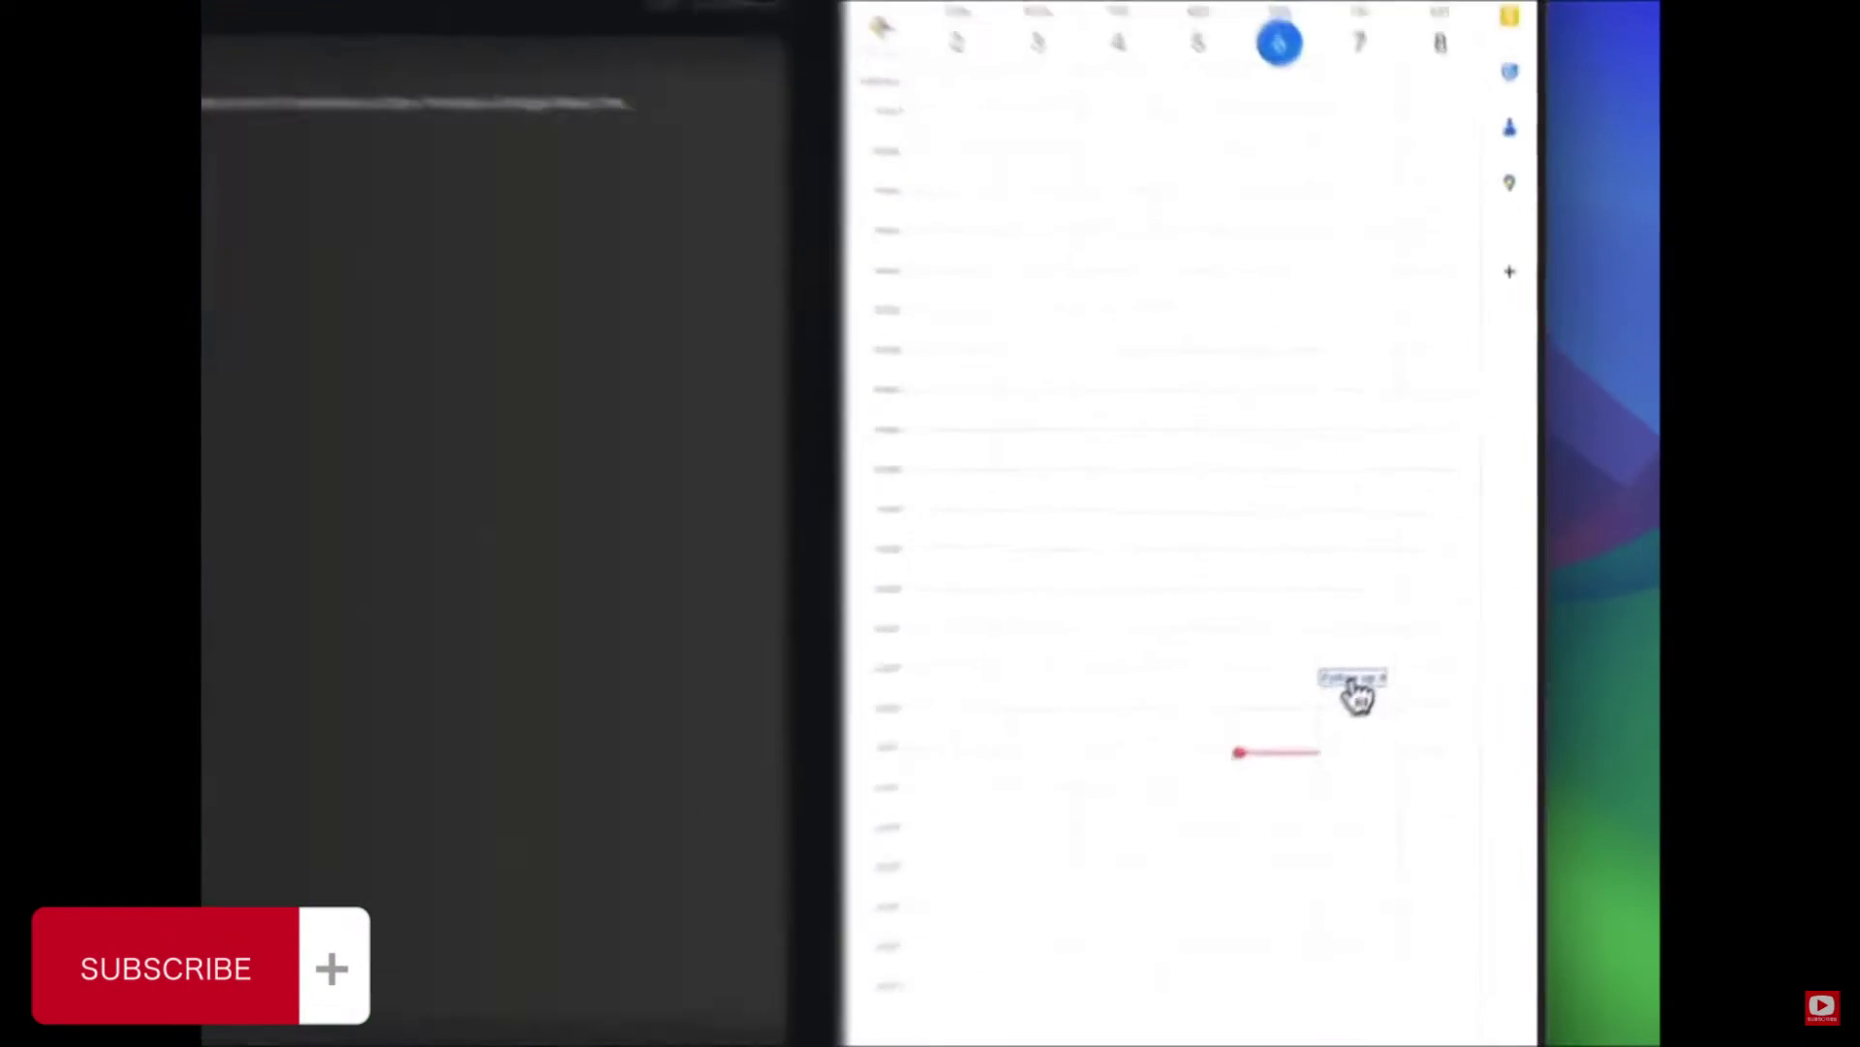
Step: Request a 30-minute follow-up tomorrow at 3pm with a Google Meet link, then check the Follow up event
click(1420, 614)
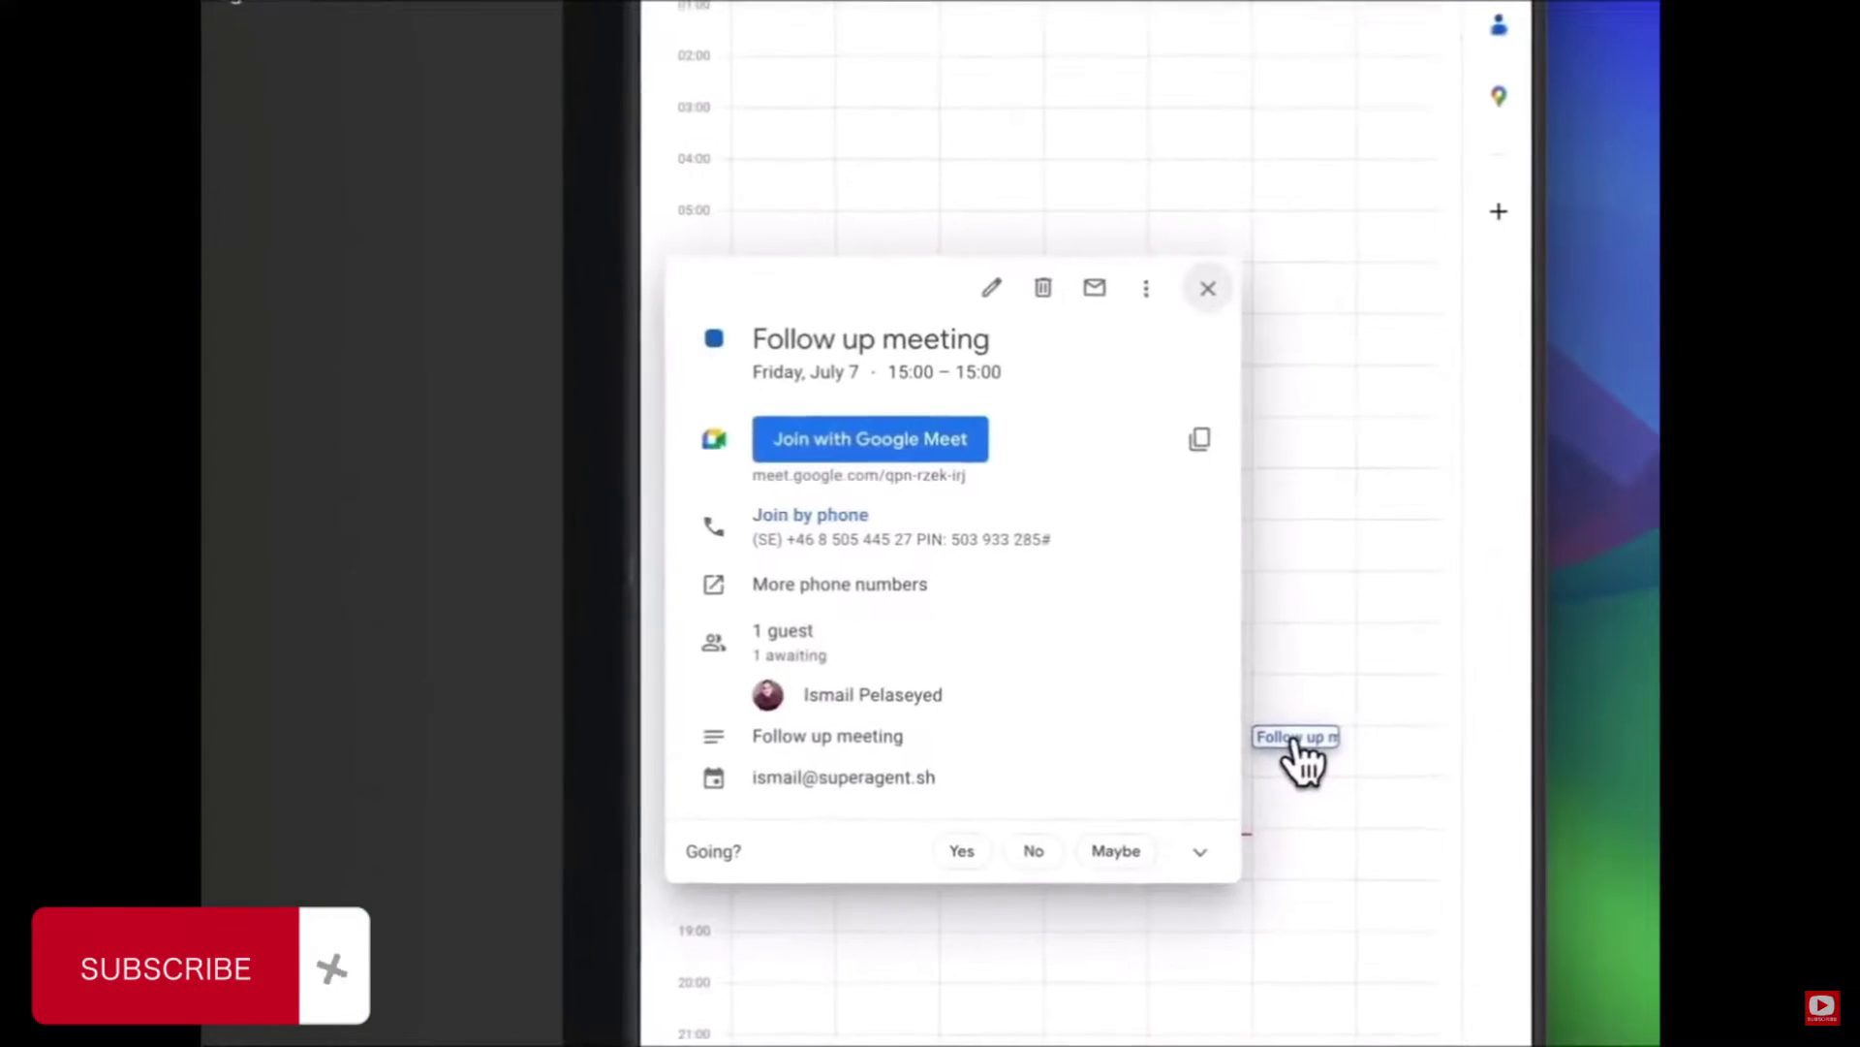
click(1205, 287)
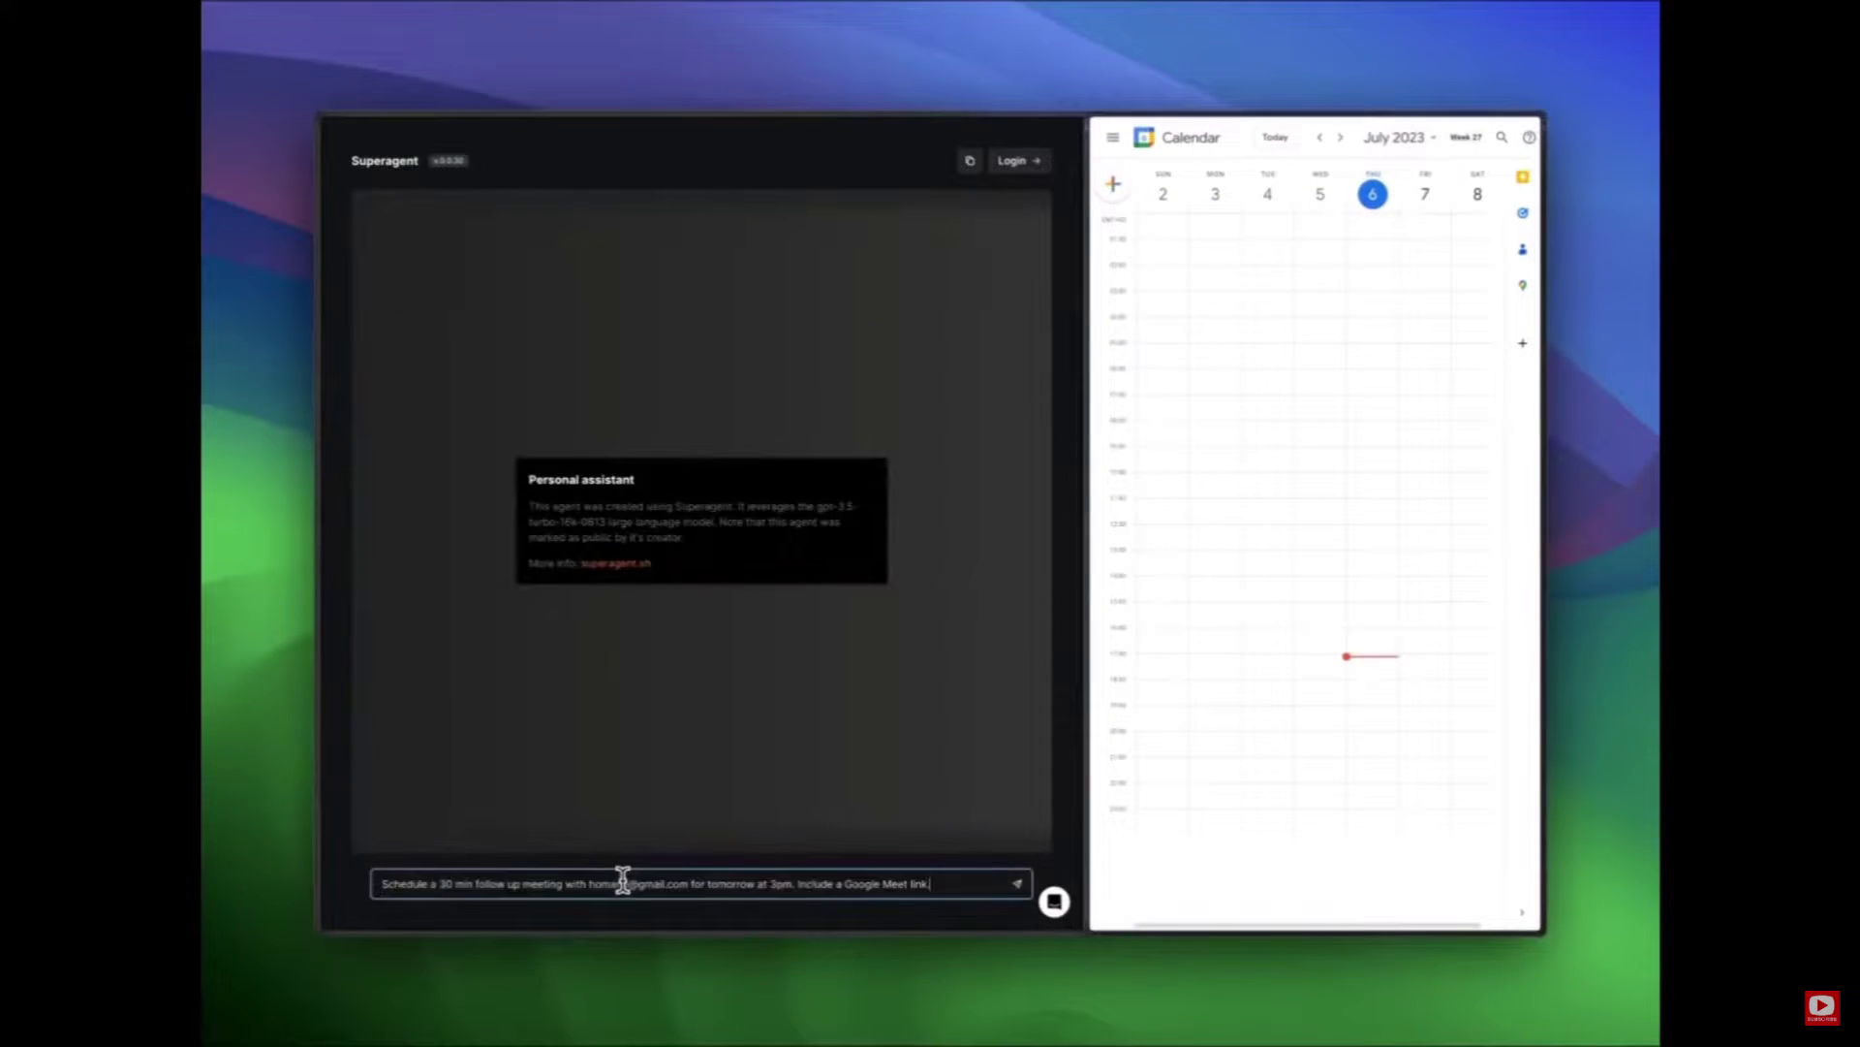
key(Return)
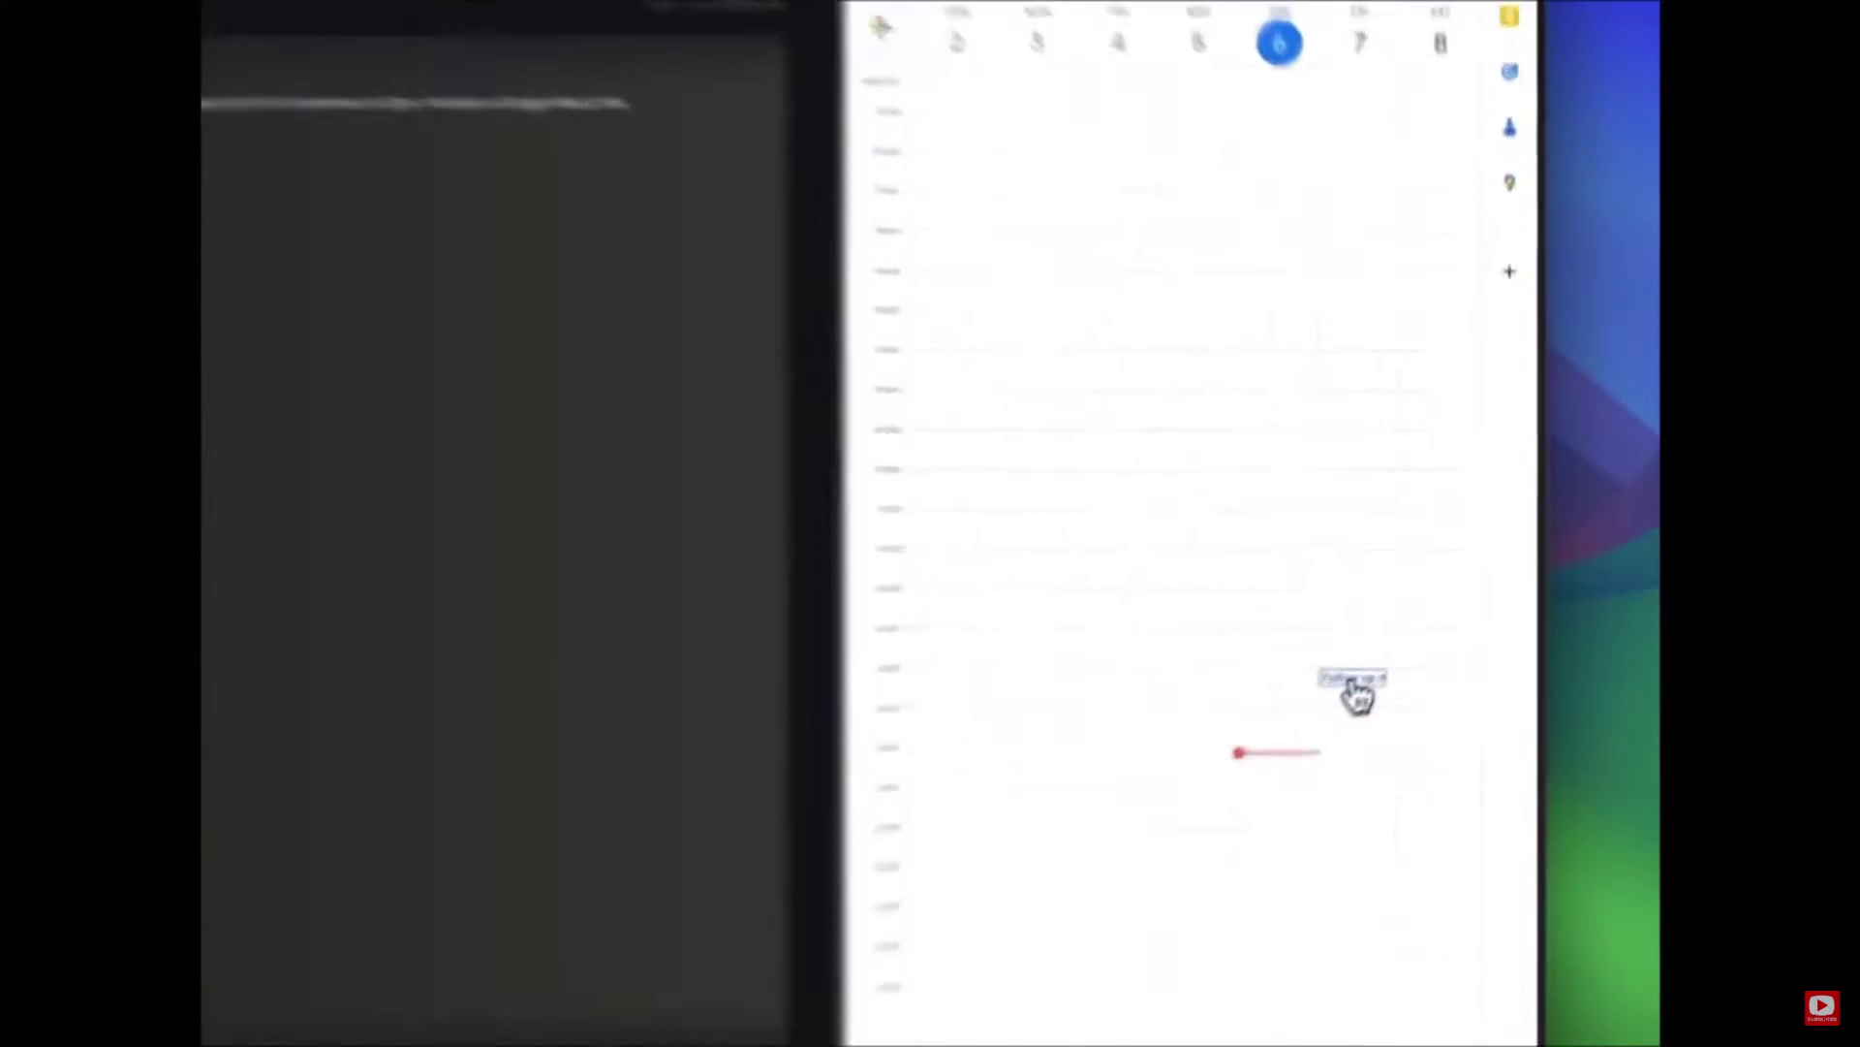
click(1425, 611)
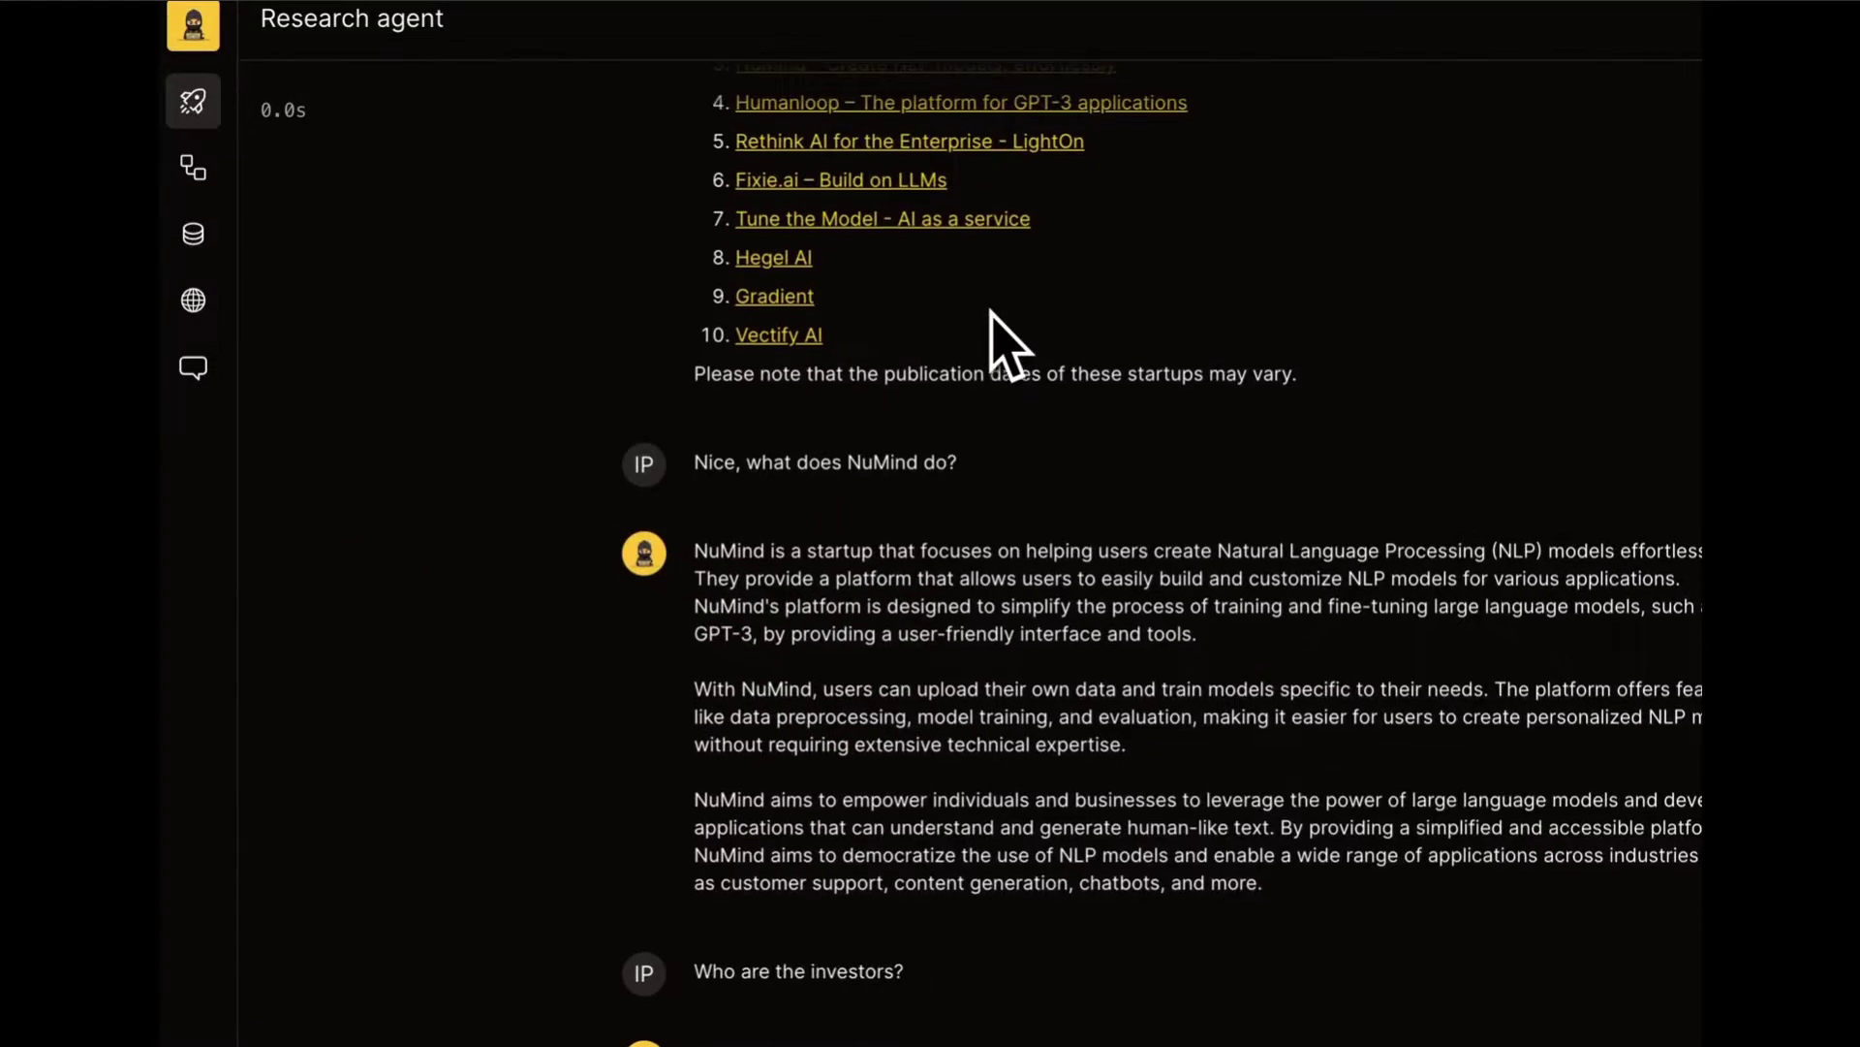
scroll(988, 345, up, 4)
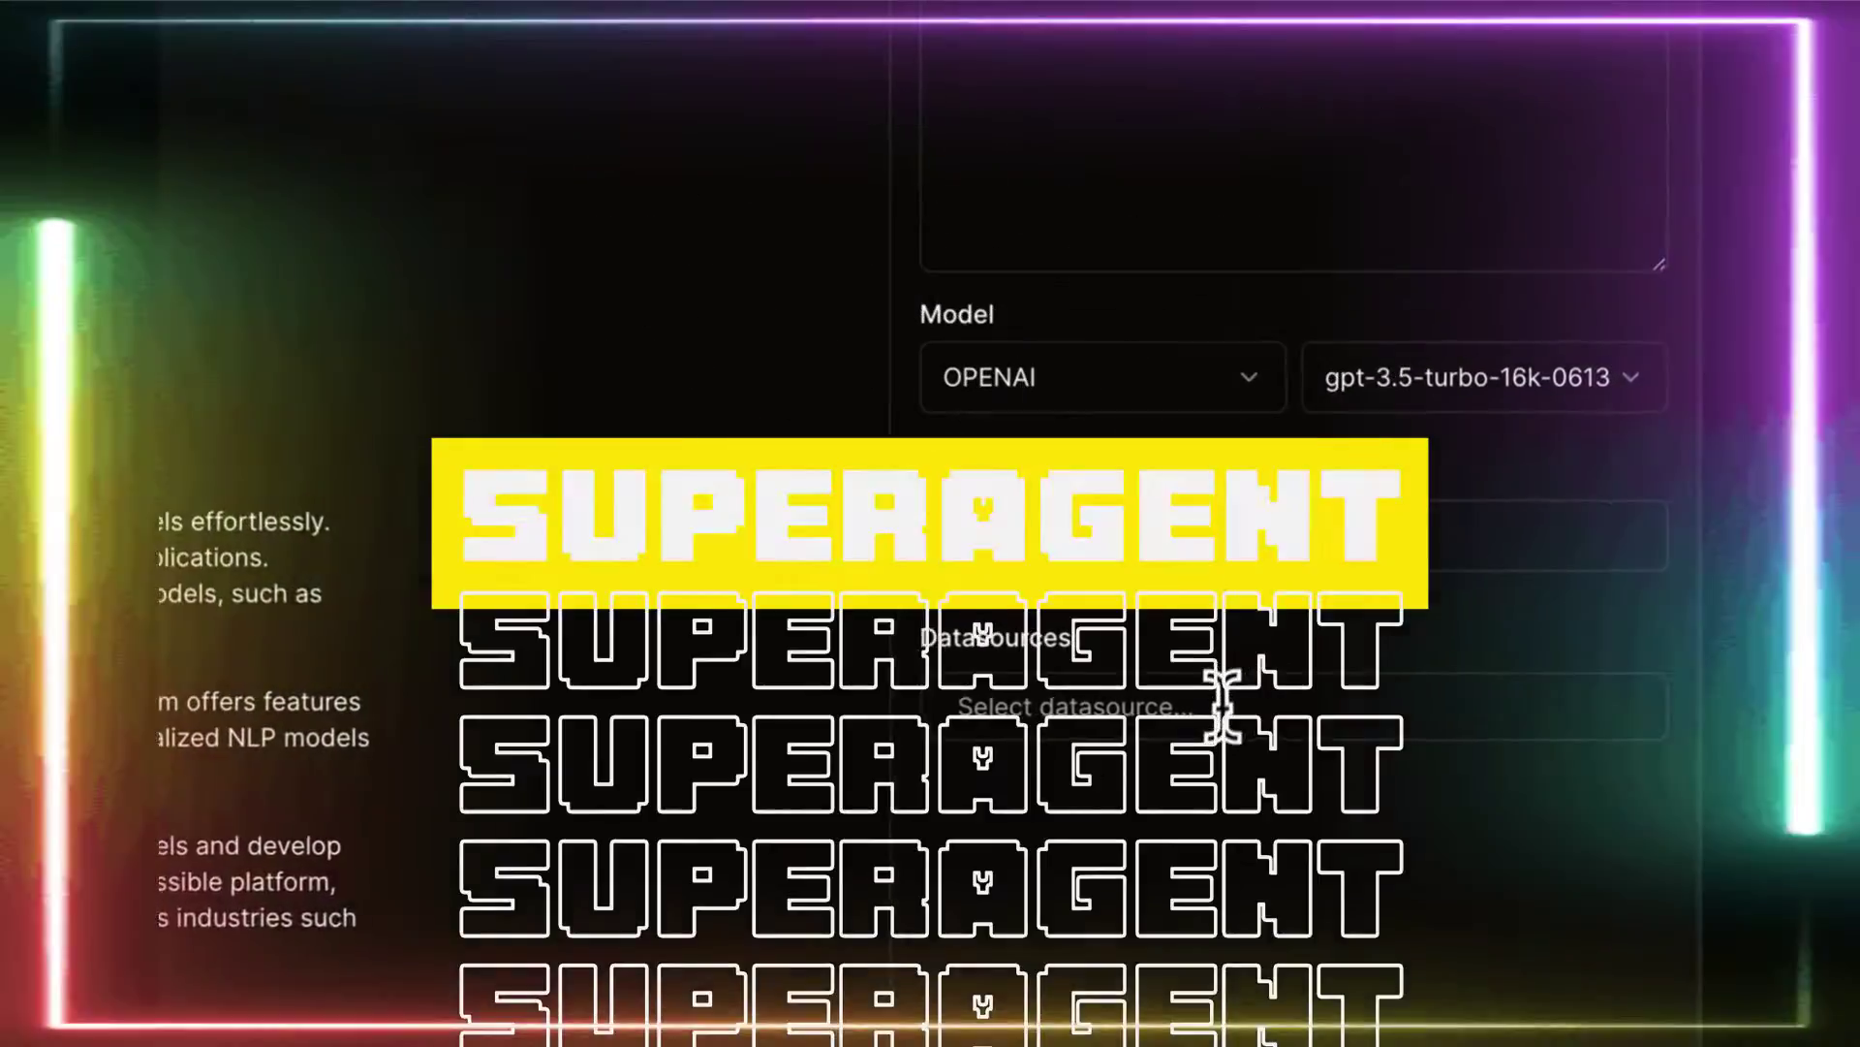
click(1403, 672)
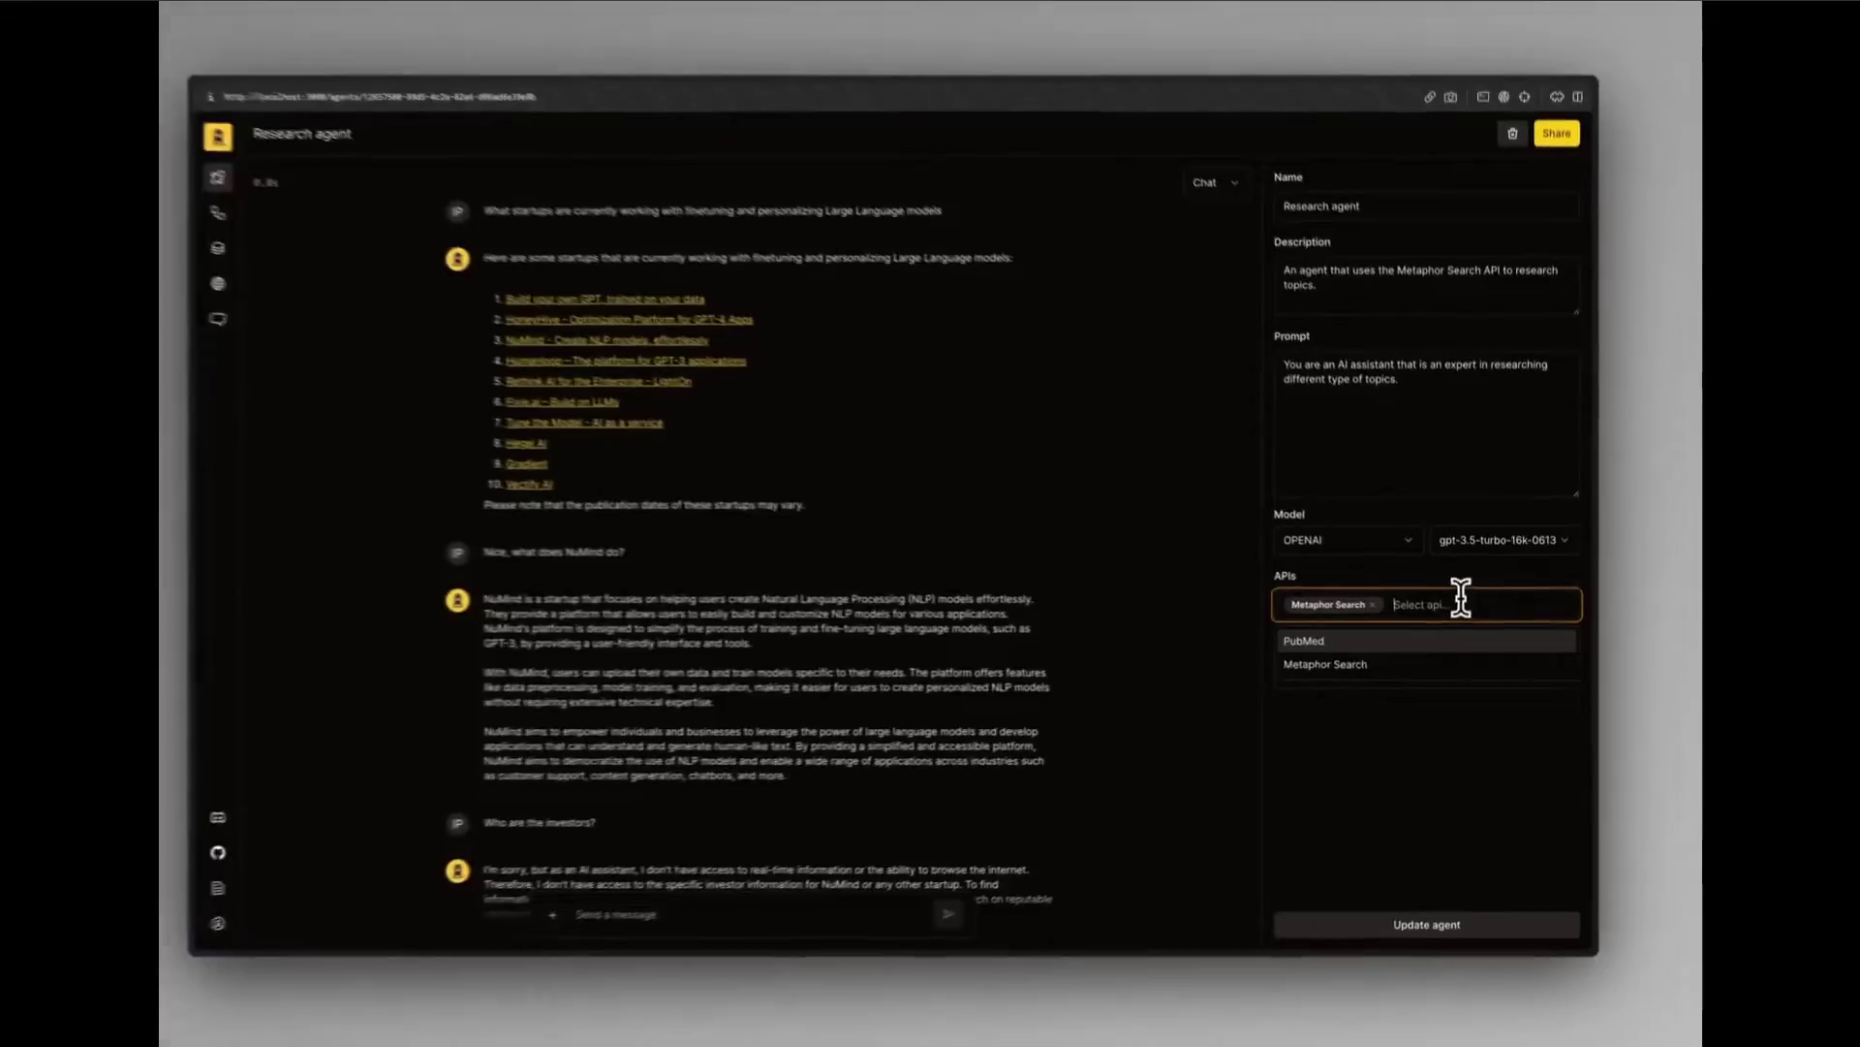
click(1474, 734)
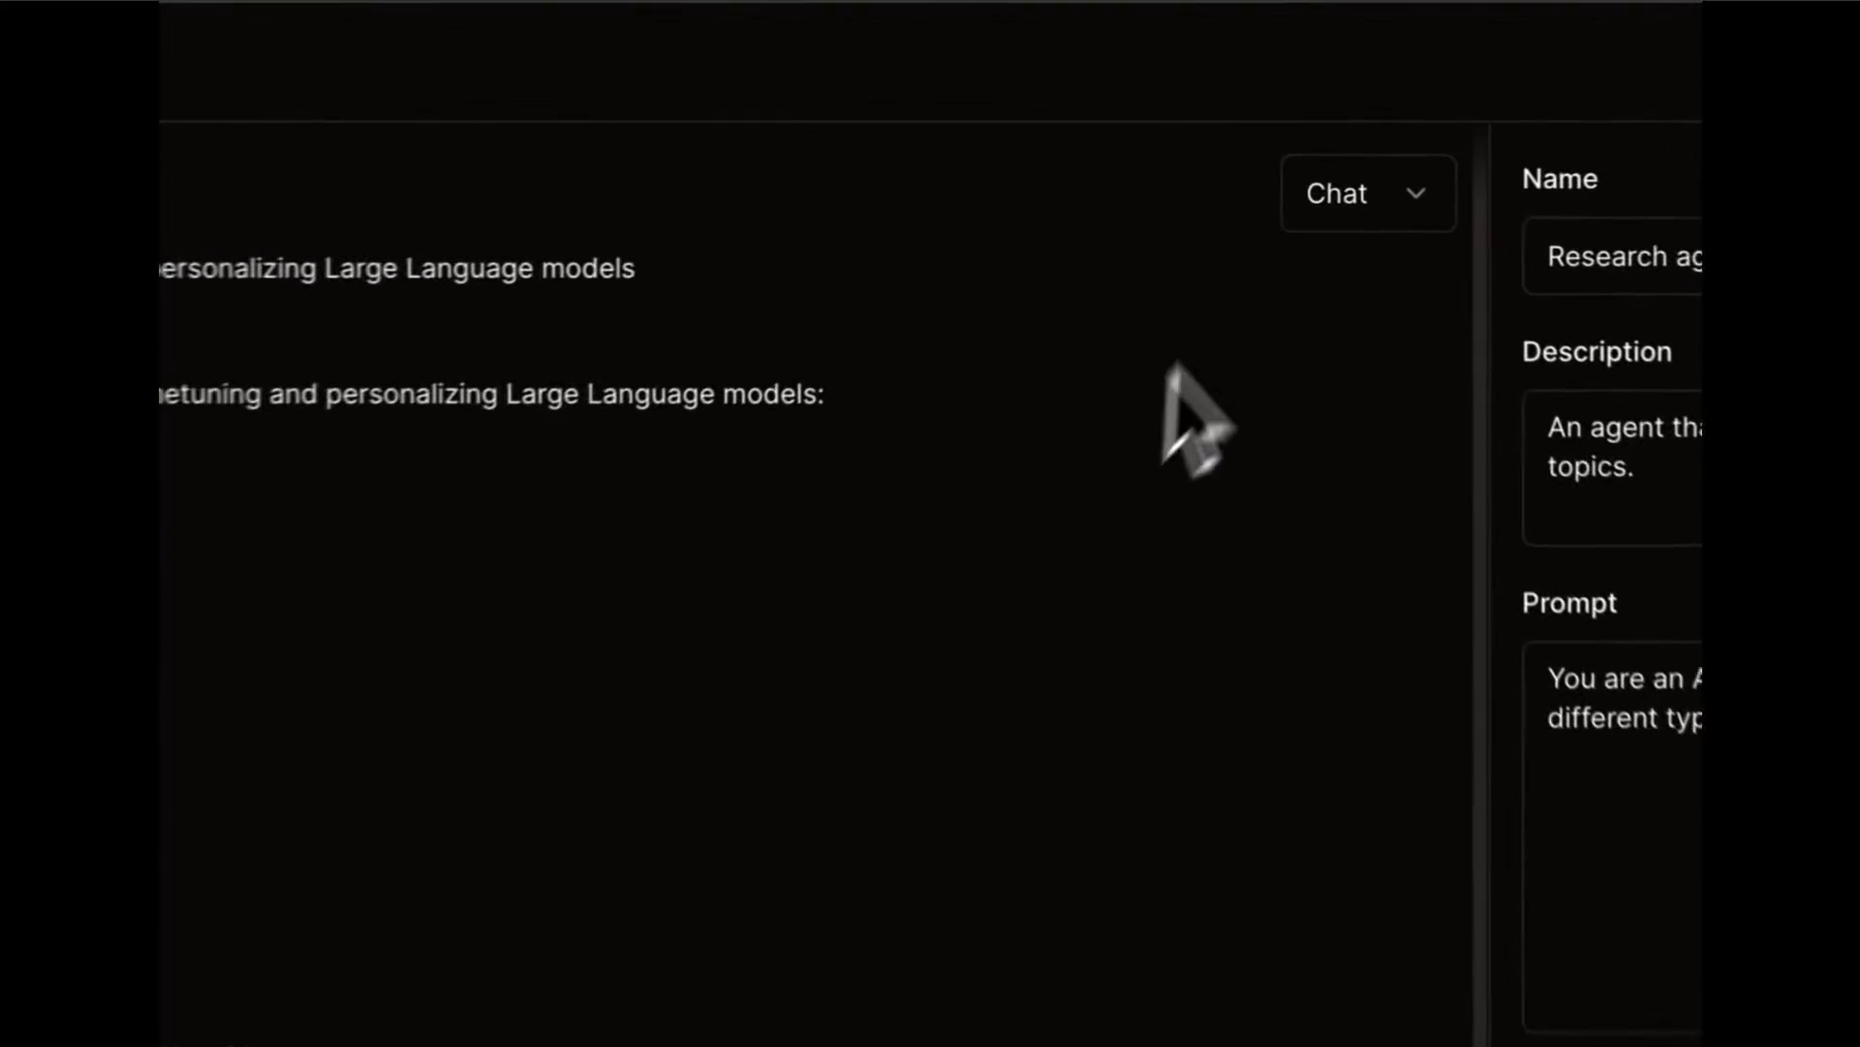
click(1227, 210)
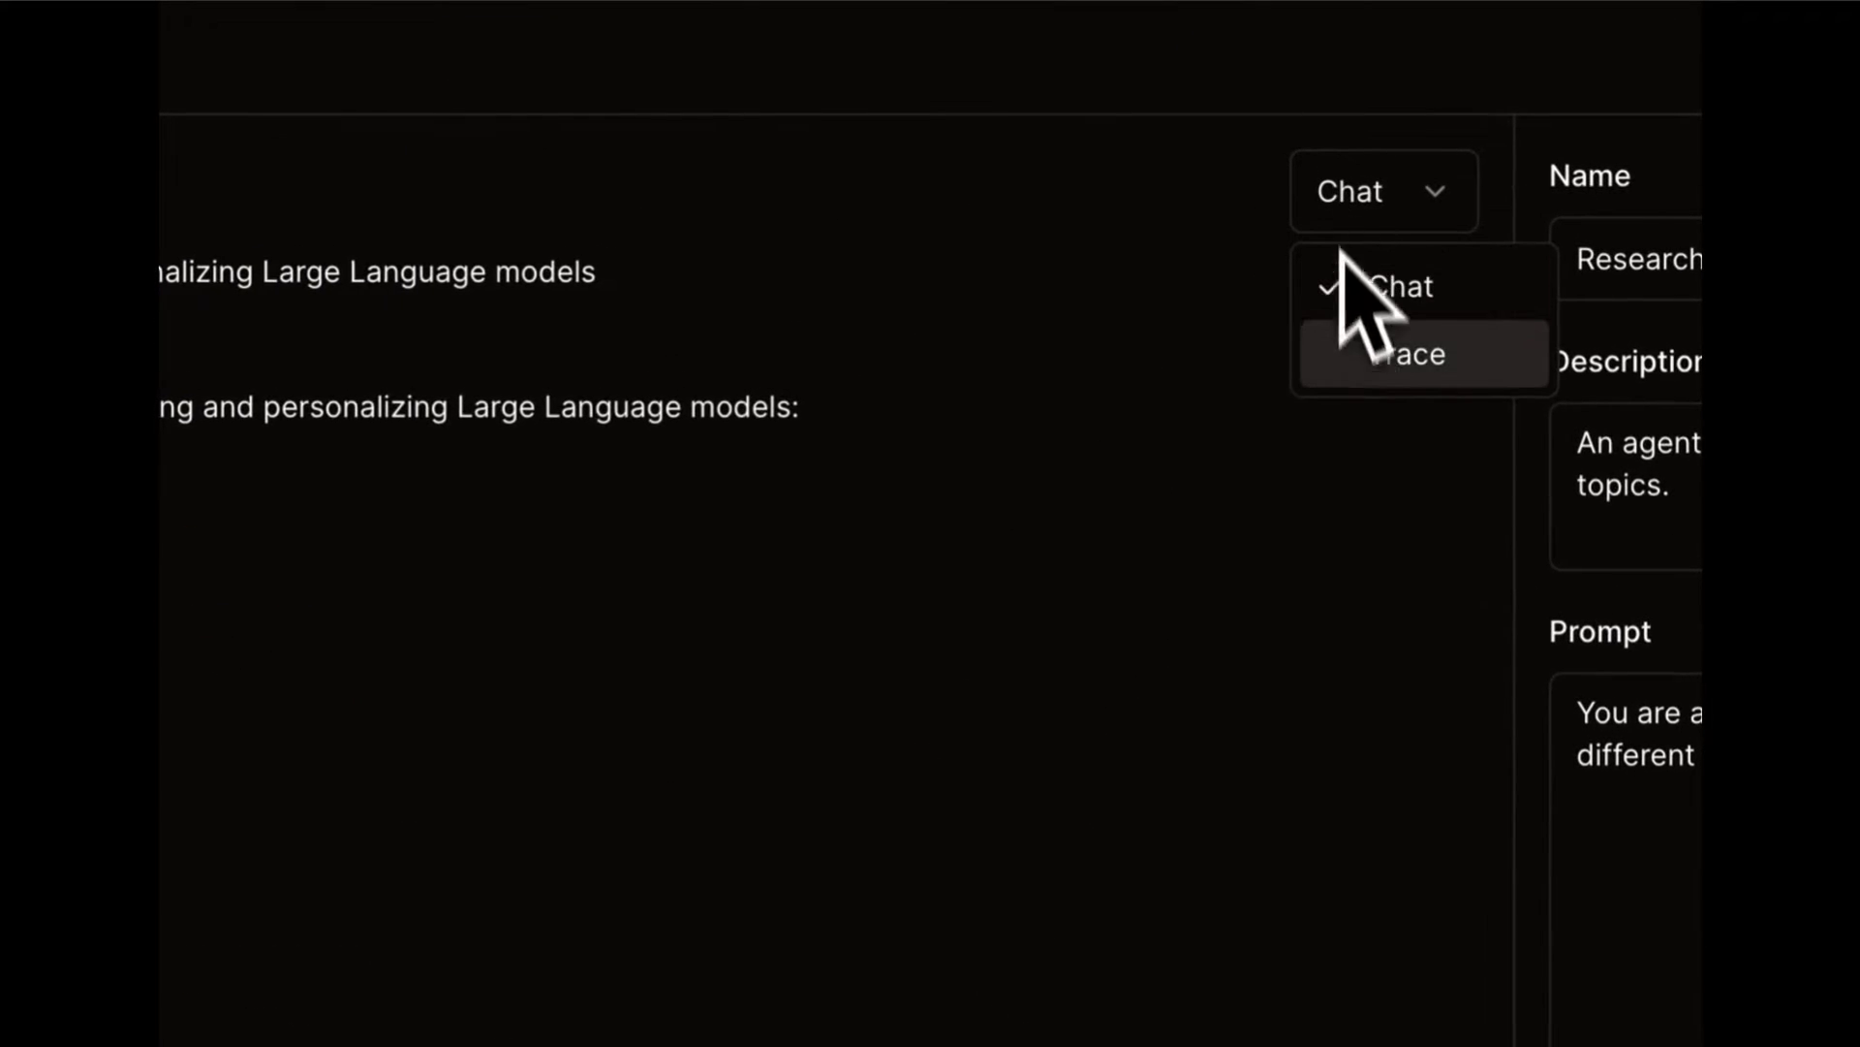
click(1367, 348)
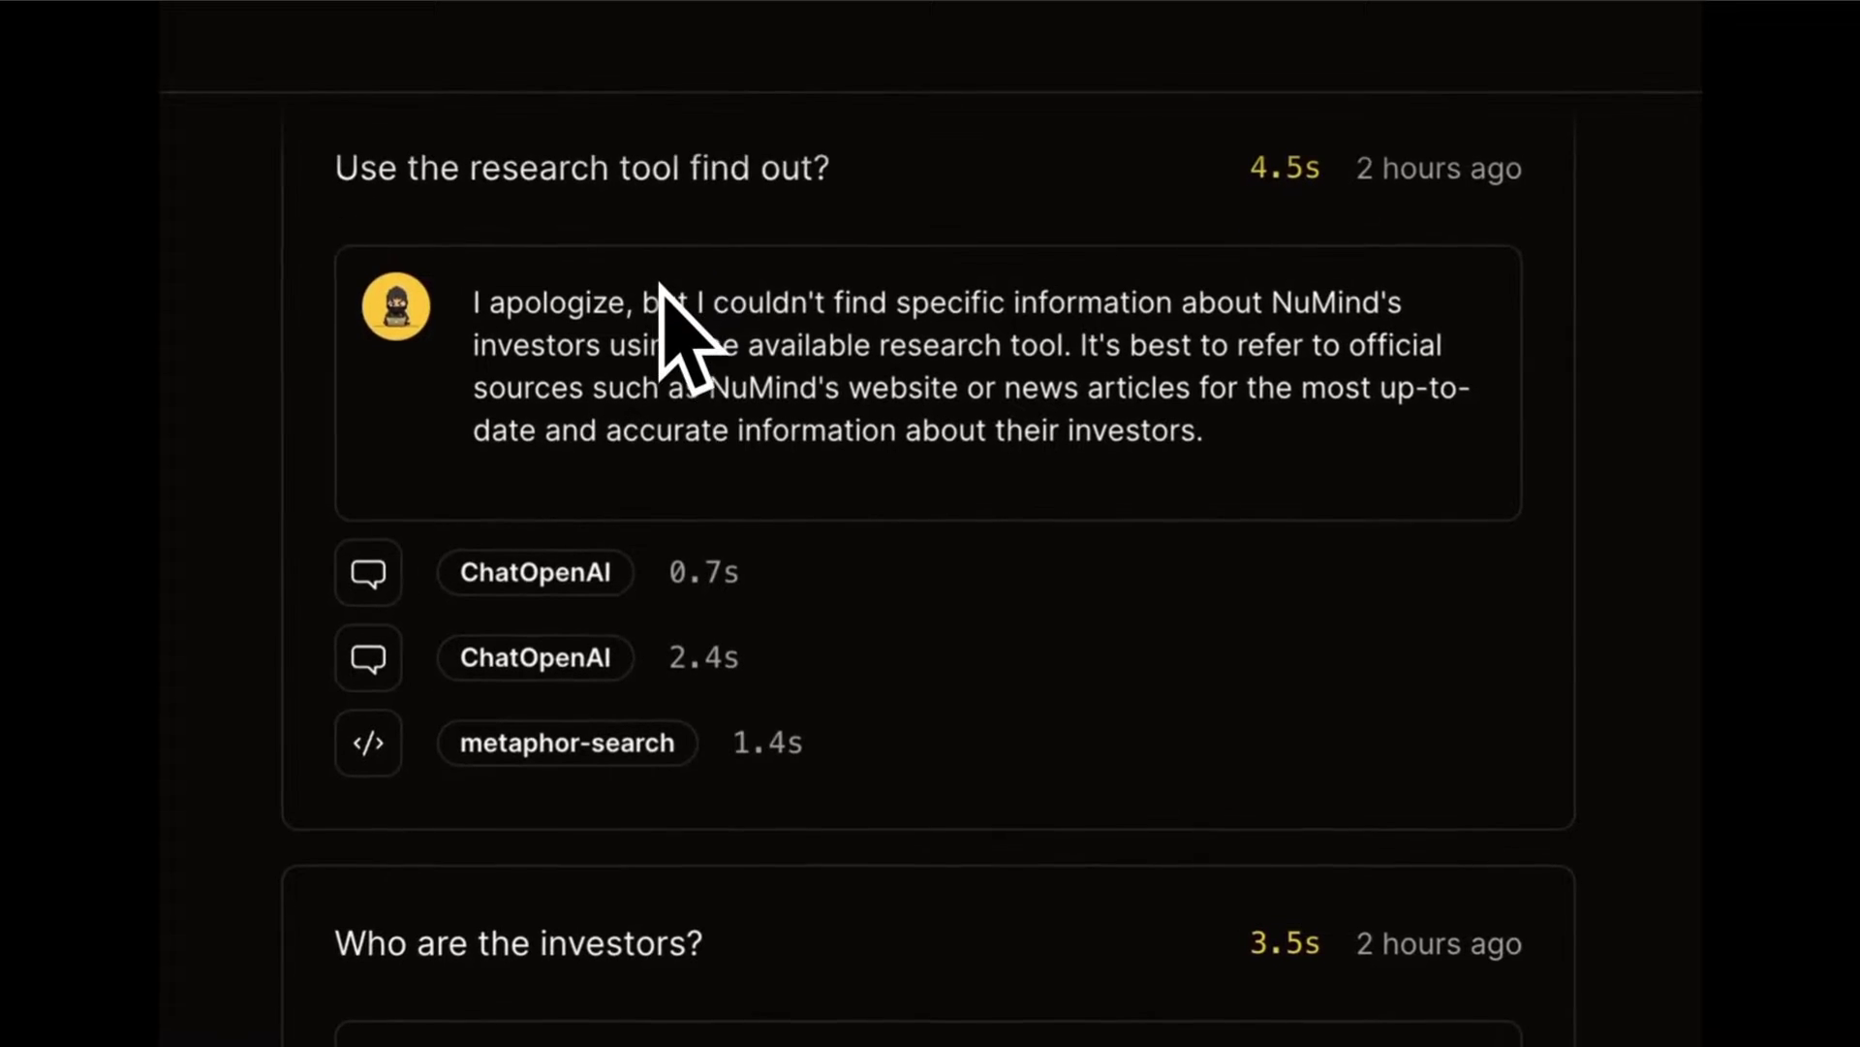
scroll(659, 286, down, 7)
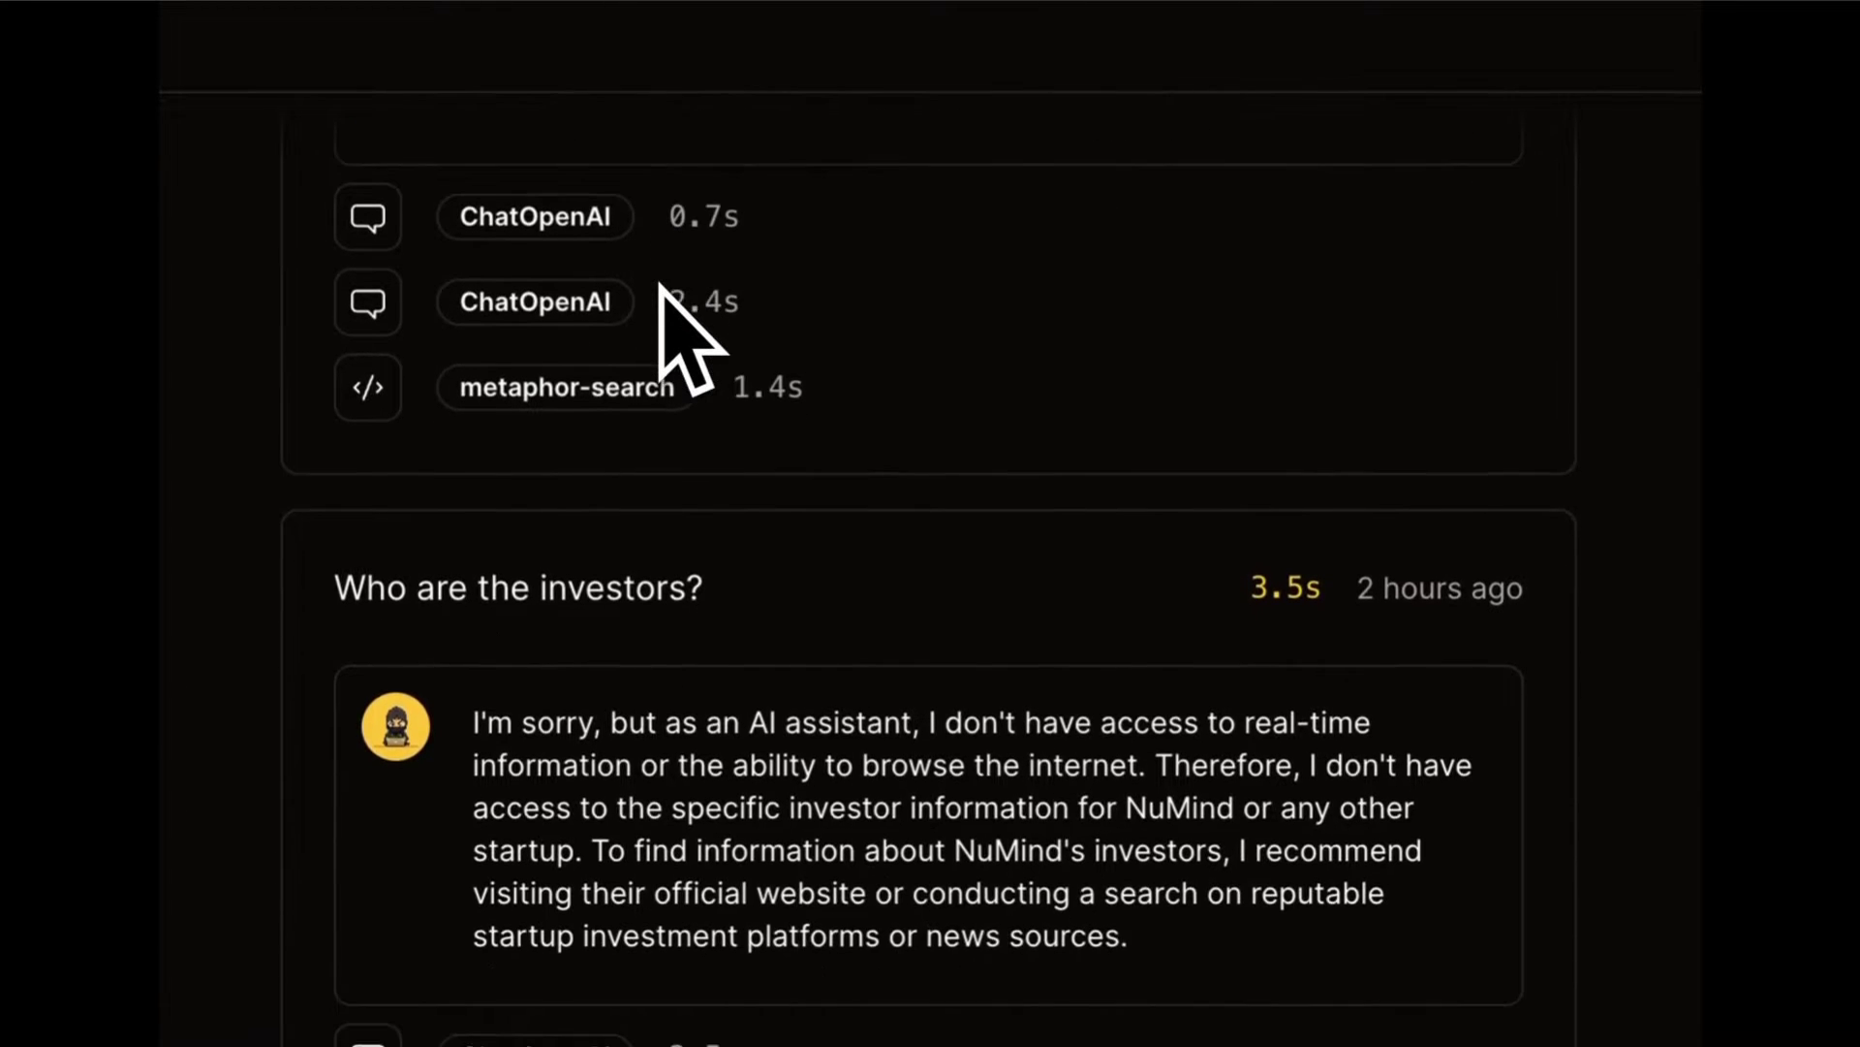
scroll(659, 291, down, 1)
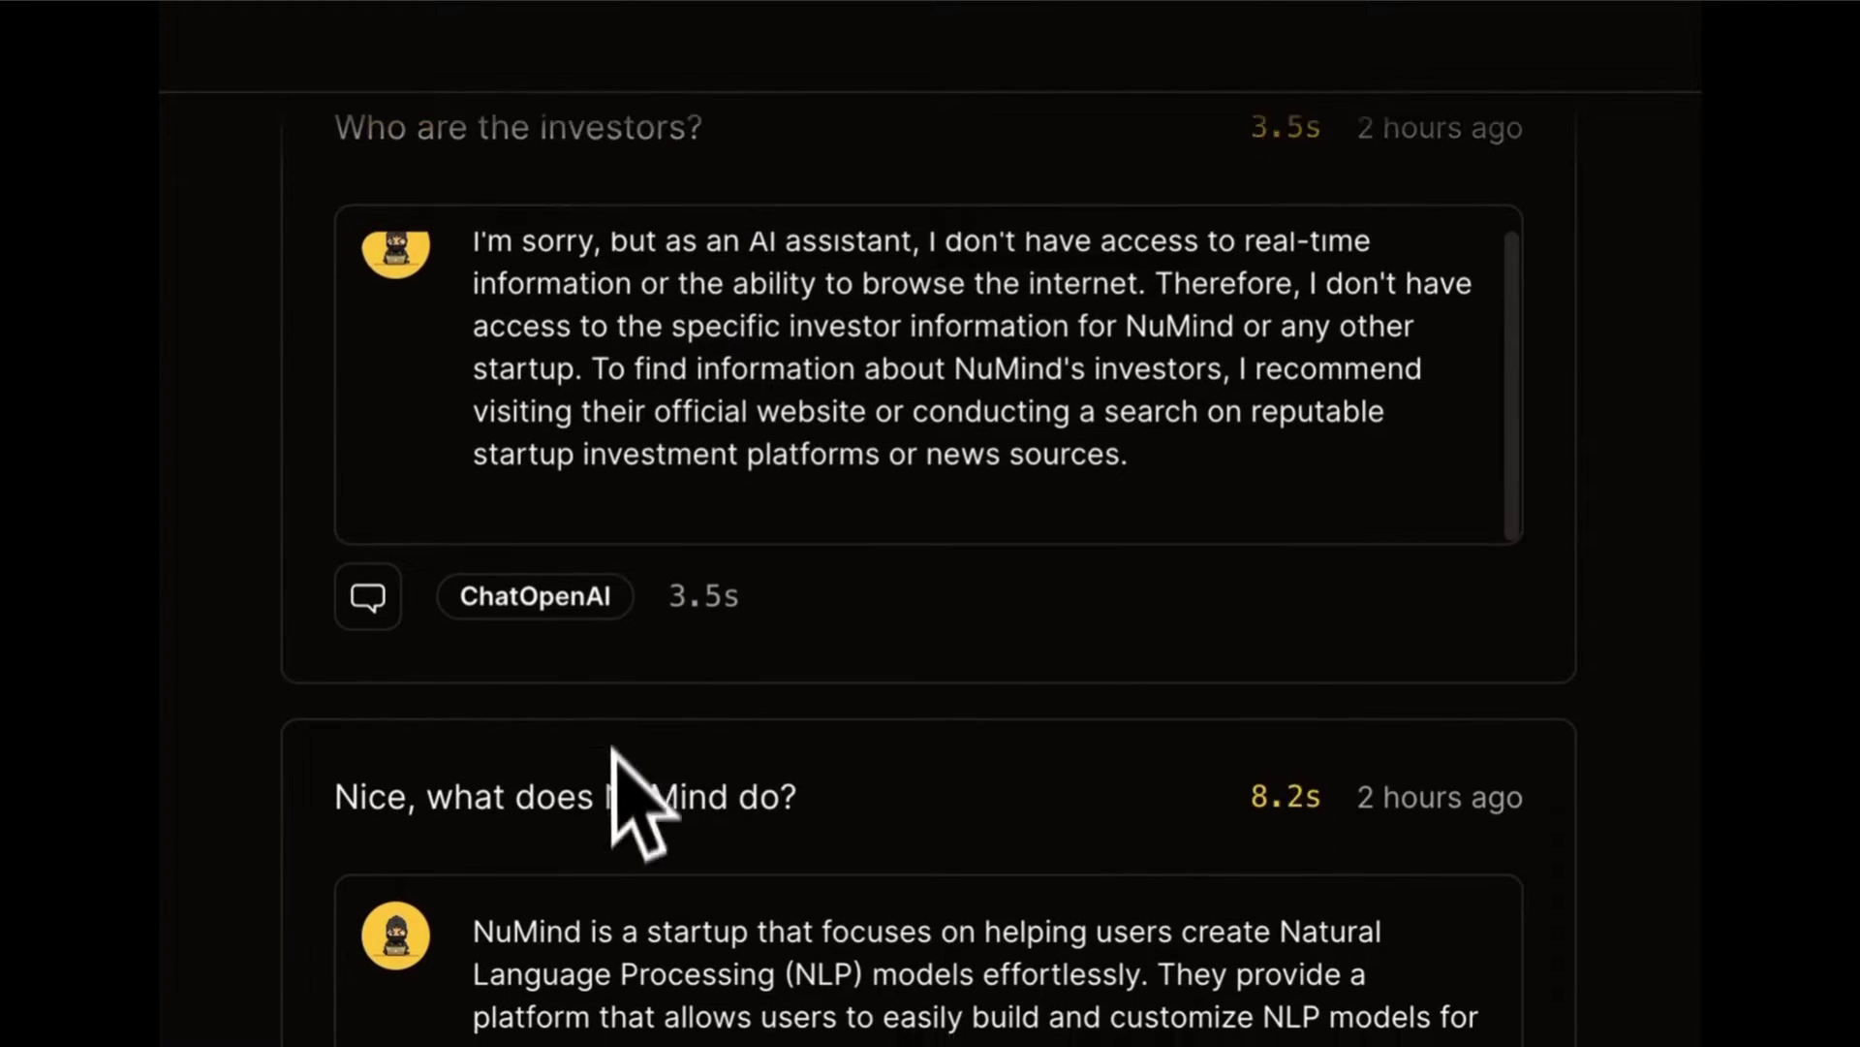
scroll(610, 783, down, 7)
scroll(611, 785, down, 14)
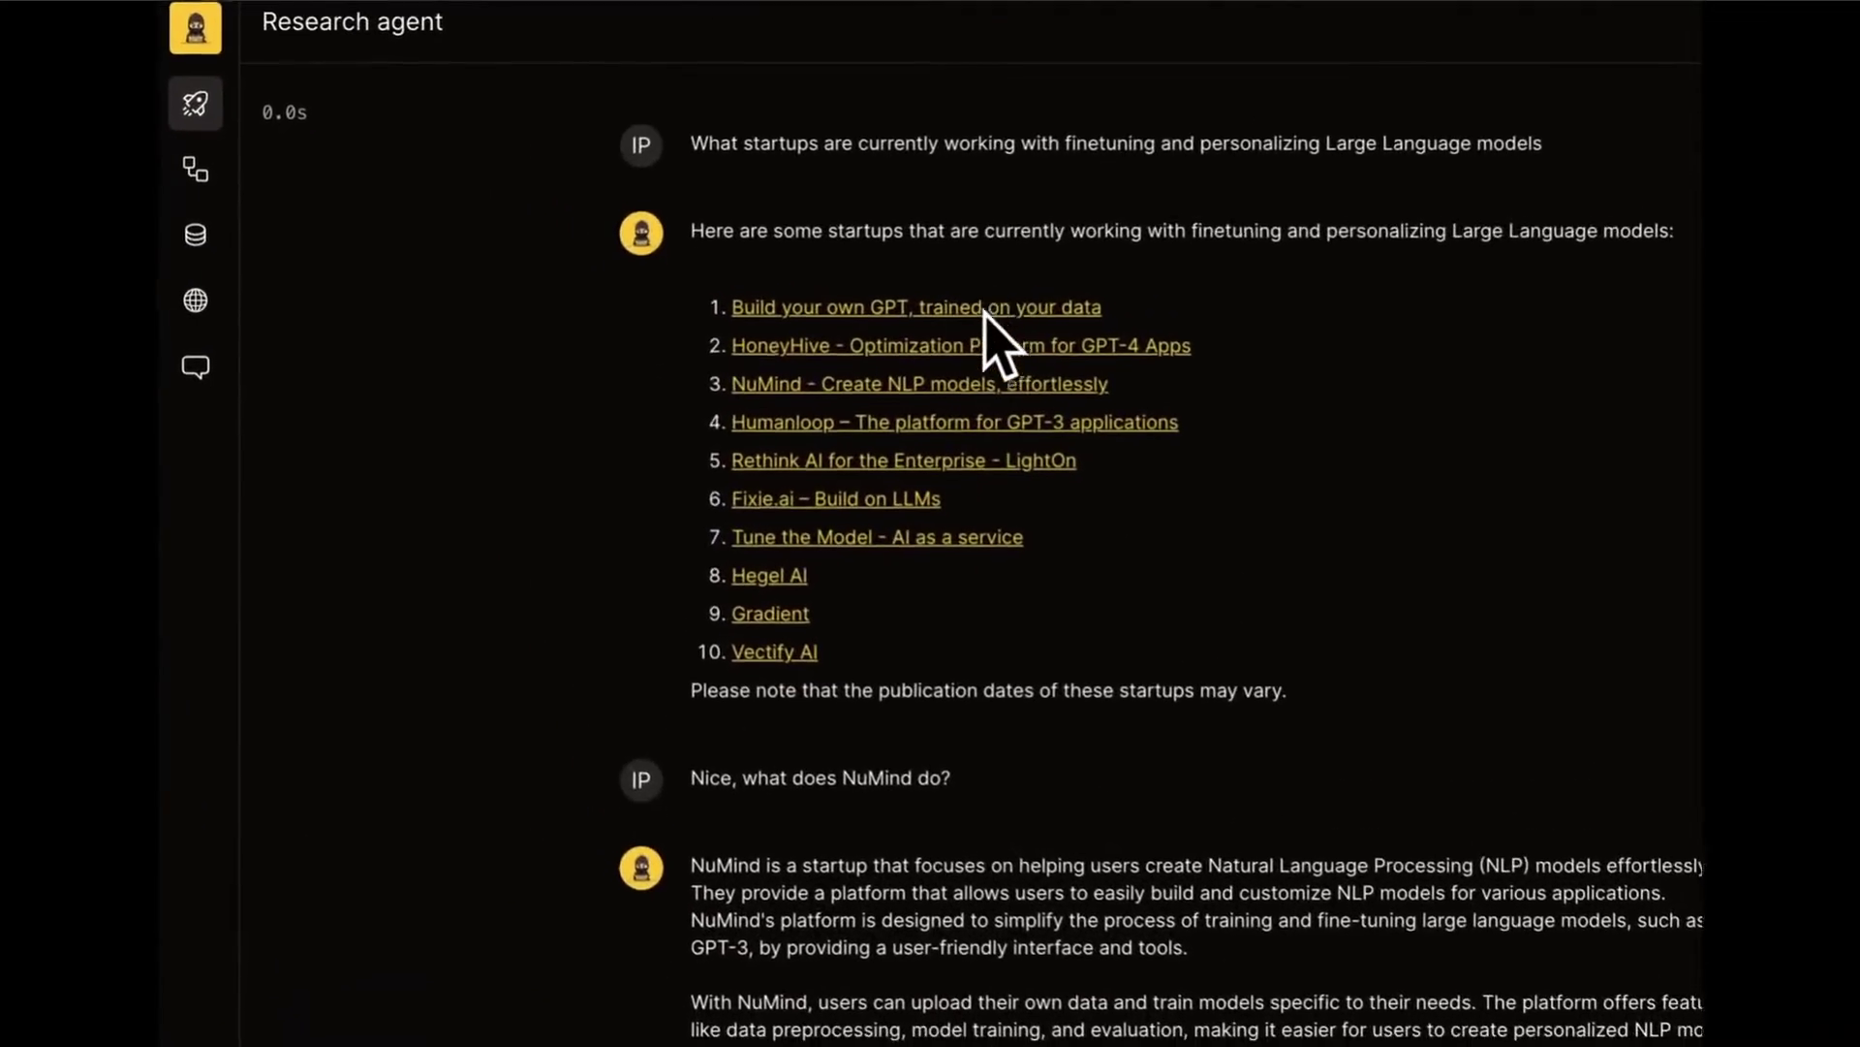
scroll(694, 320, down, 3)
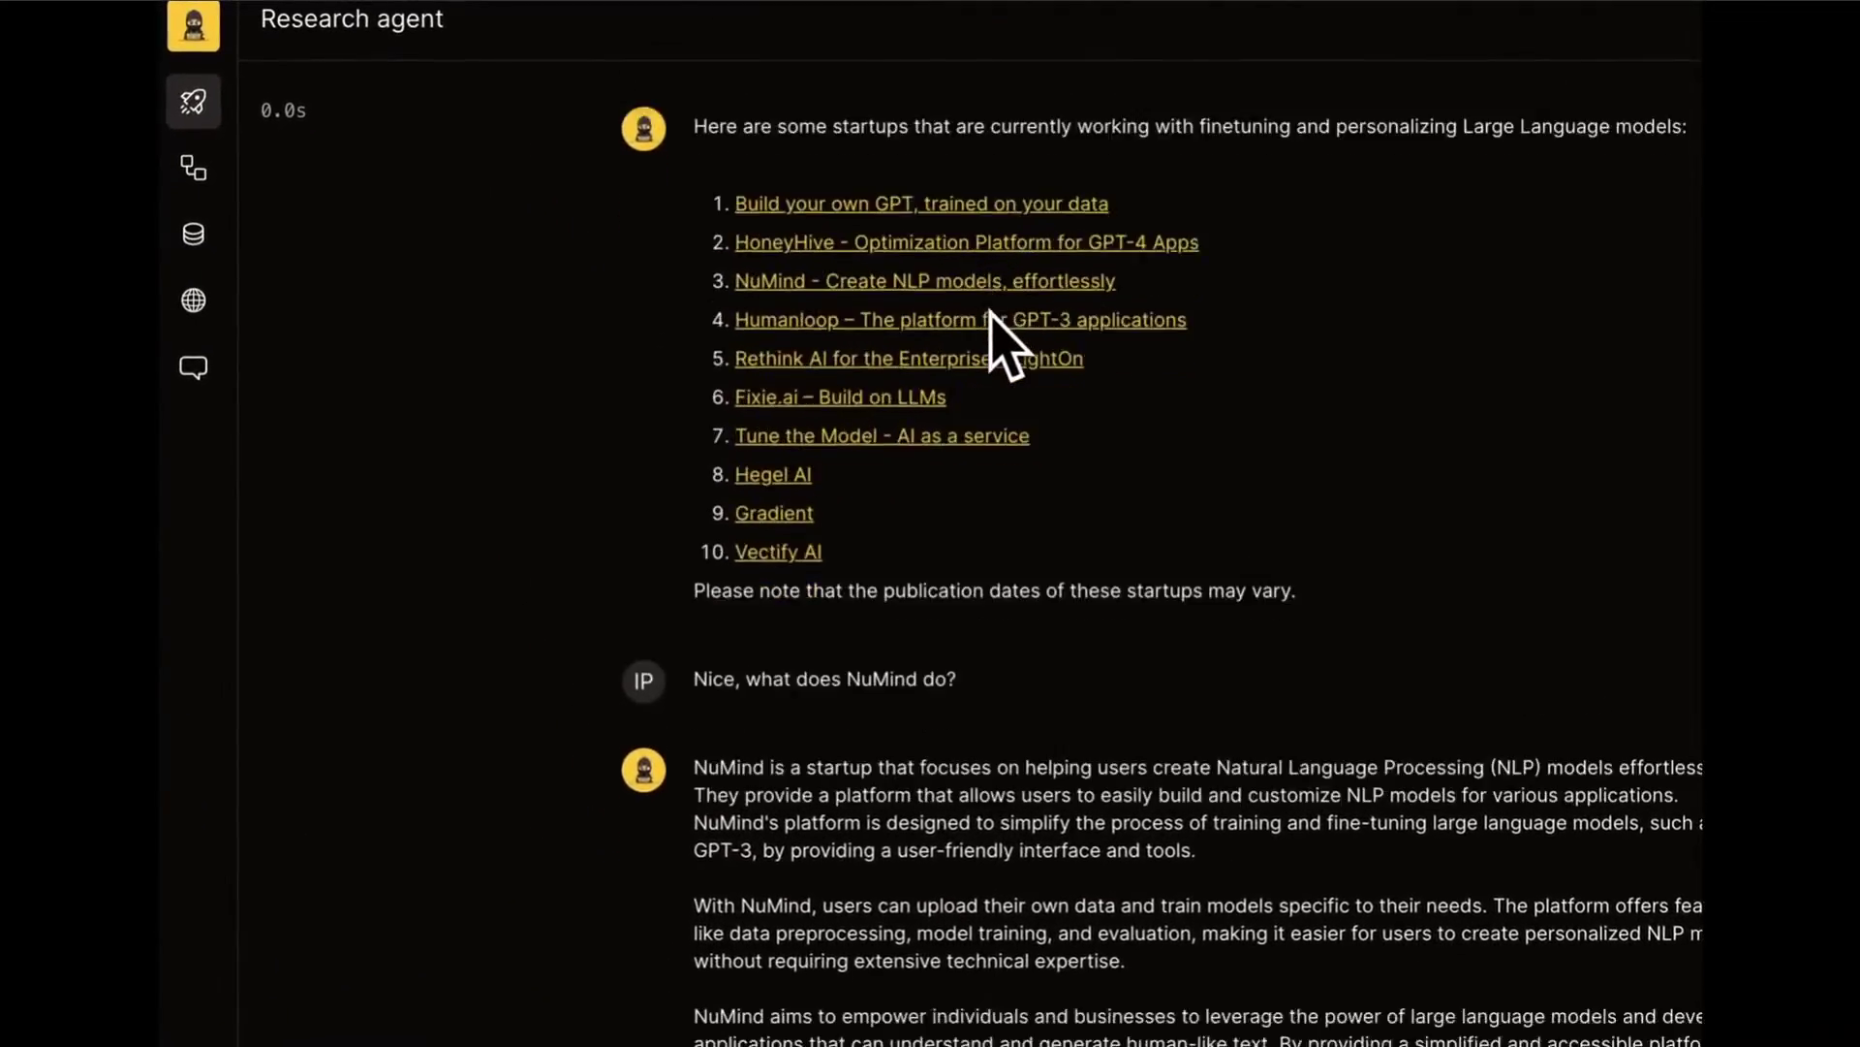
scroll(998, 344, up, 4)
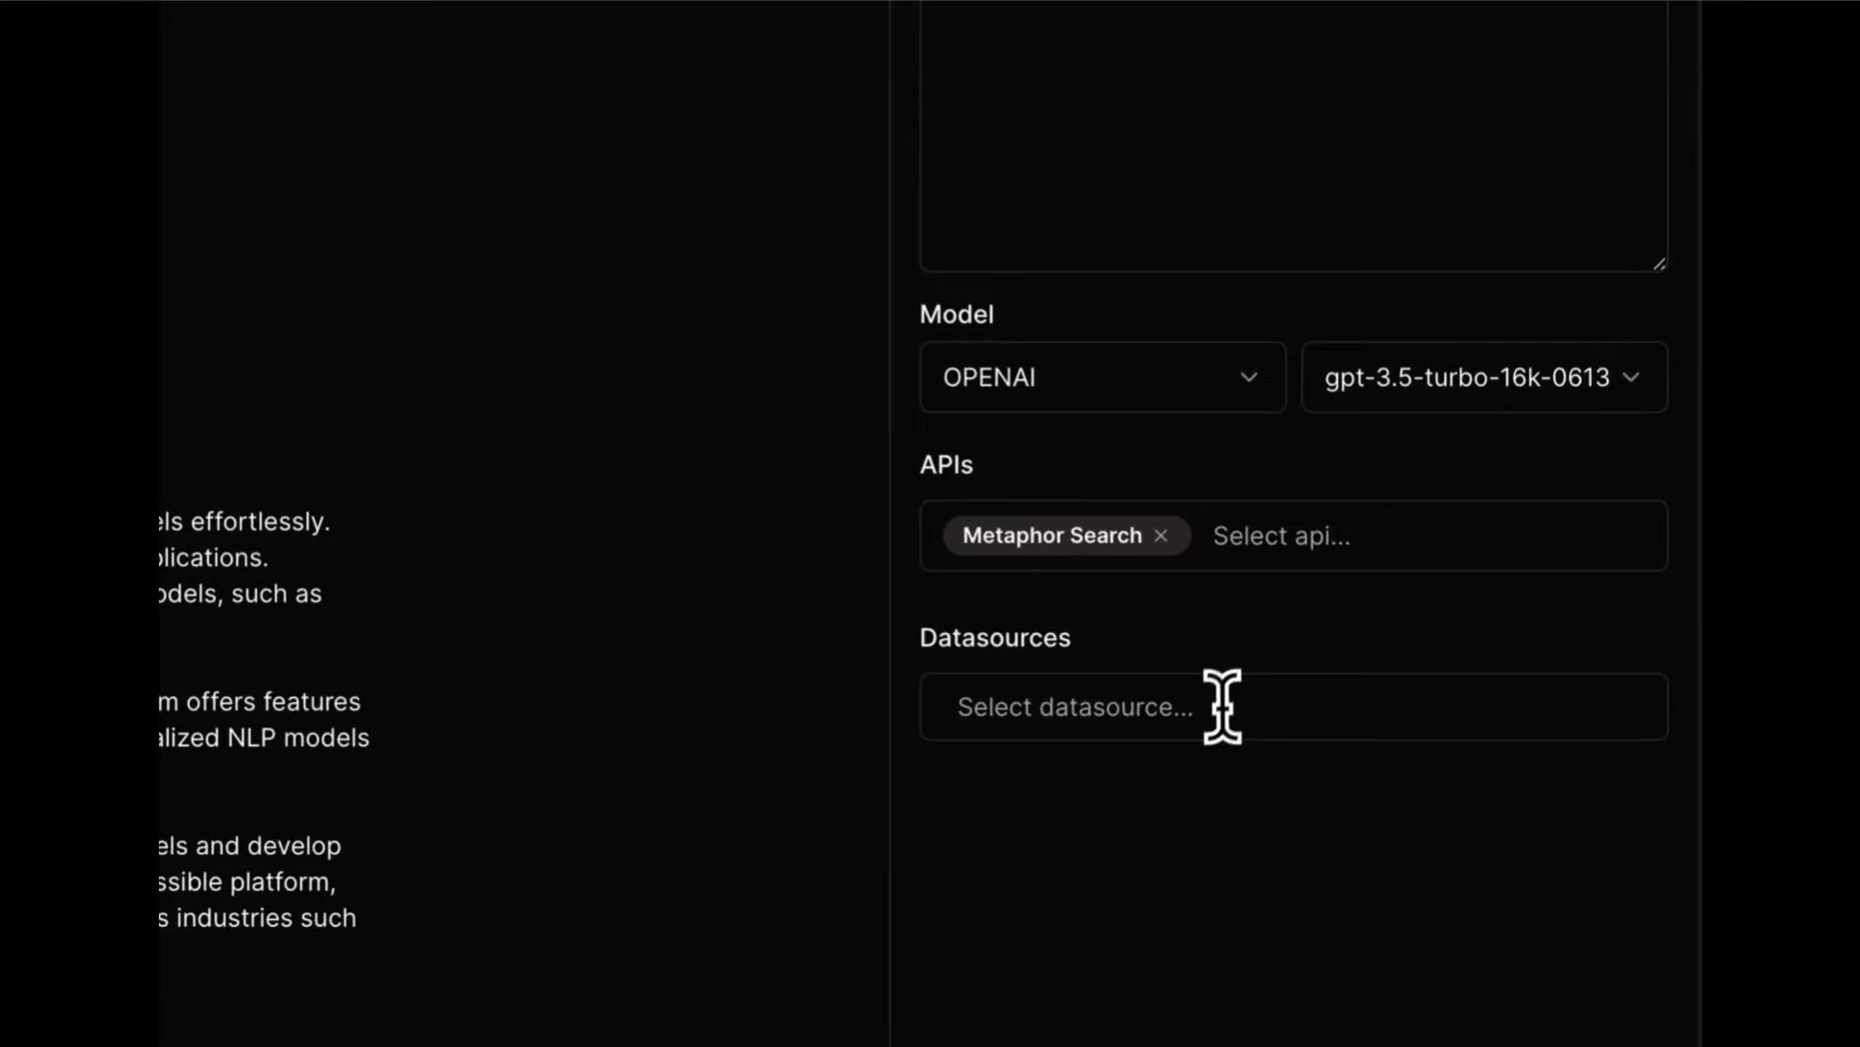
Step: Review the Research agent's available Datasources and APIs options
click(1402, 675)
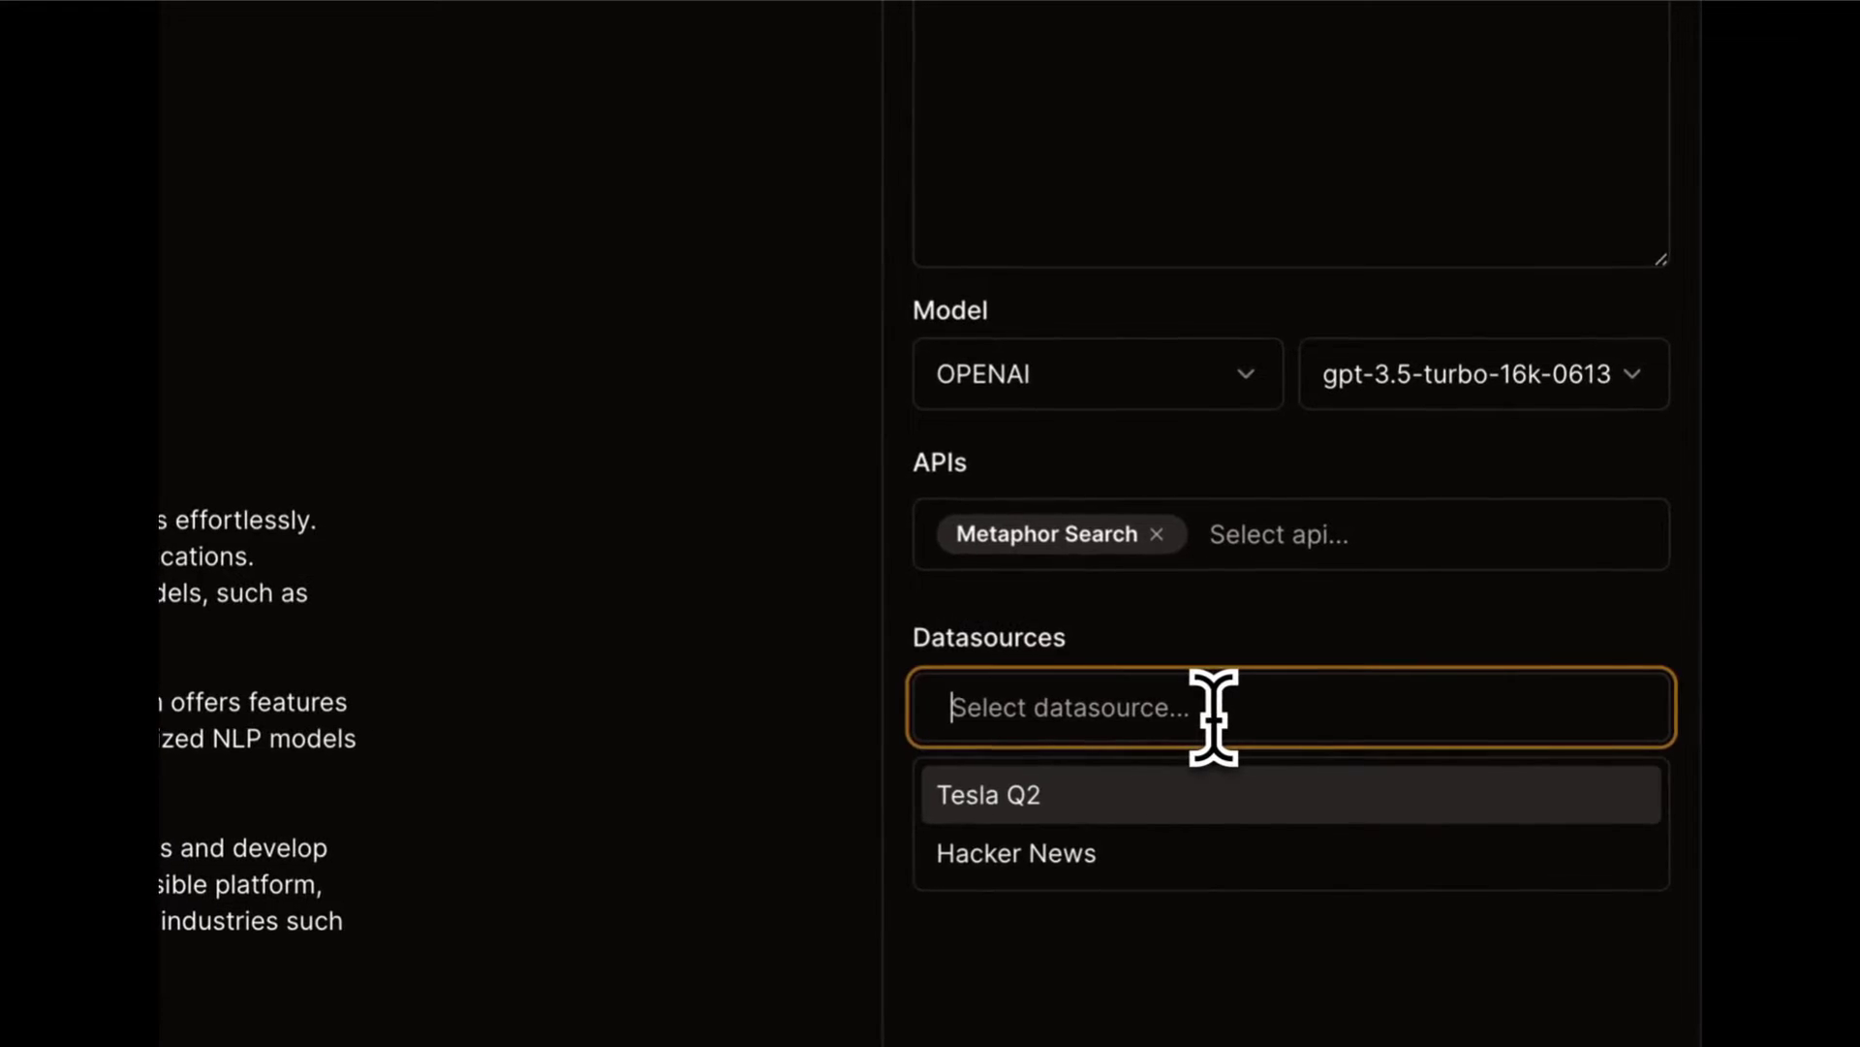
click(1356, 534)
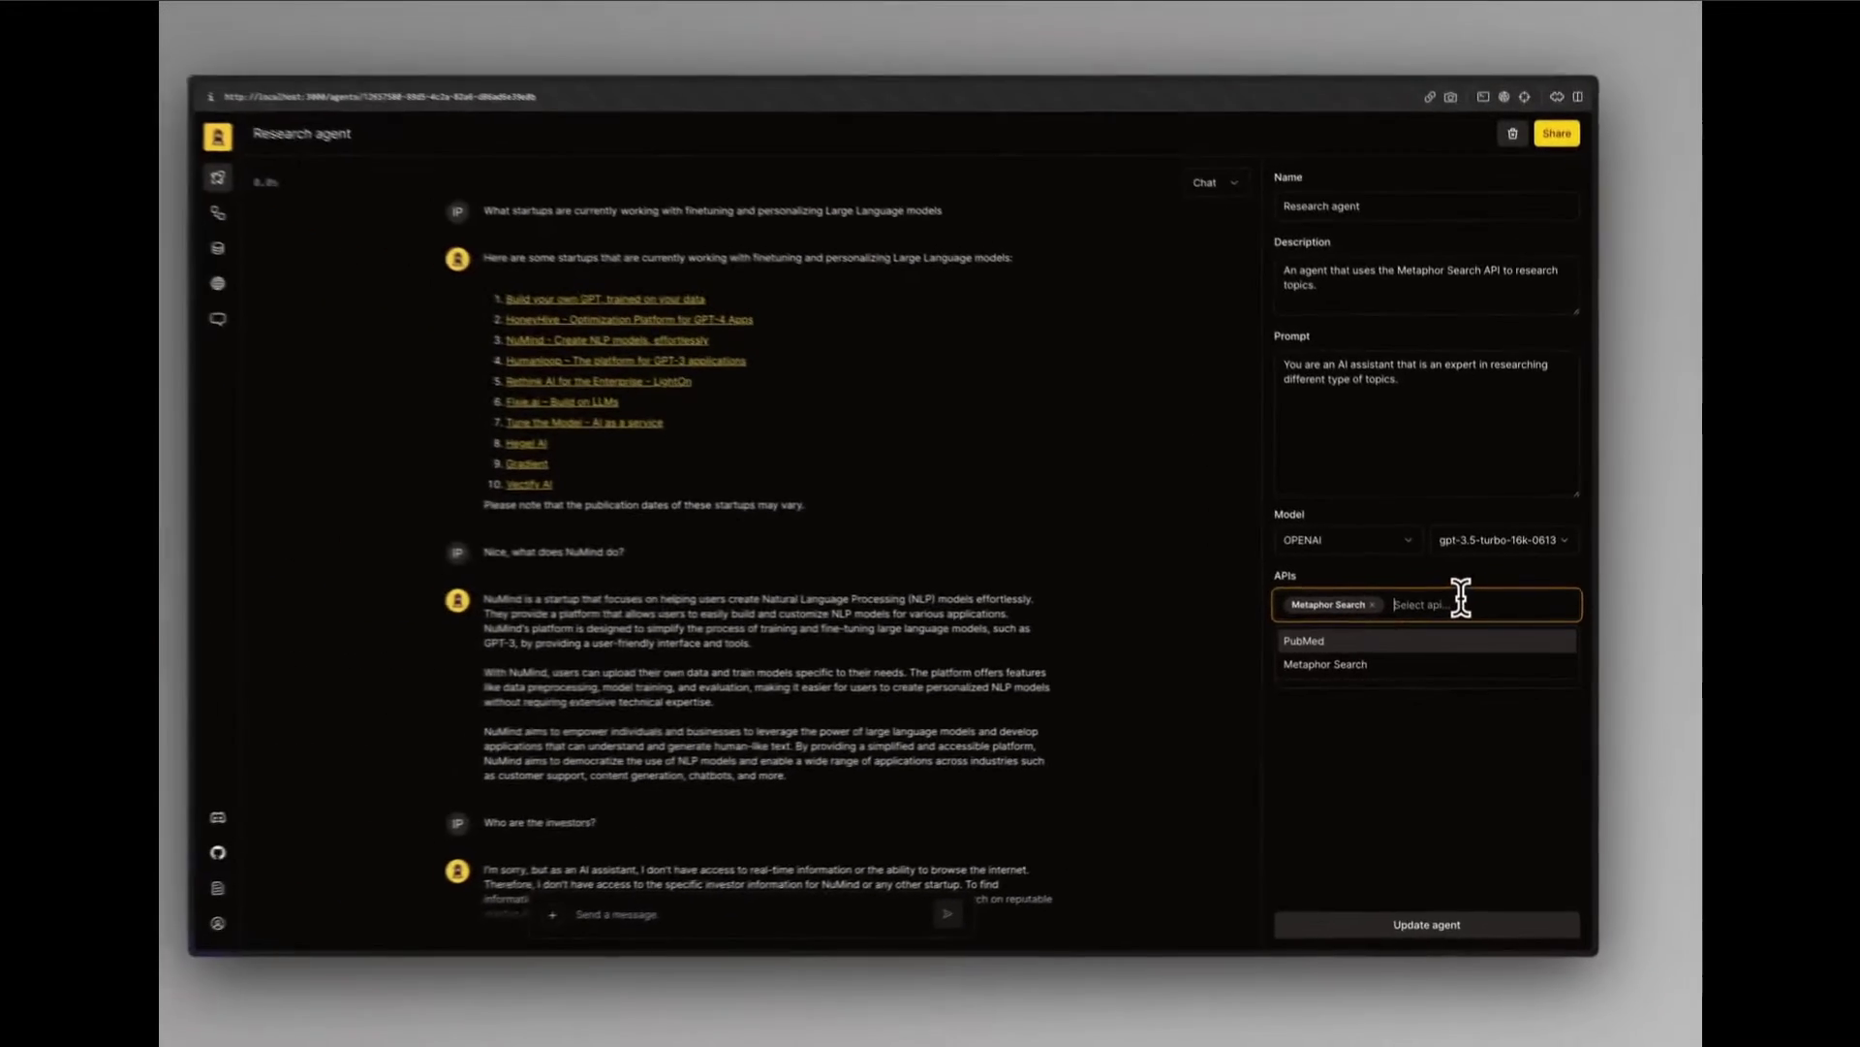
click(1401, 928)
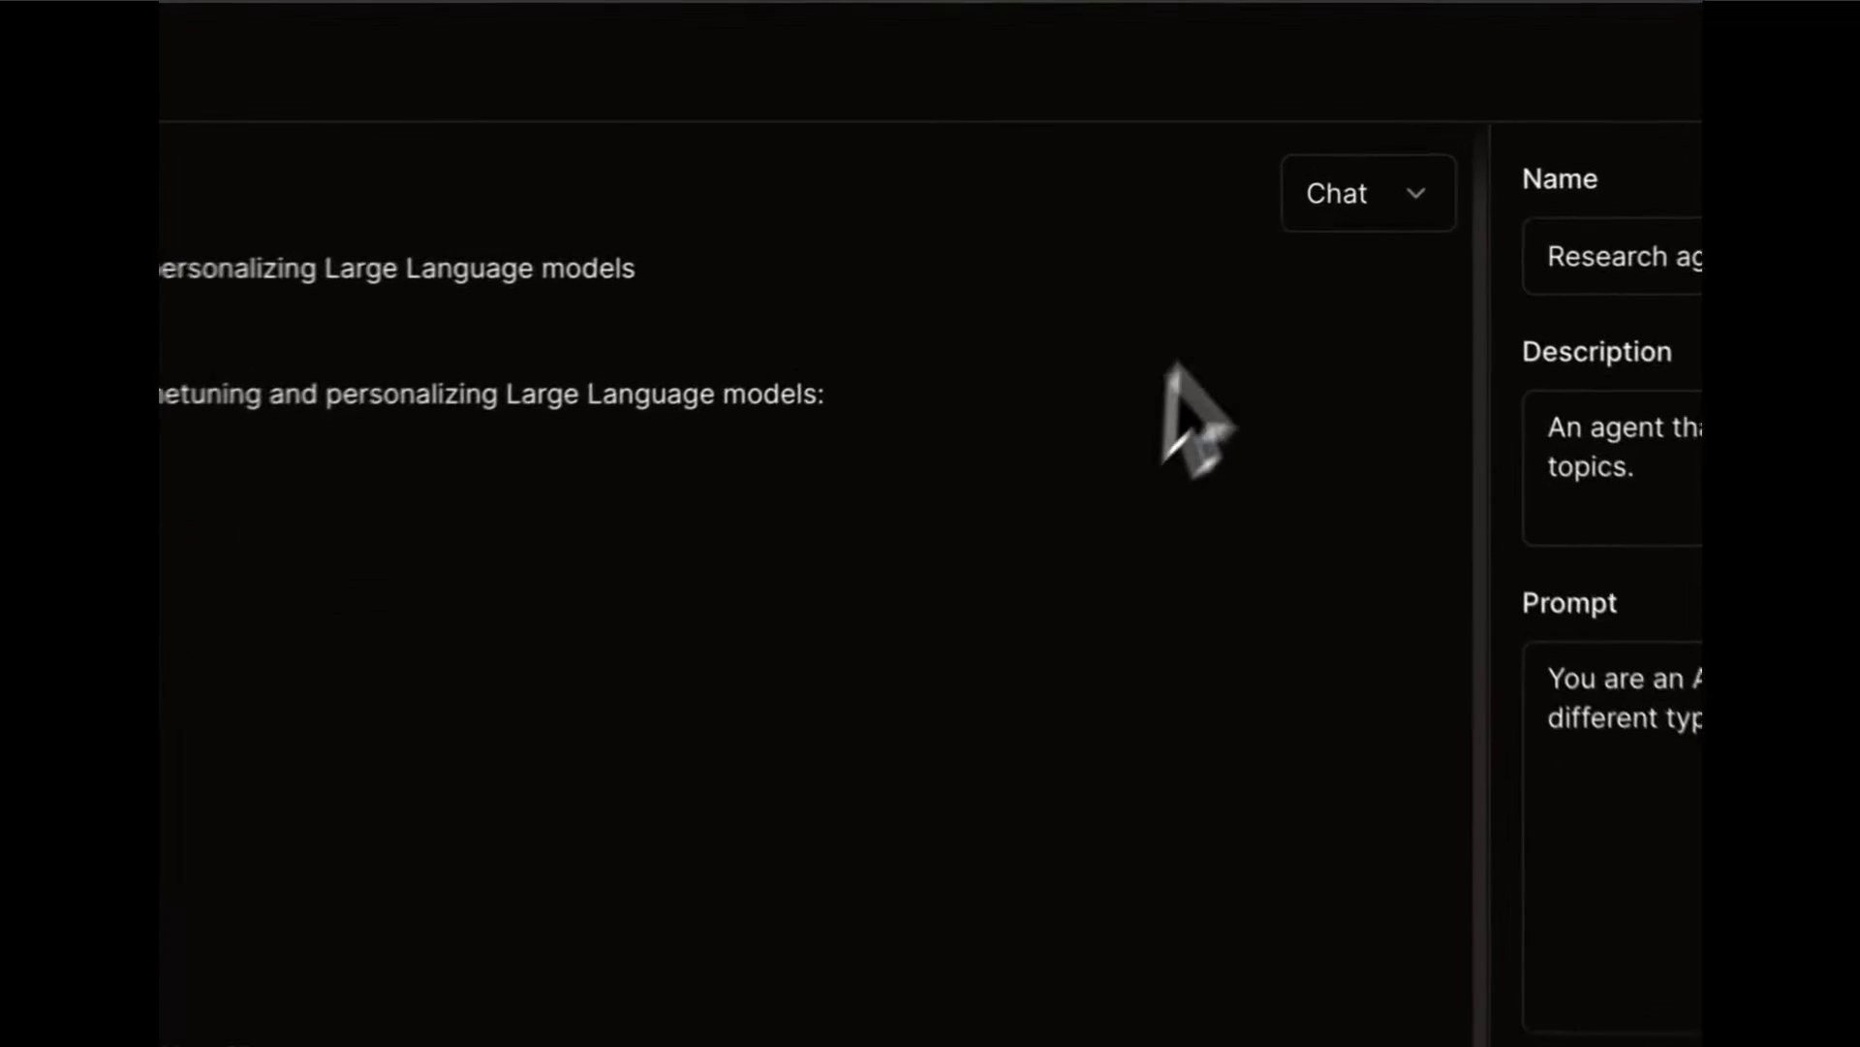
Step: Switch the chat view to Trace and scroll through the agent's runs
click(1224, 215)
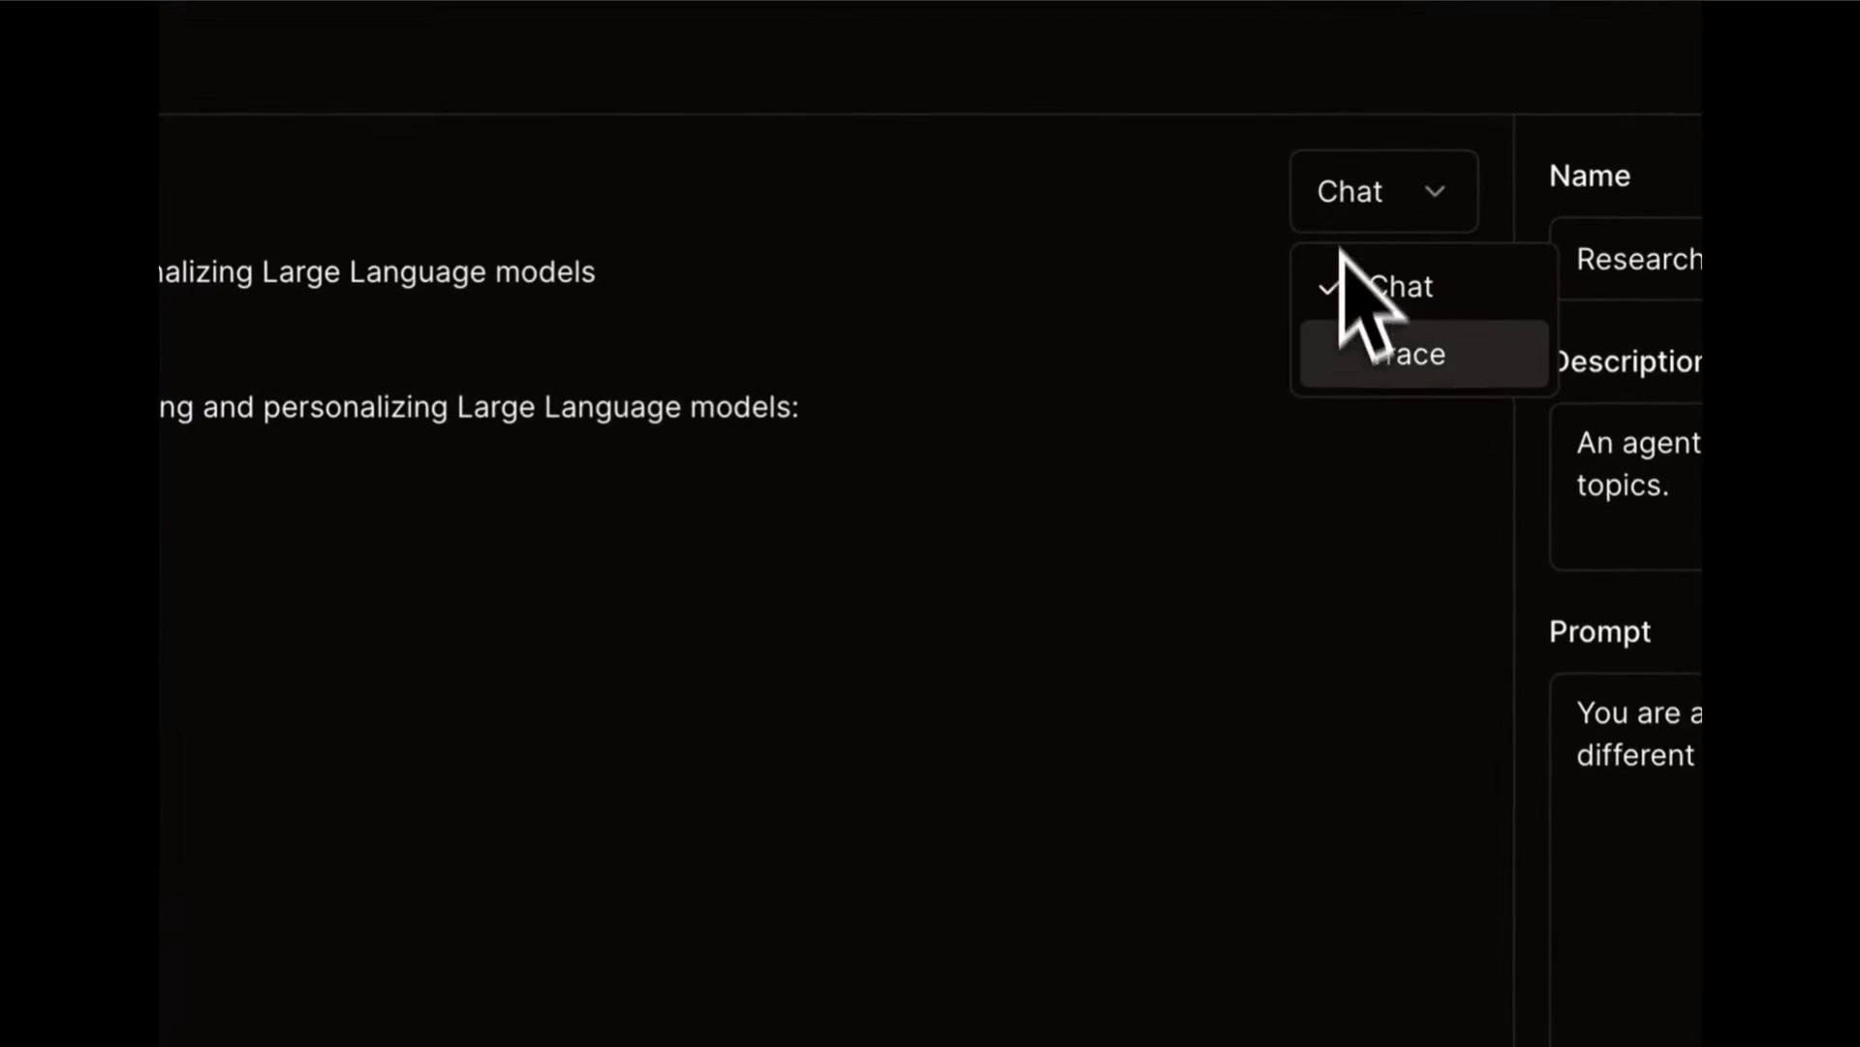
click(1364, 345)
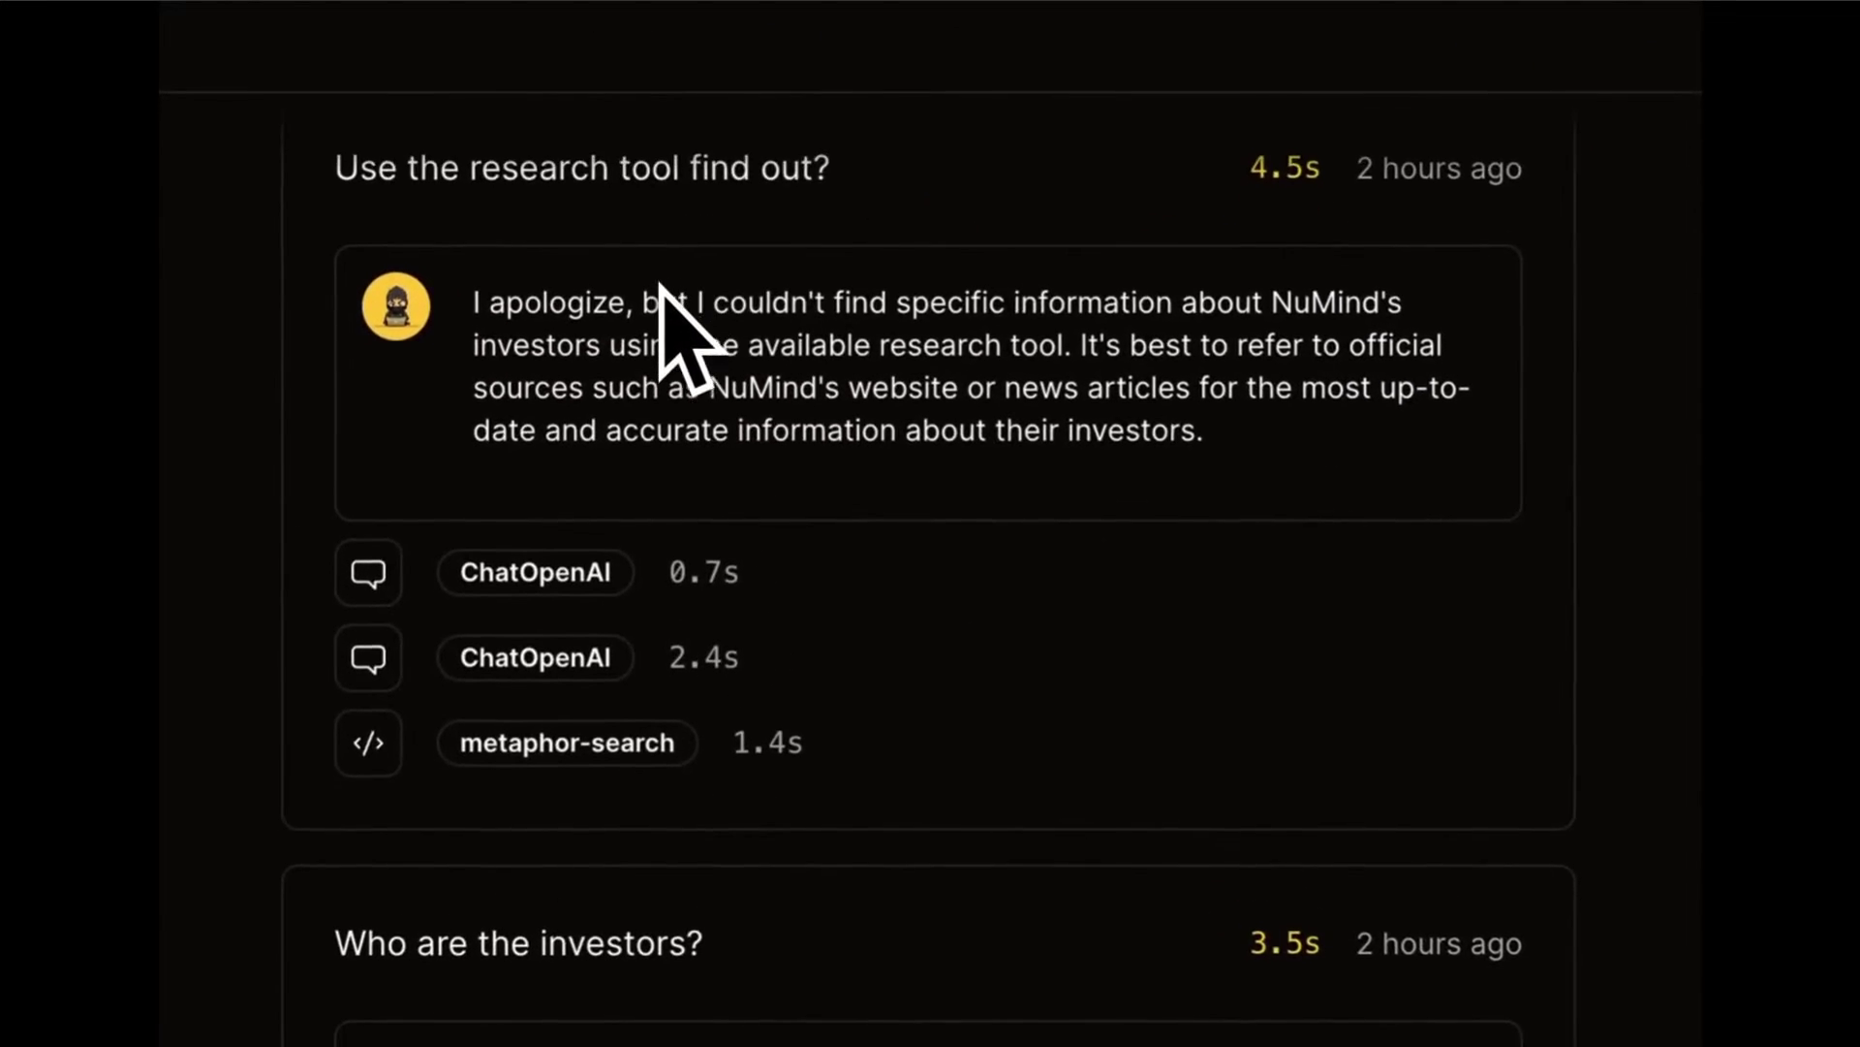
scroll(659, 291, down, 6)
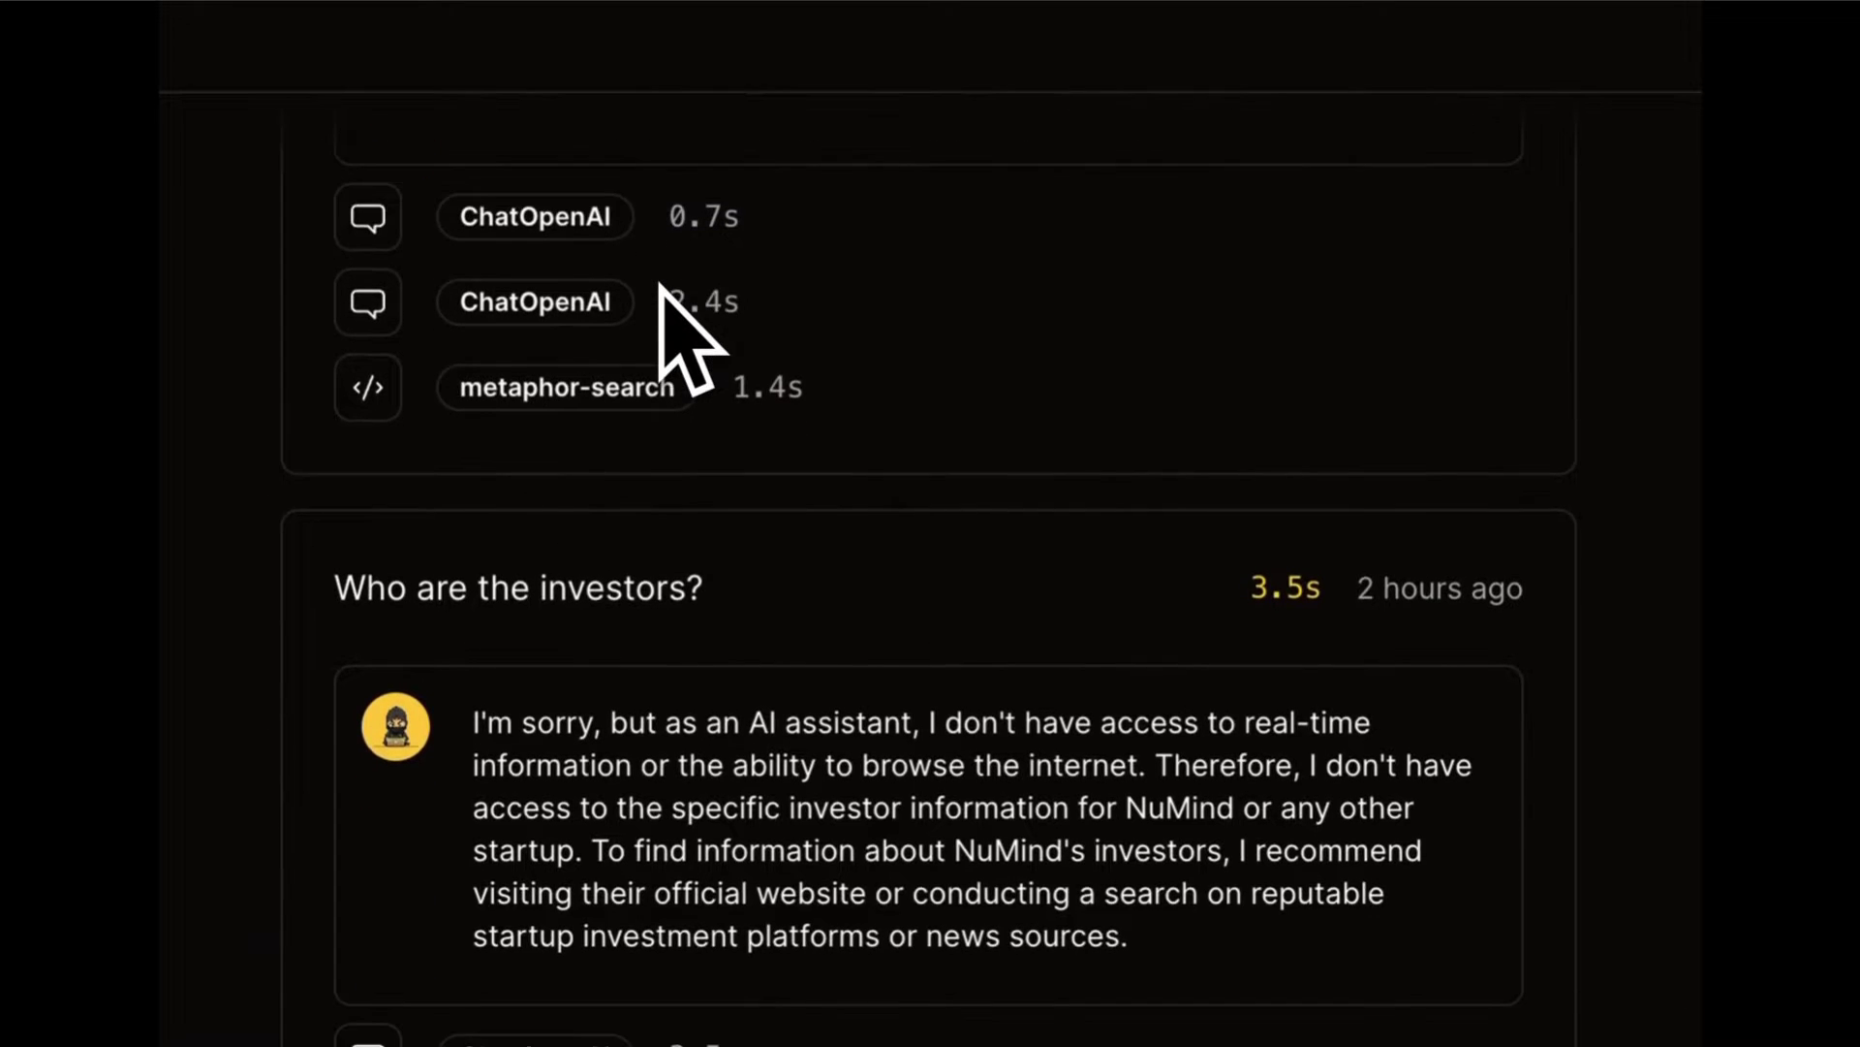
scroll(656, 290, down, 1)
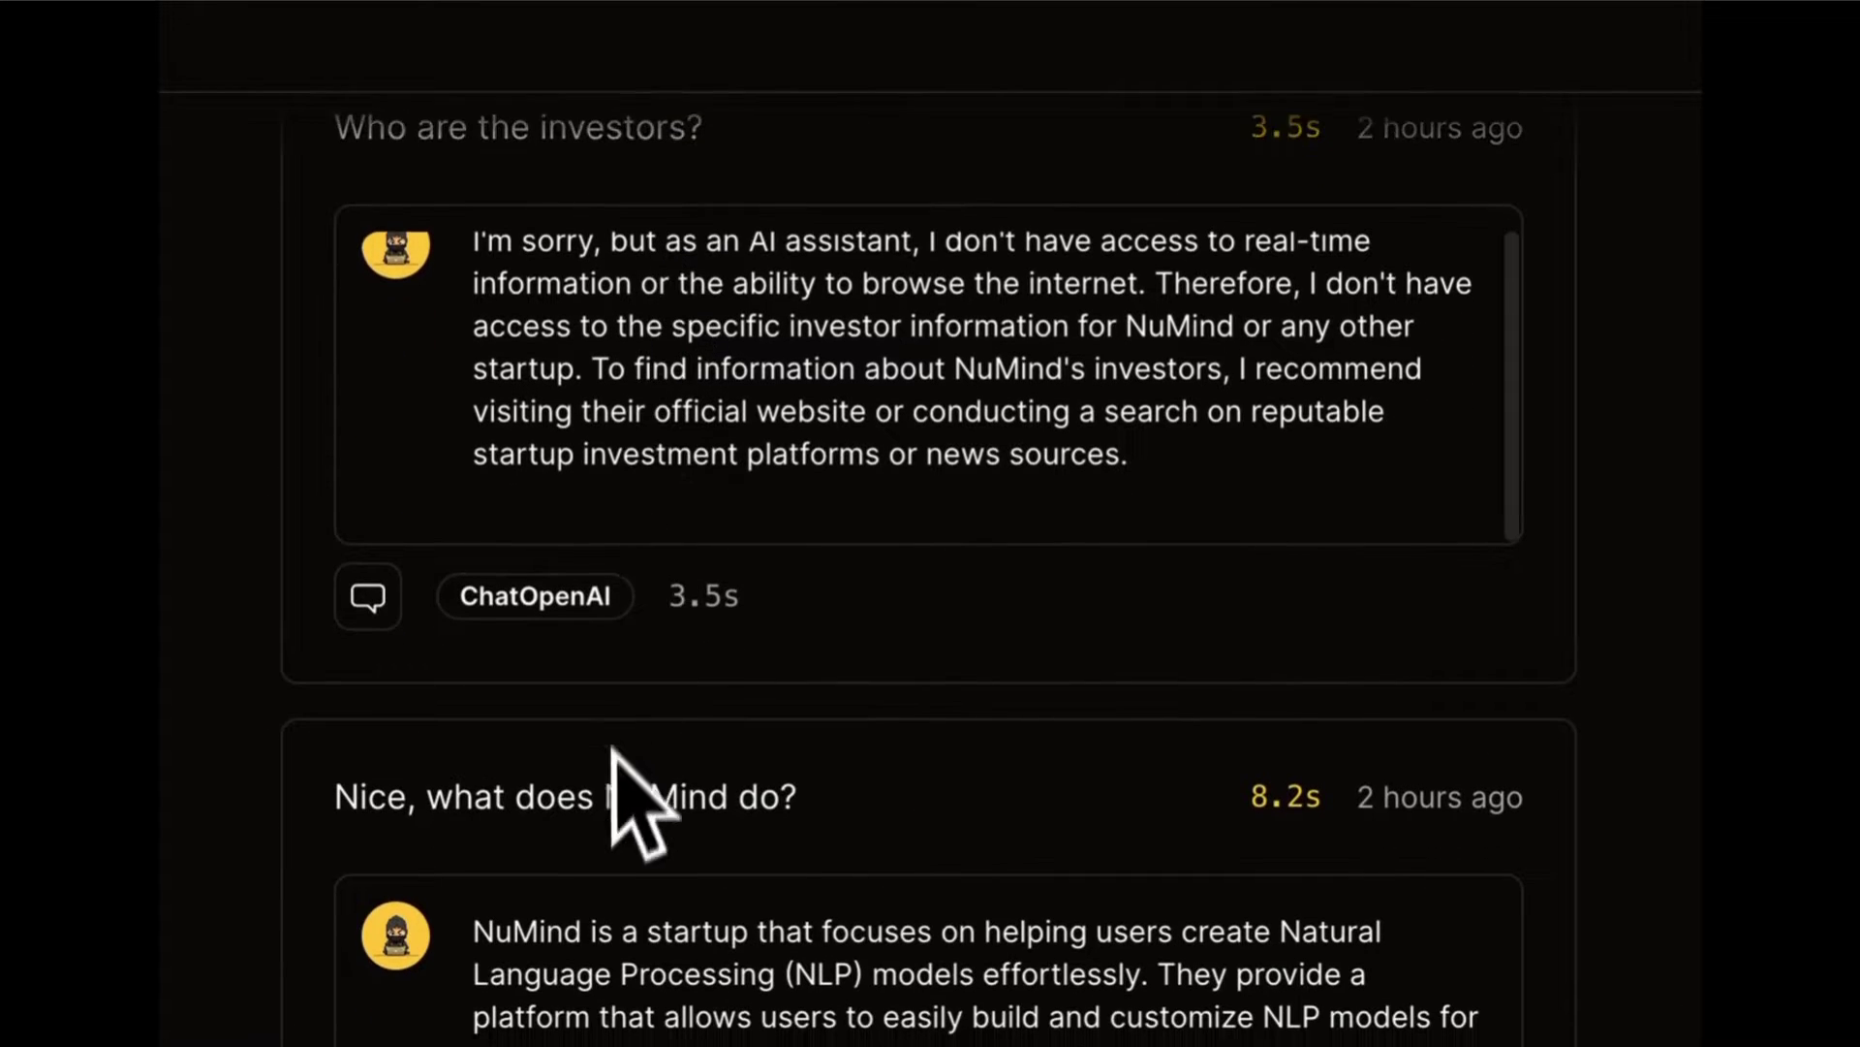
scroll(614, 747, down, 6)
scroll(611, 786, down, 10)
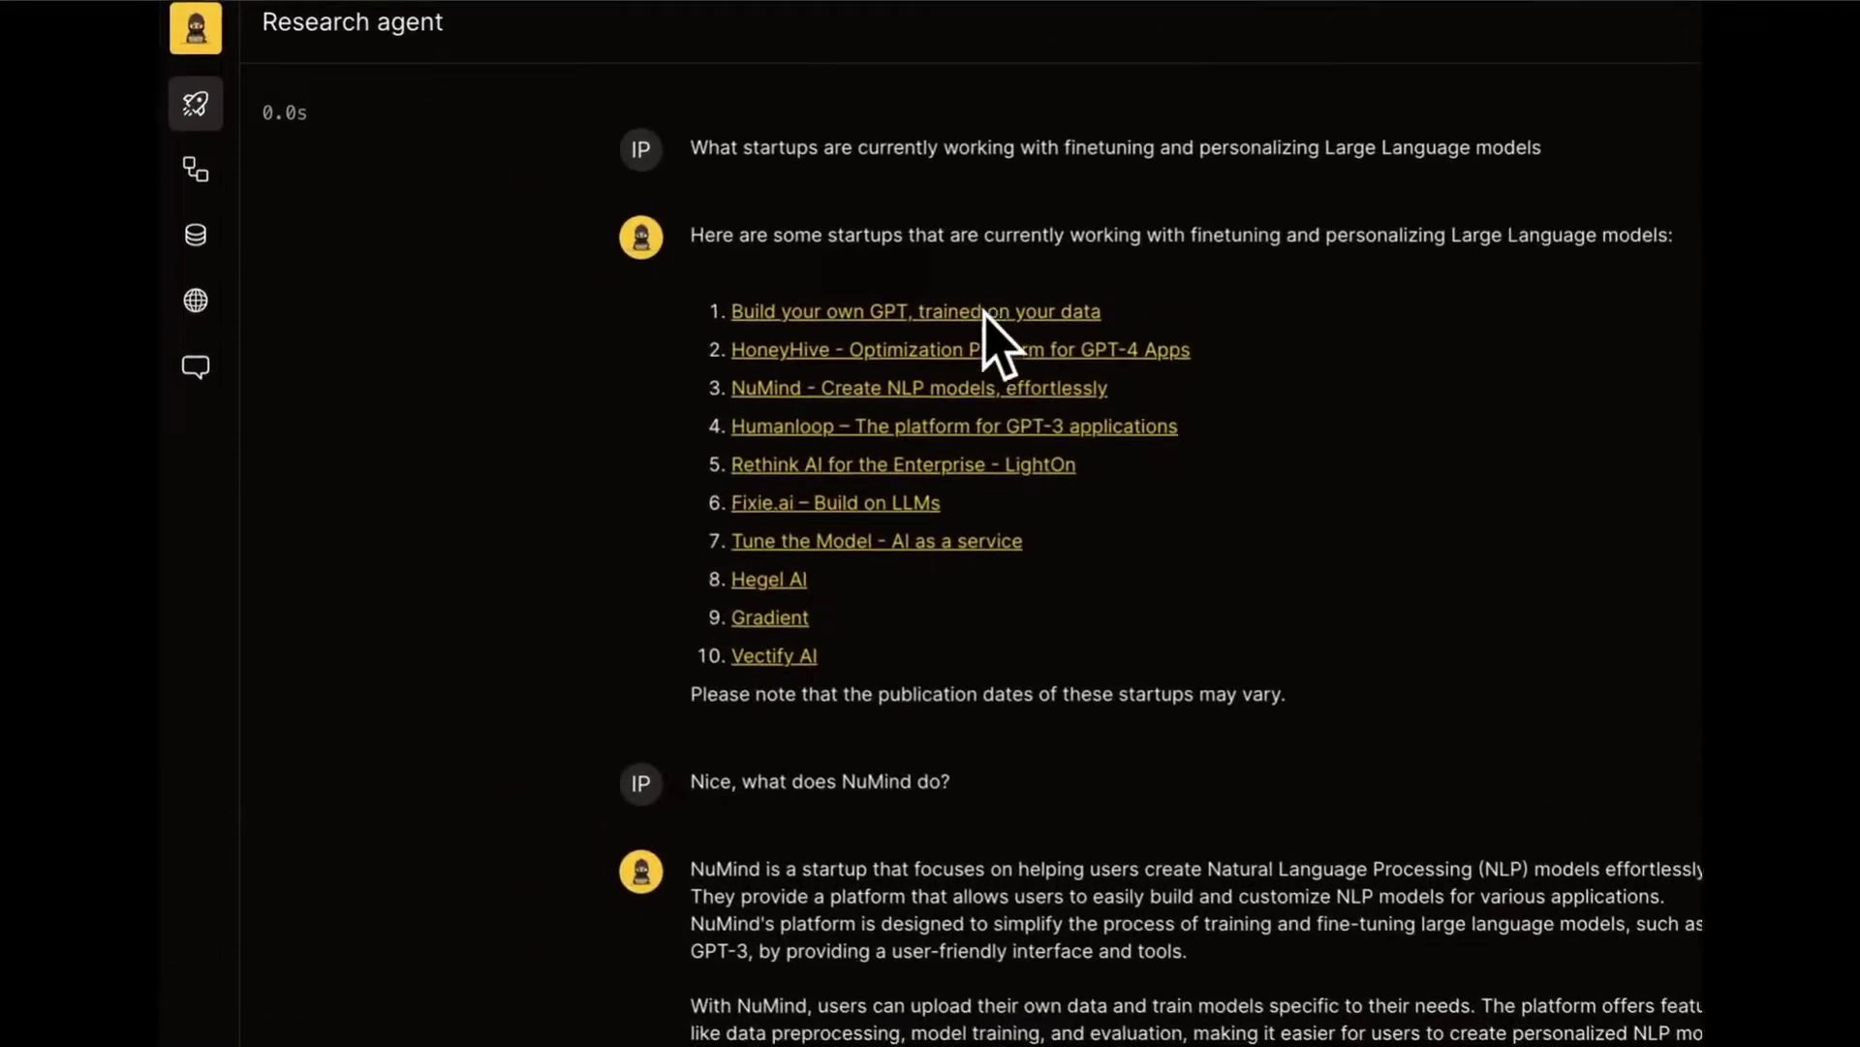
scroll(700, 325, down, 3)
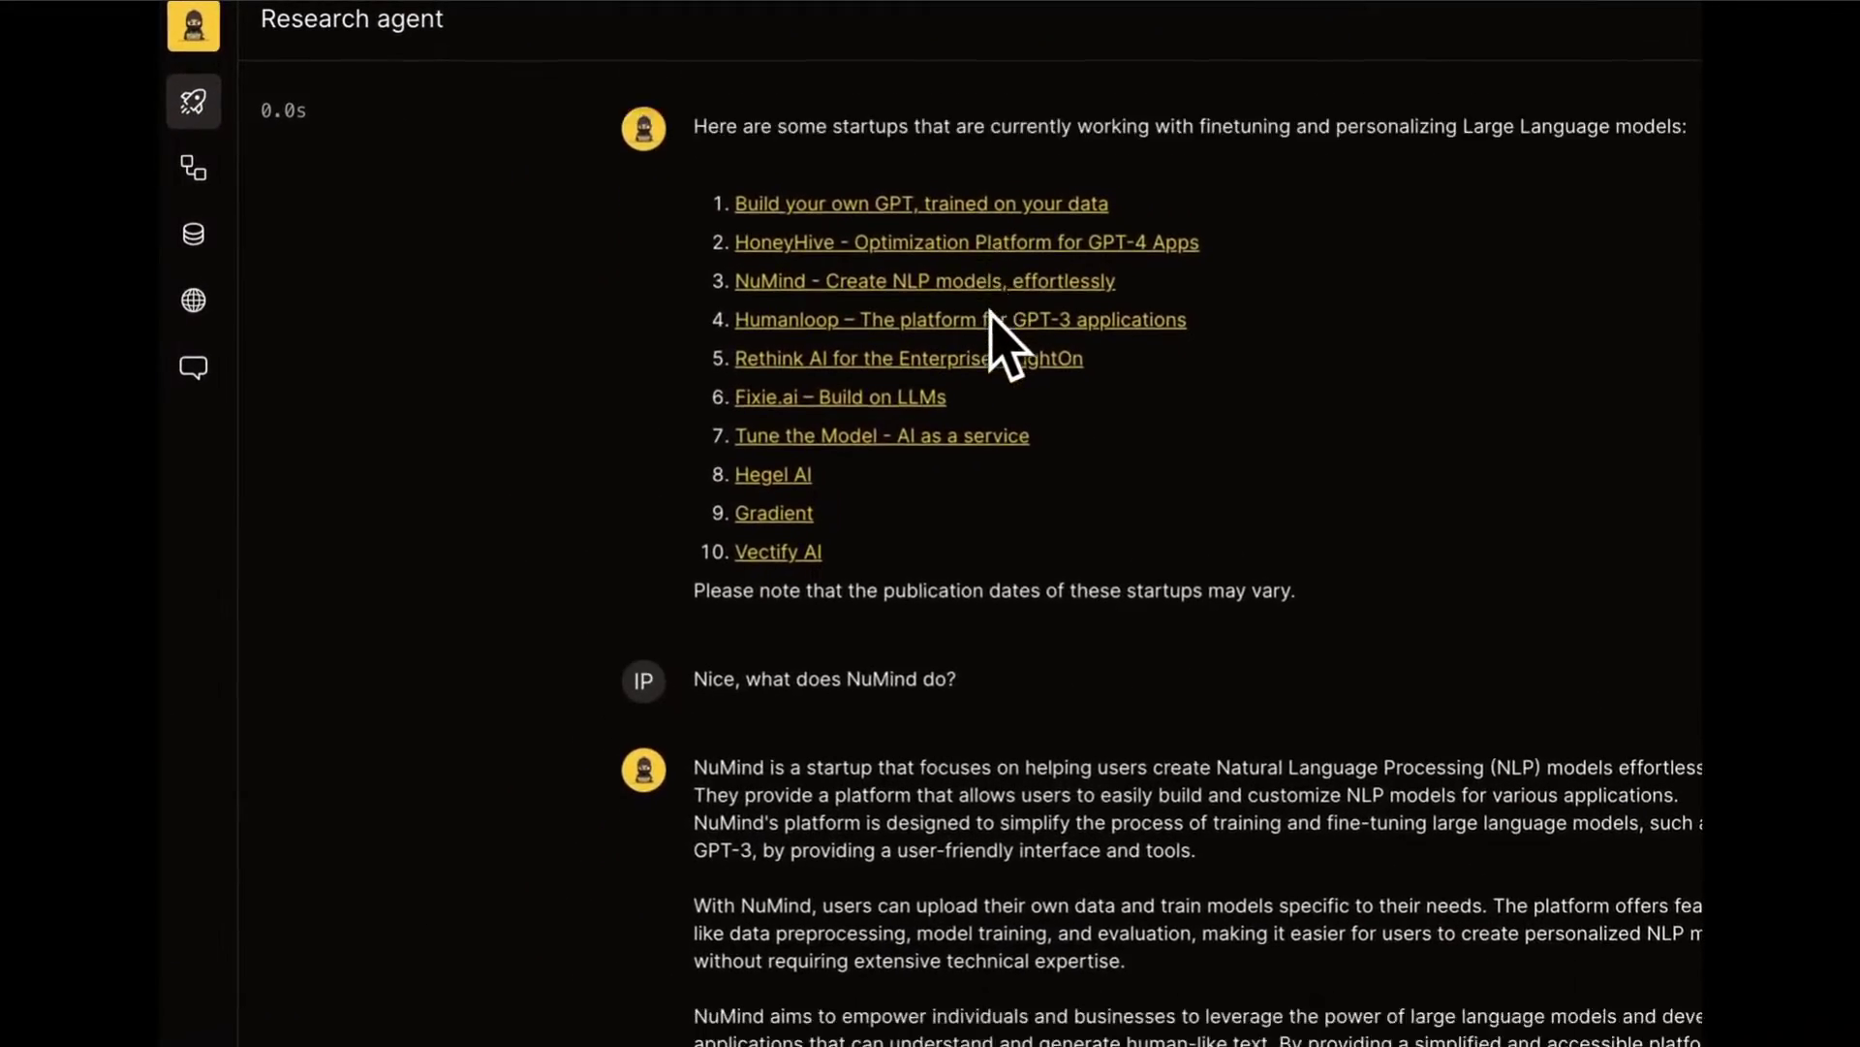
scroll(997, 332, up, 3)
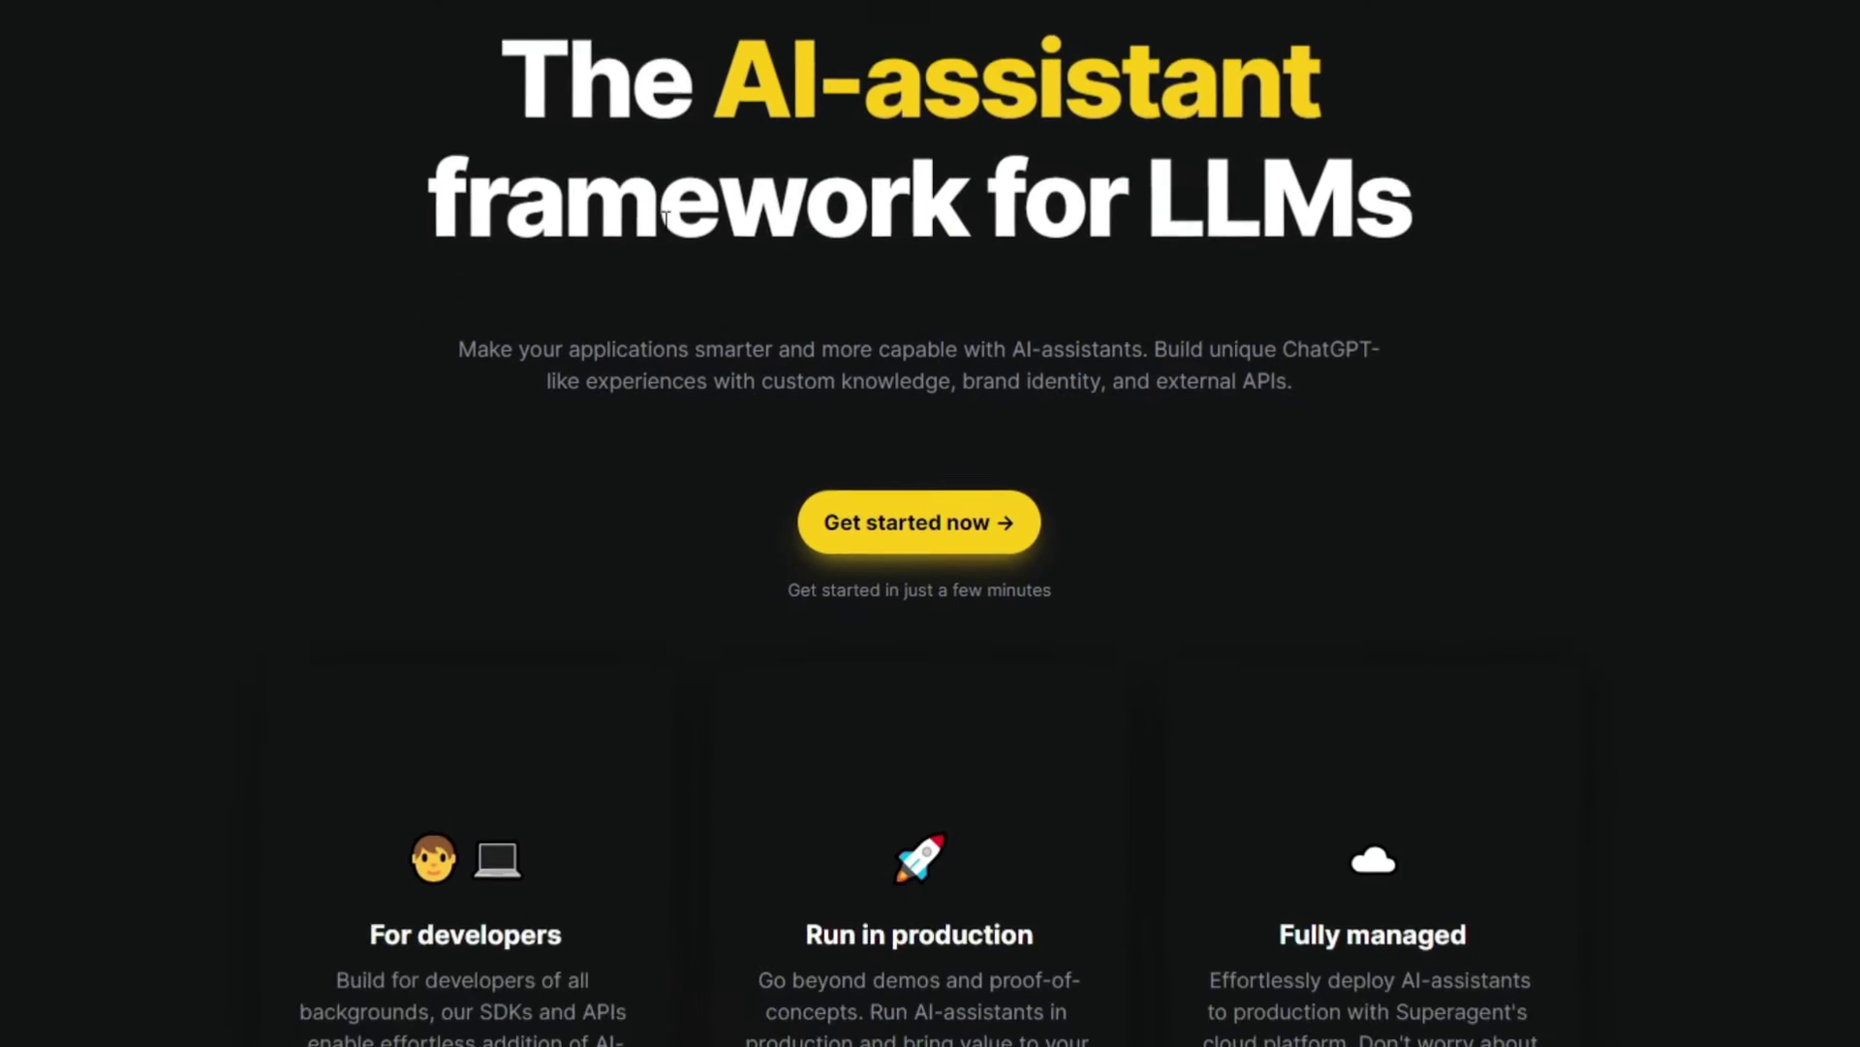
Step: Scroll through the features section of the Superagent homepage
scroll(708, 243, down, 2)
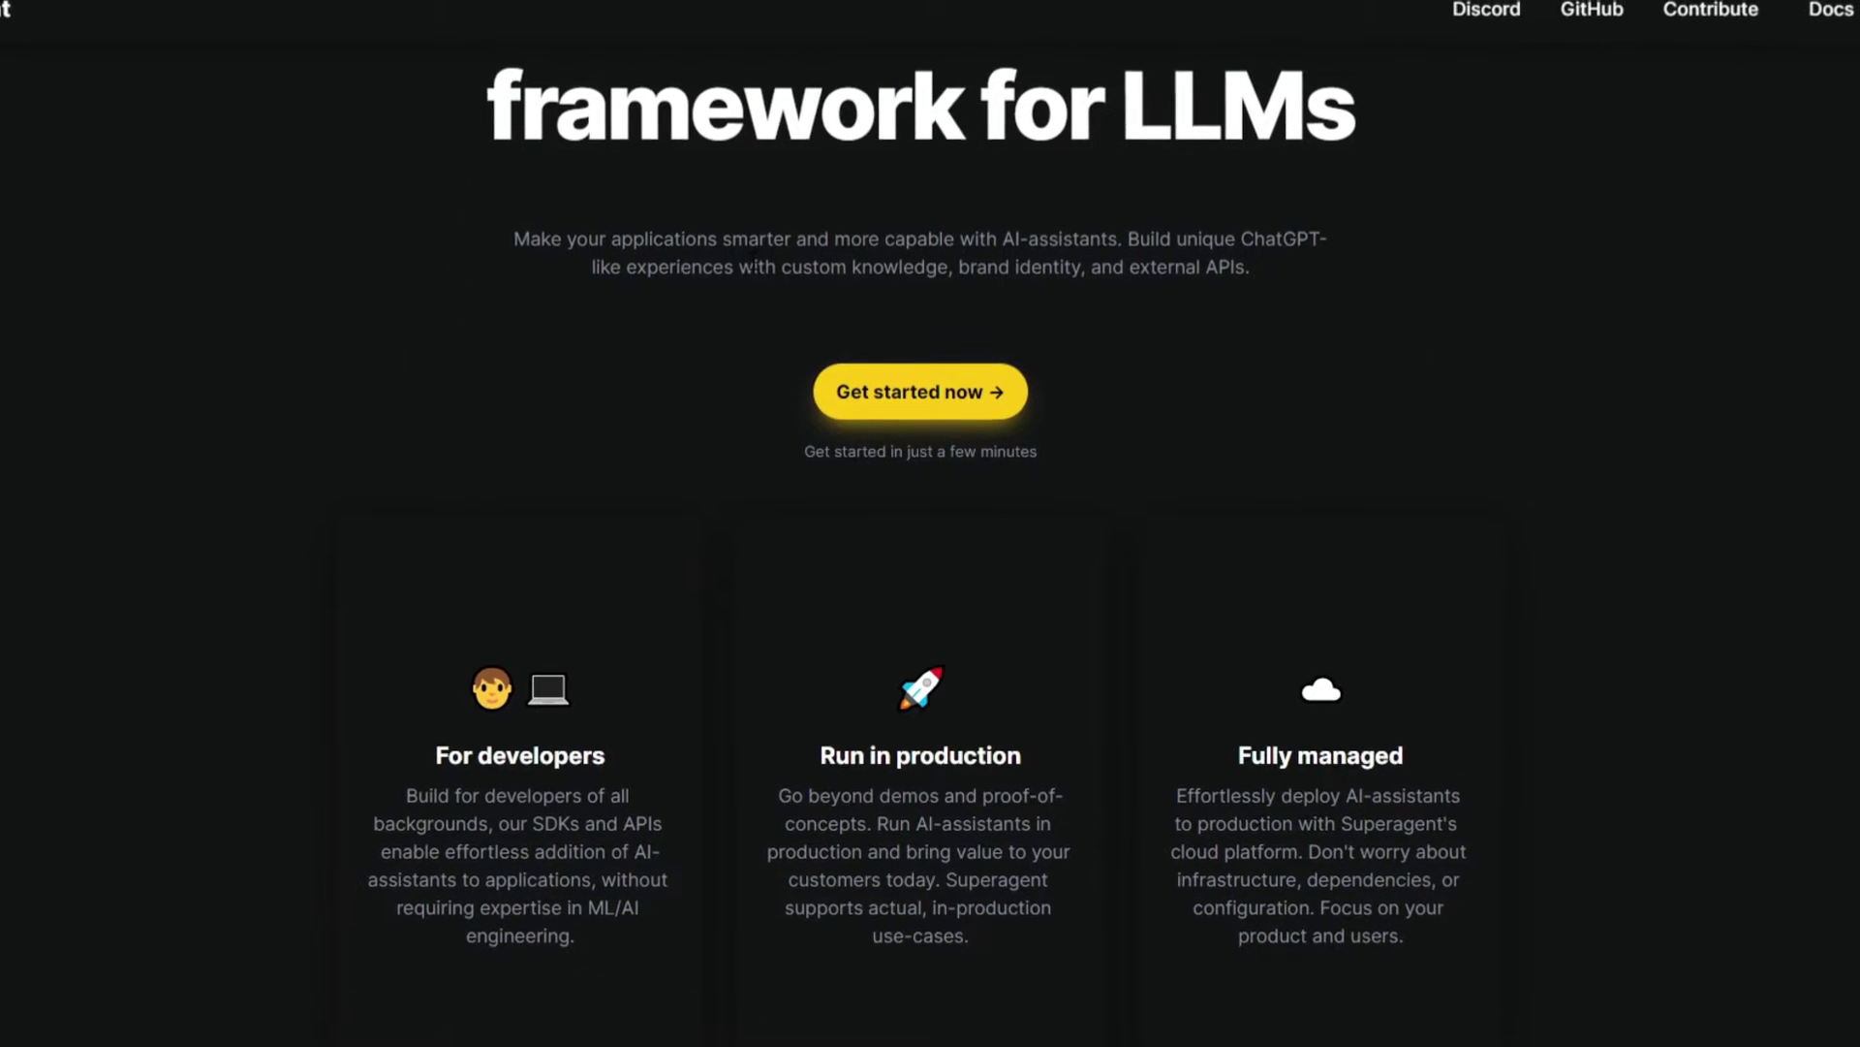
scroll(1638, 436, up, 2)
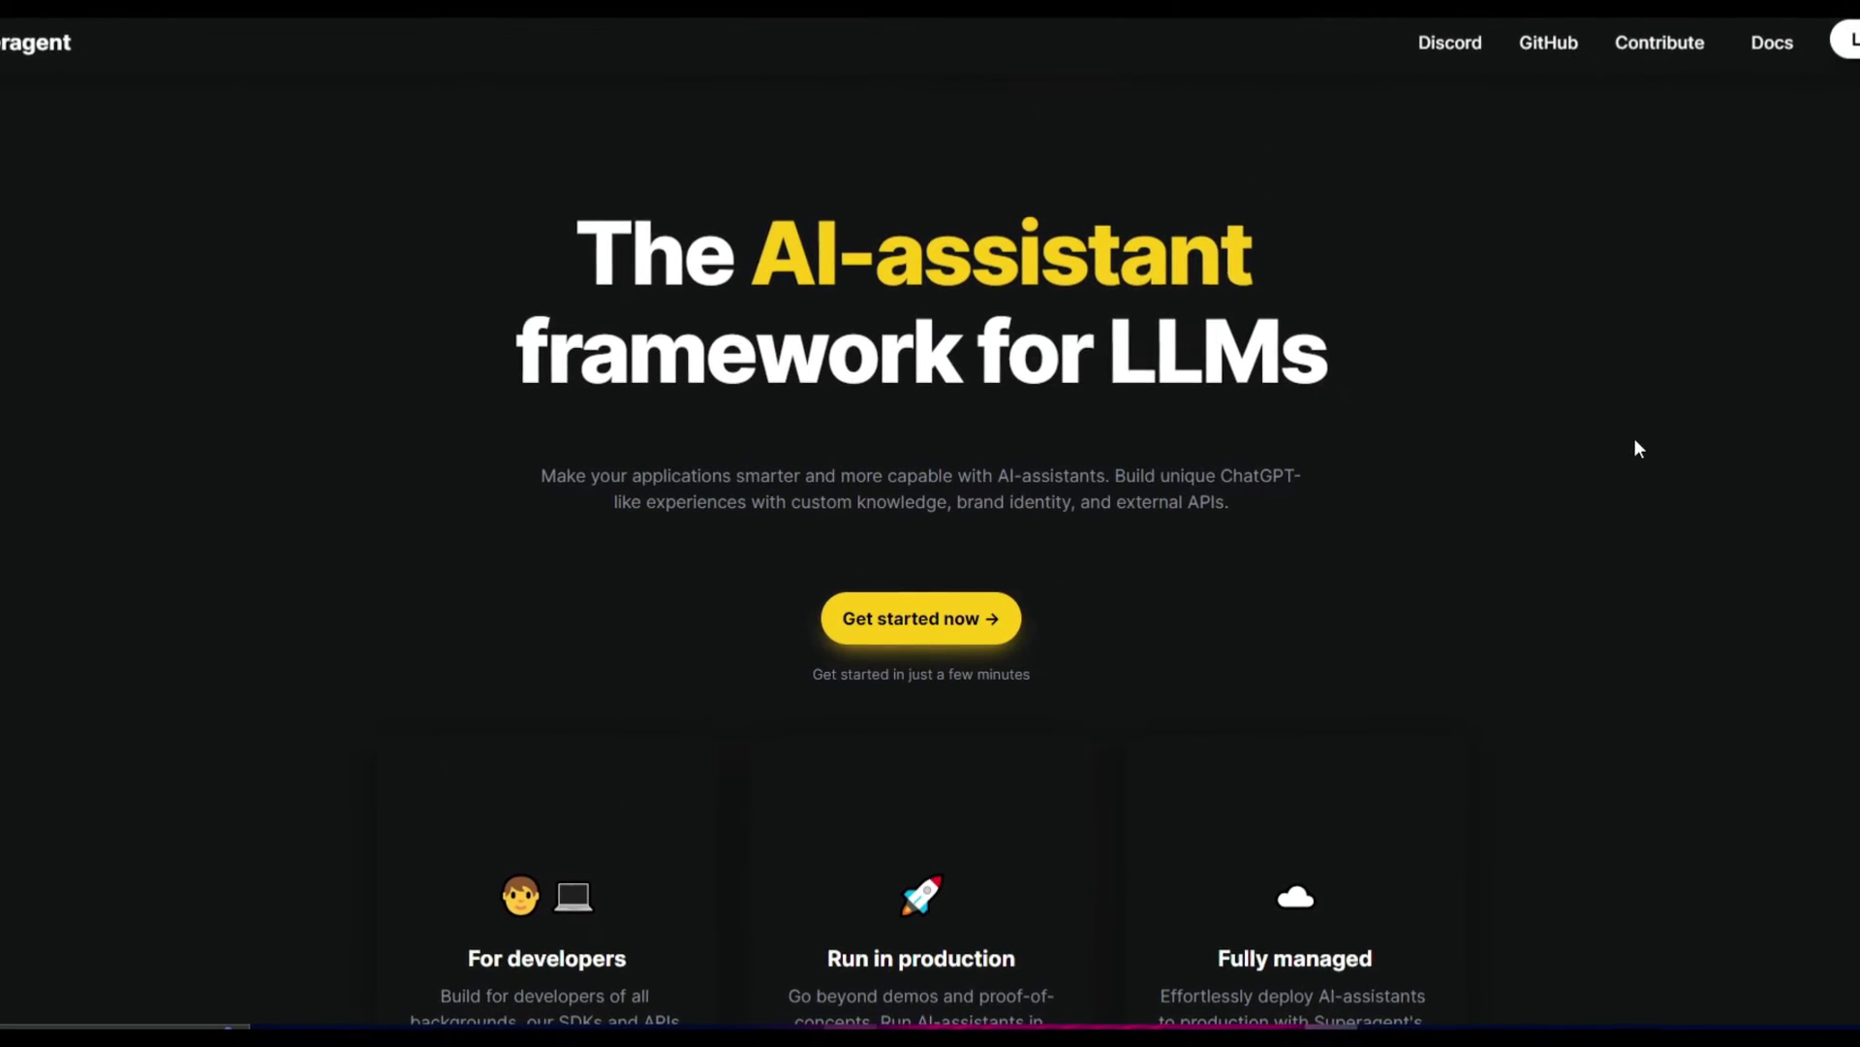
scroll(1405, 480, down, 2)
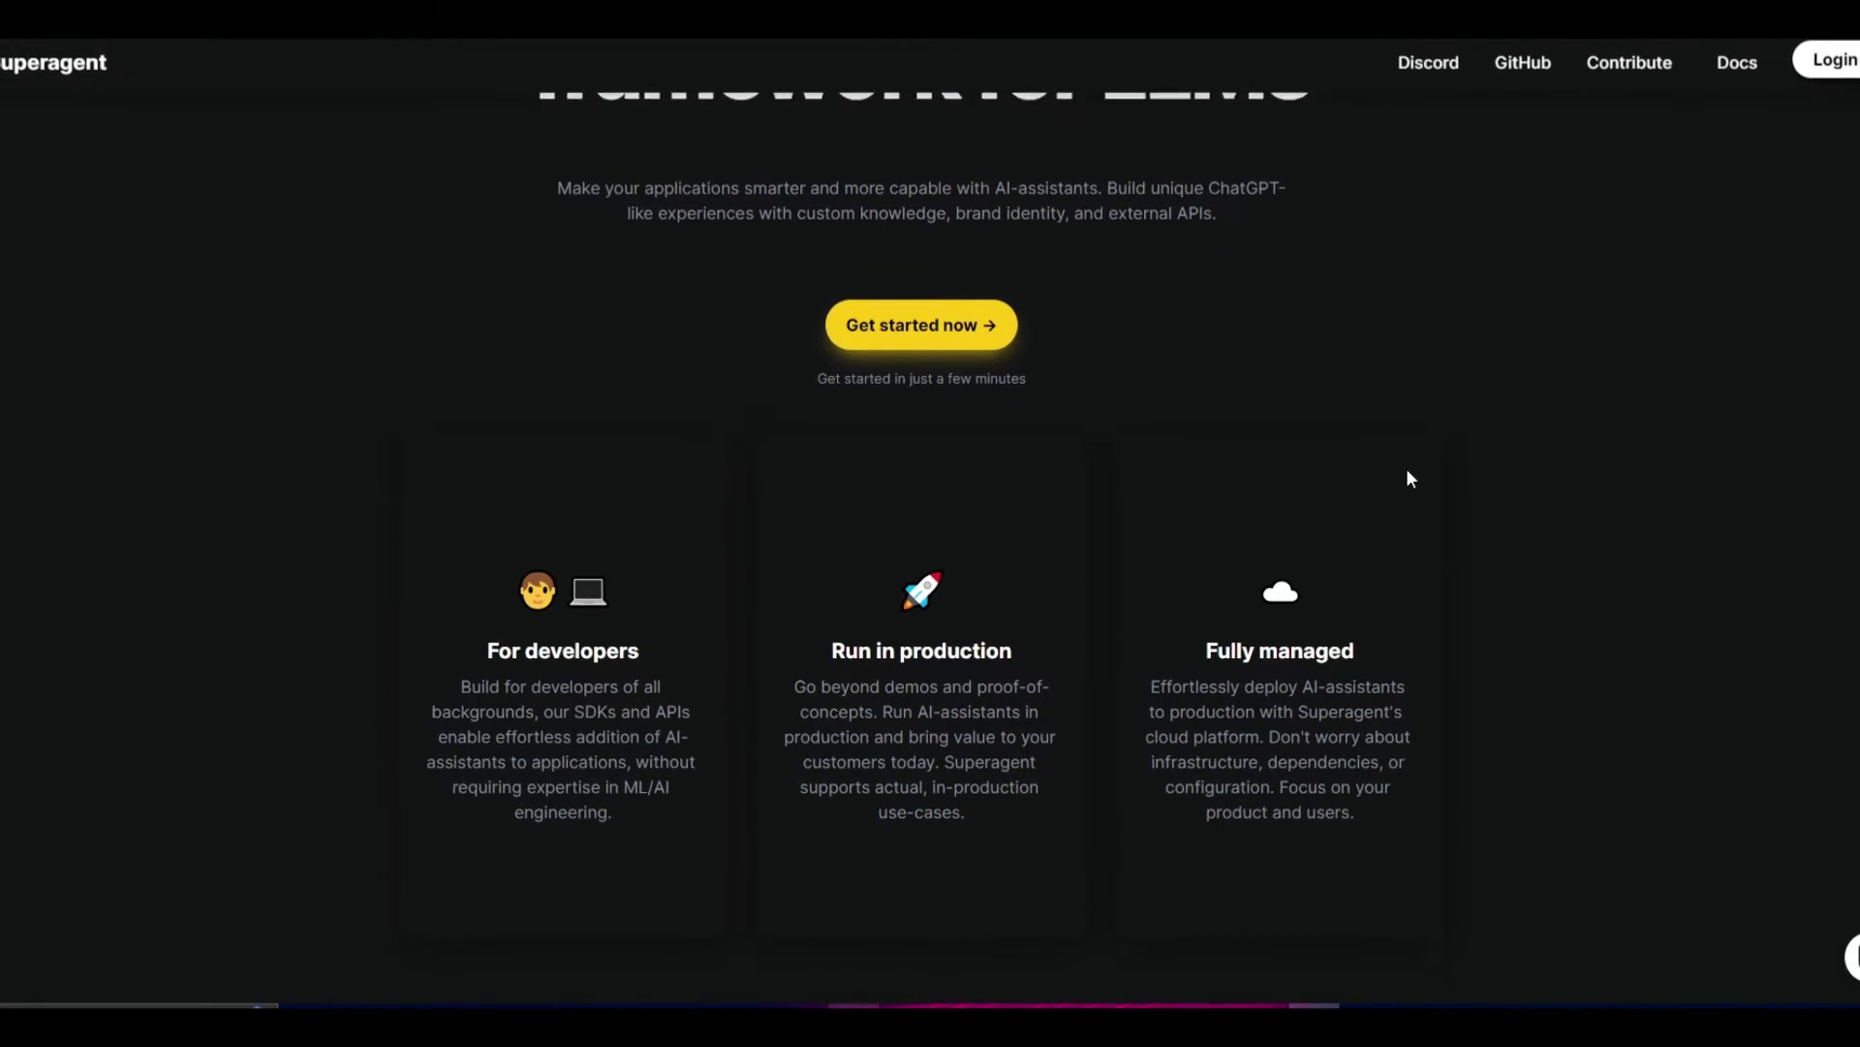
scroll(1401, 469, down, 2)
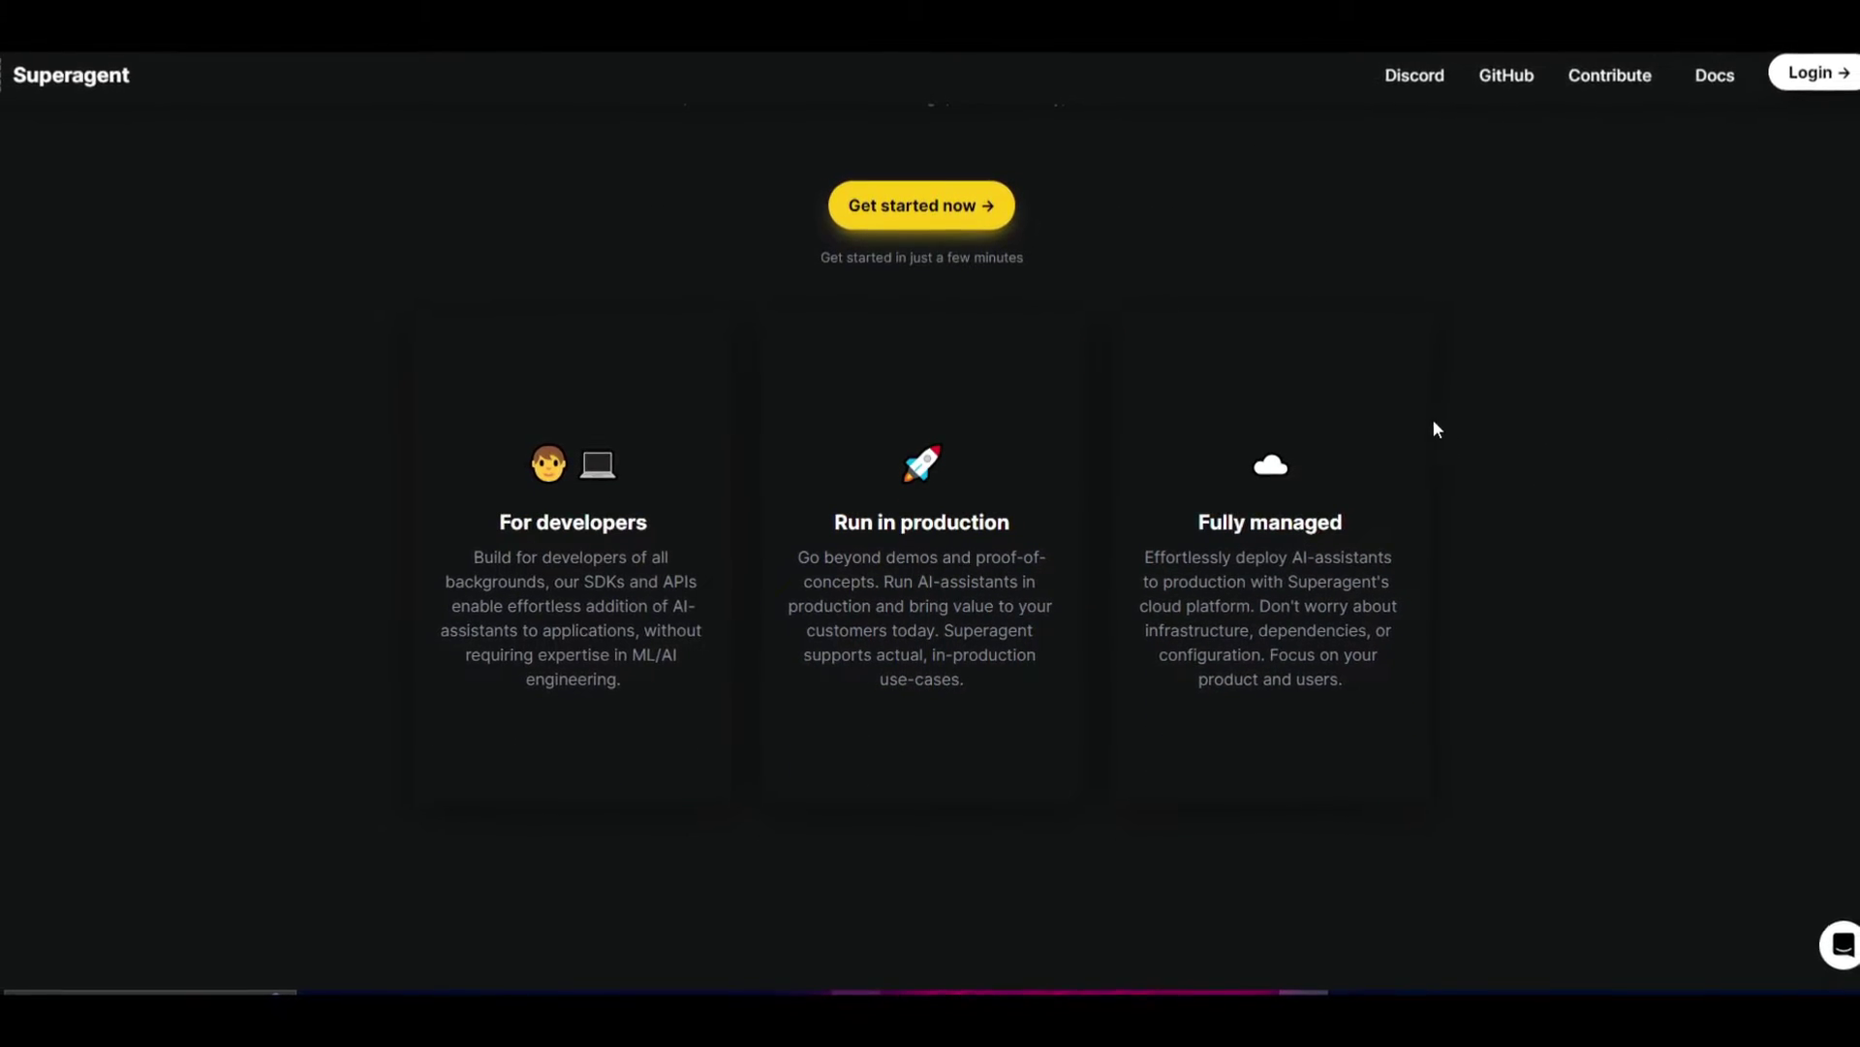
scroll(1434, 426, down, 5)
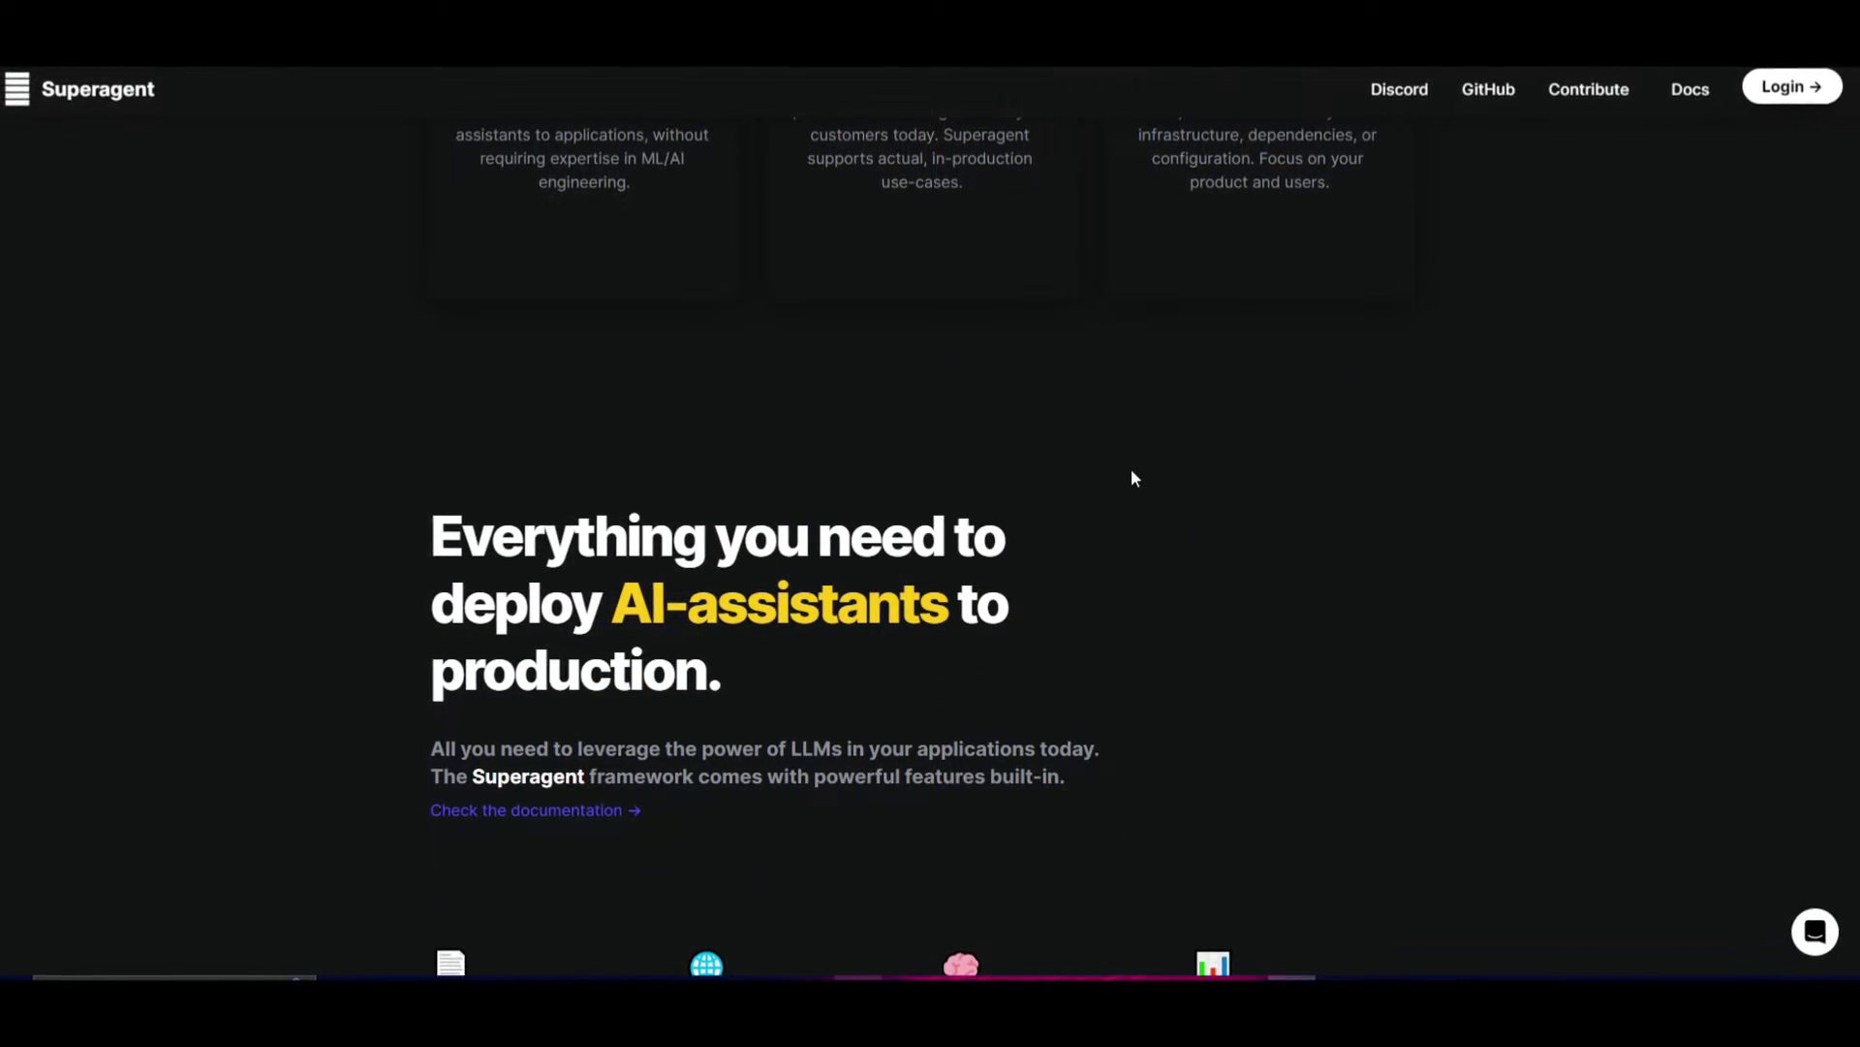
scroll(1109, 382, down, 1)
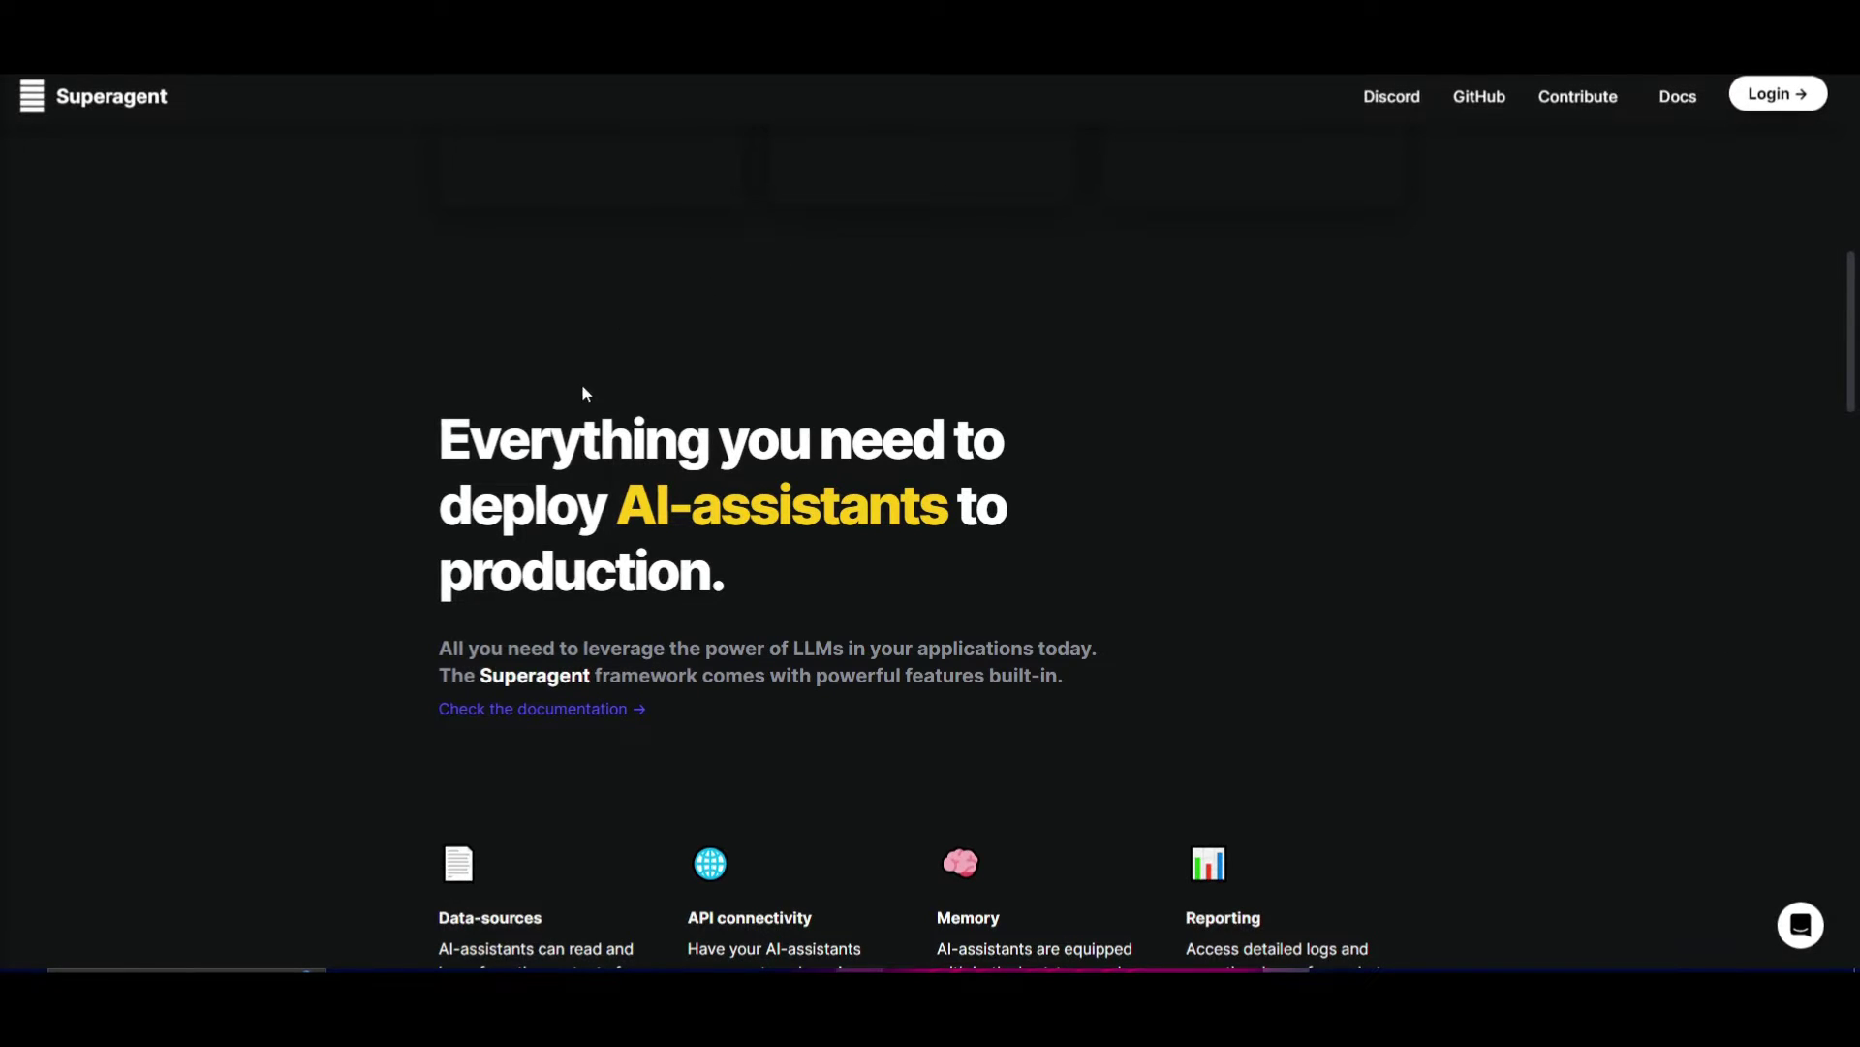
scroll(552, 374, down, 3)
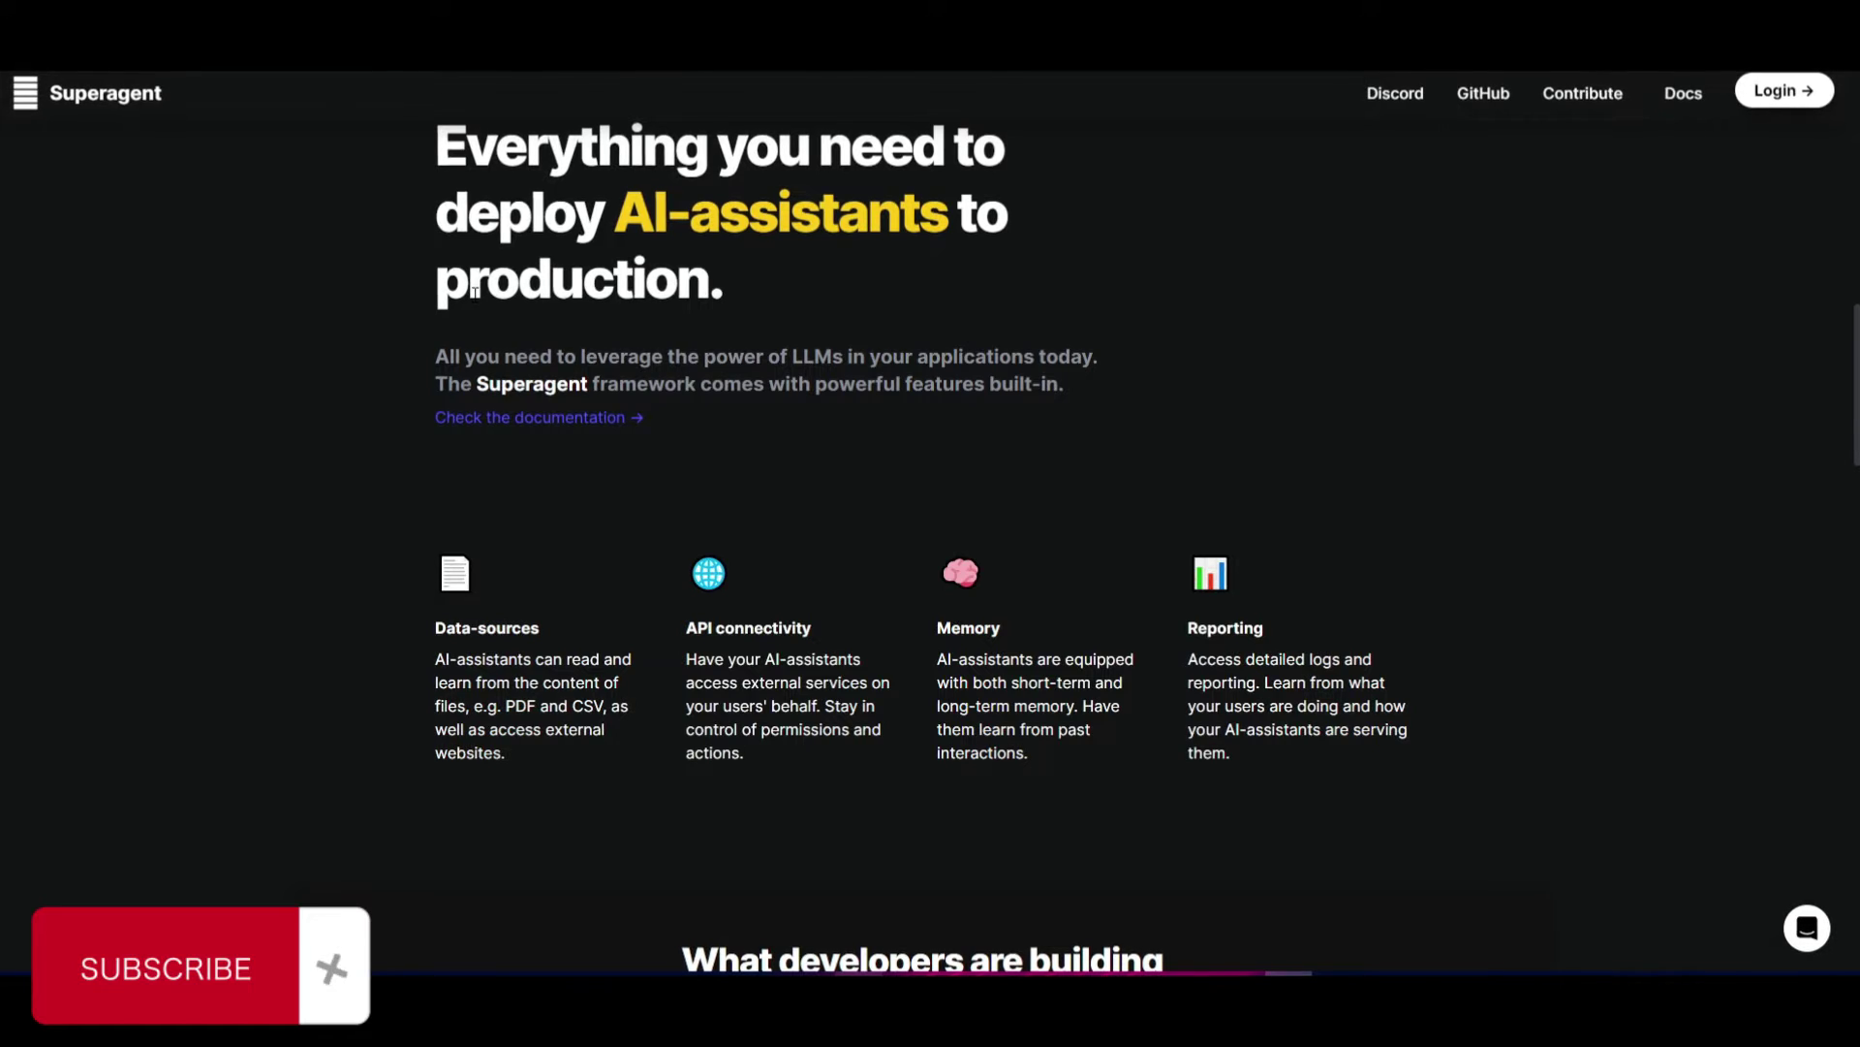
scroll(474, 301, down, 3)
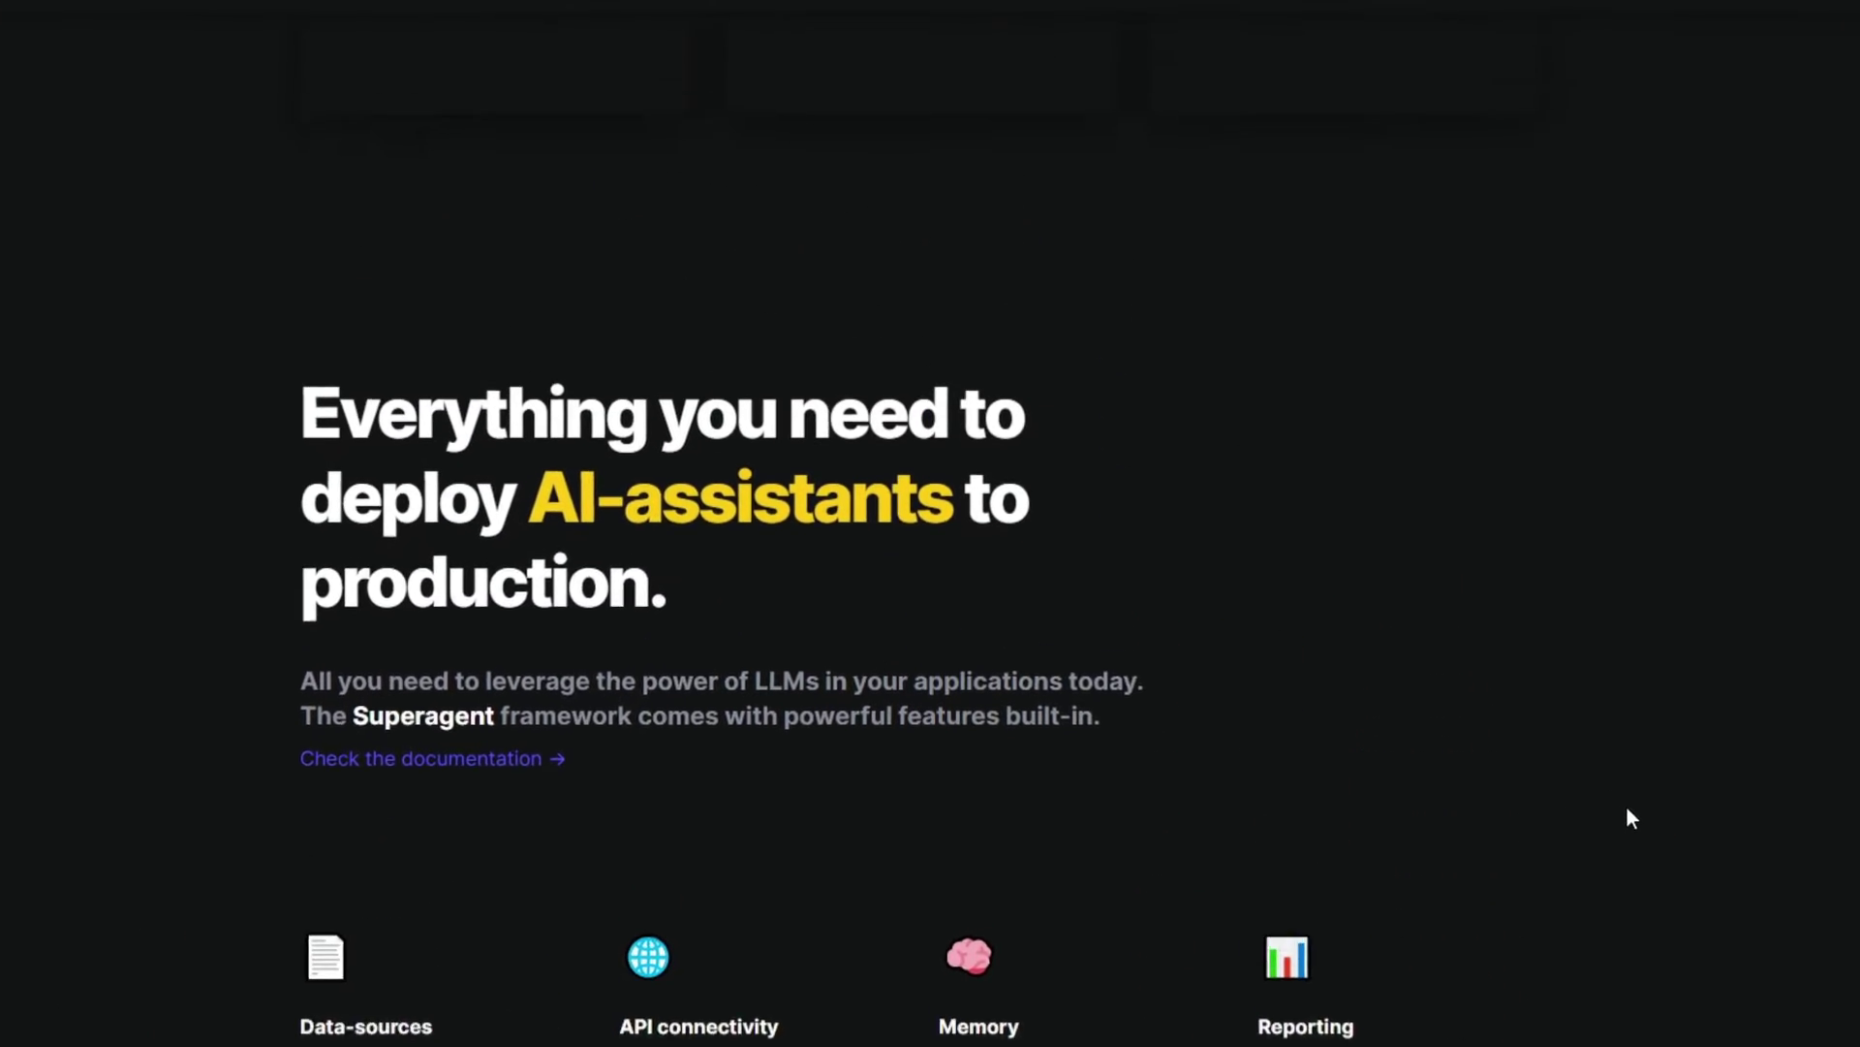
scroll(1626, 805, up, 10)
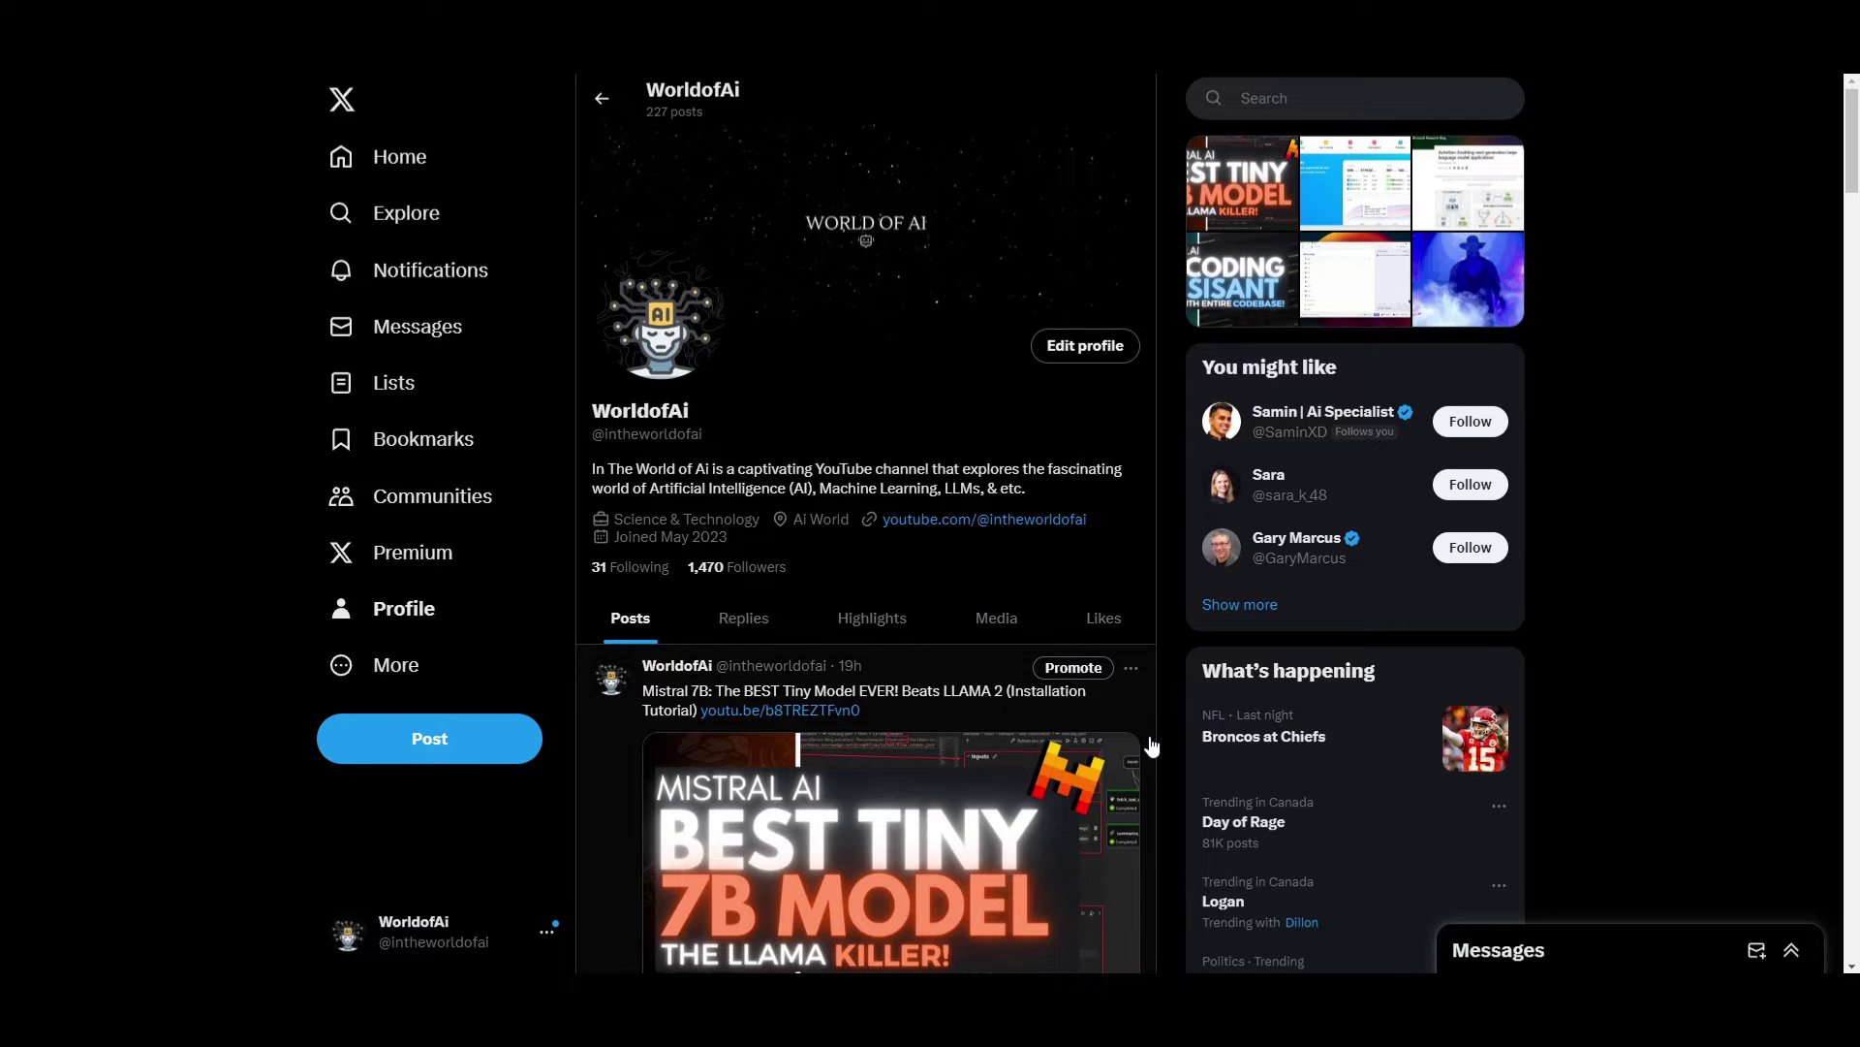
Step: Scroll the WorldofAi X timeline back to September posts like OpenBMB/AgentVerse and Continue
scroll(1002, 703, down, 6)
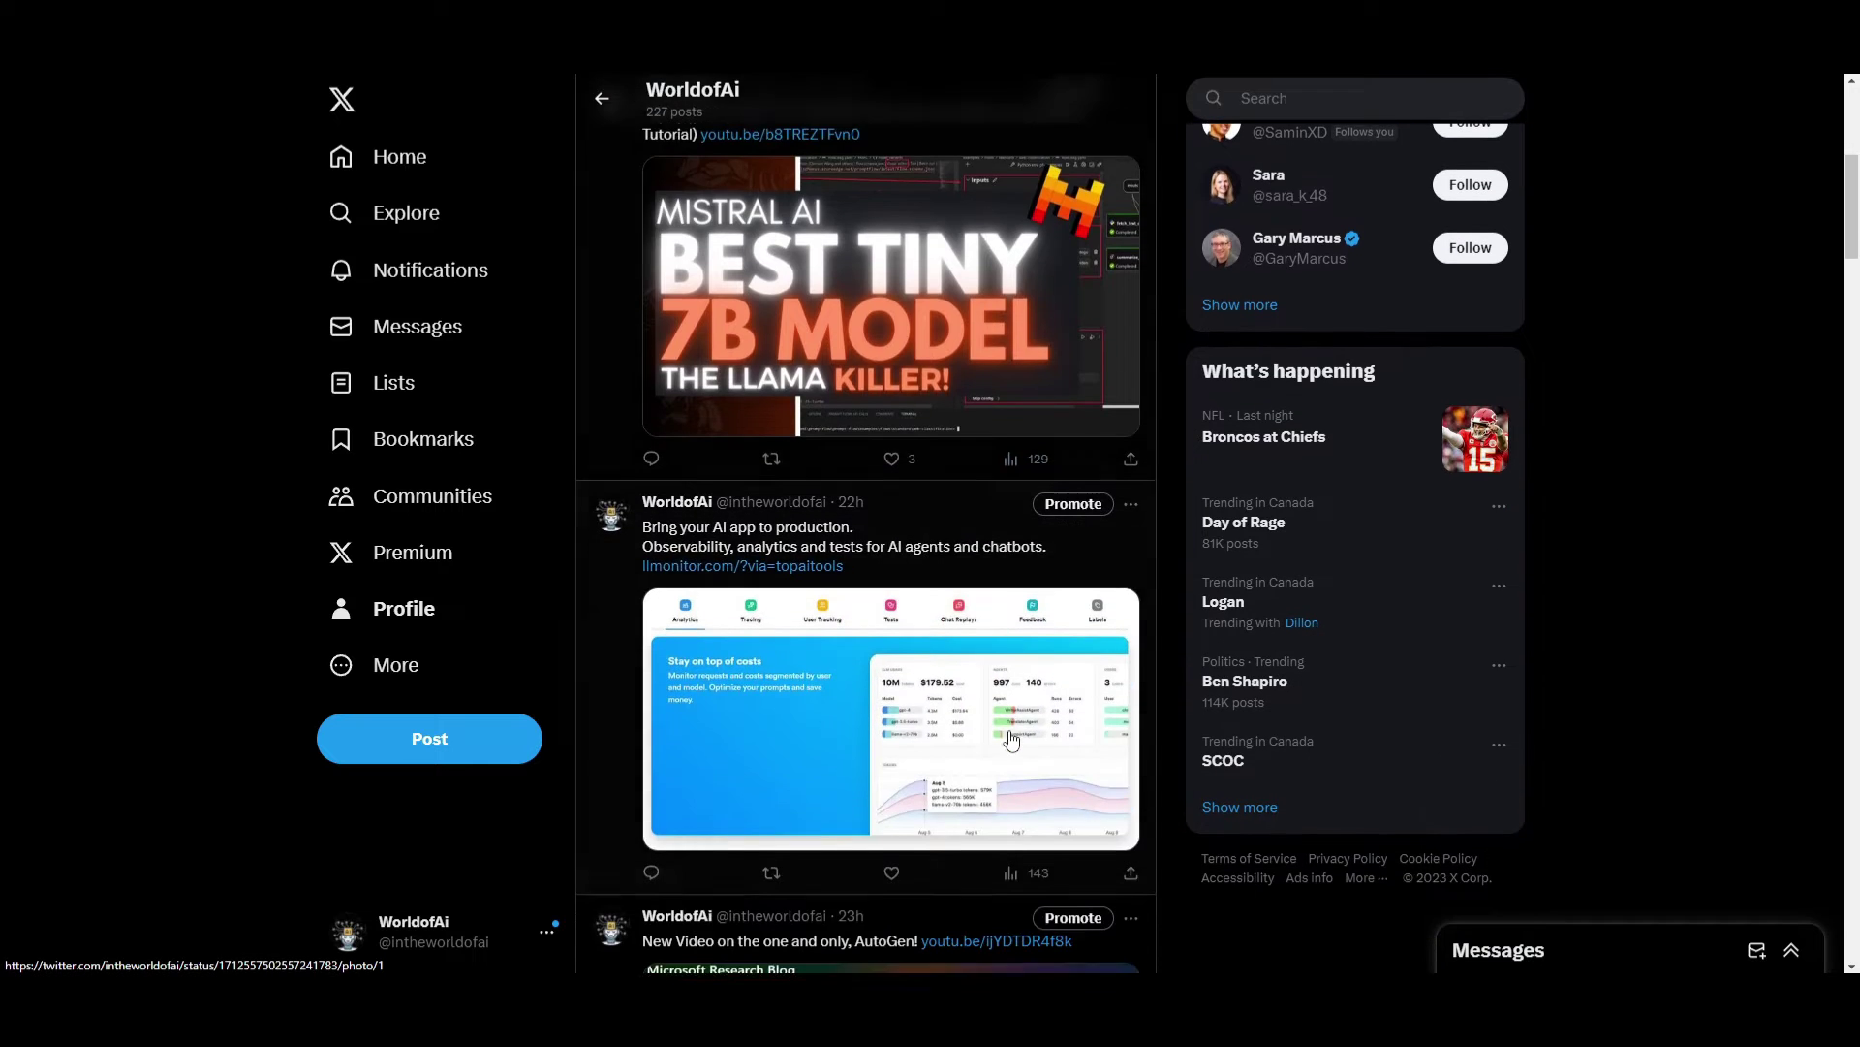
scroll(1013, 741, down, 20)
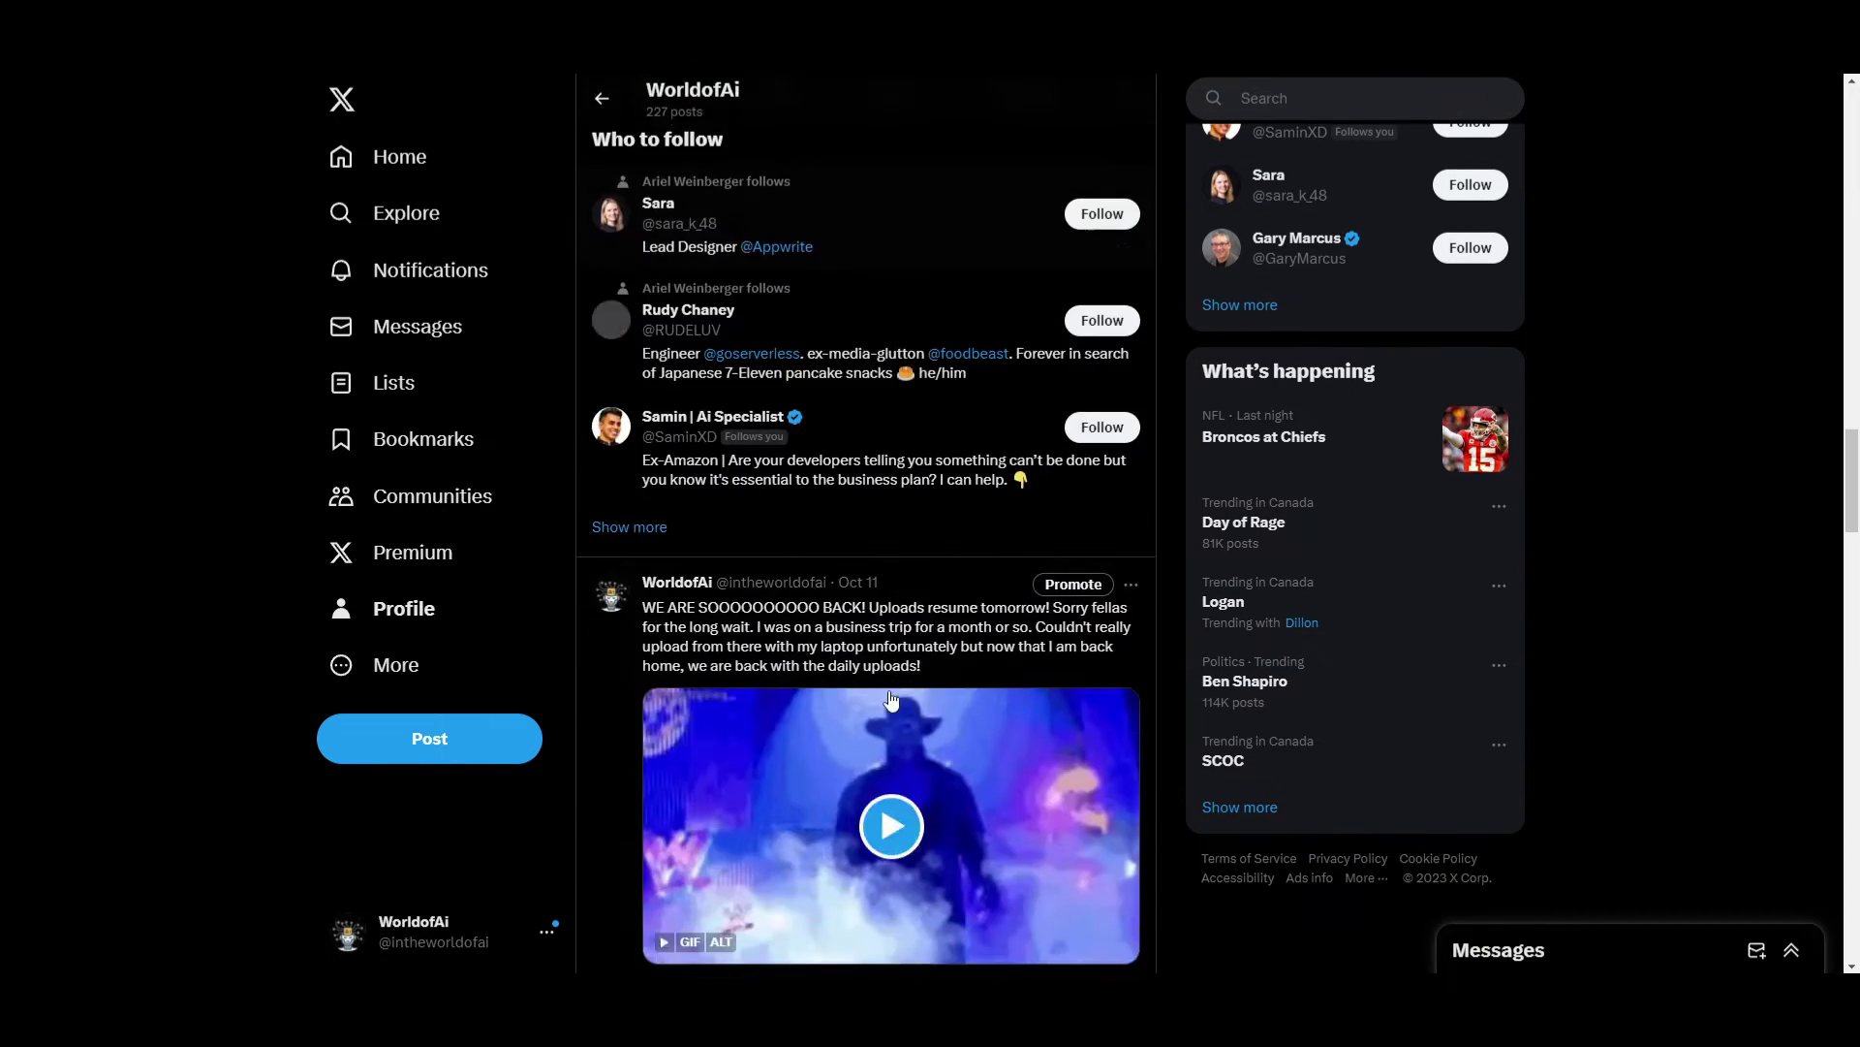
scroll(877, 693, down, 8)
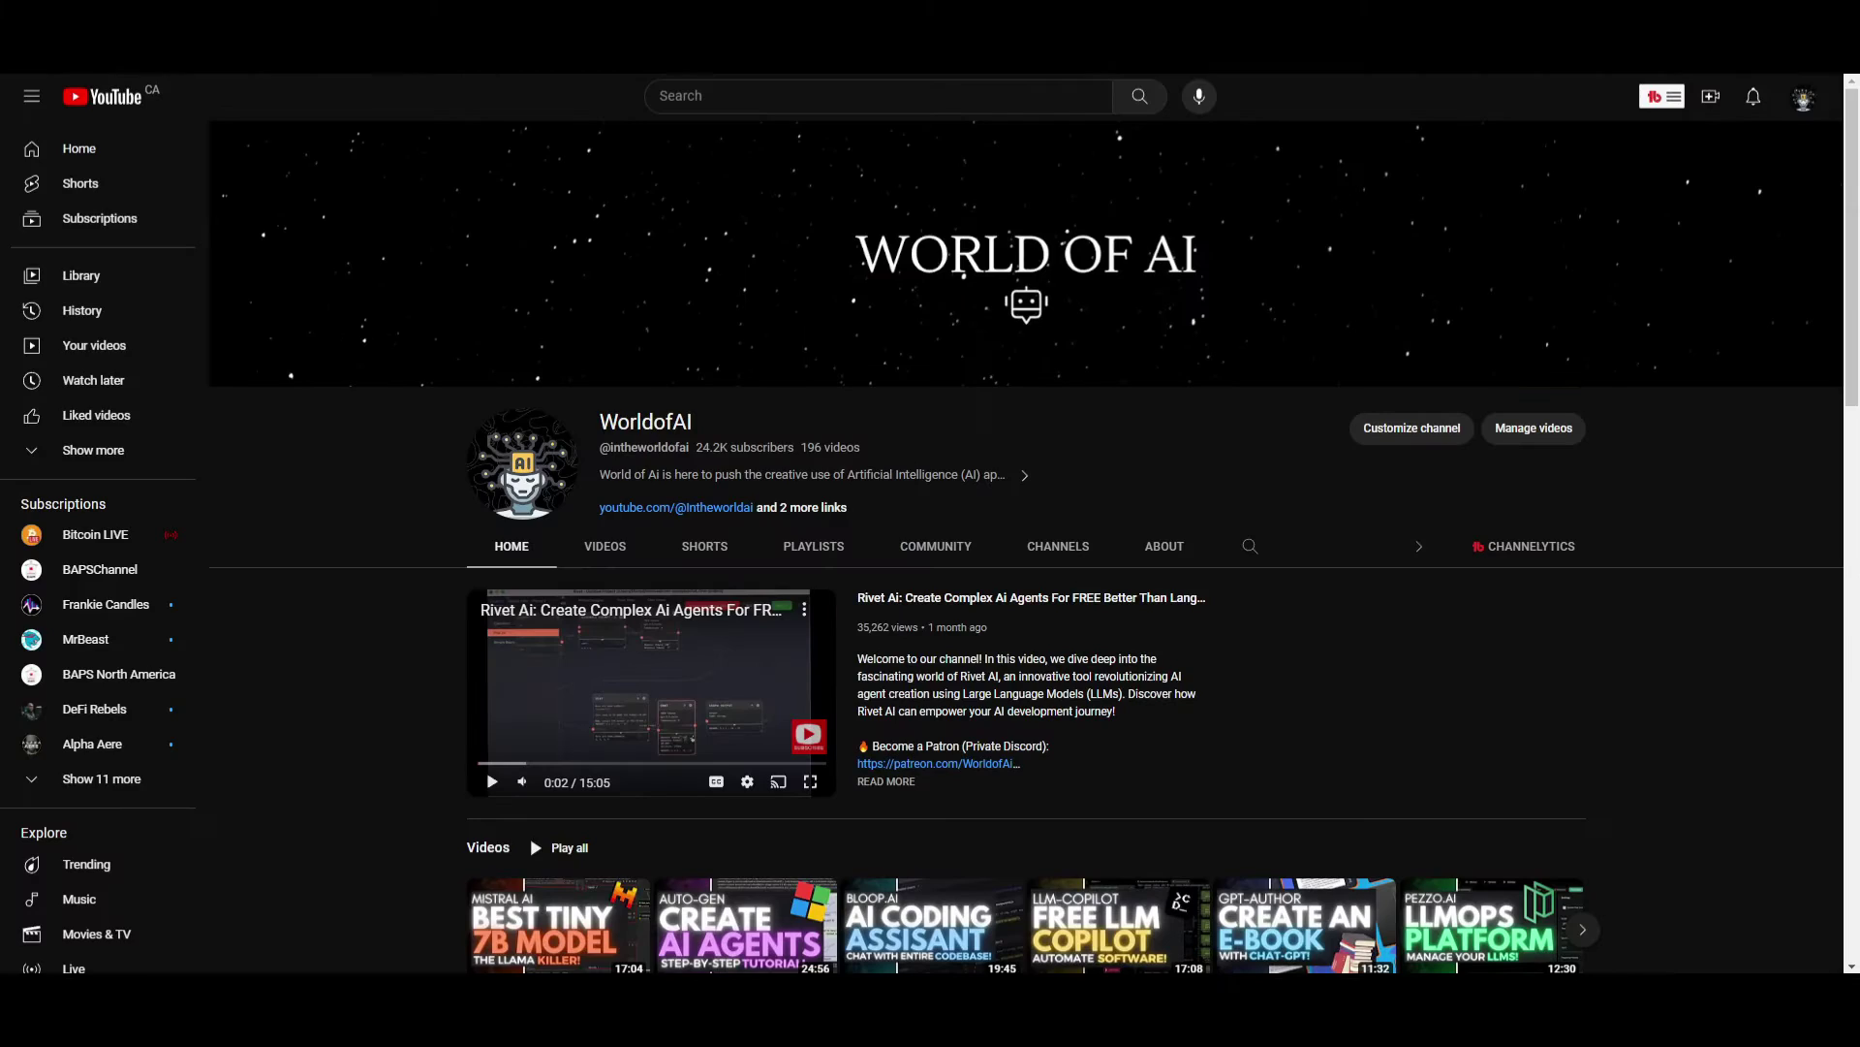
Step: Show the WorldofAI channel's Videos tab and scroll back through its older uploads
click(605, 546)
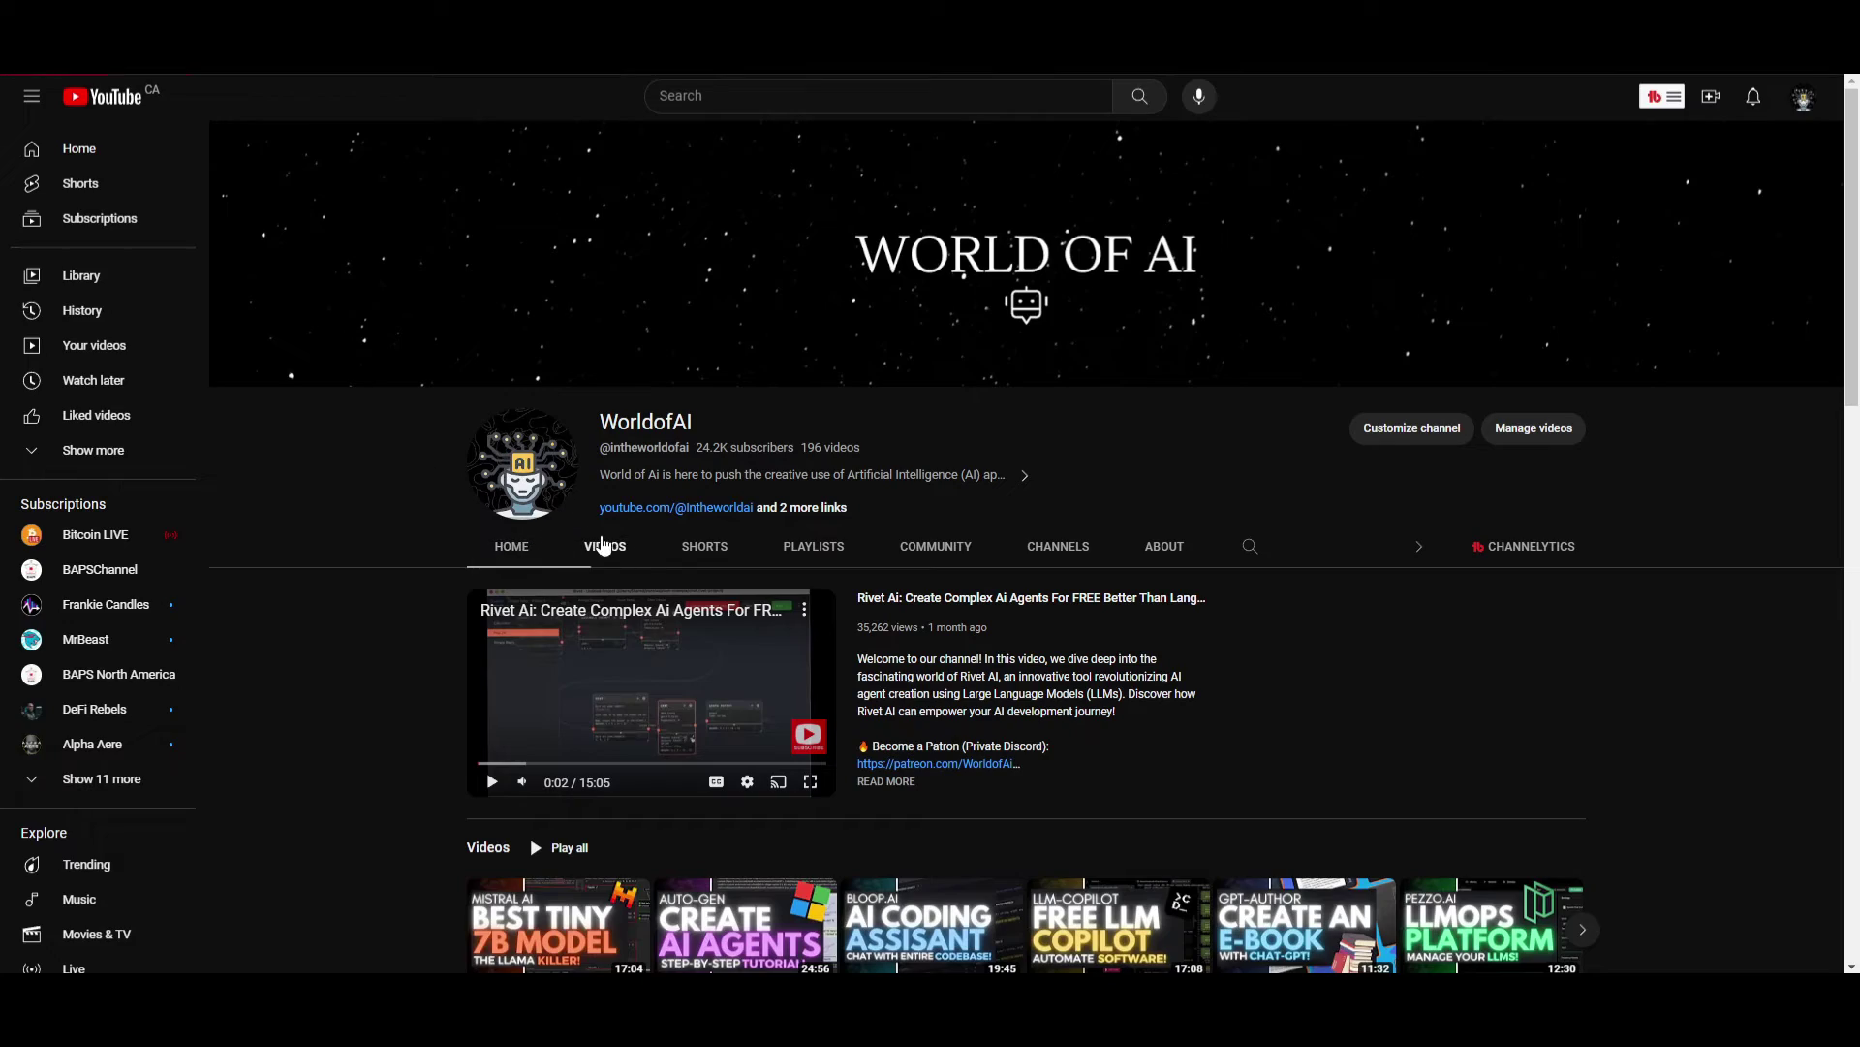
scroll(1112, 578, down, 15)
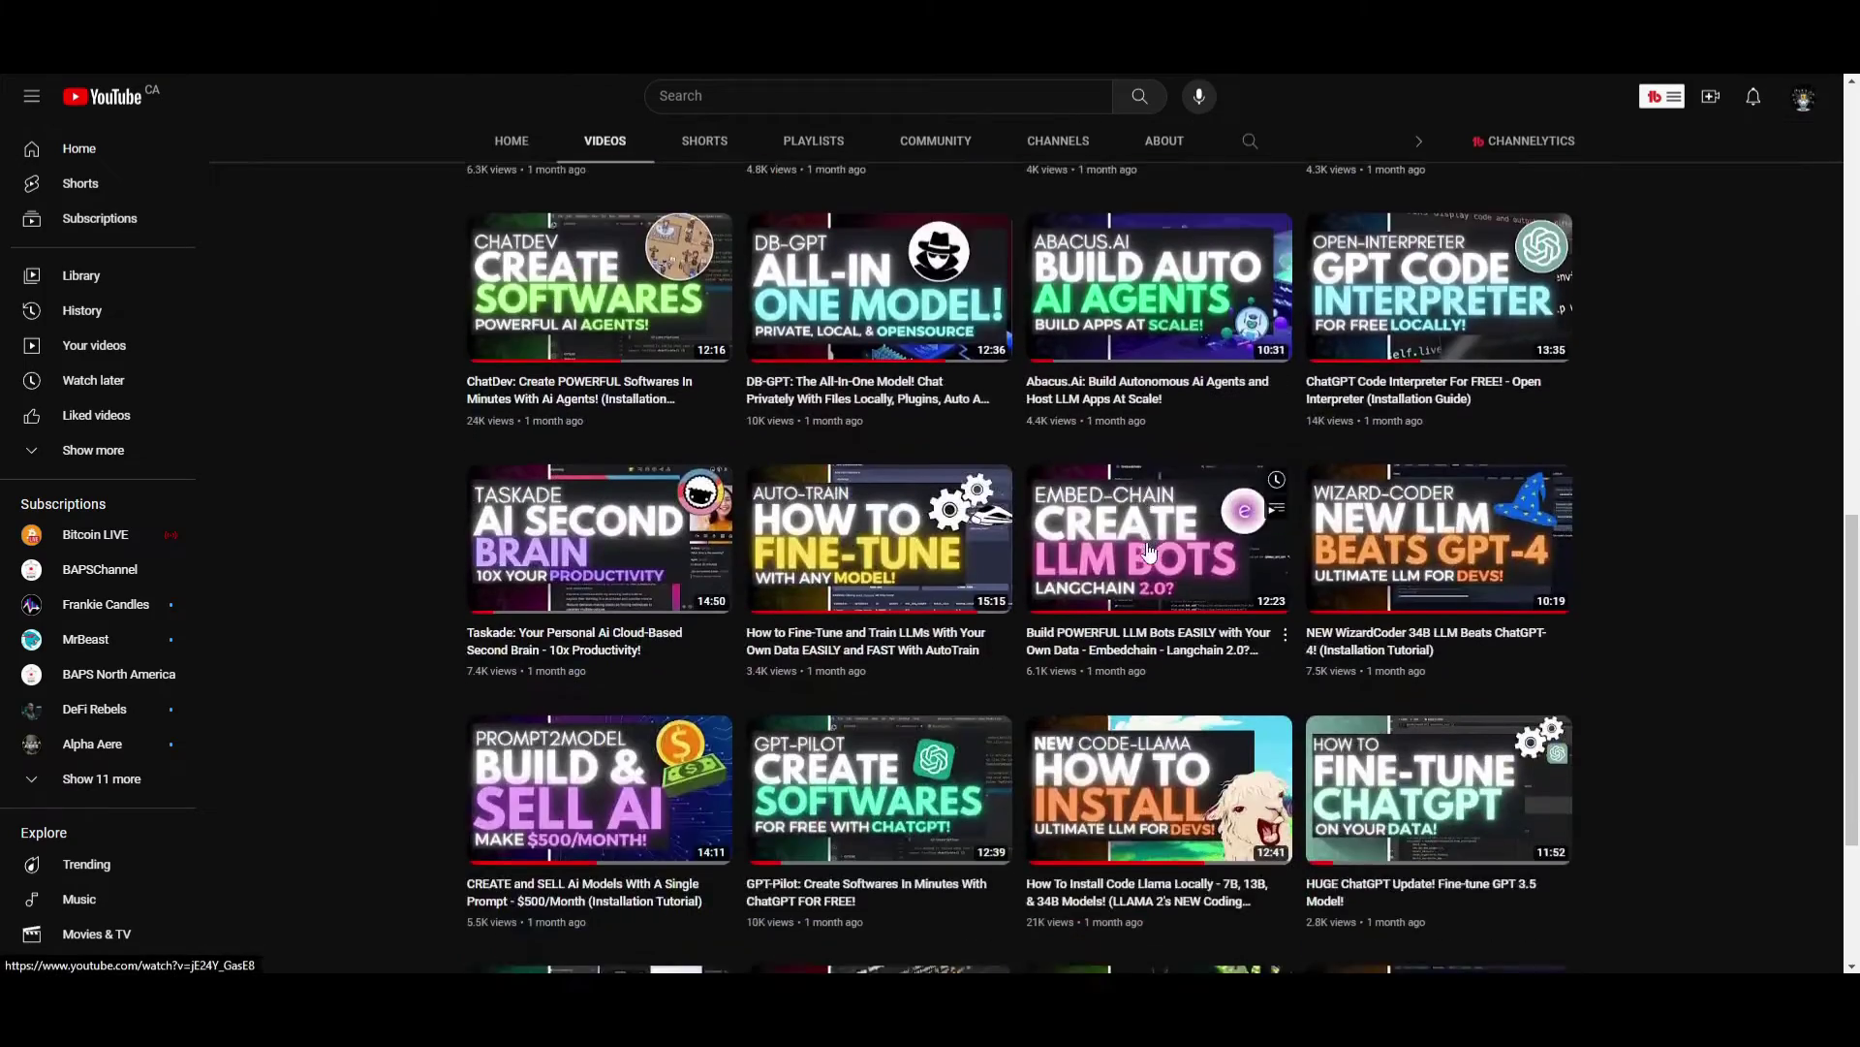
scroll(1037, 499, down, 15)
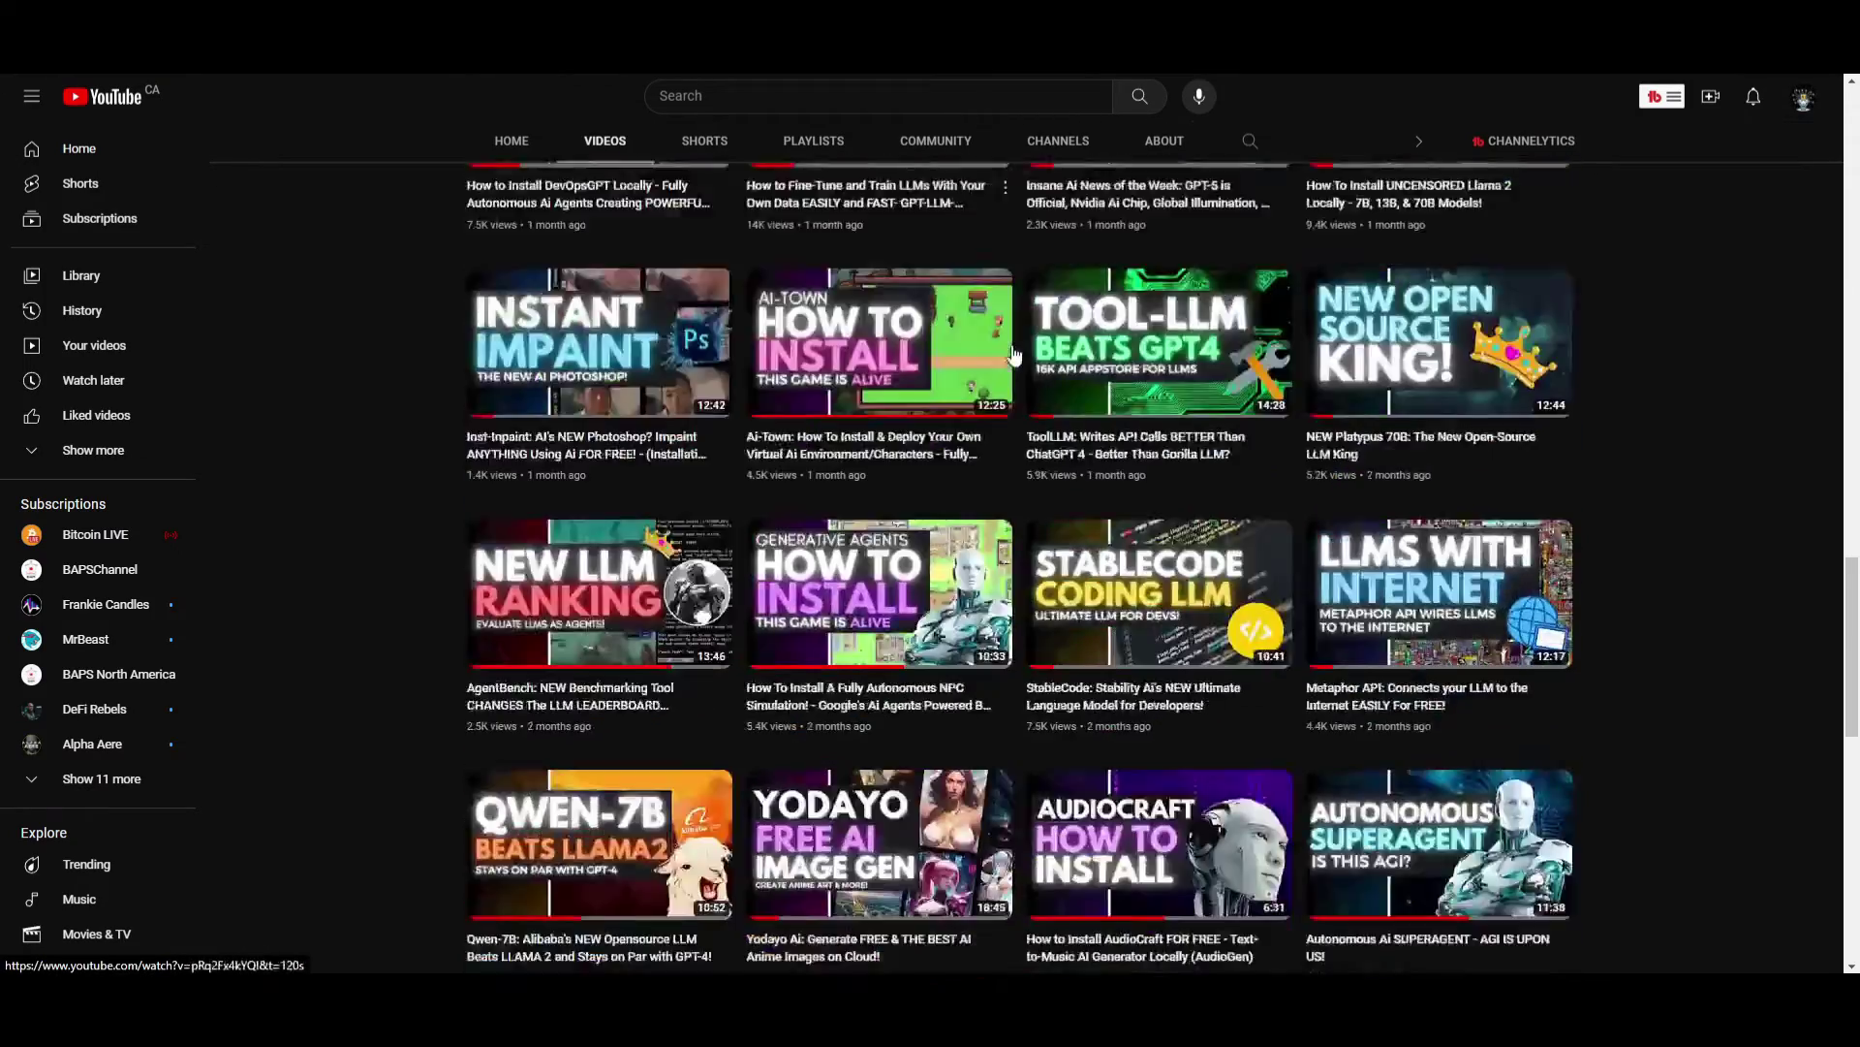
scroll(1016, 364, down, 20)
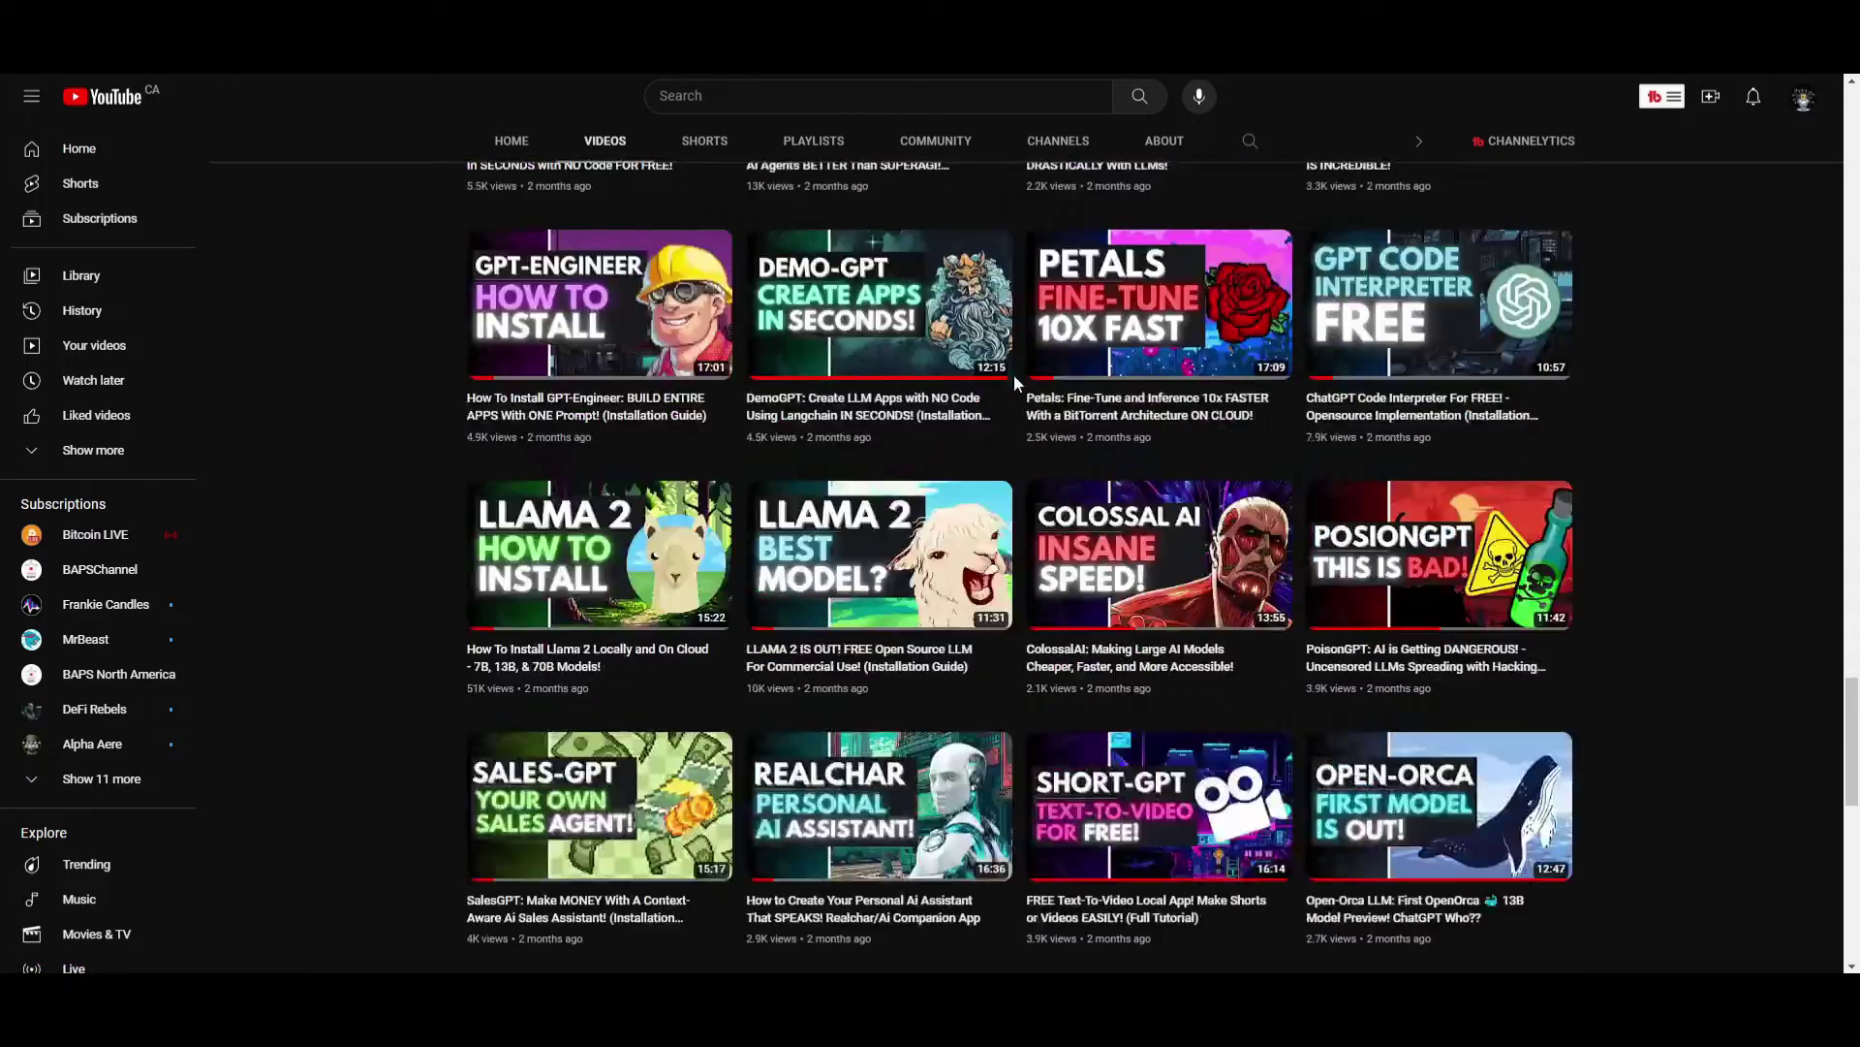
scroll(998, 385, down, 4)
scroll(940, 388, down, 15)
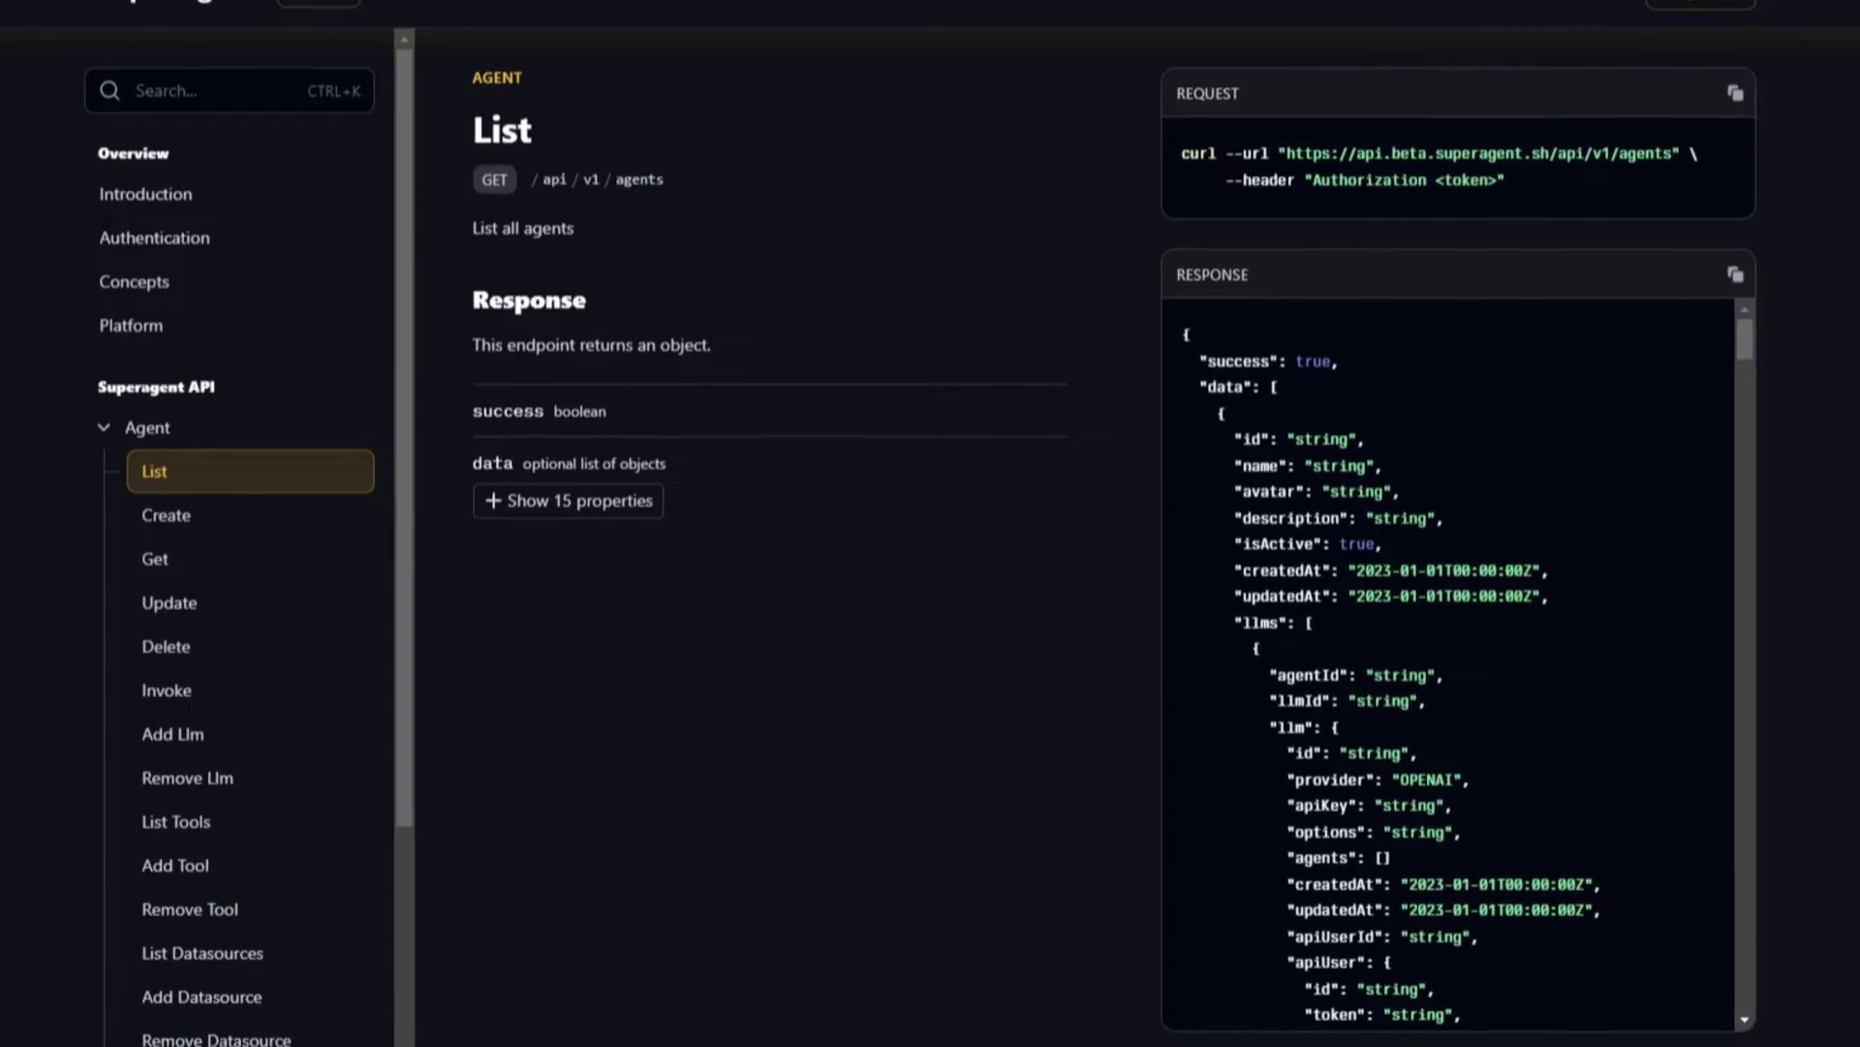
Step: Scroll the Superagent README through its Use cases and Features sections
scroll(61, 415, down, 3)
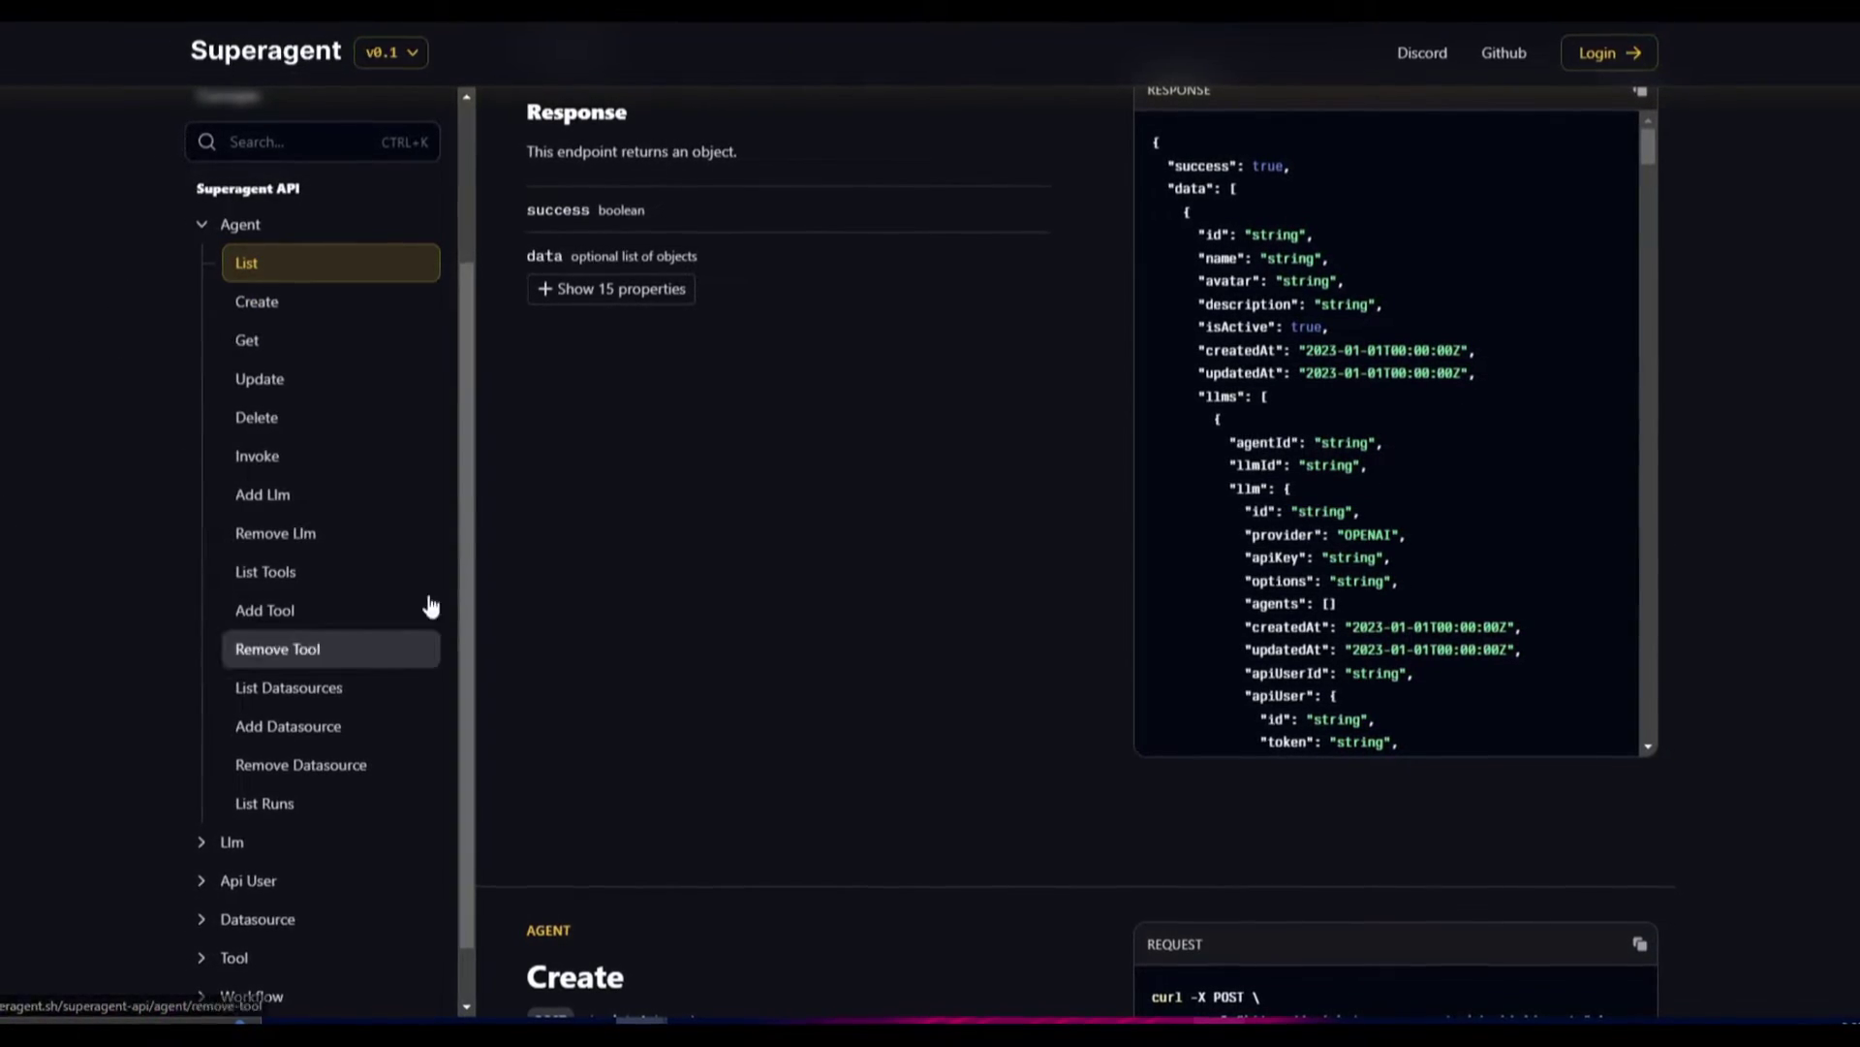
Step: View the Add Llm, Llm List, Api User, Datasource, Tool and Workflow docs, ending on Agent List
click(276, 494)
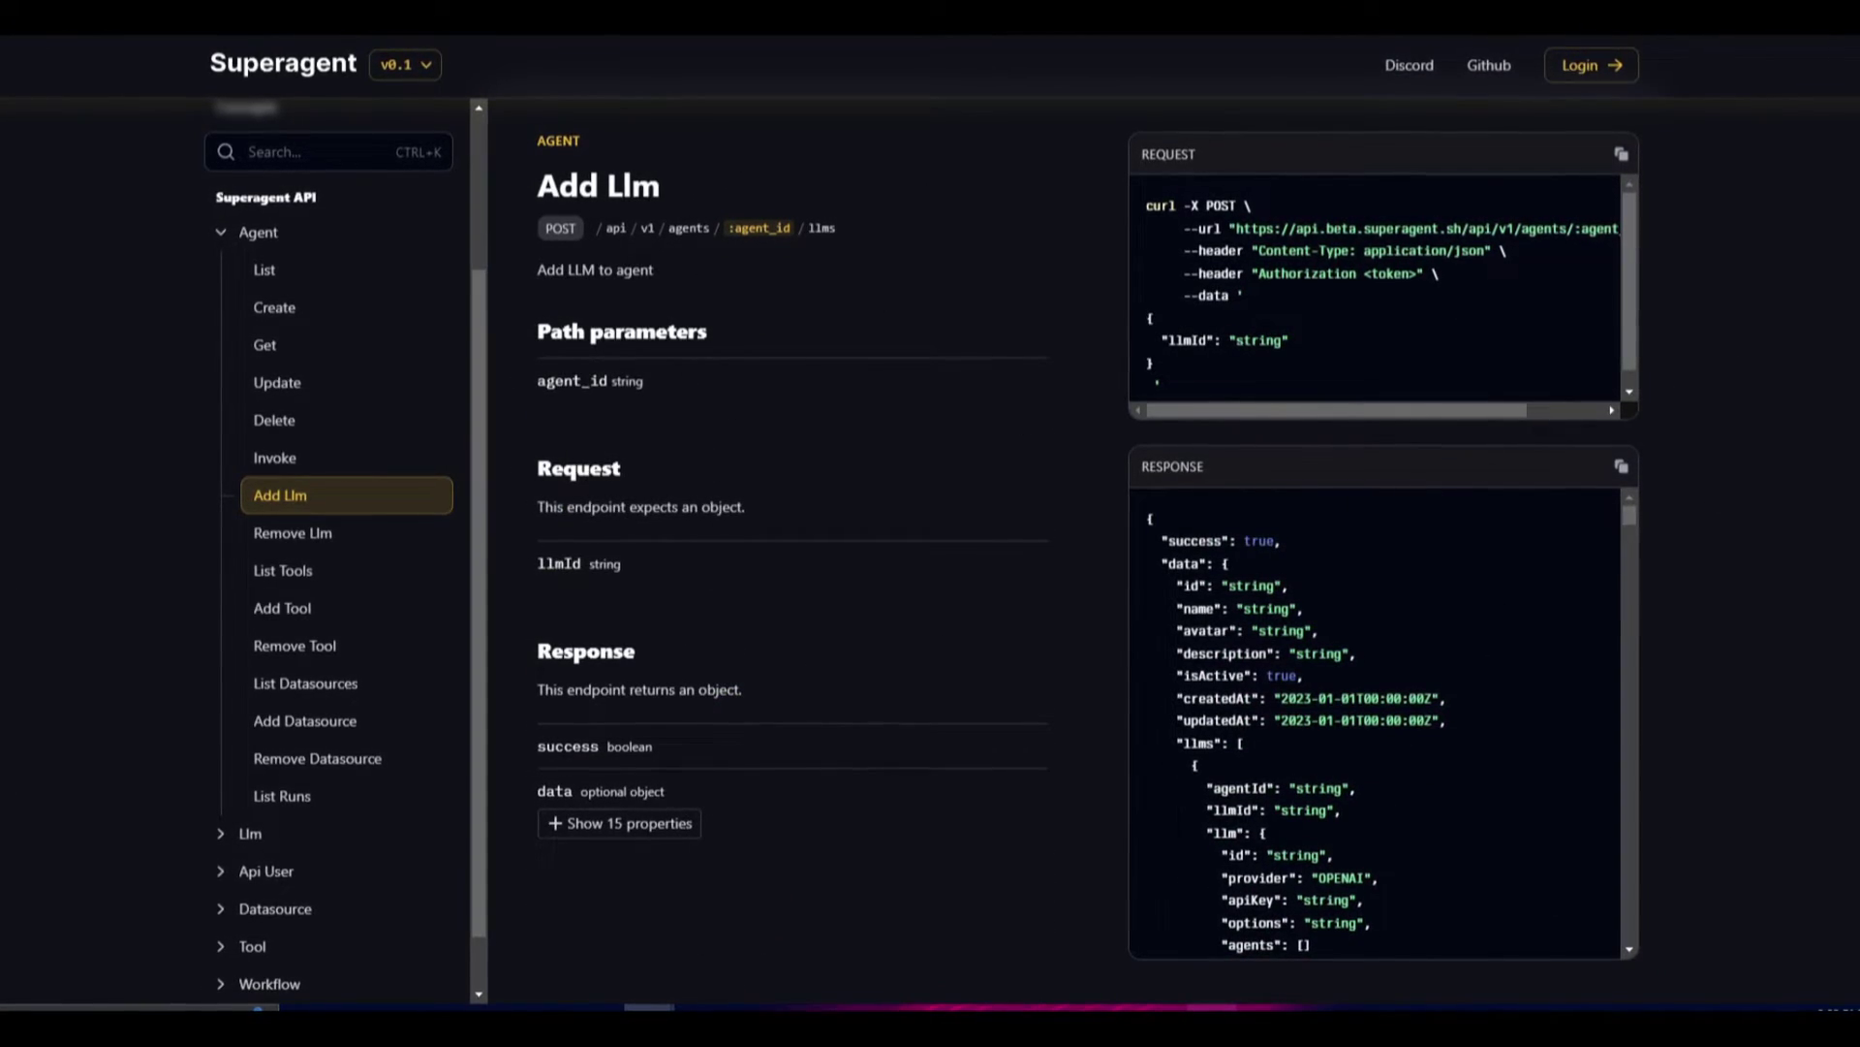
click(250, 835)
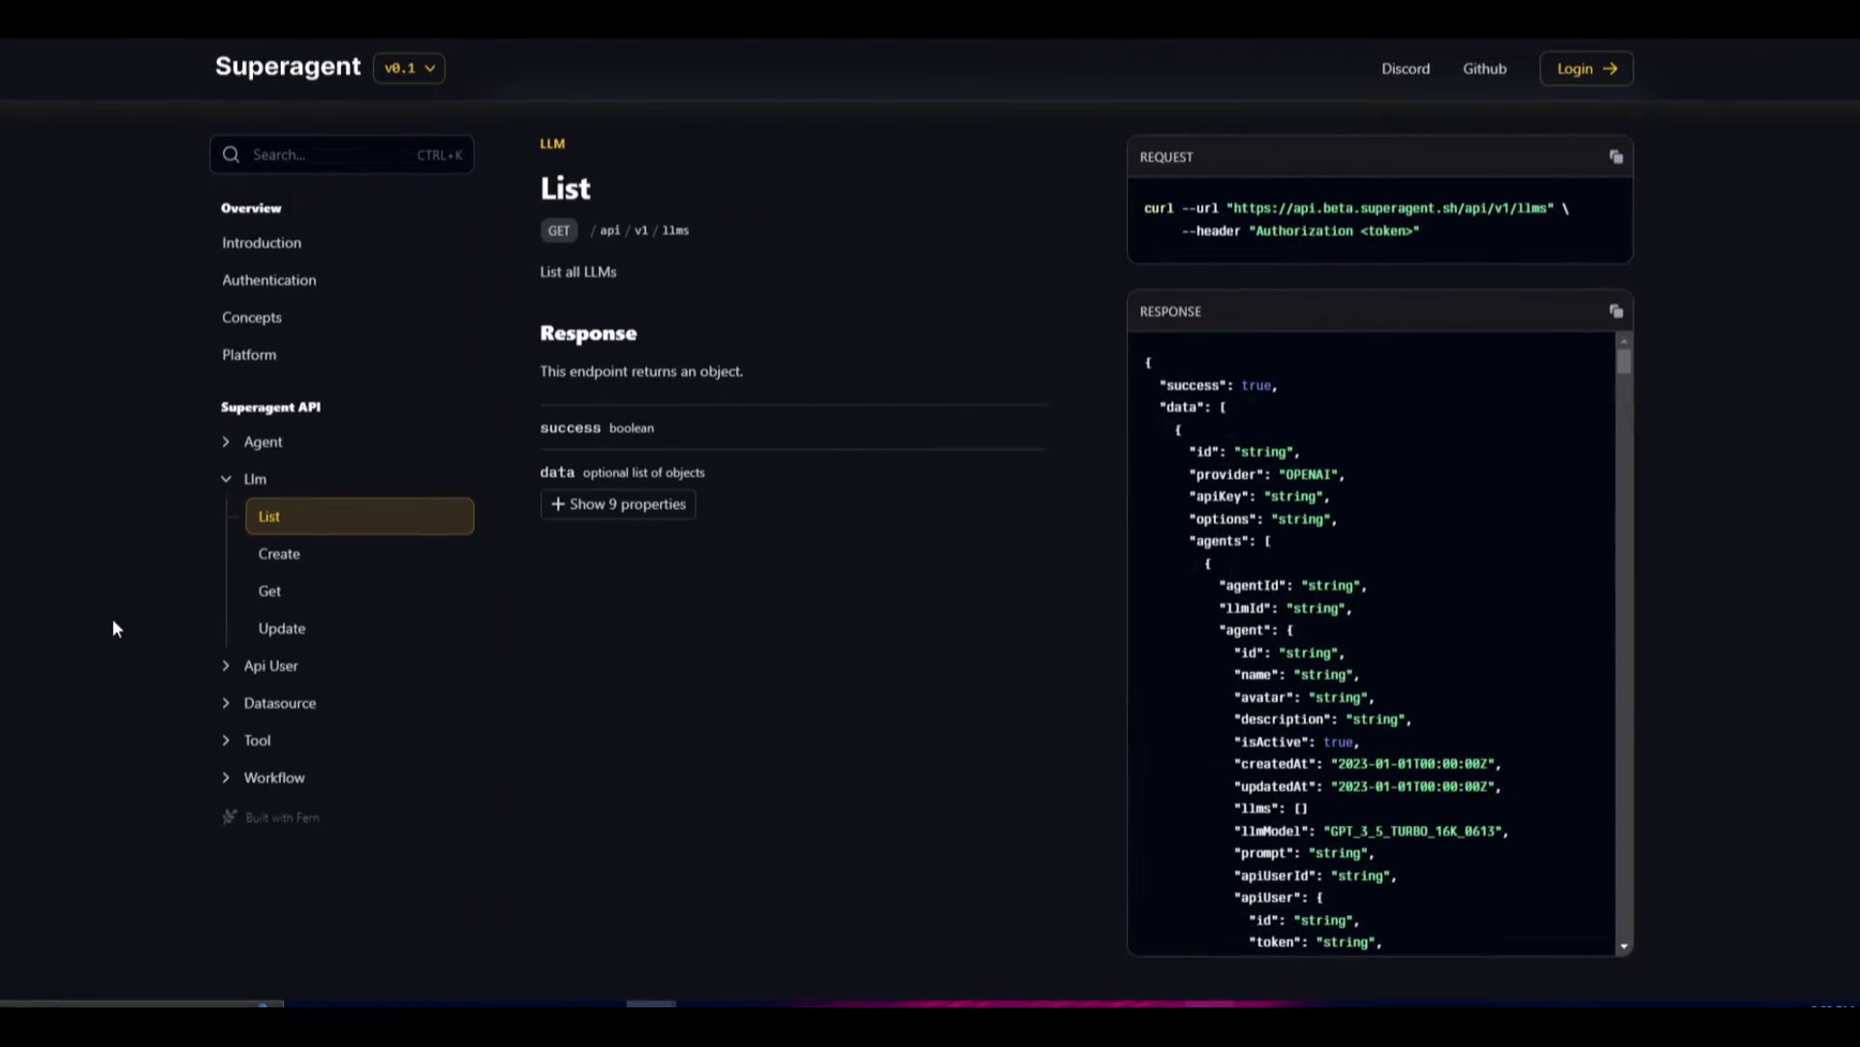
scroll(1122, 424, down, 1)
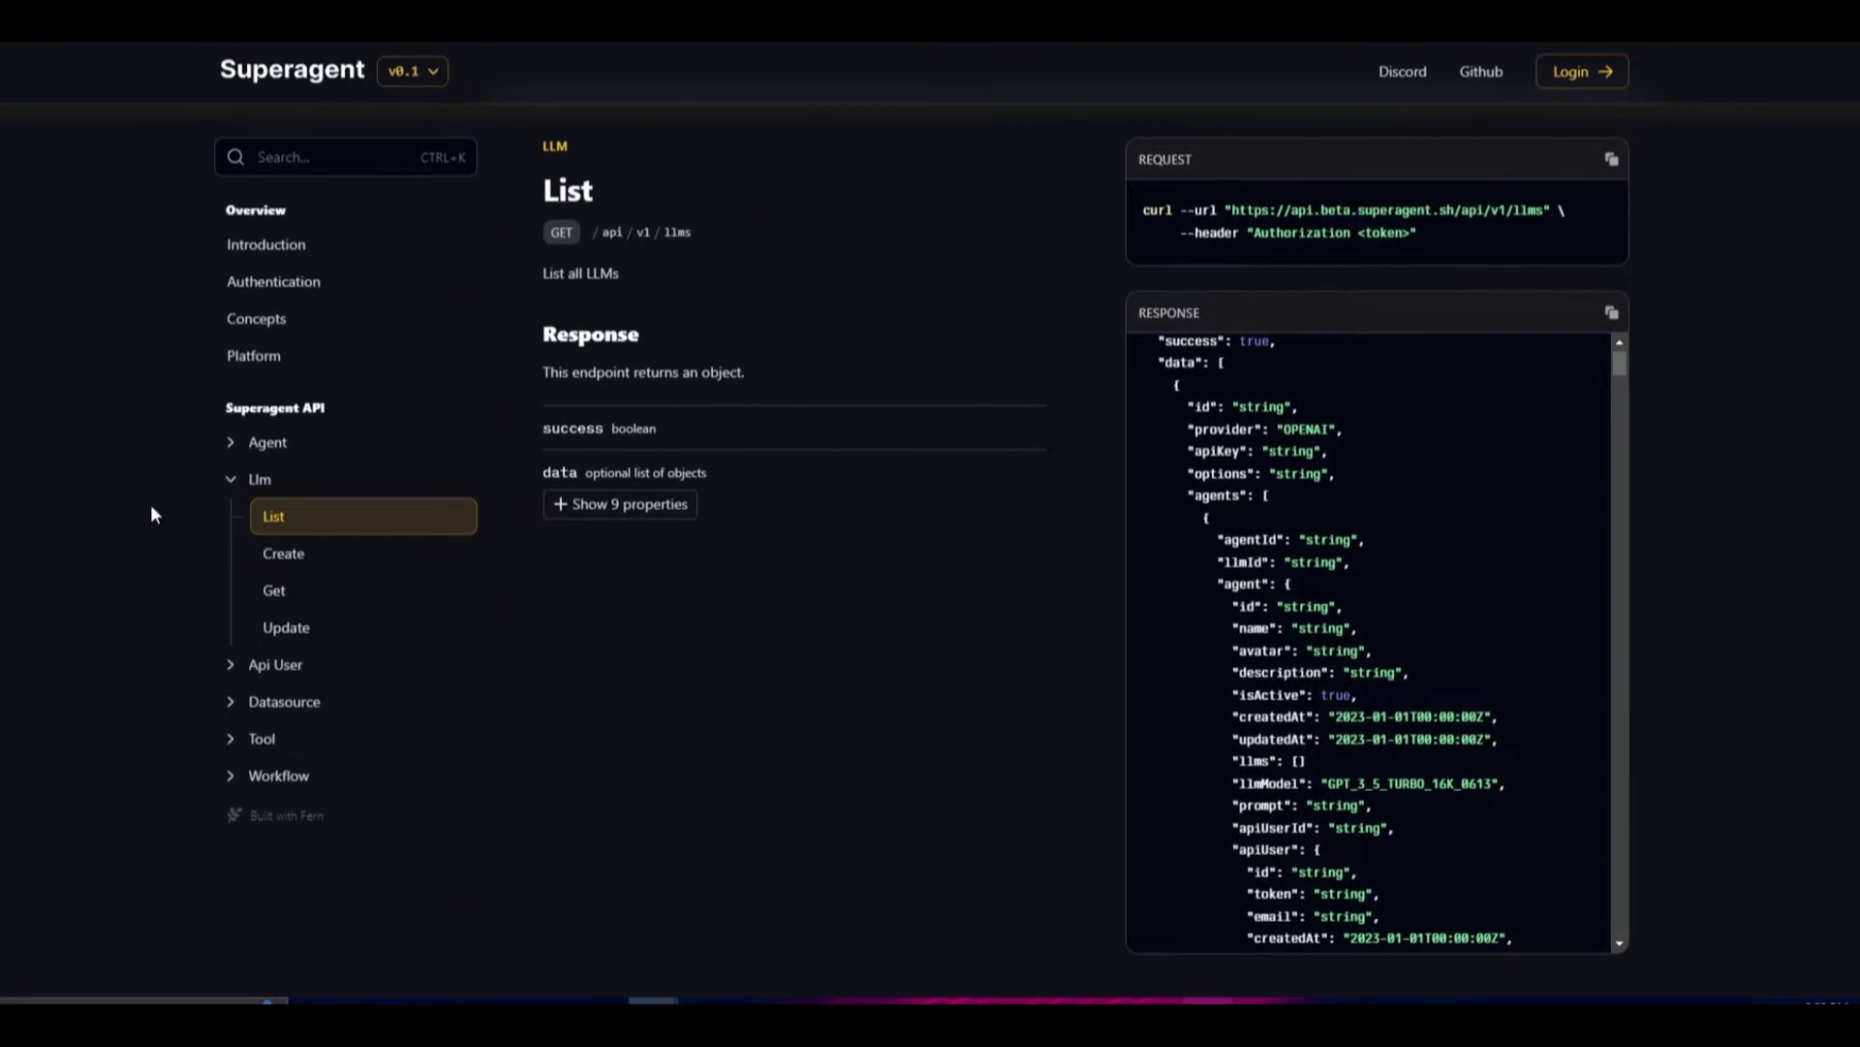
click(262, 663)
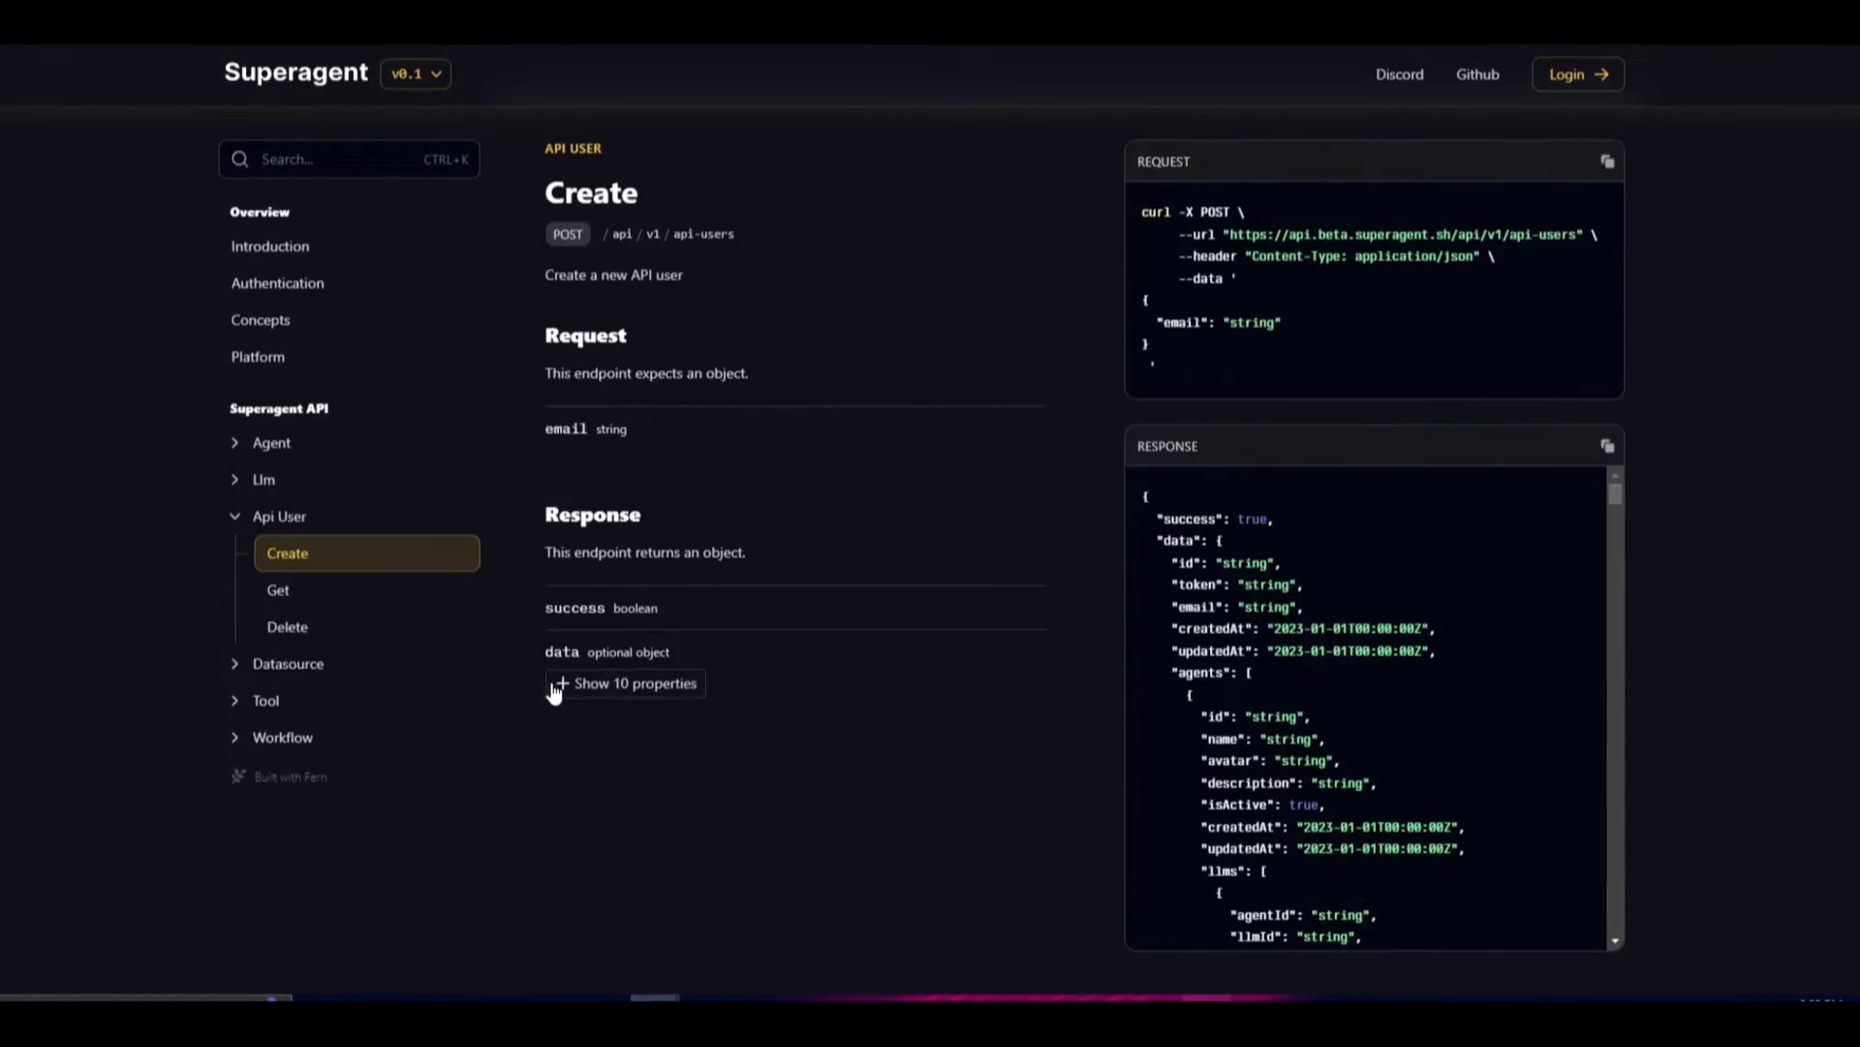
click(254, 665)
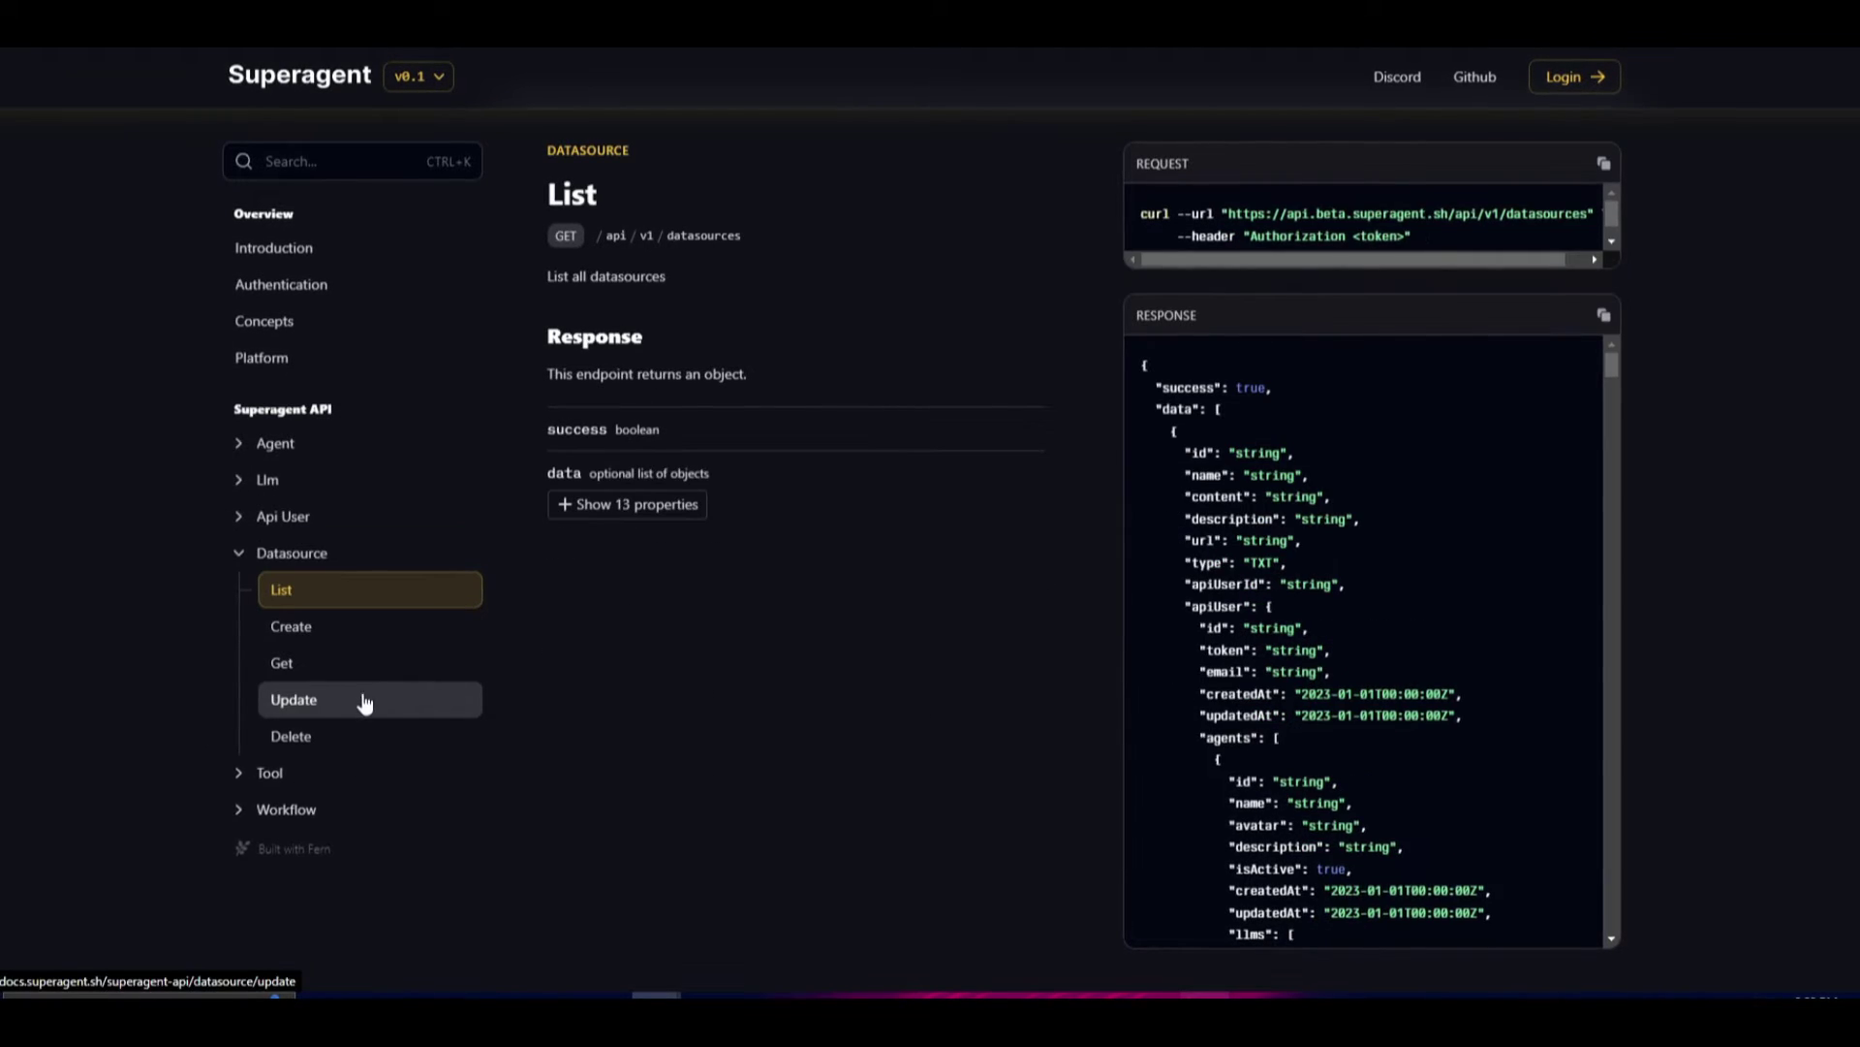
click(278, 771)
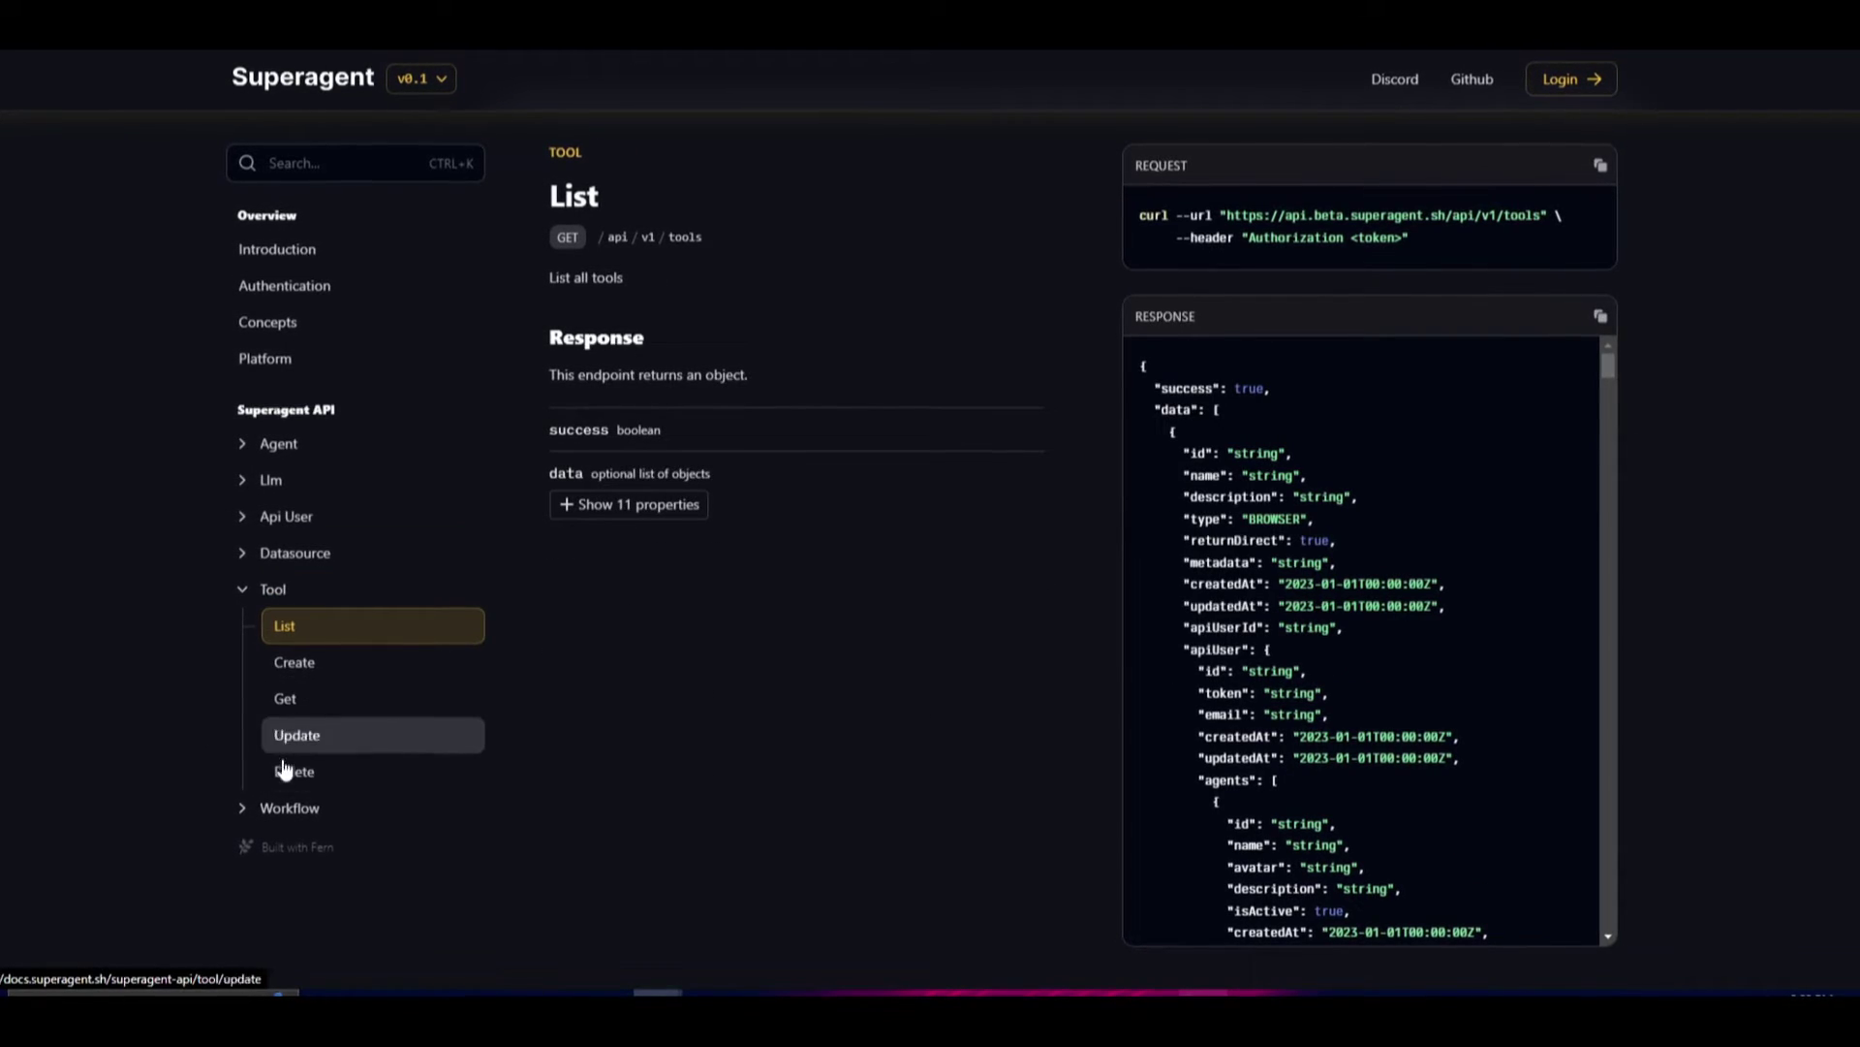
click(306, 812)
click(279, 443)
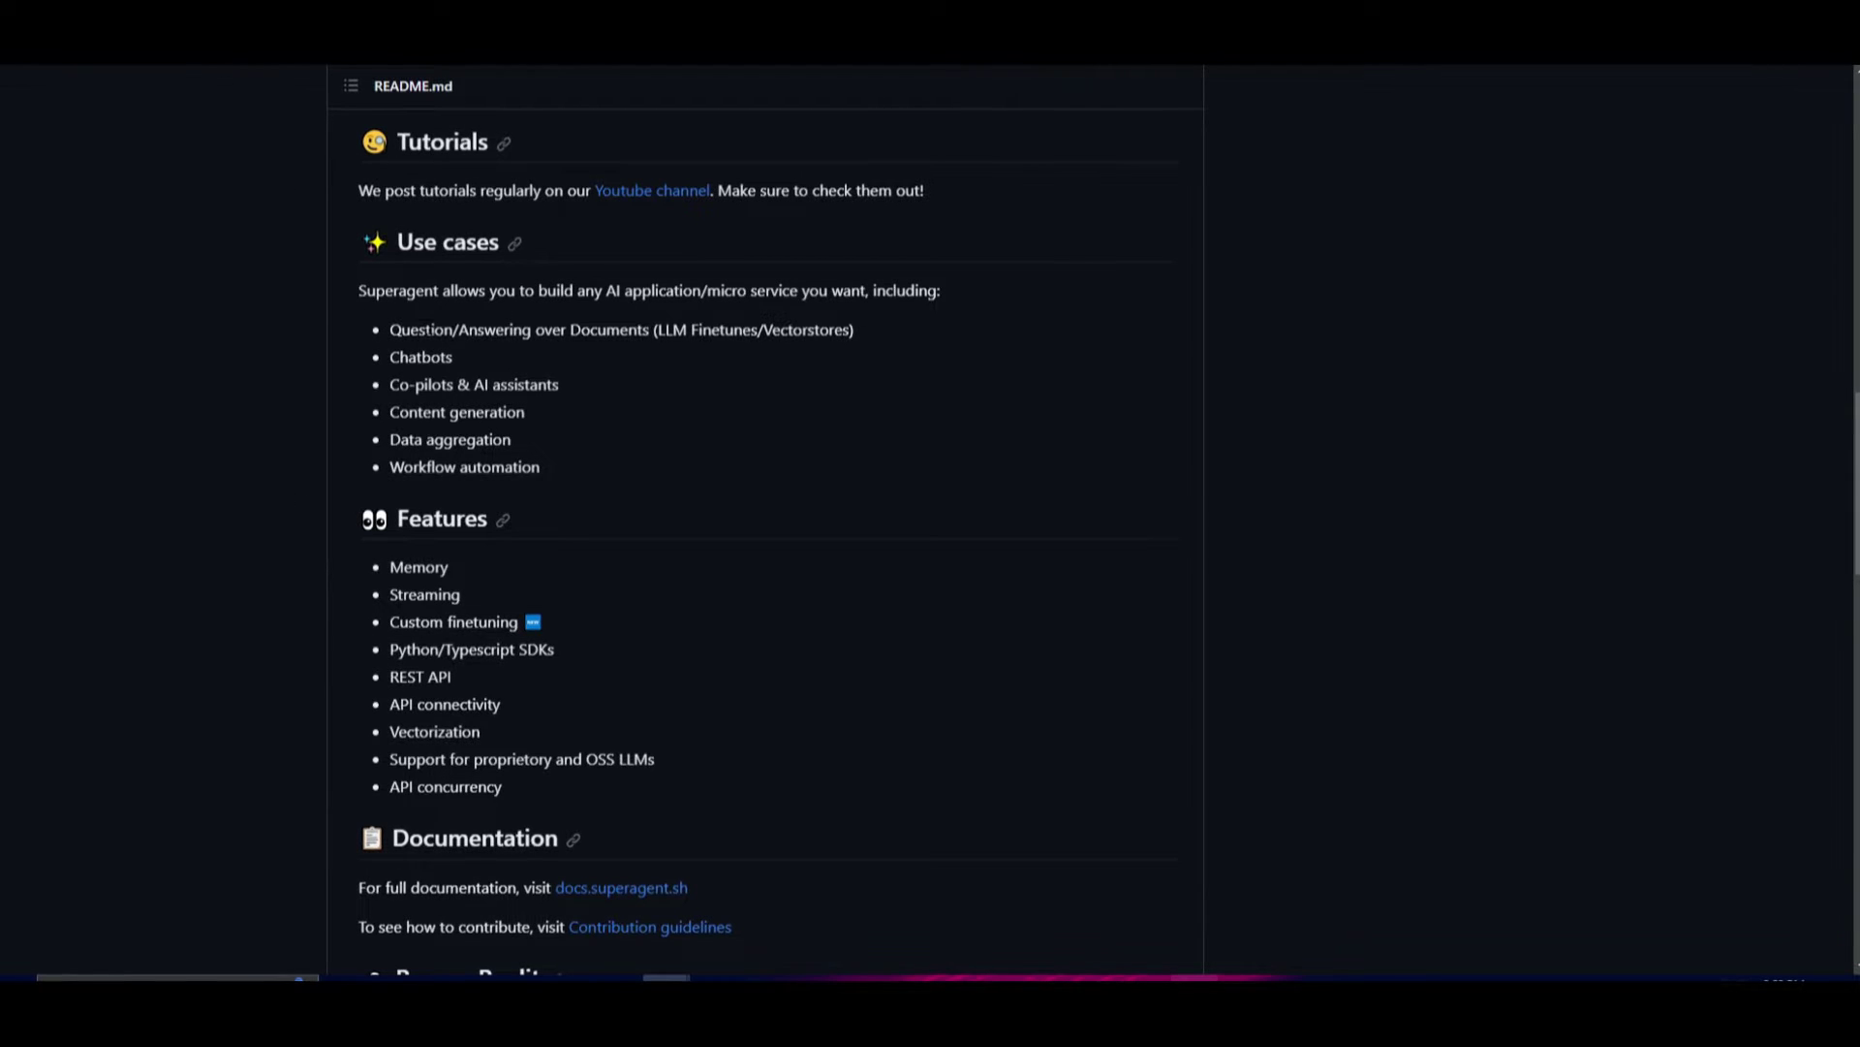
Step: Highlight the first use case and then Chatbots in the README's Use cases list
drag(426, 331, 700, 331)
click(697, 325)
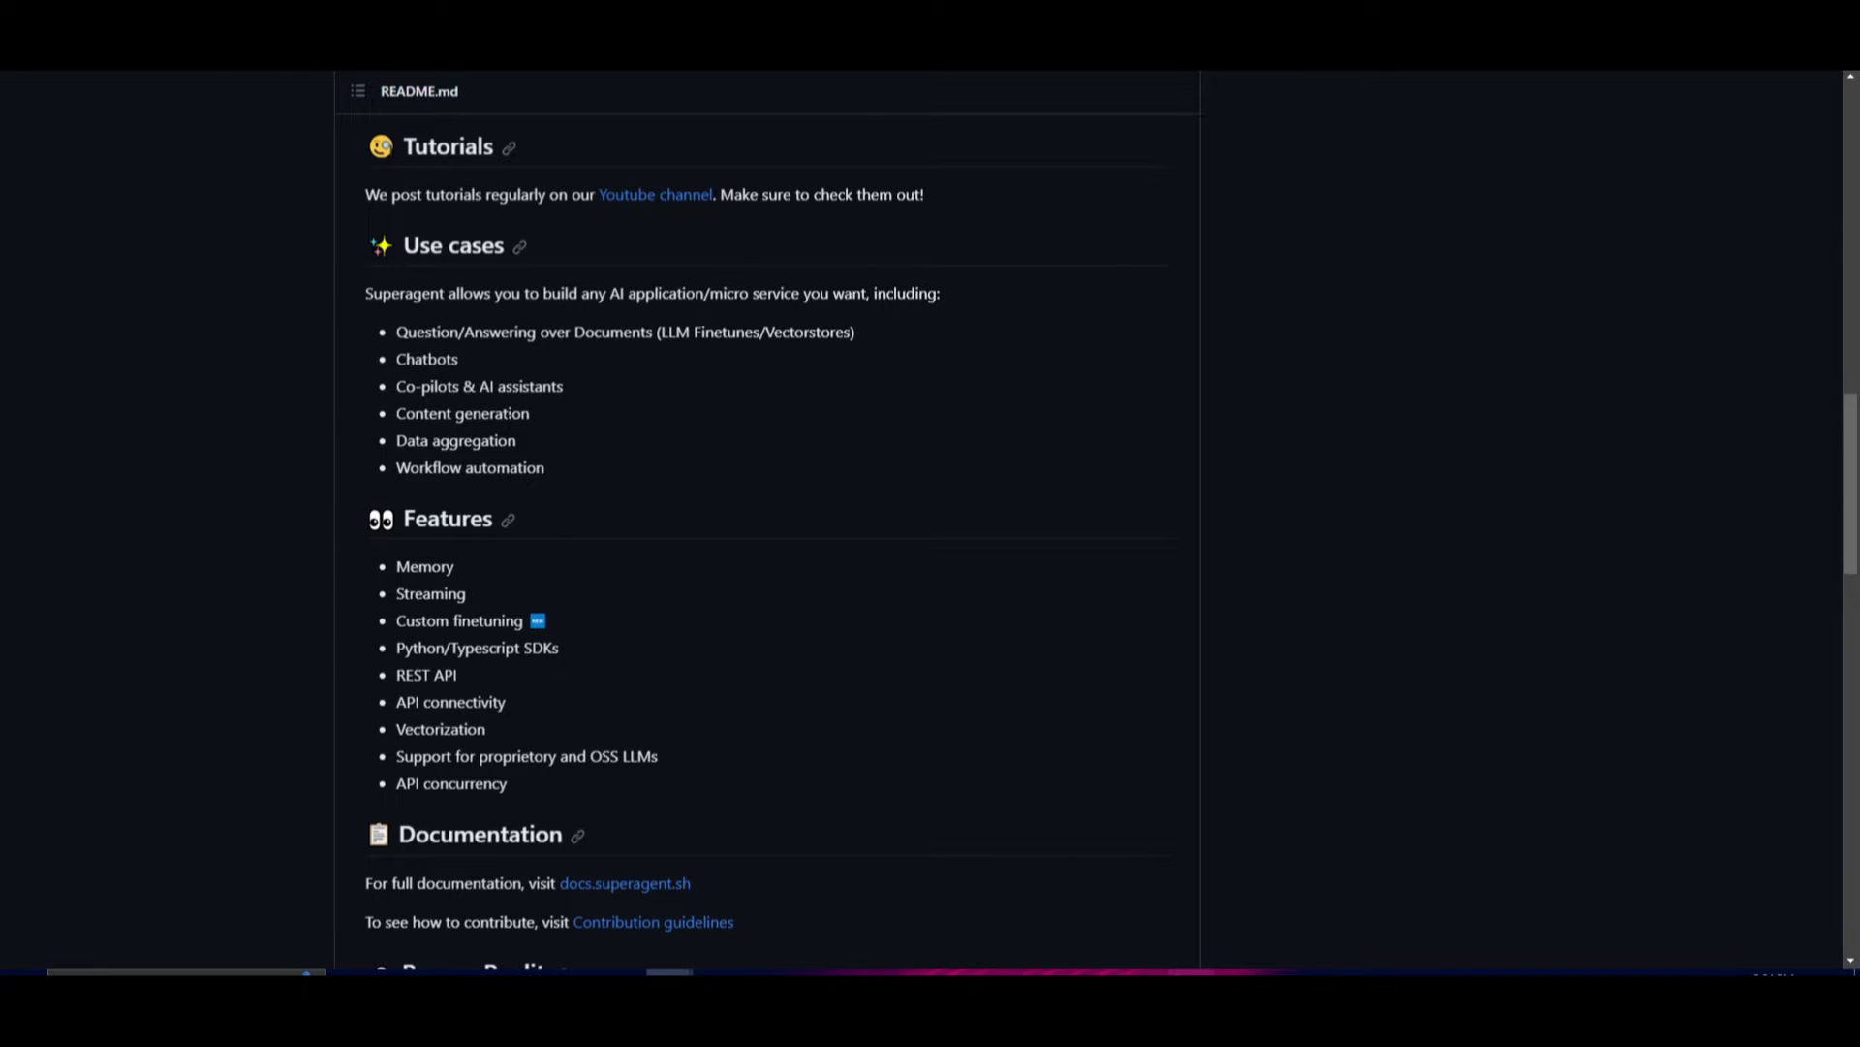
drag(397, 360, 470, 373)
click(470, 373)
scroll(1209, 545, down, 1)
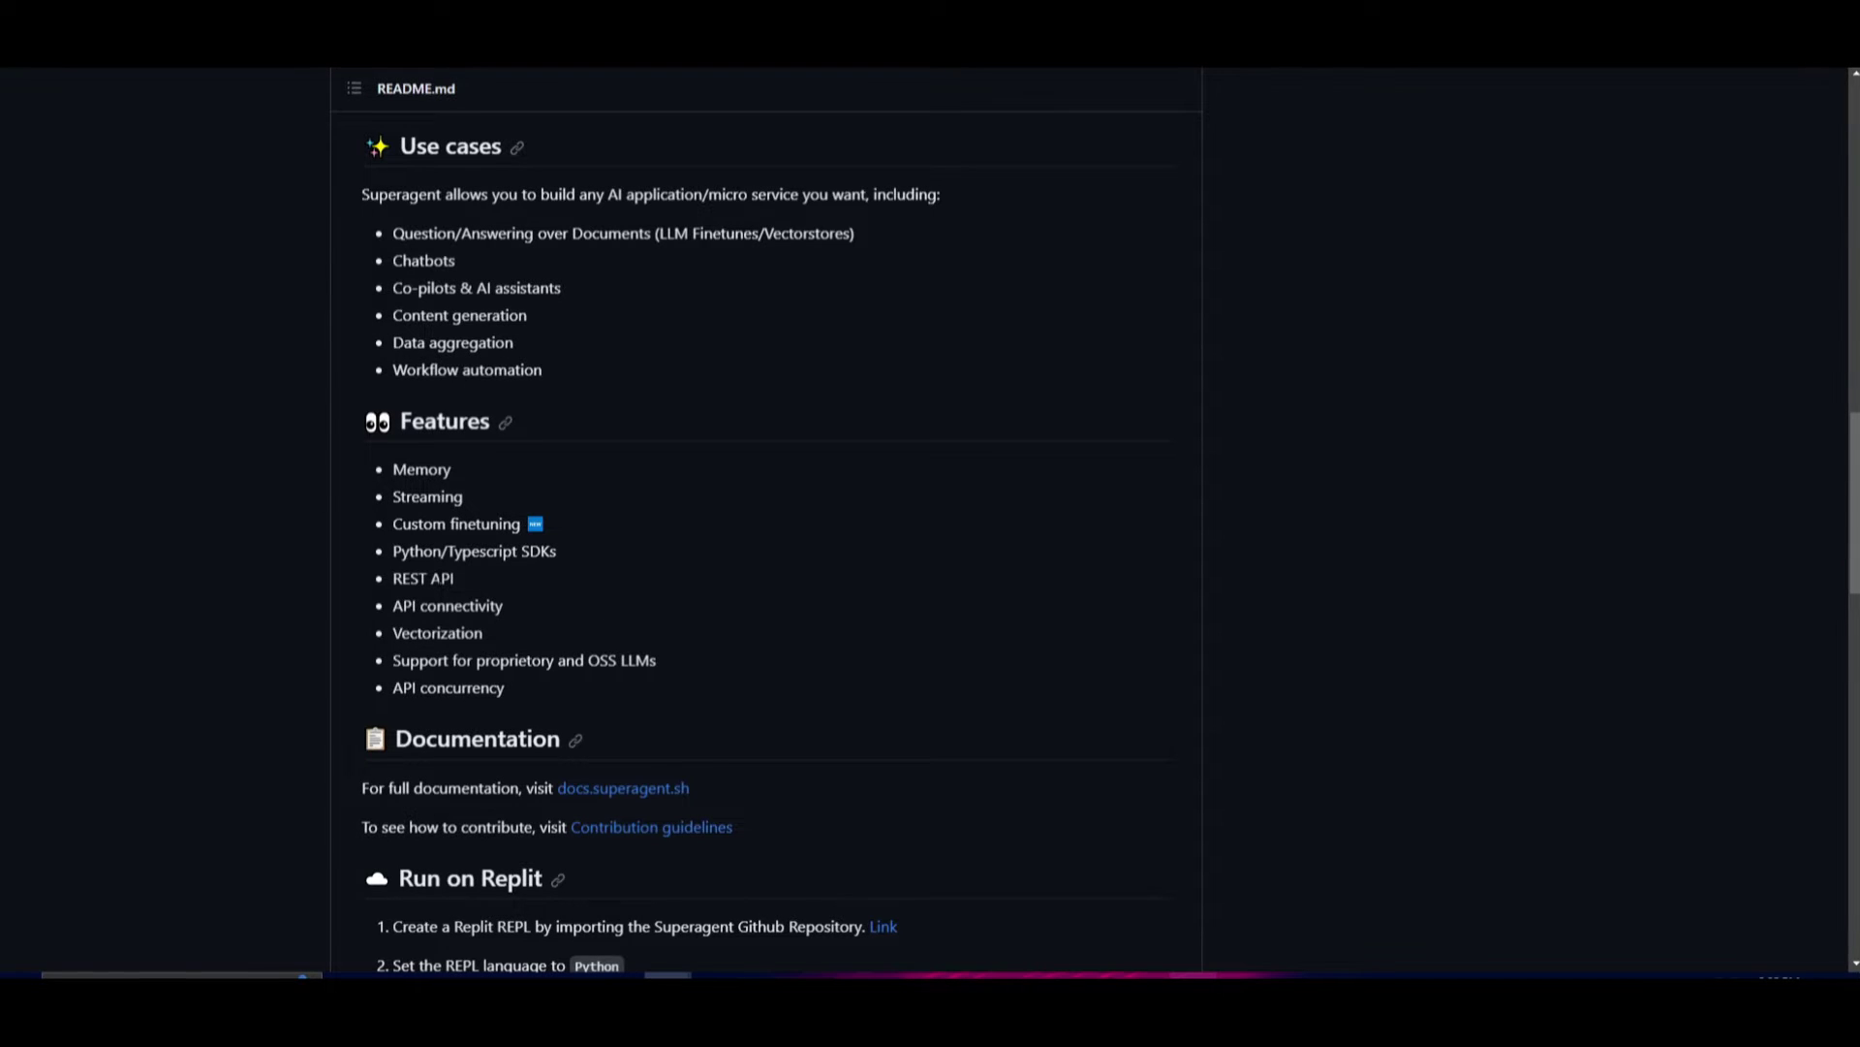
drag(394, 550, 471, 550)
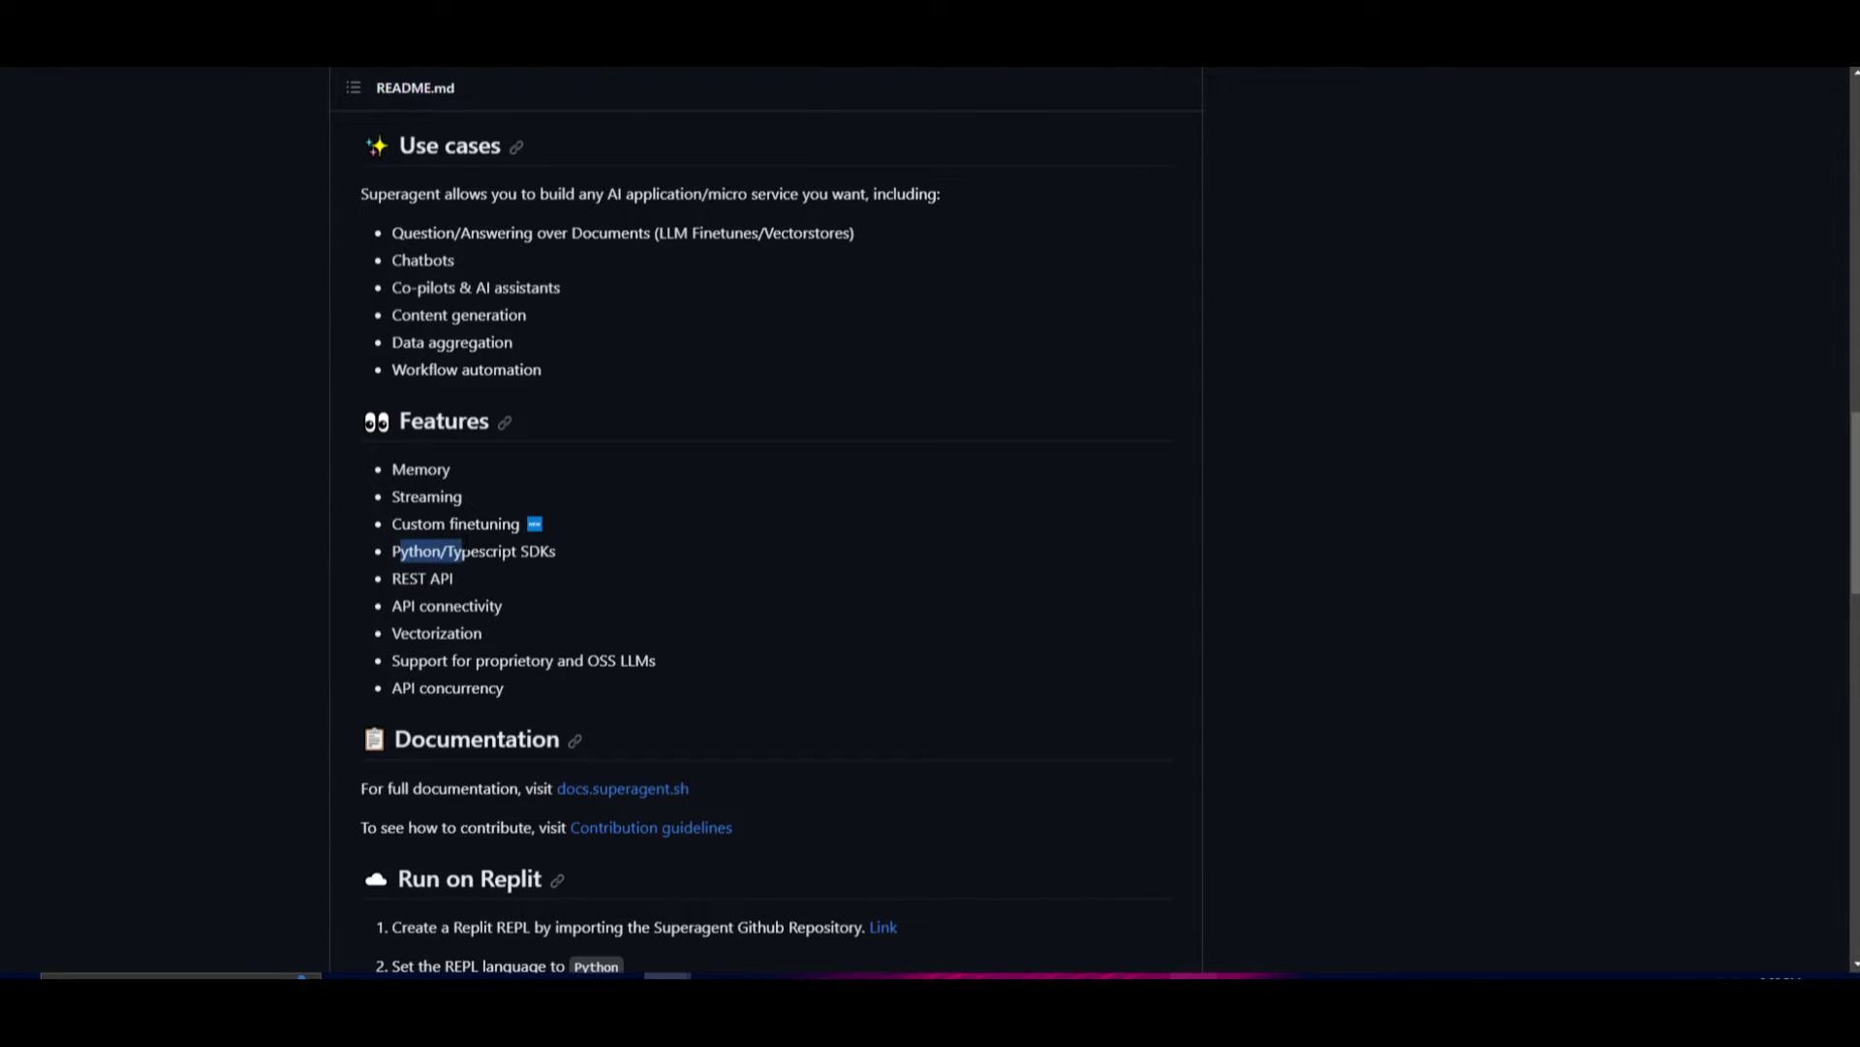
click(466, 540)
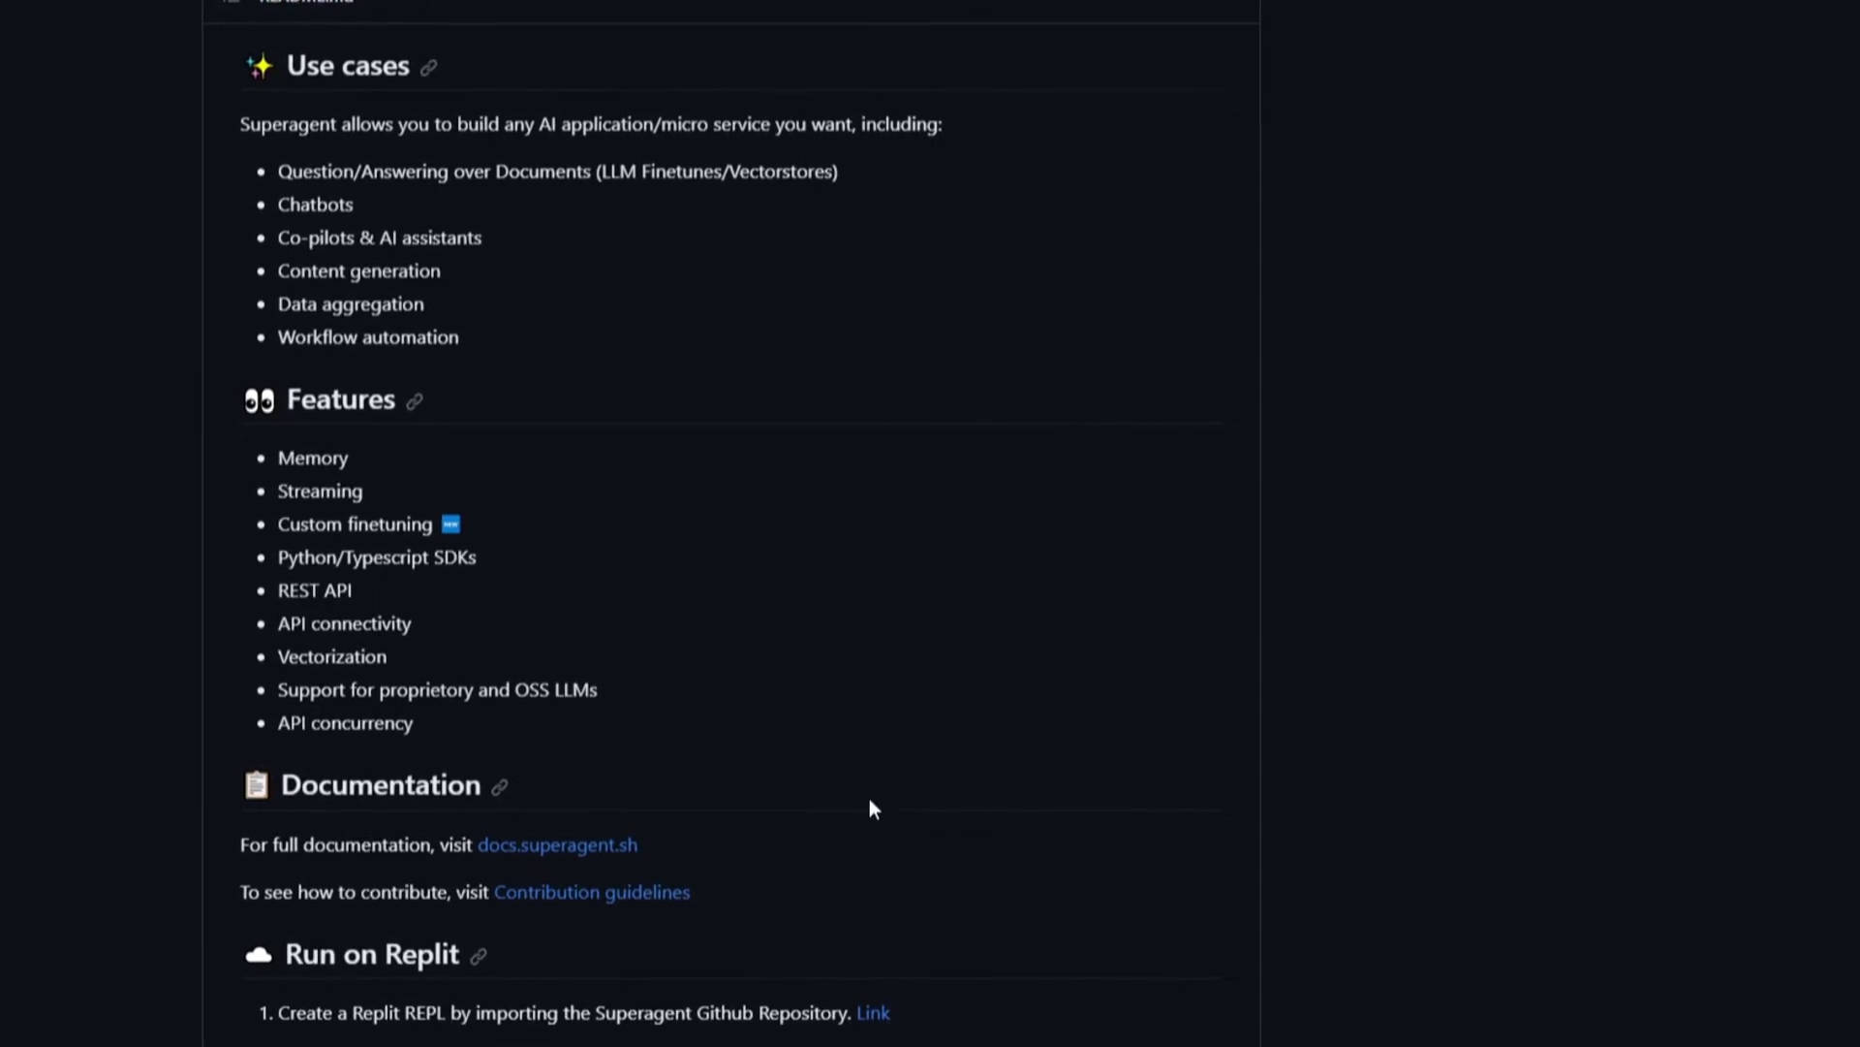
Step: Scroll up to the repository file list and demo video, then down to Run on Replit
scroll(869, 804, down, 2)
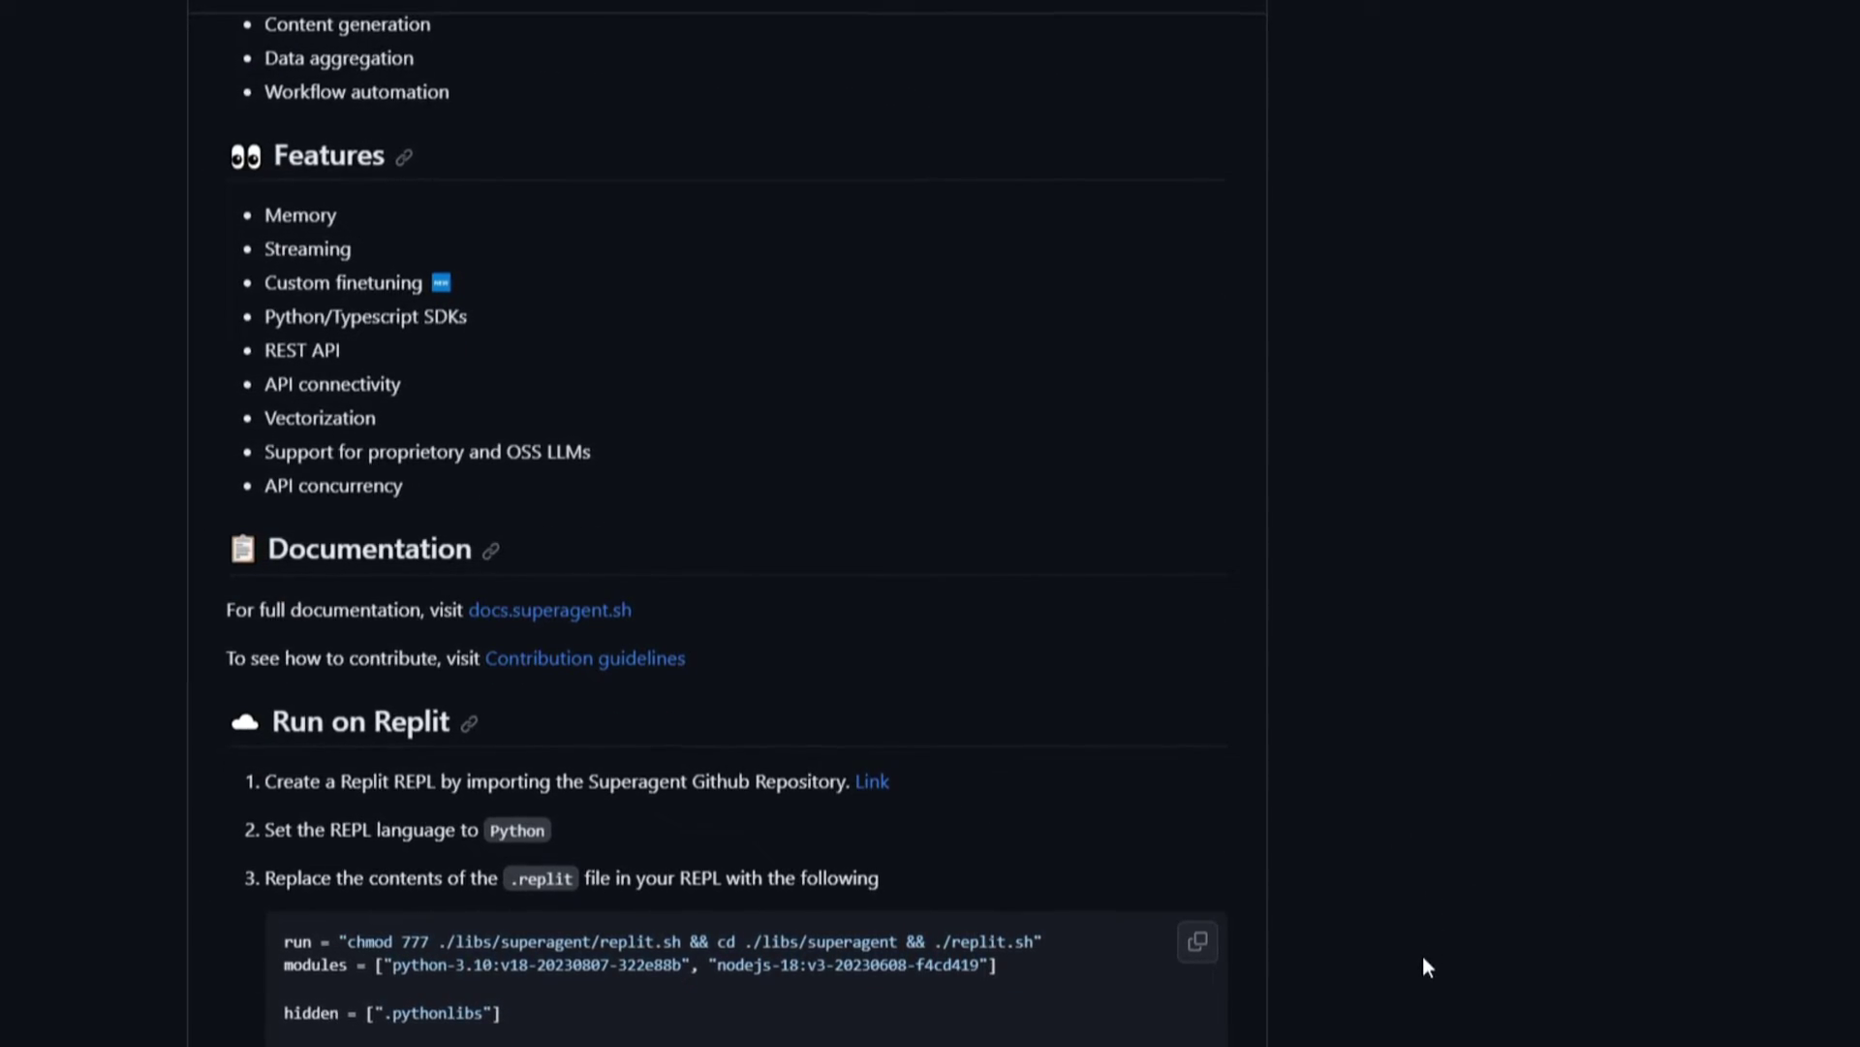
scroll(1508, 951, up, 6)
scroll(1590, 831, up, 6)
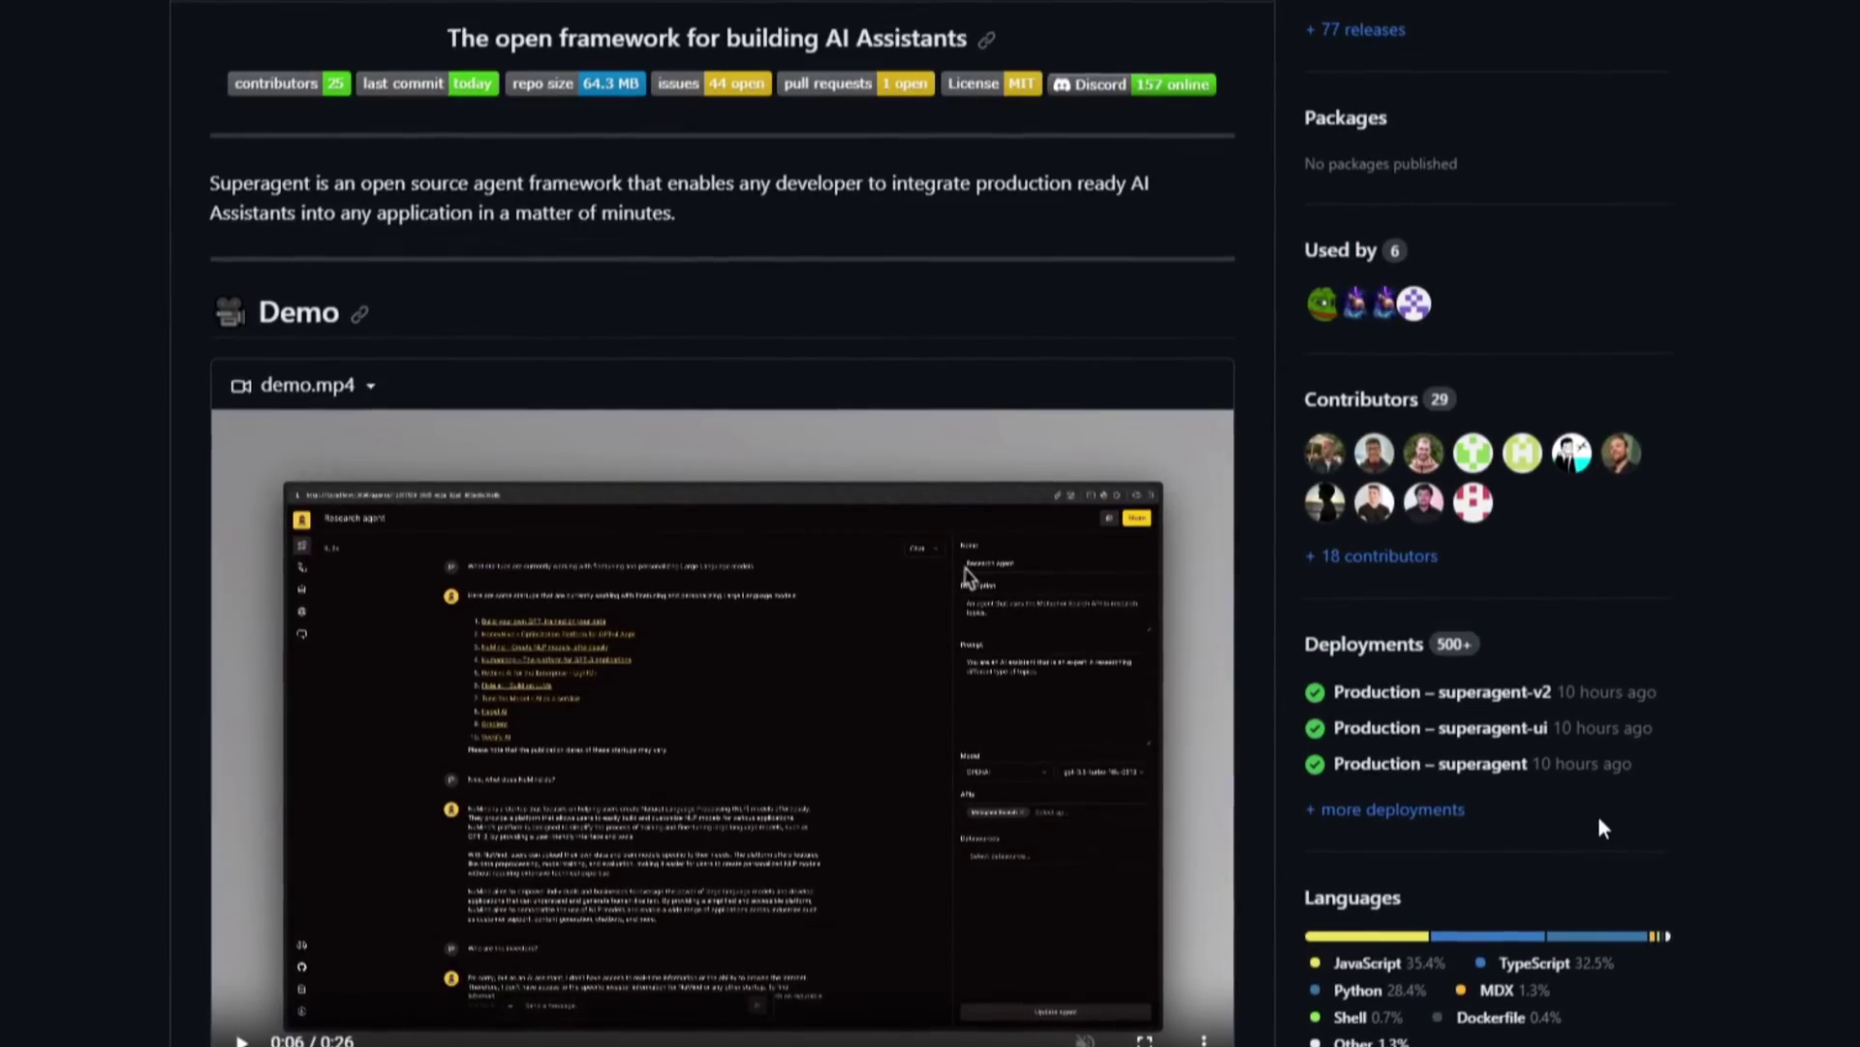
scroll(1591, 880, up, 6)
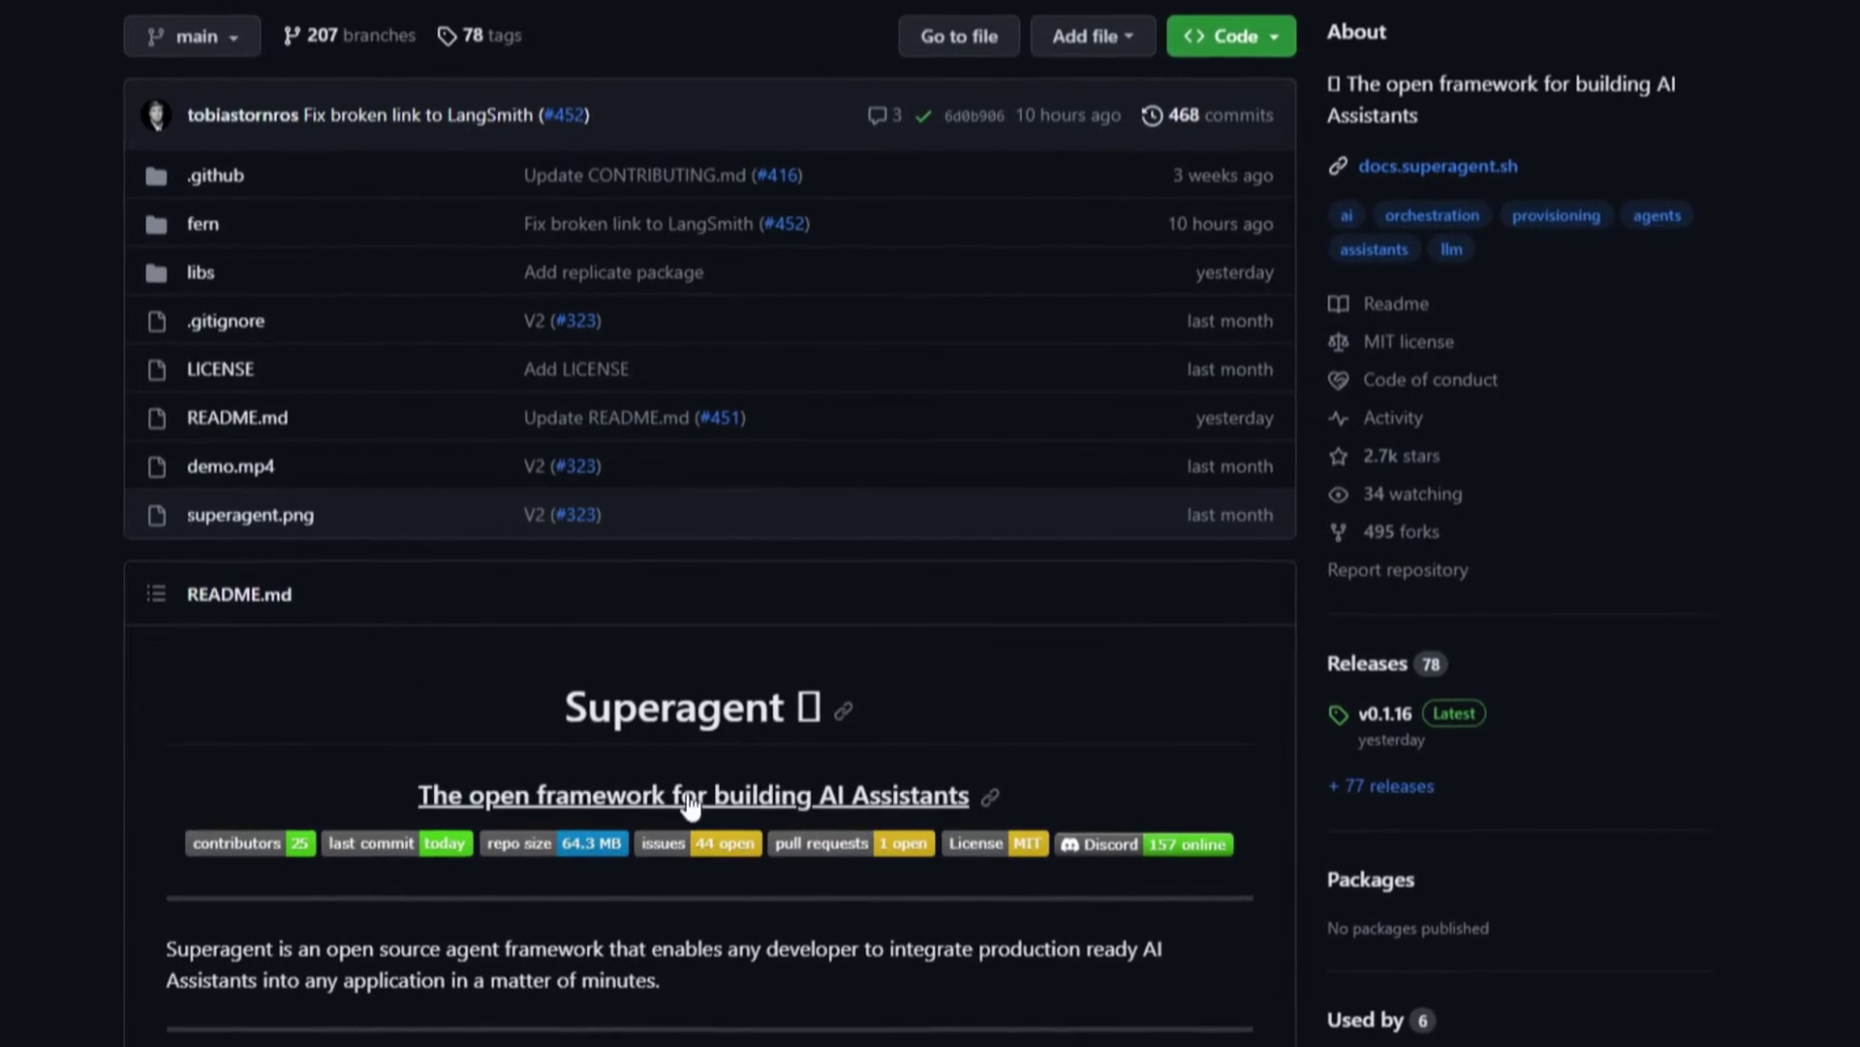
scroll(639, 881, down, 20)
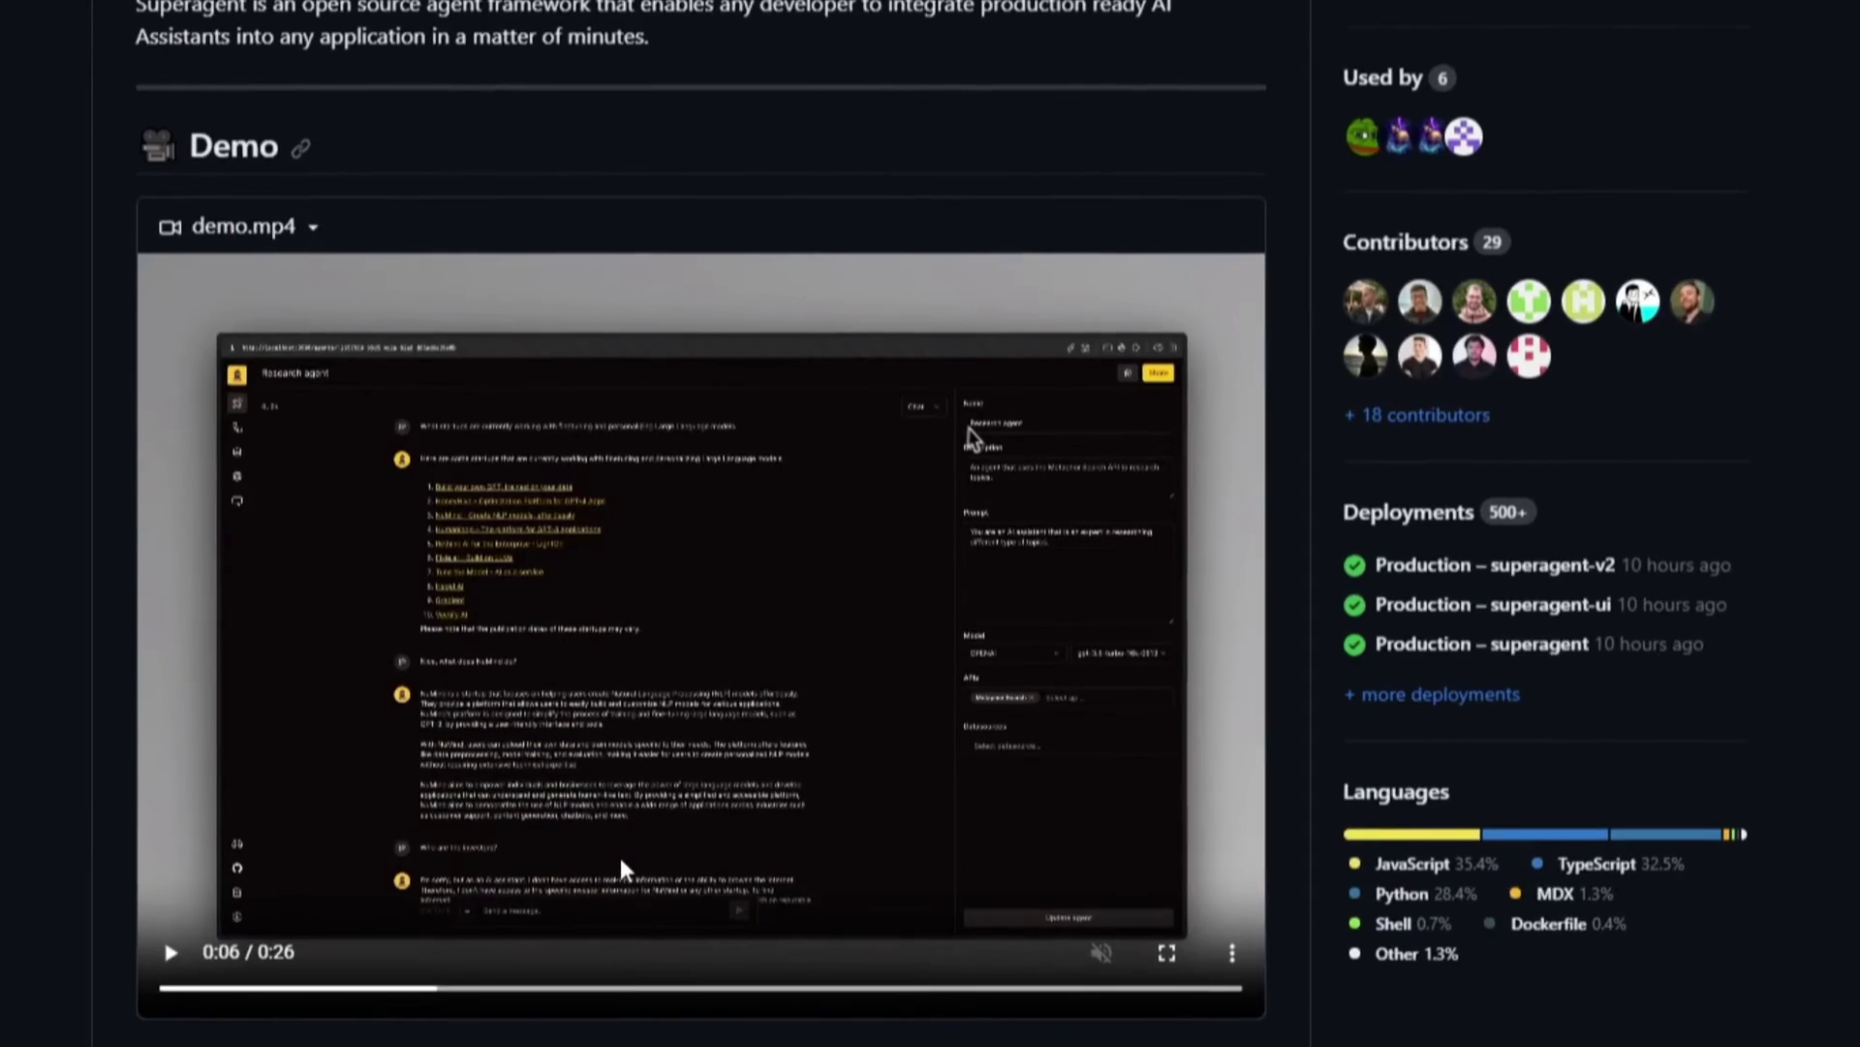
scroll(628, 847, down, 4)
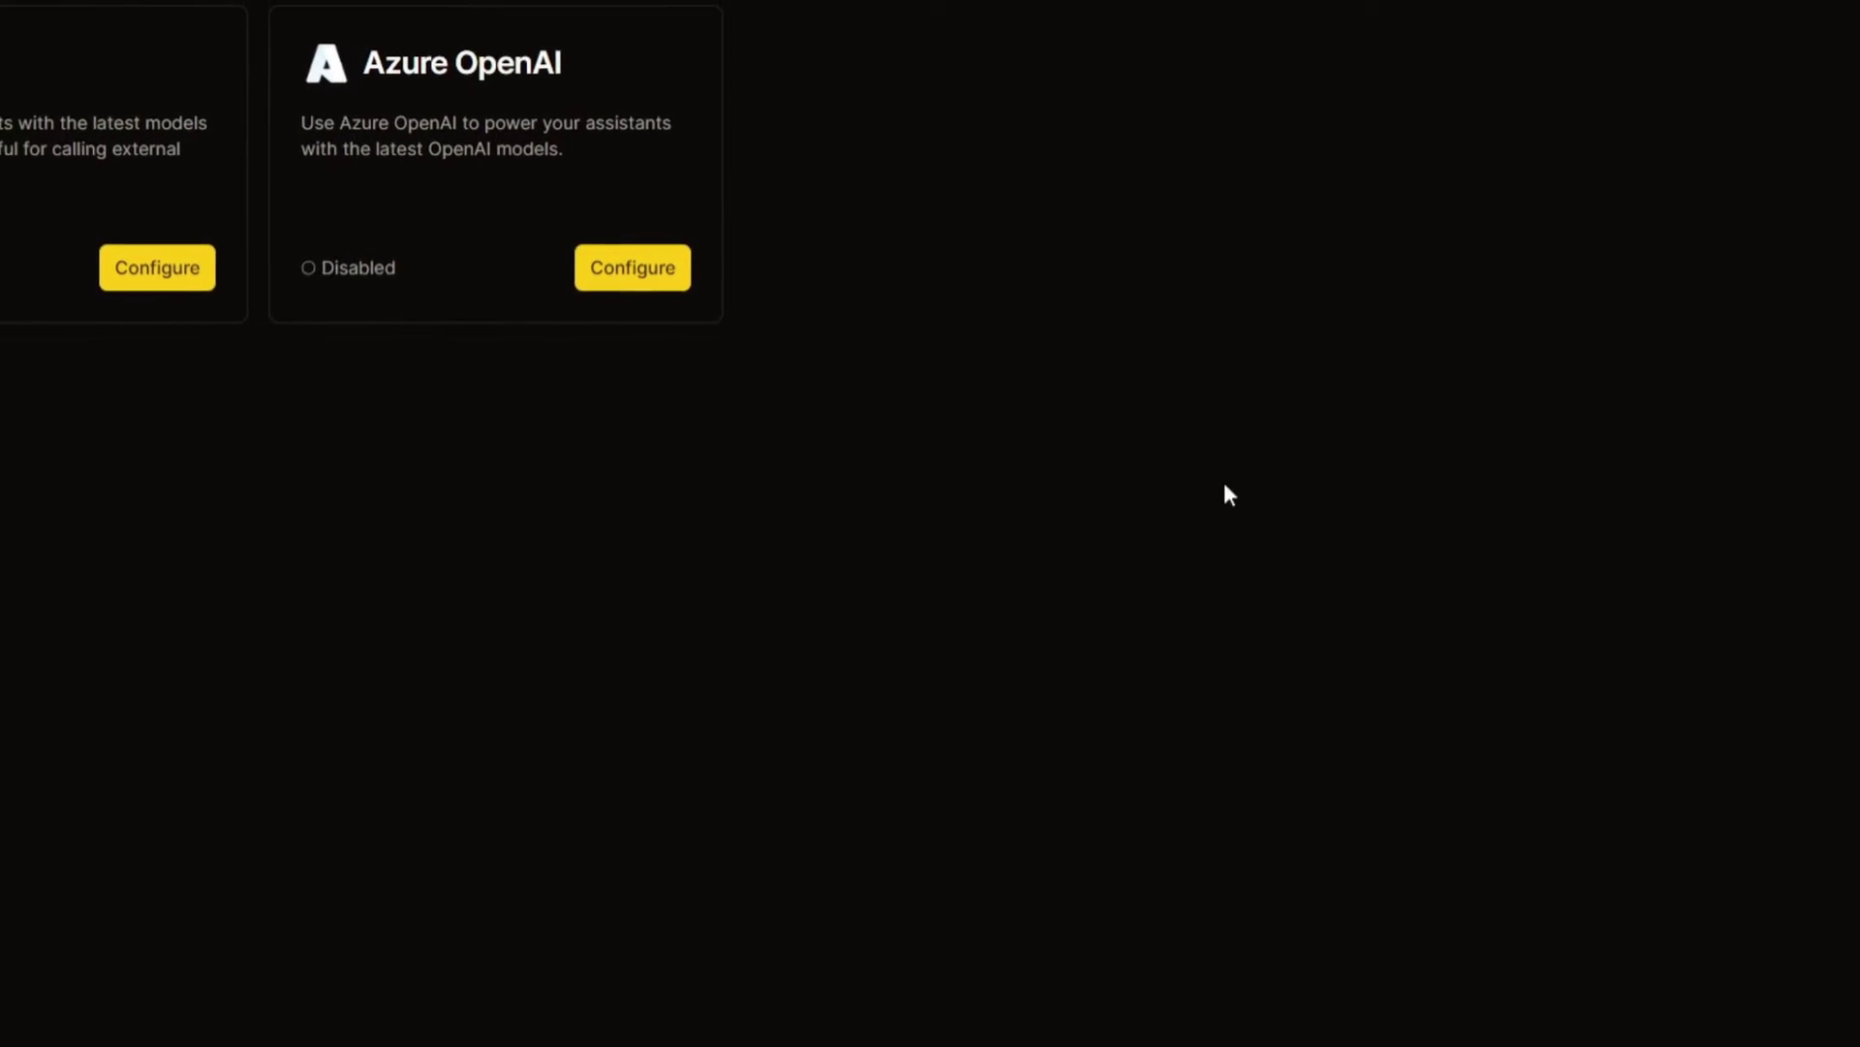
right_click(1035, 358)
key(Escape)
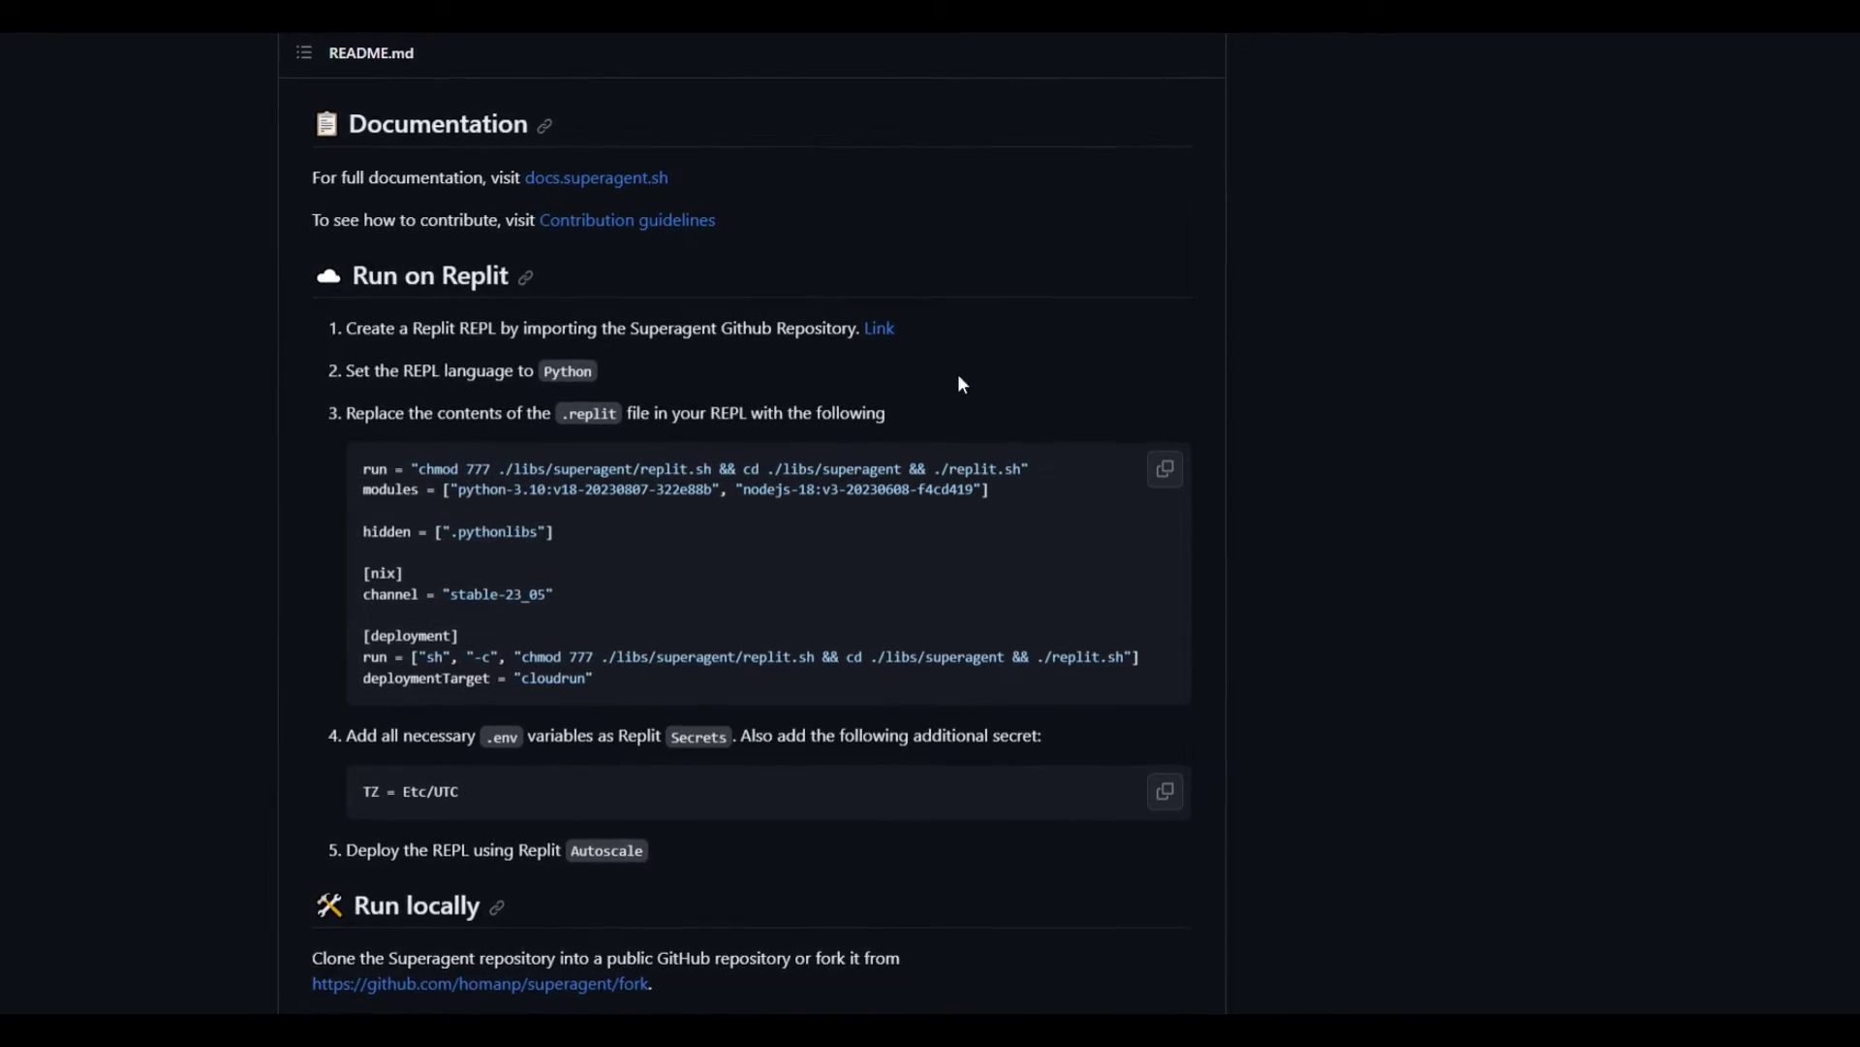
Step: Bring the Run locally section into view and highlight the sentence about cloning the repository
scroll(901, 380, down, 4)
scroll(526, 197, up, 4)
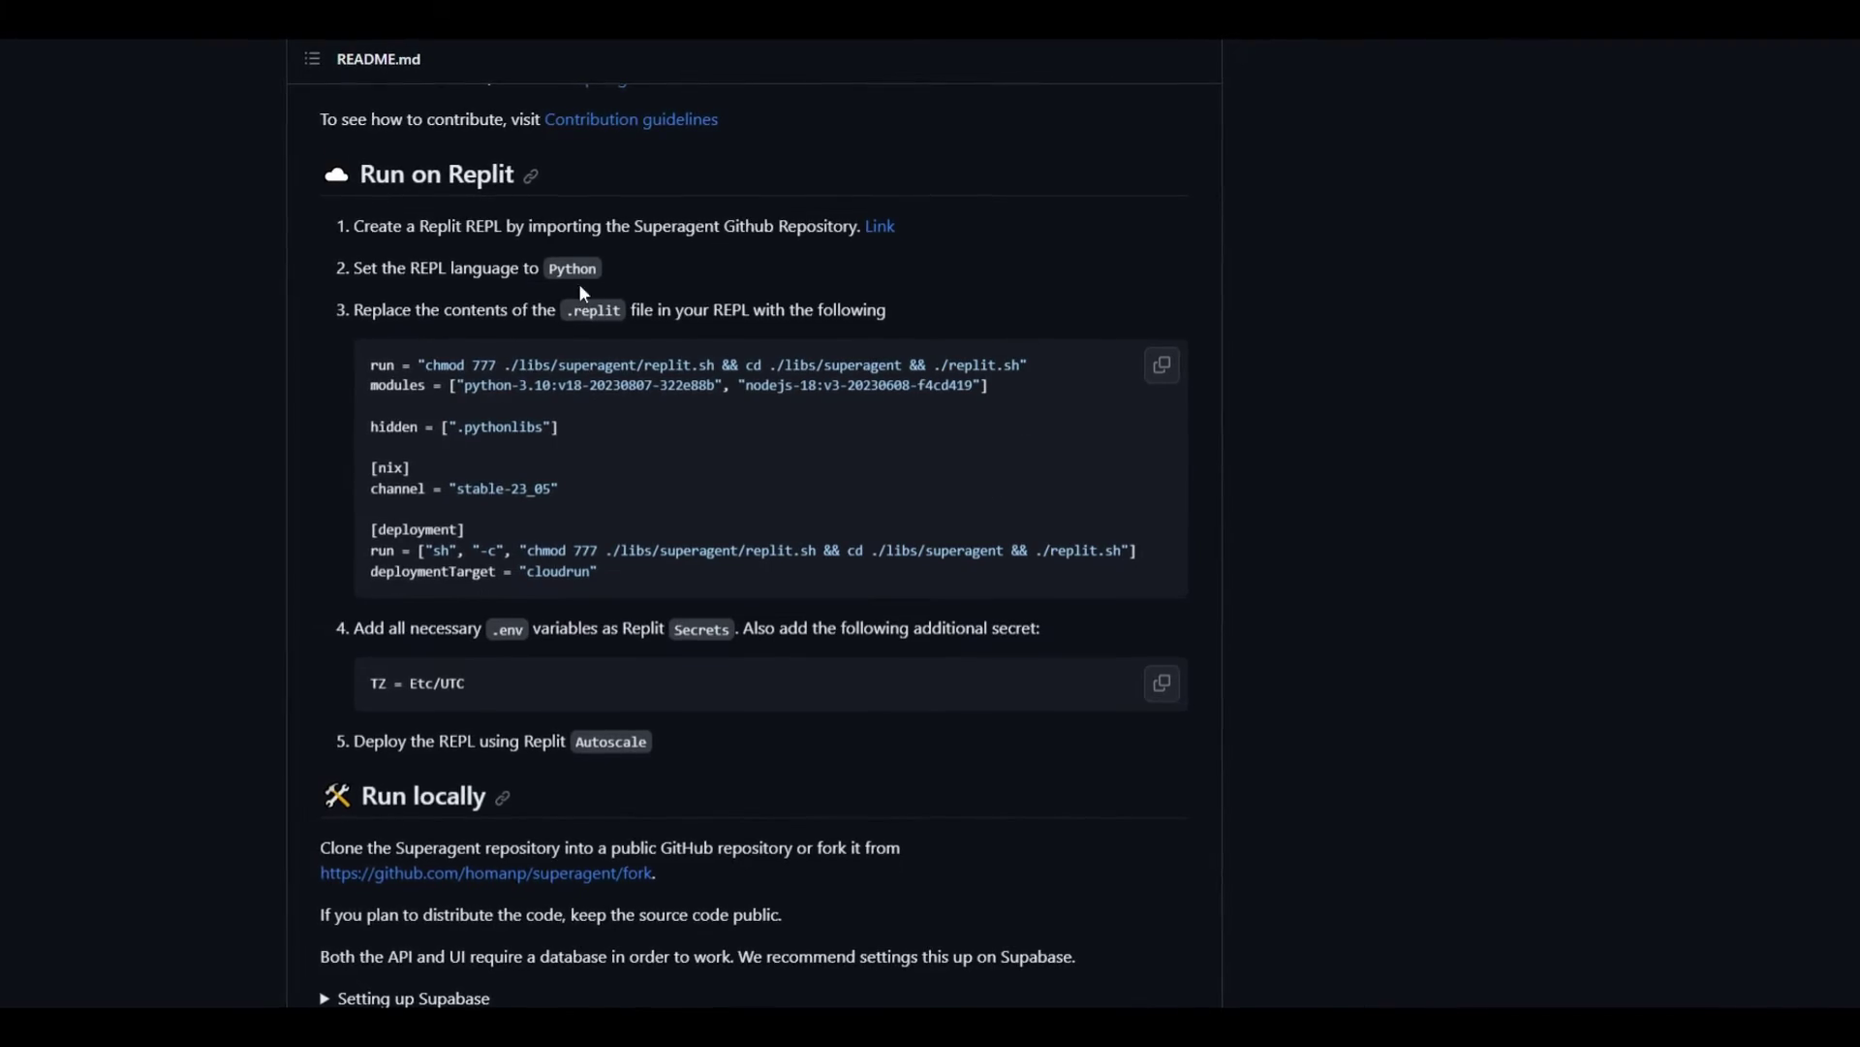
scroll(526, 197, down, 6)
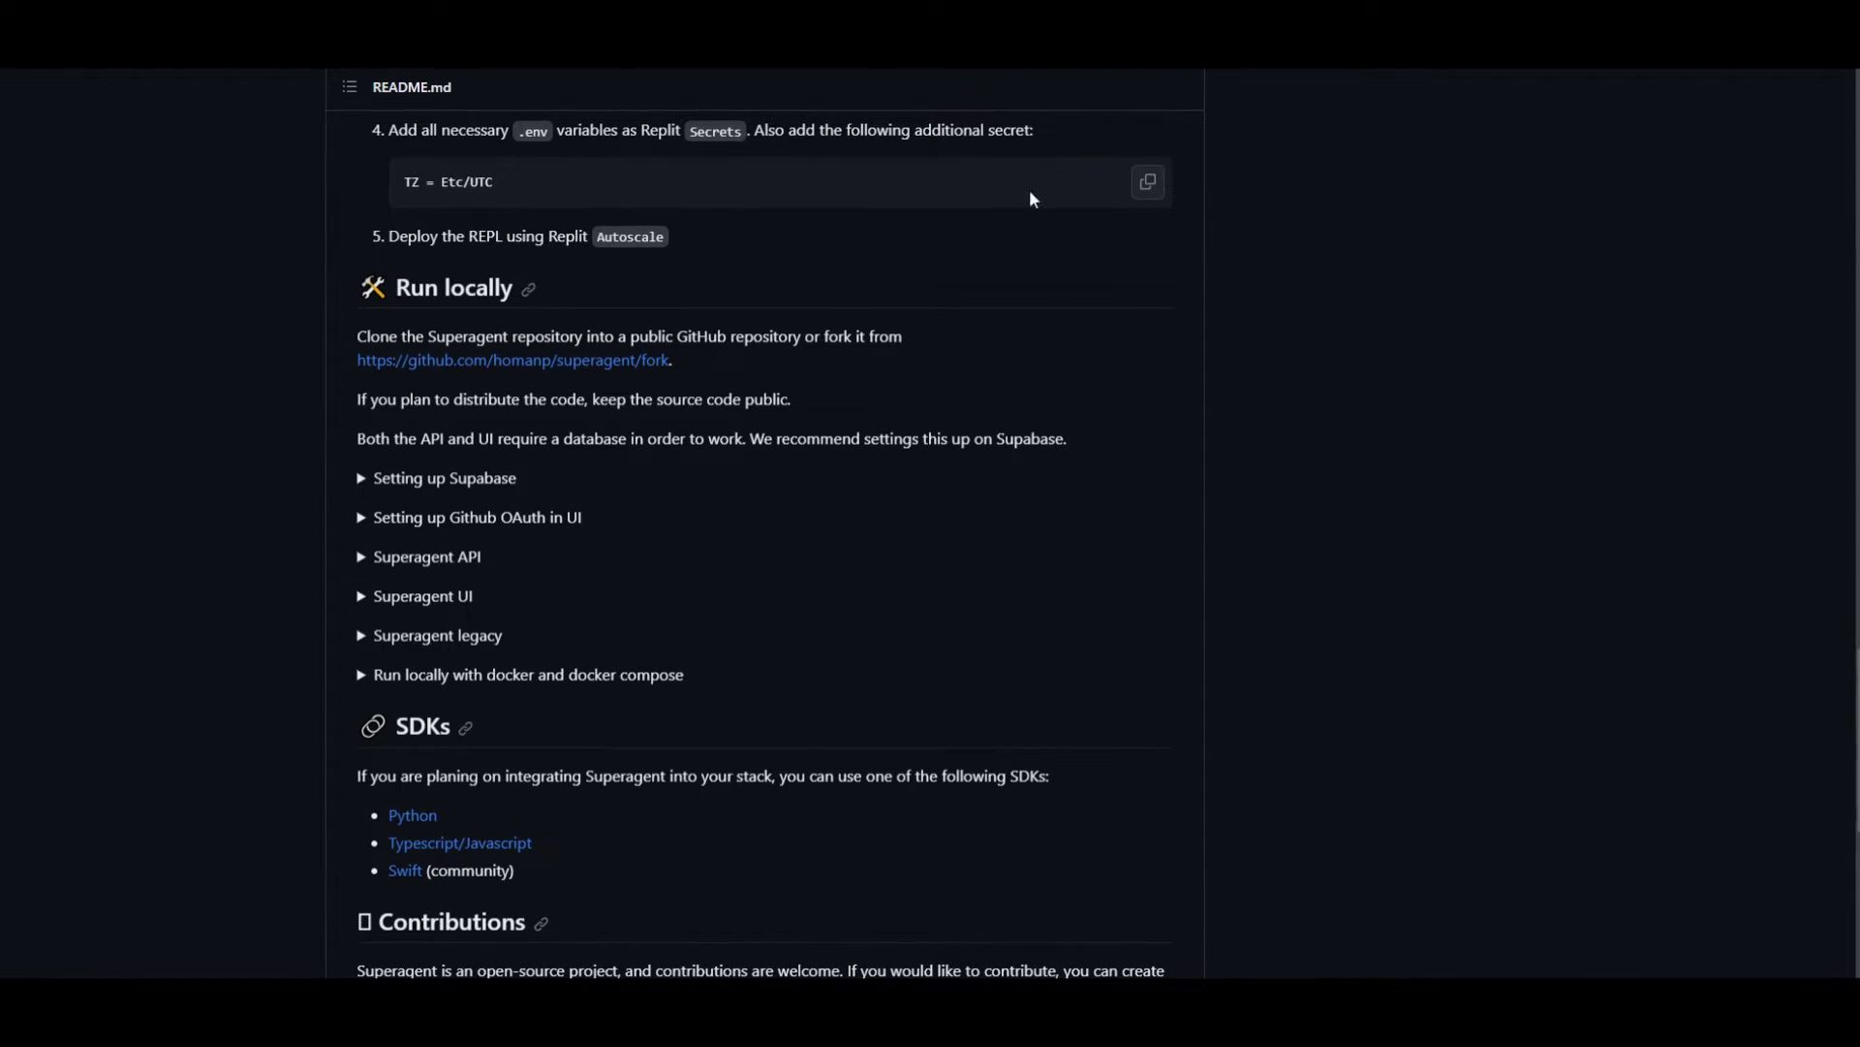
drag(355, 336, 562, 338)
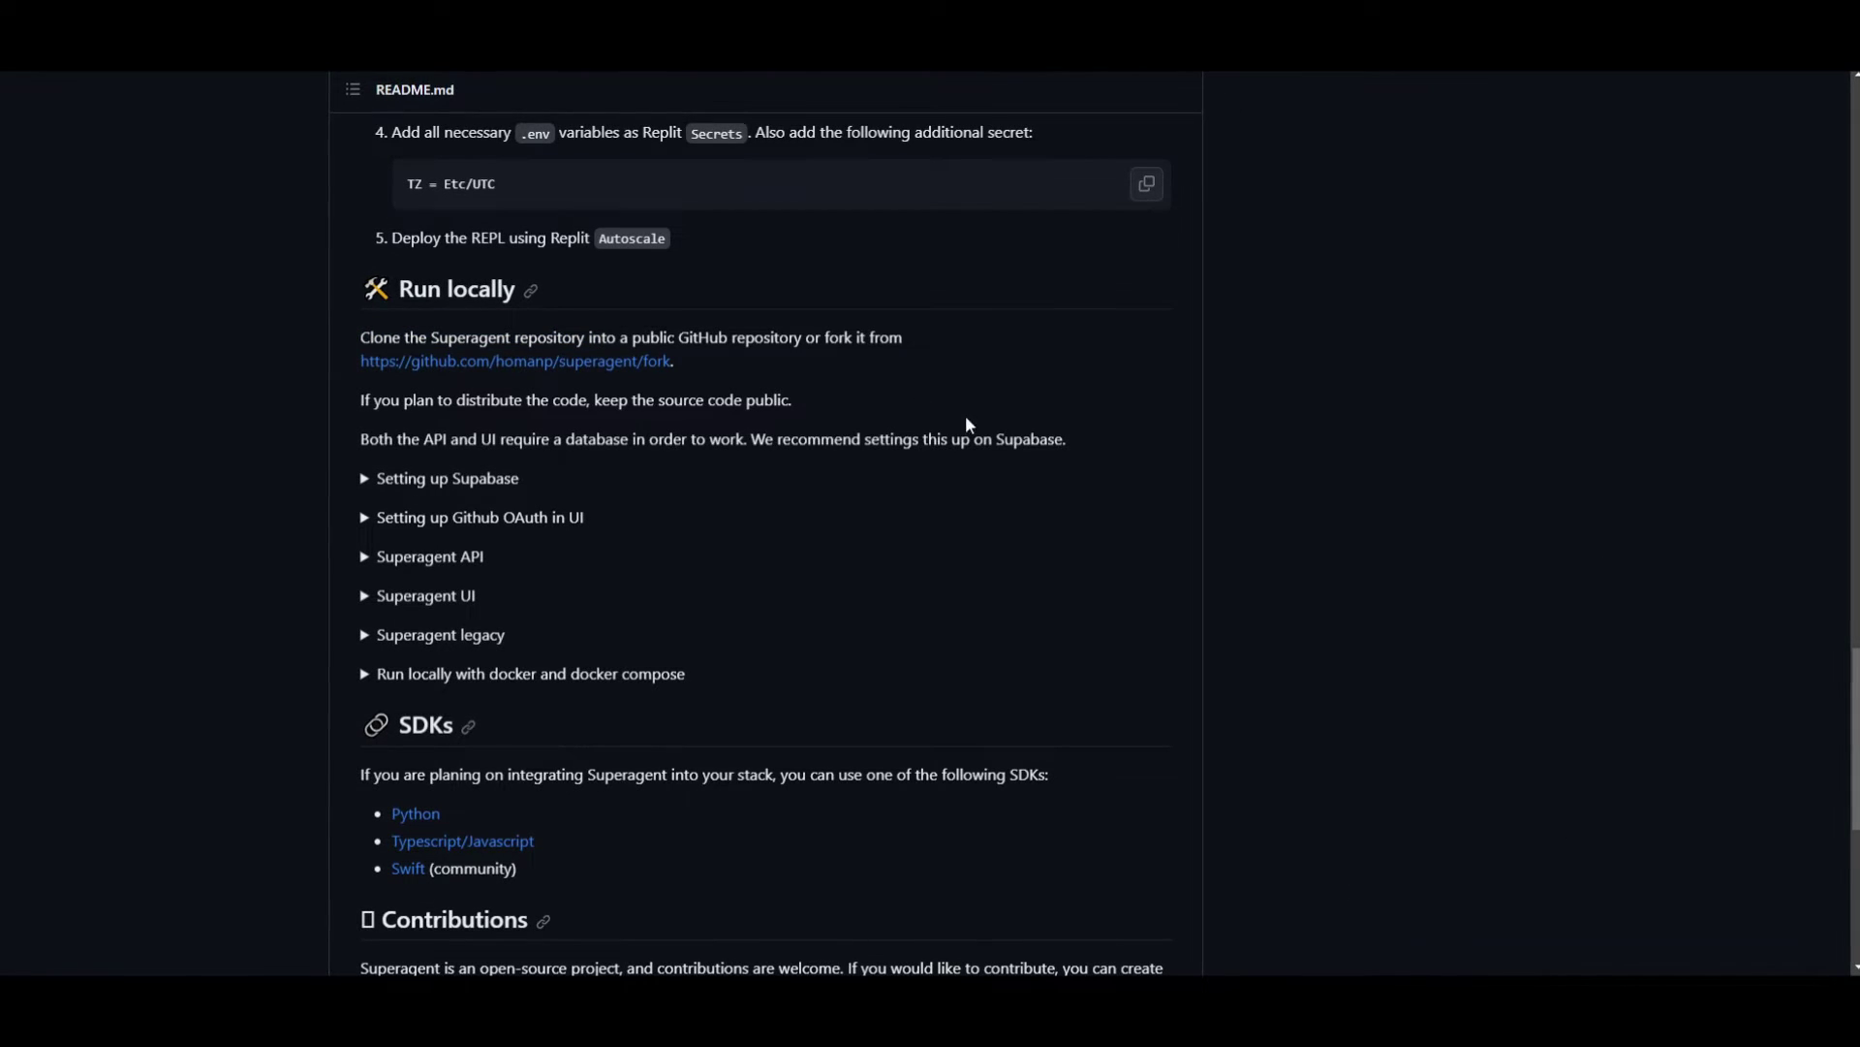
Step: Launch Command Prompt by searching 'cmd' in Windows search
key(super)
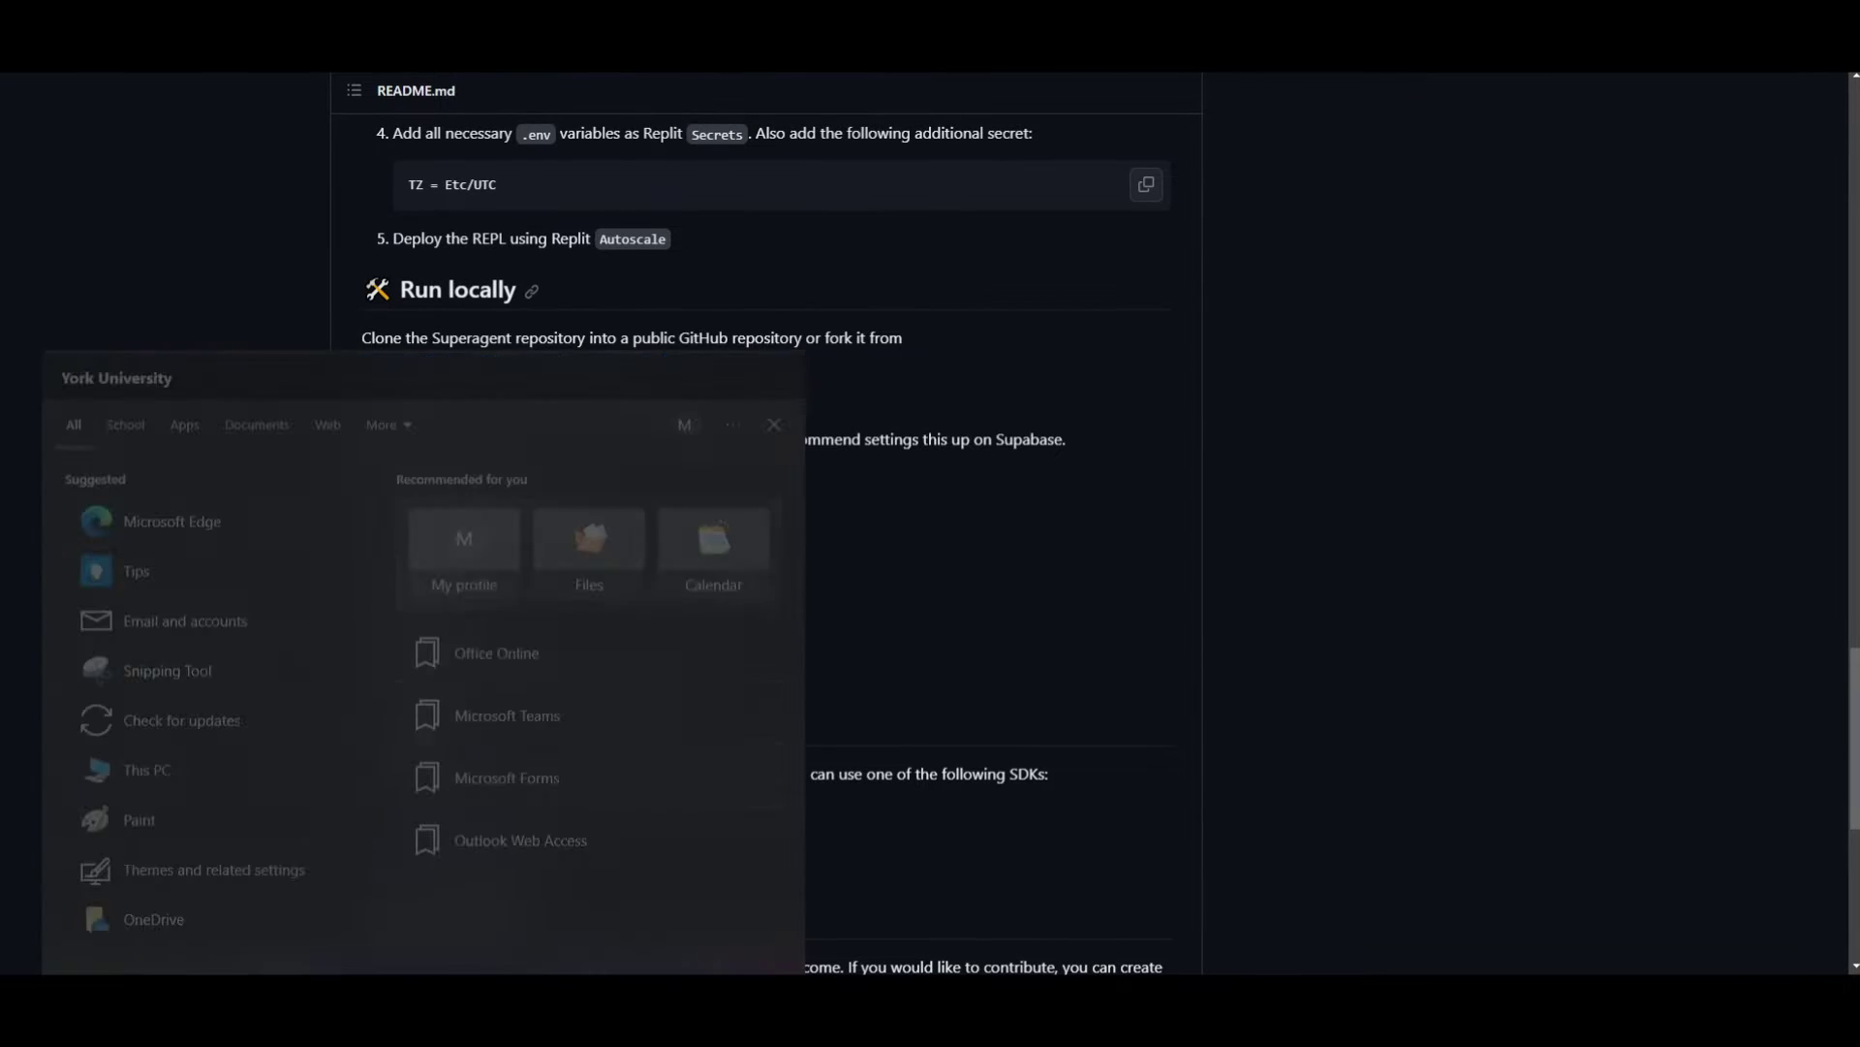
text(cmd)
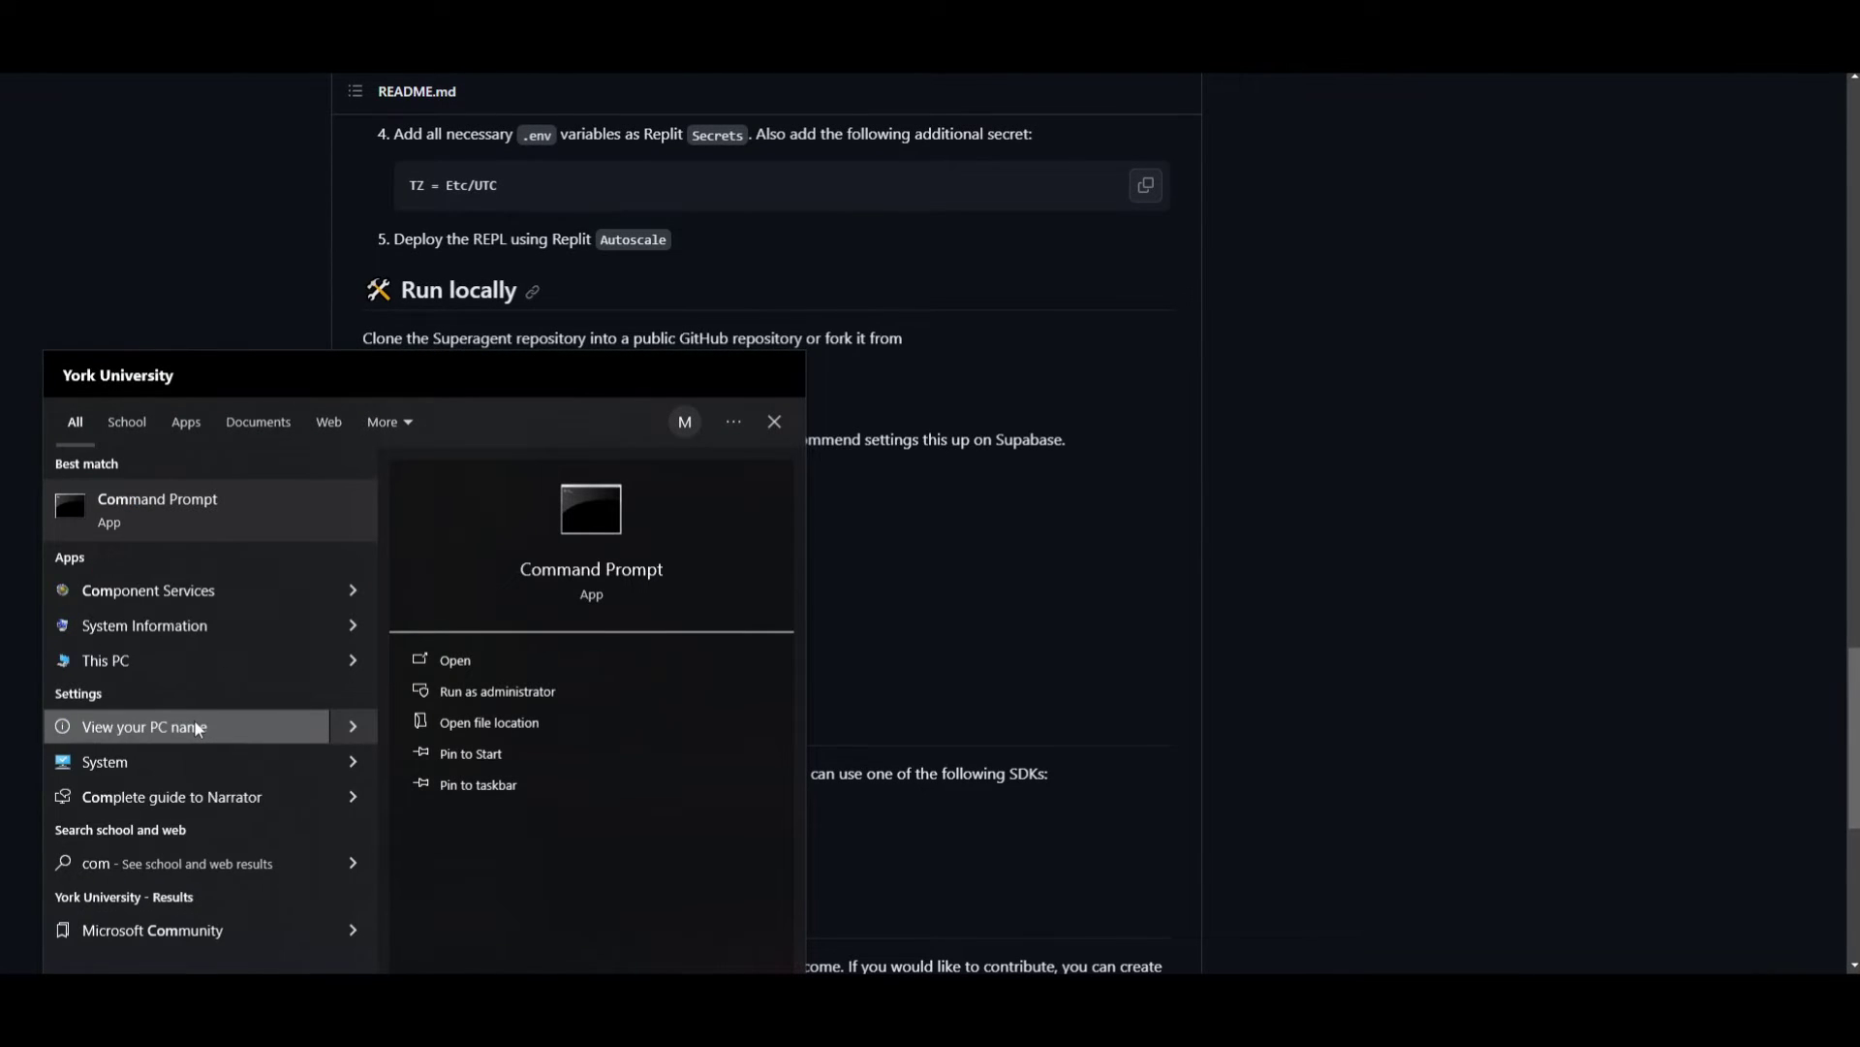
click(201, 519)
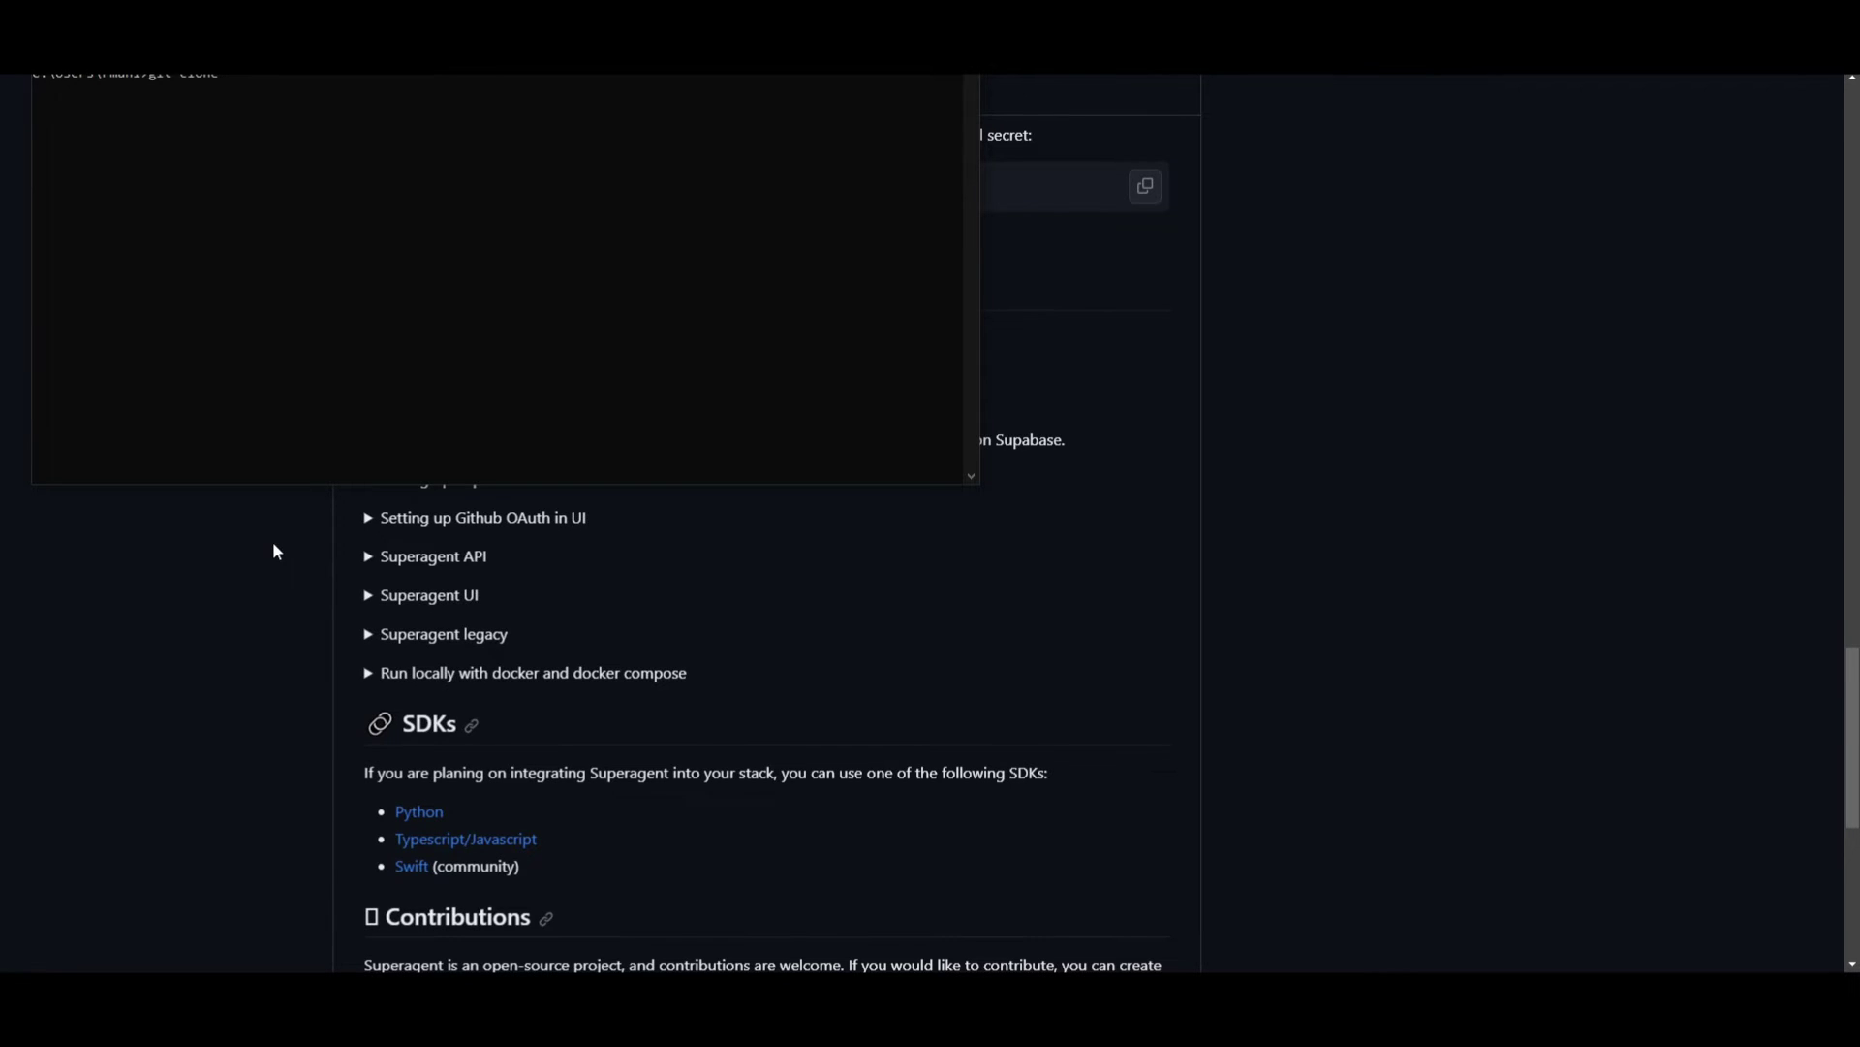
Step: Copy the Superagent repository's HTTPS clone URL from Code > Local on GitHub
click(274, 550)
scroll(1097, 515, up, 15)
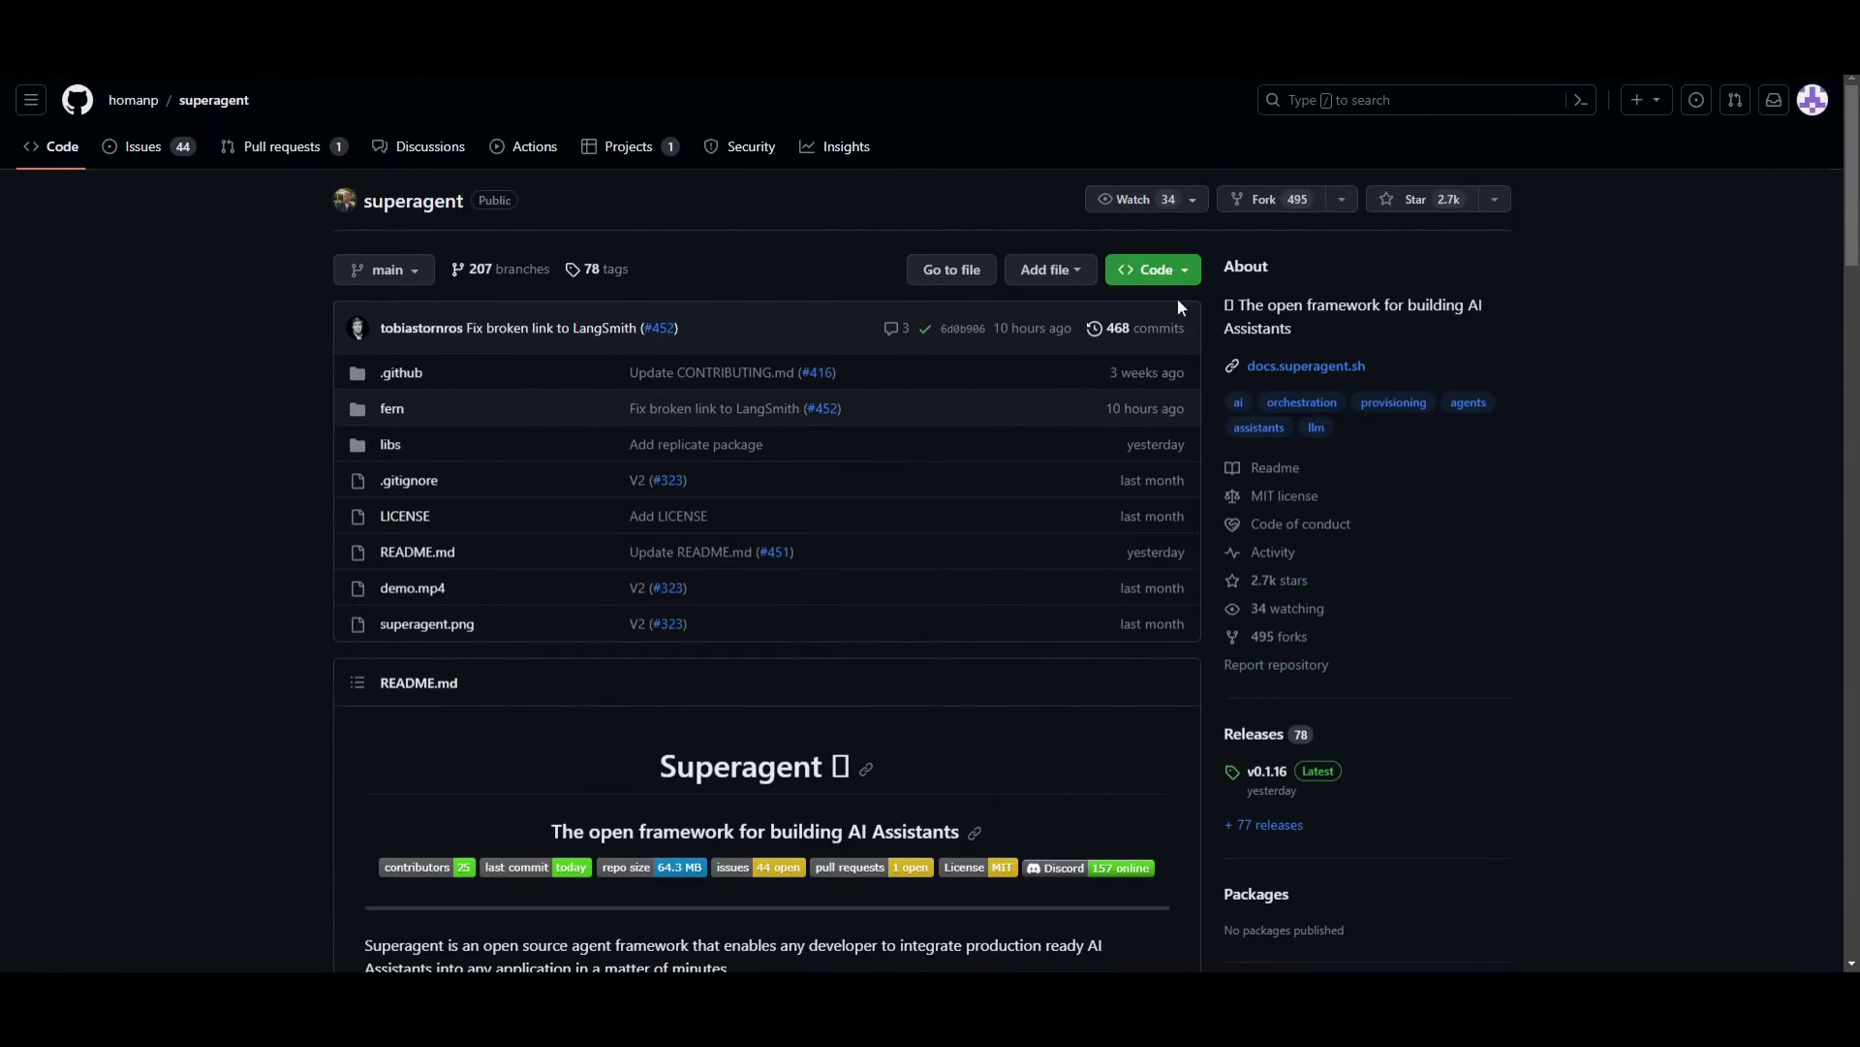
click(1168, 273)
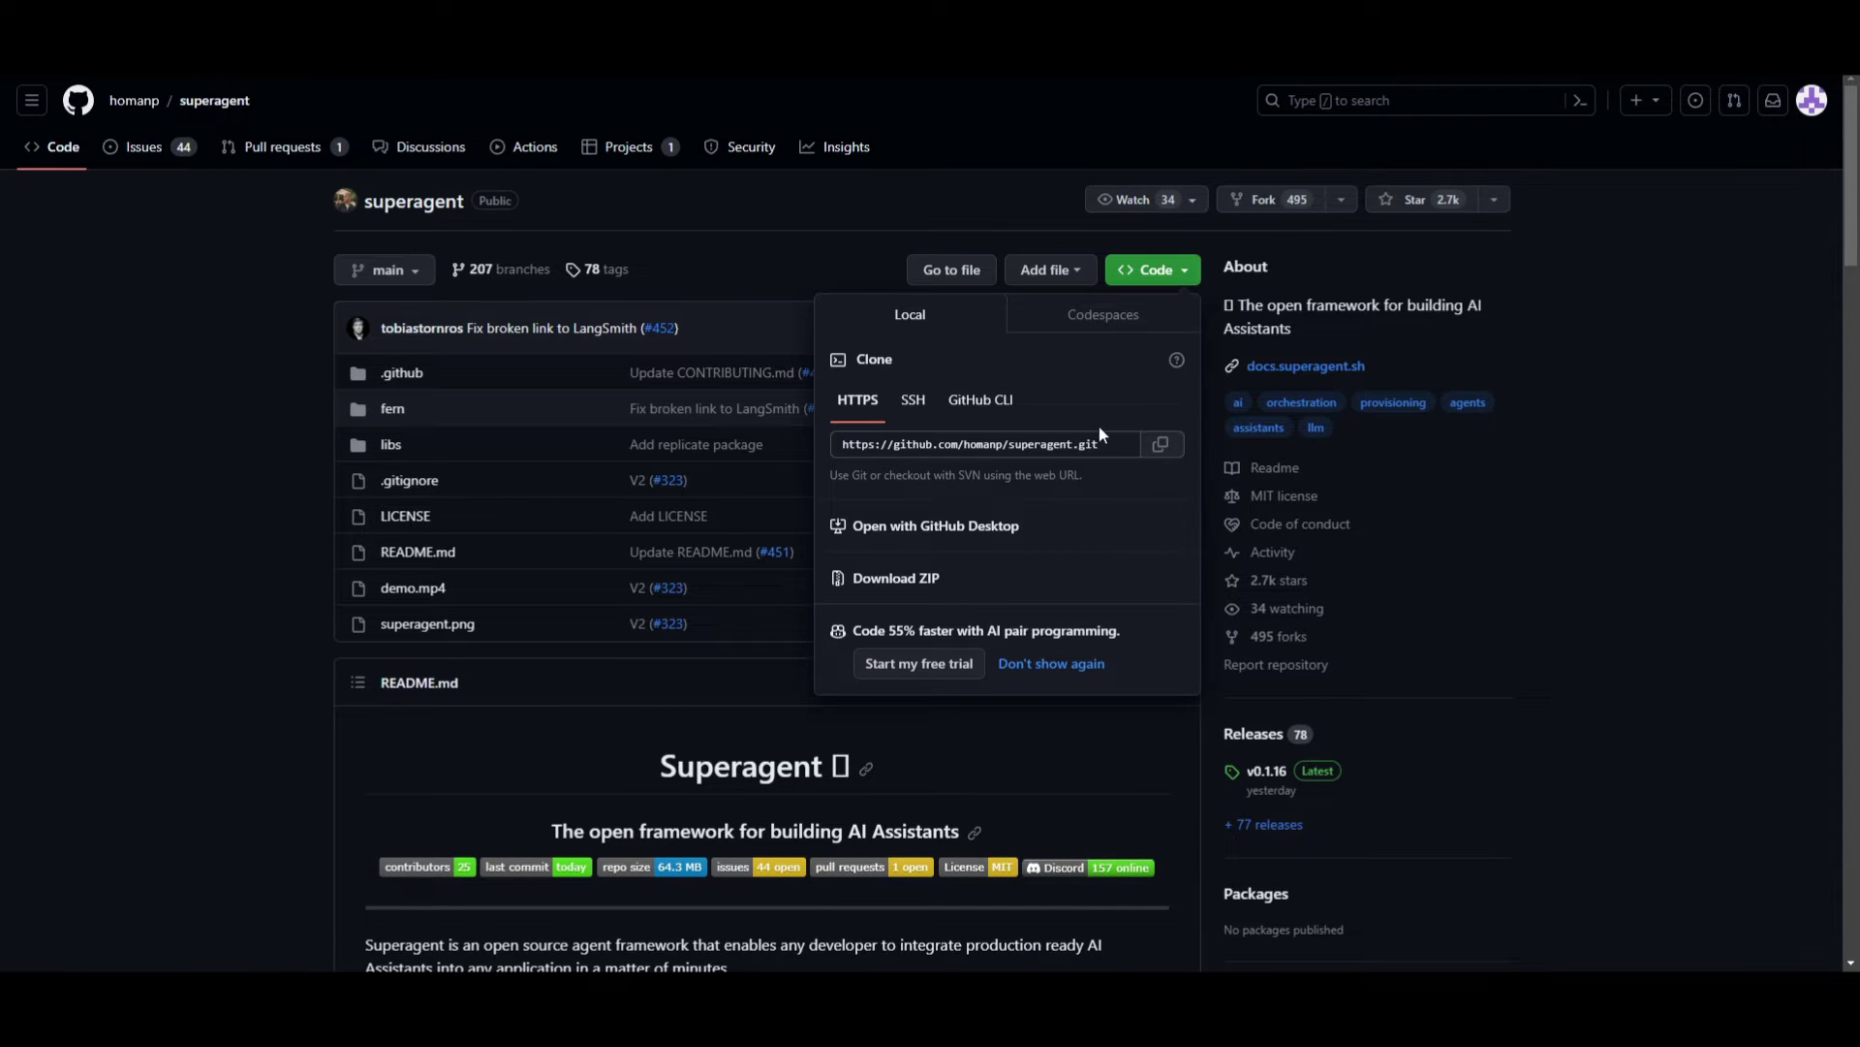
click(1738, 526)
scroll(1434, 545, down, 20)
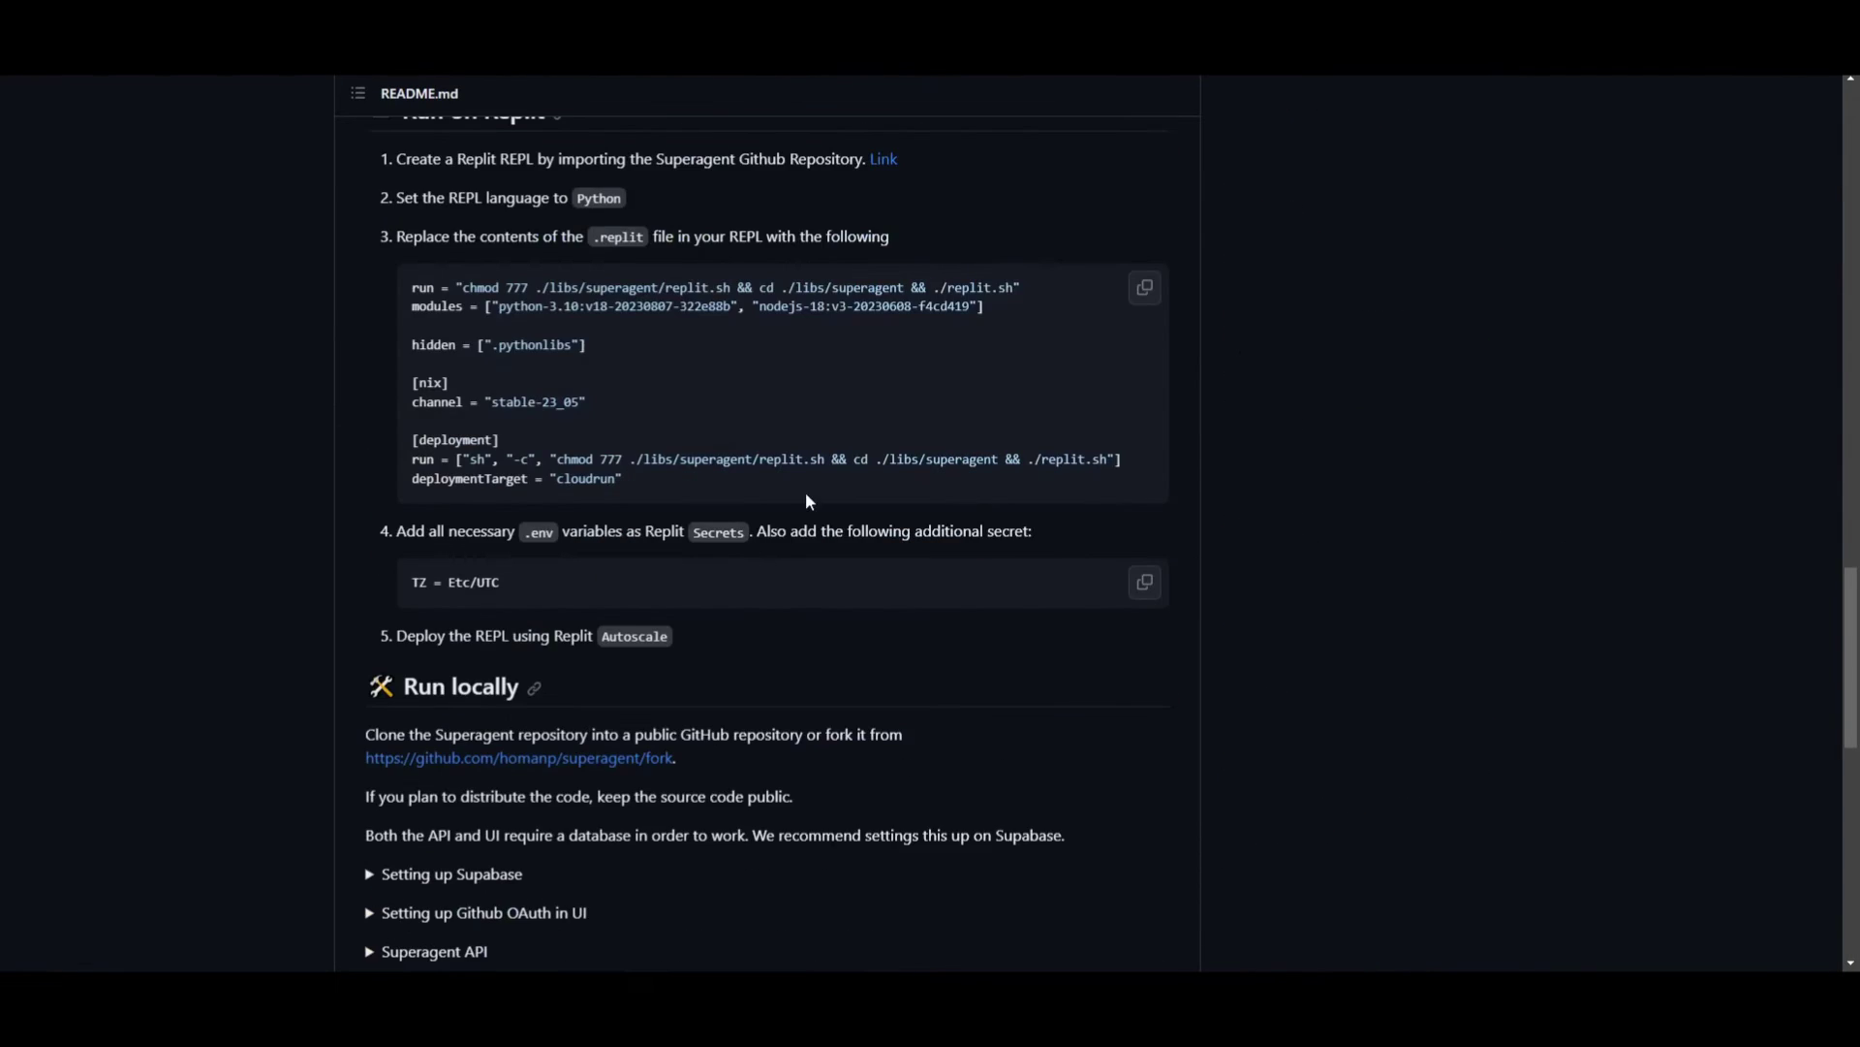
scroll(700, 496, up, 4)
scroll(689, 498, down, 6)
scroll(691, 505, down, 3)
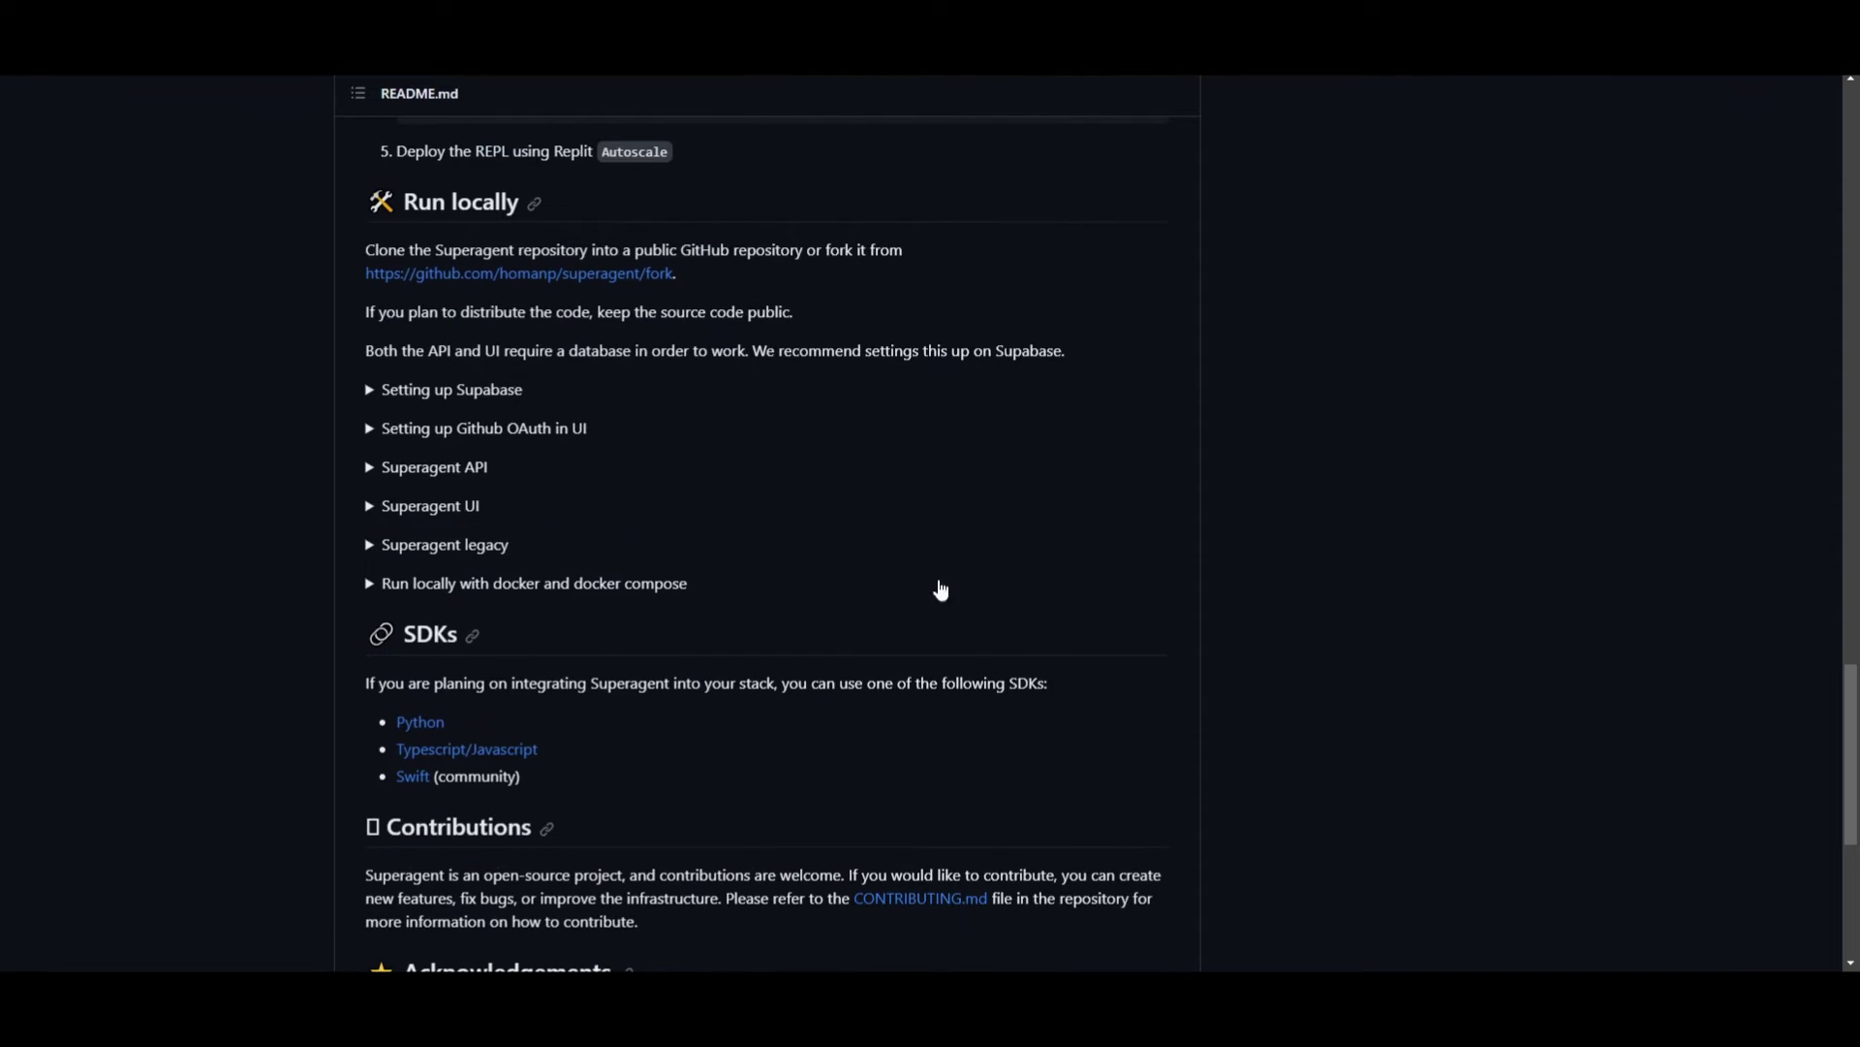
Step: Run git clone with the copied URL to clone homanp/superagent locally
key(alt+Tab)
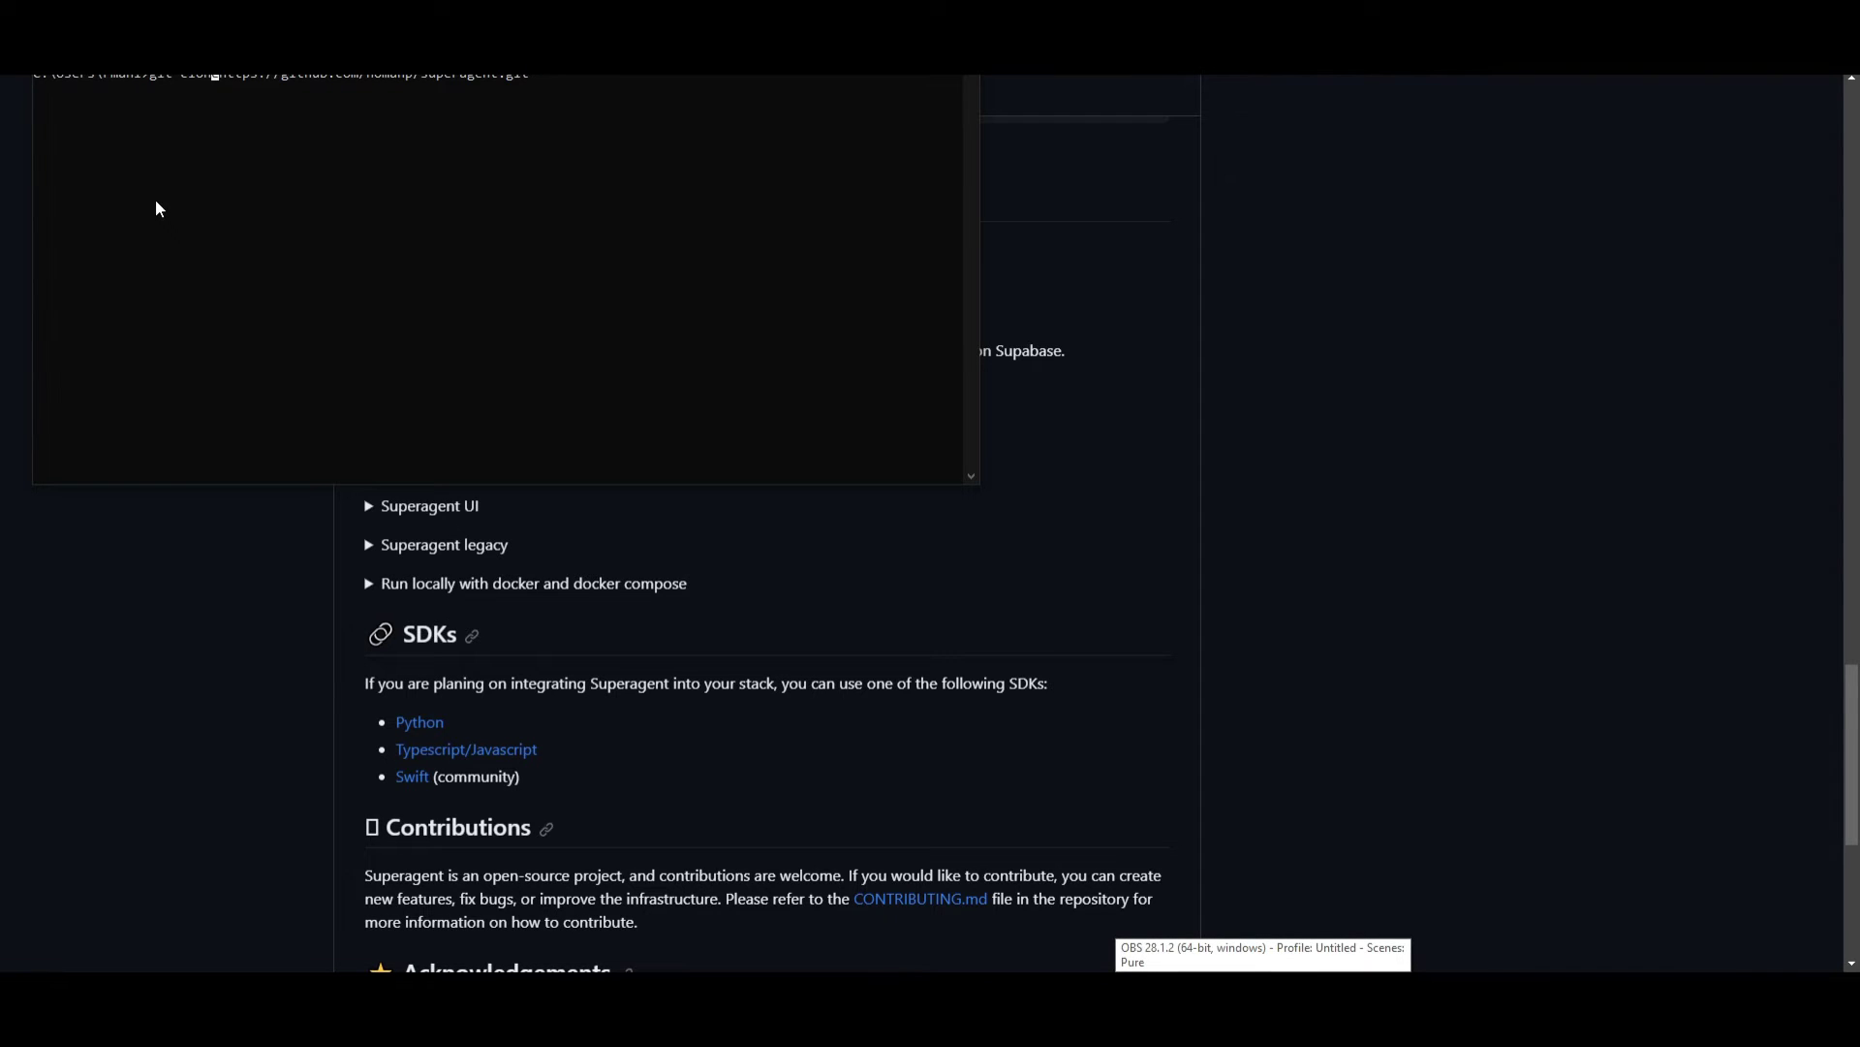
key(BackSpace)
key(BackSpace)
key(BackSpace)
key(BackSpace)
key(BackSpace)
key(BackSpace)
key(BackSpace)
key(BackSpace)
key(BackSpace)
key(BackSpace)
key(BackSpace)
key(BackSpace)
key(BackSpace)
key(BackSpace)
key(BackSpace)
key(BackSpace)
key(BackSpace)
key(BackSpace)
key(BackSpace)
key(BackSpace)
key(BackSpace)
key(BackSpace)
key(BackSpace)
key(BackSpace)
key(BackSpace)
key(BackSpace)
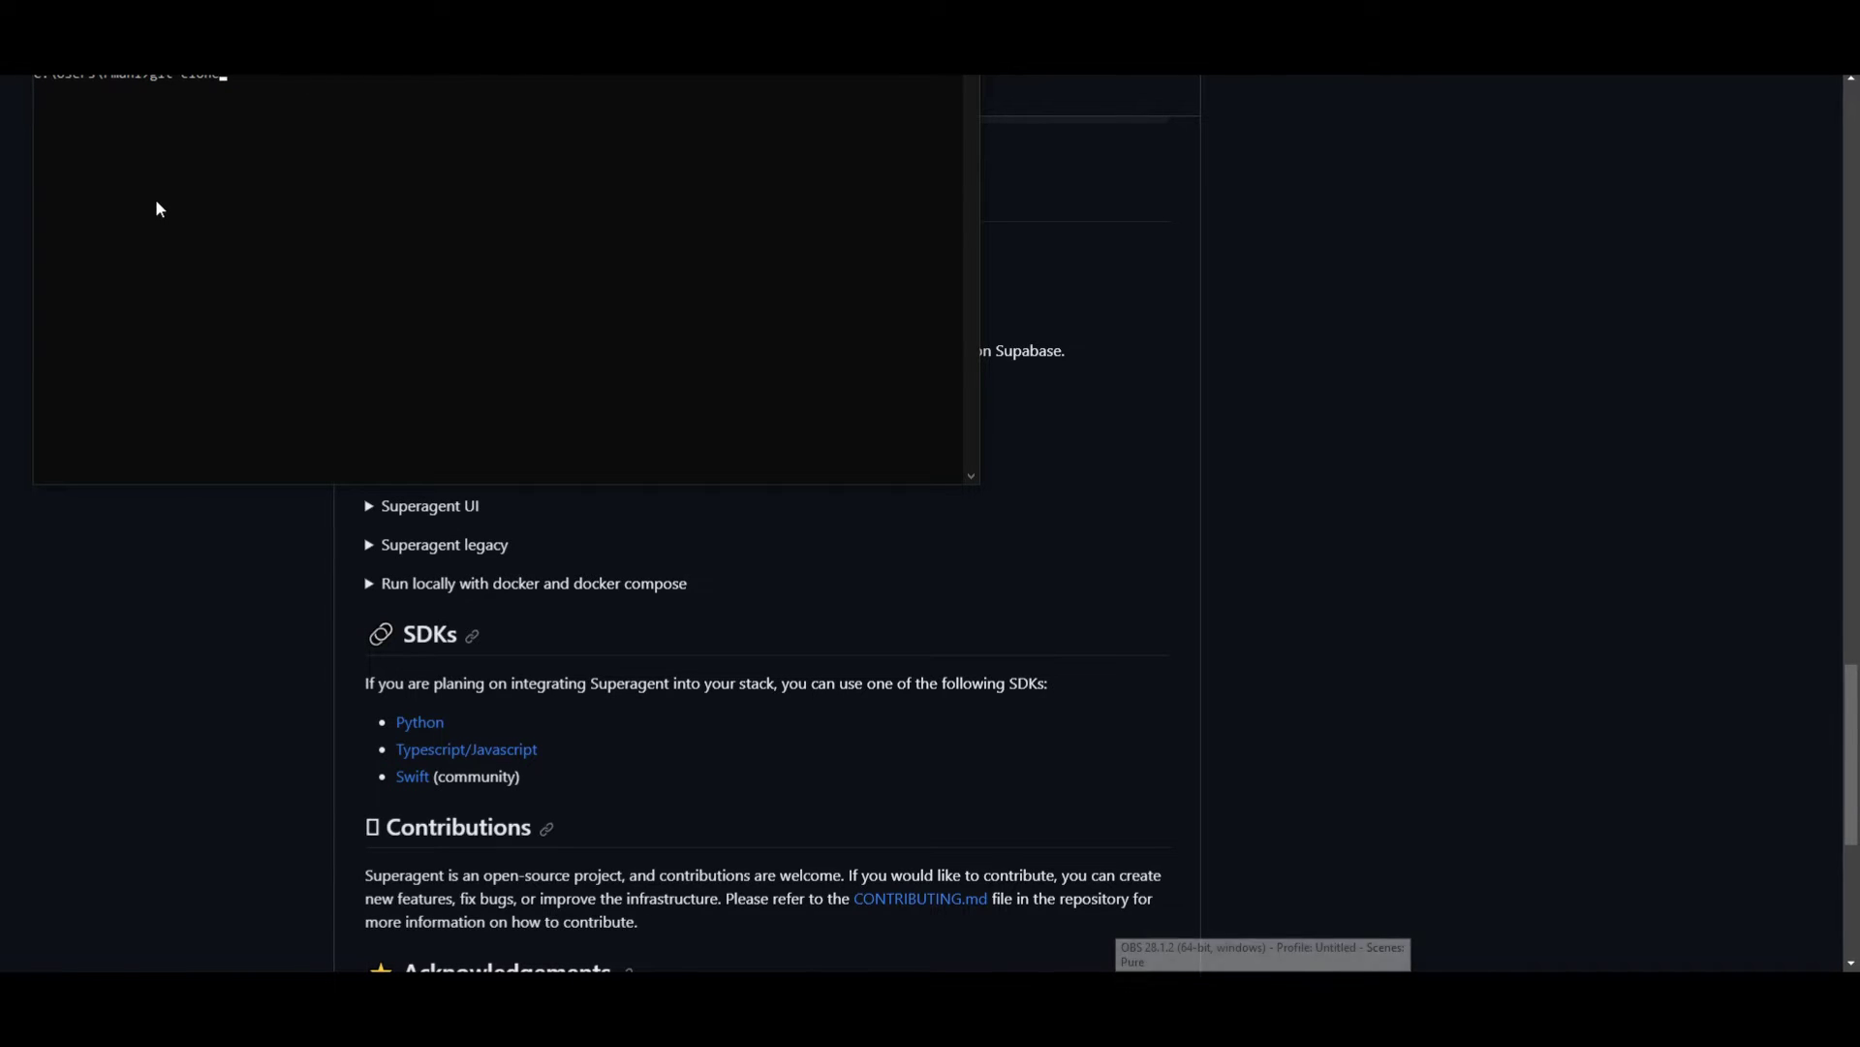
text(https://github.com/homanp/superagent.git)
key(Return)
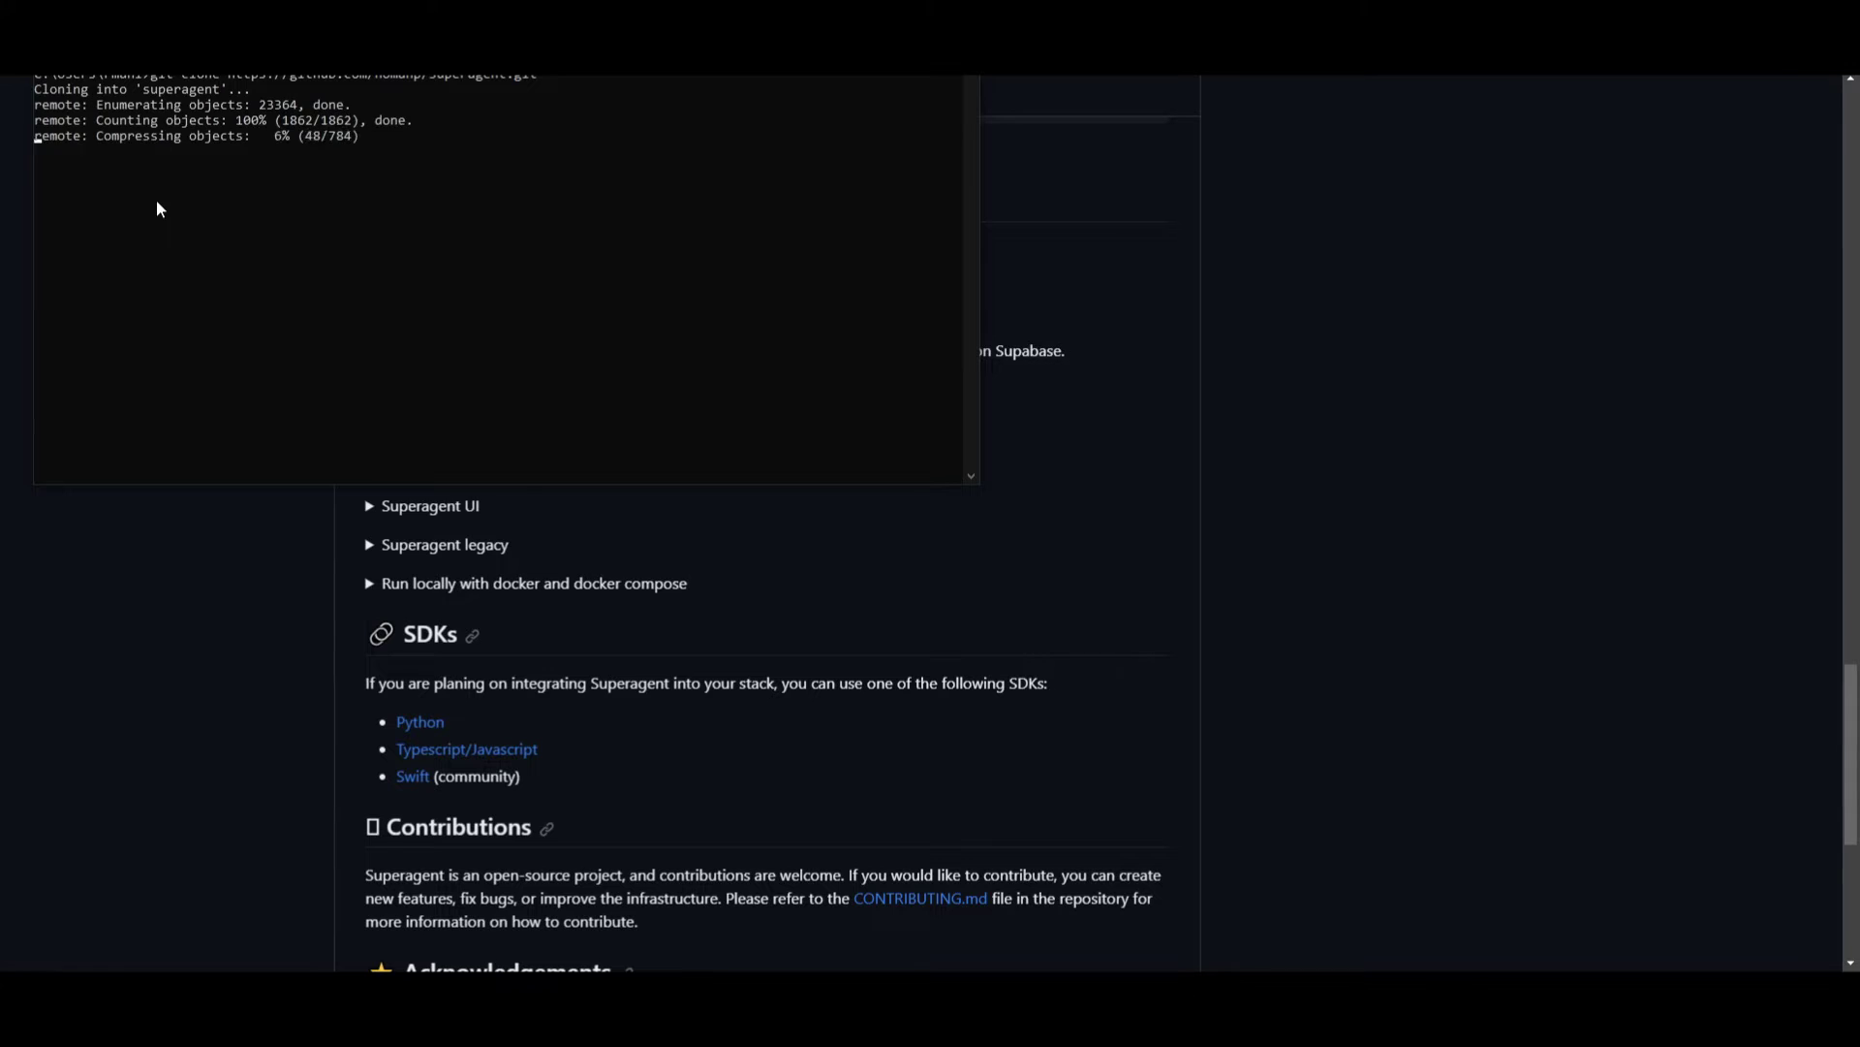
mouse_move(460, 5)
mouse_down()
mouse_move(799, 128)
mouse_move(767, 267)
mouse_move(742, 273)
mouse_up()
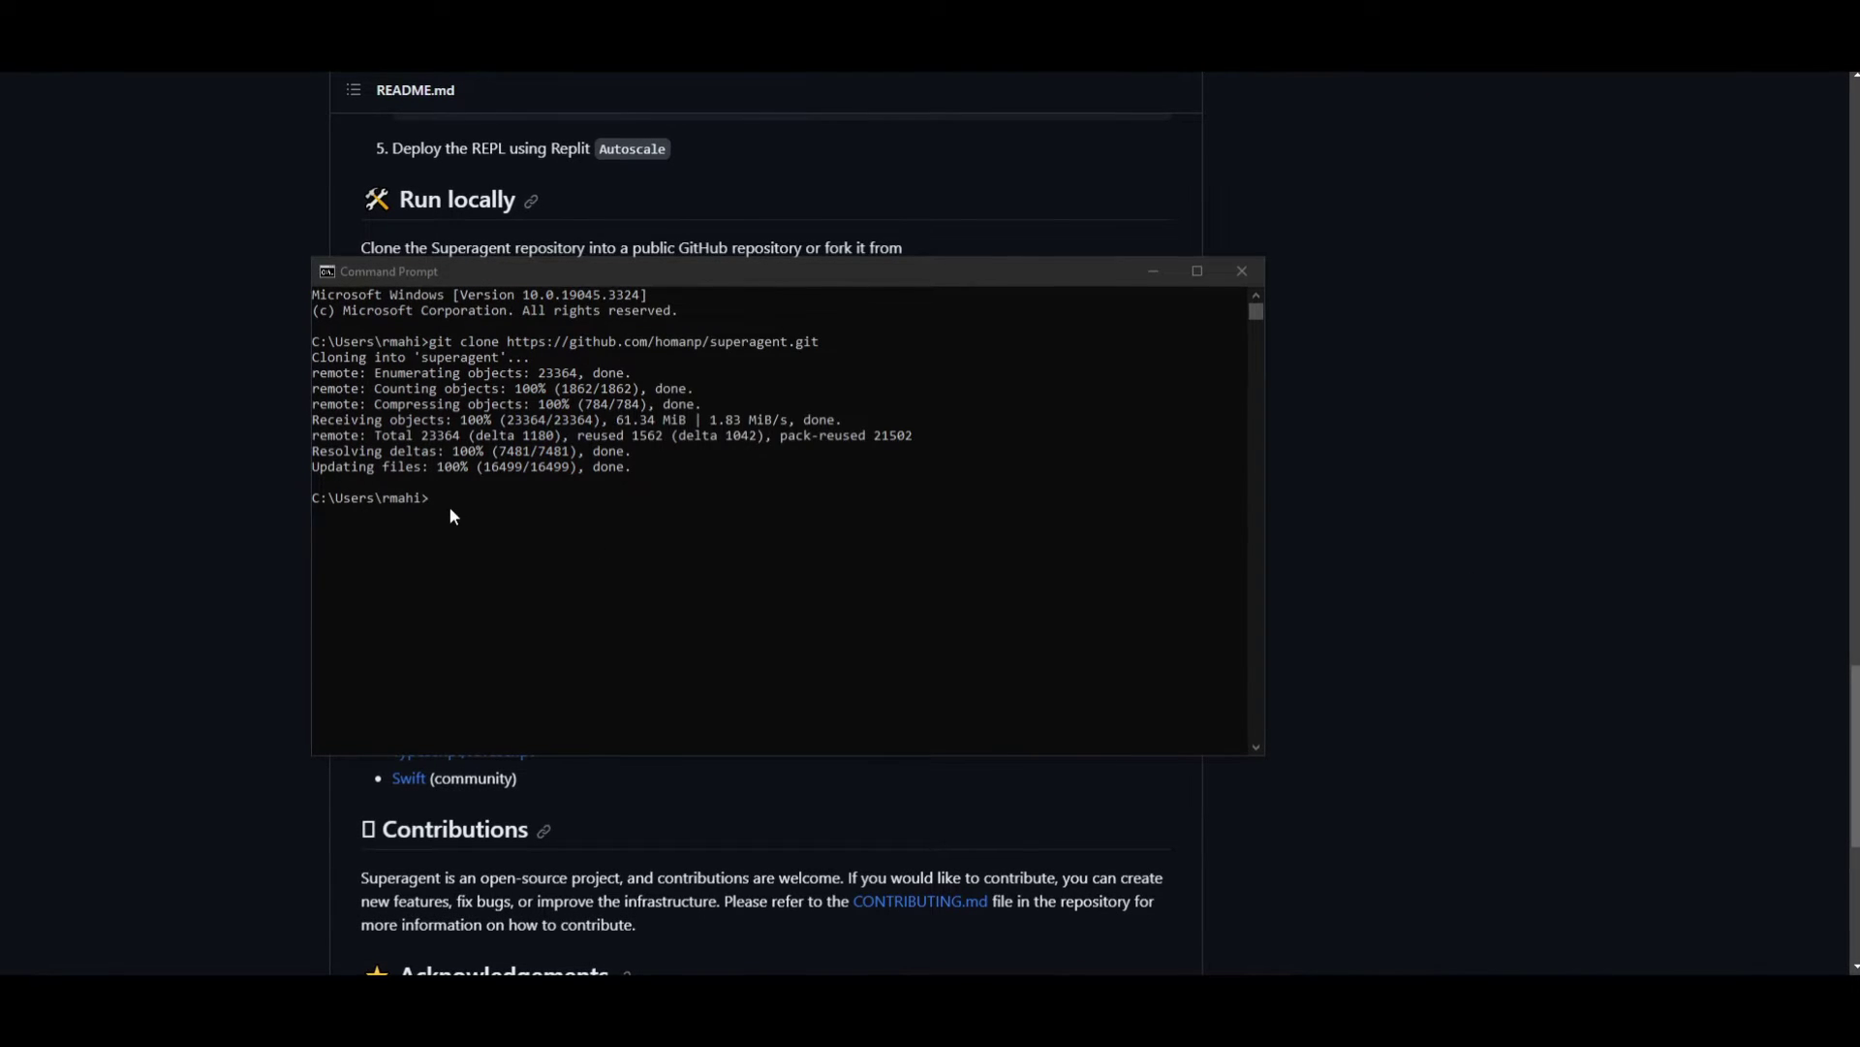
Step: Change the console directory into the cloned superagent folder with cd superagent
click(441, 504)
click(428, 500)
text(cd)
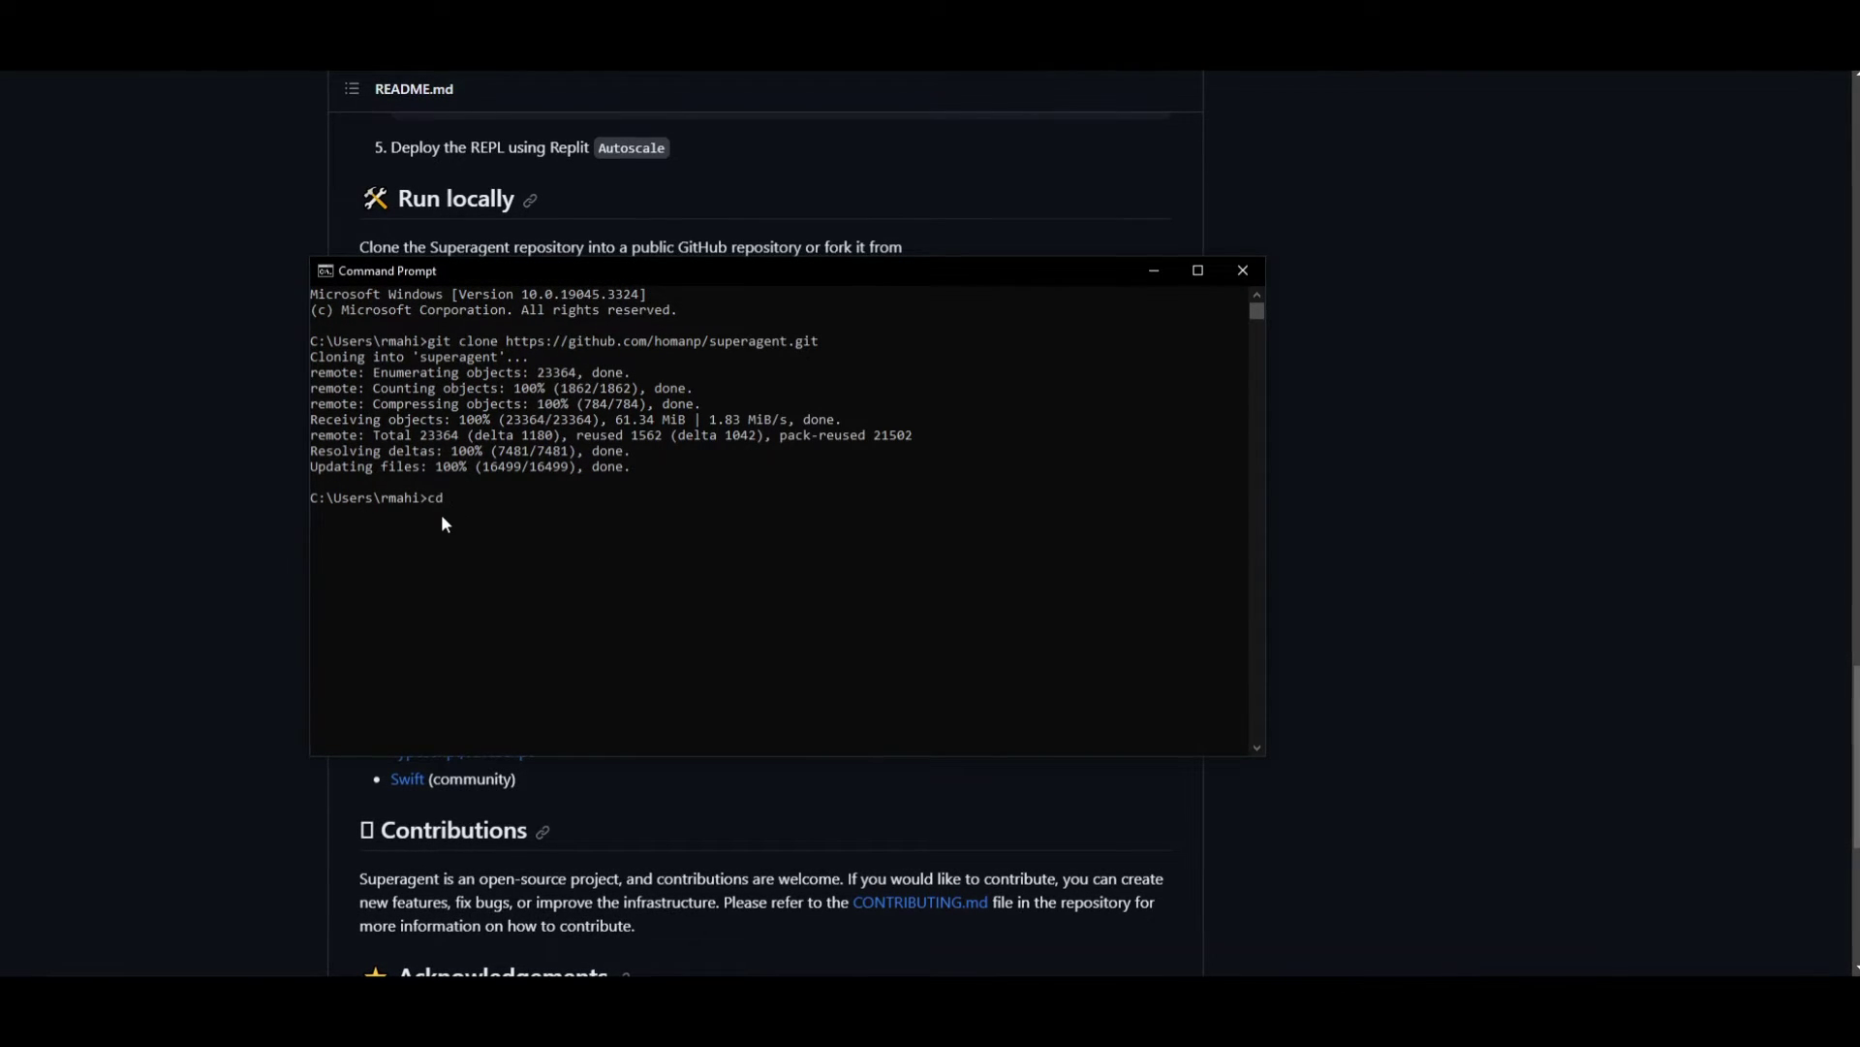
text( u)
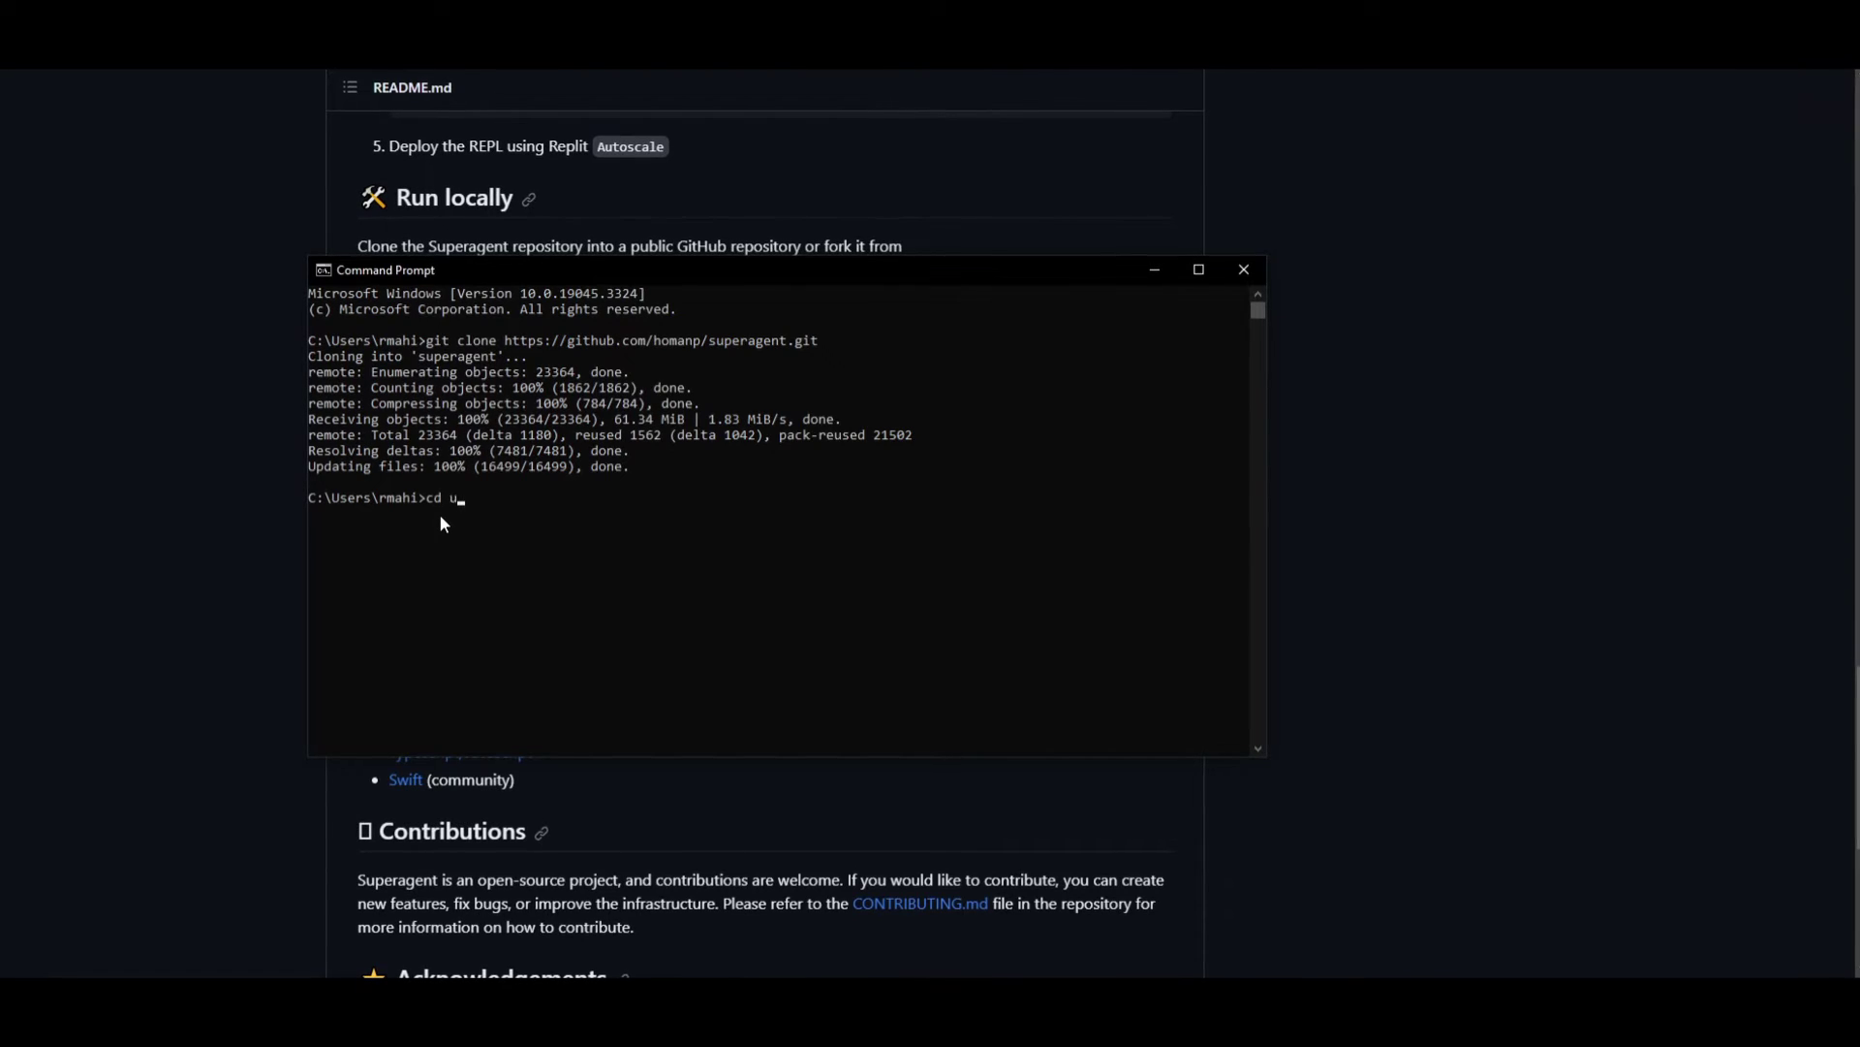
key(BackSpace)
text(supera)
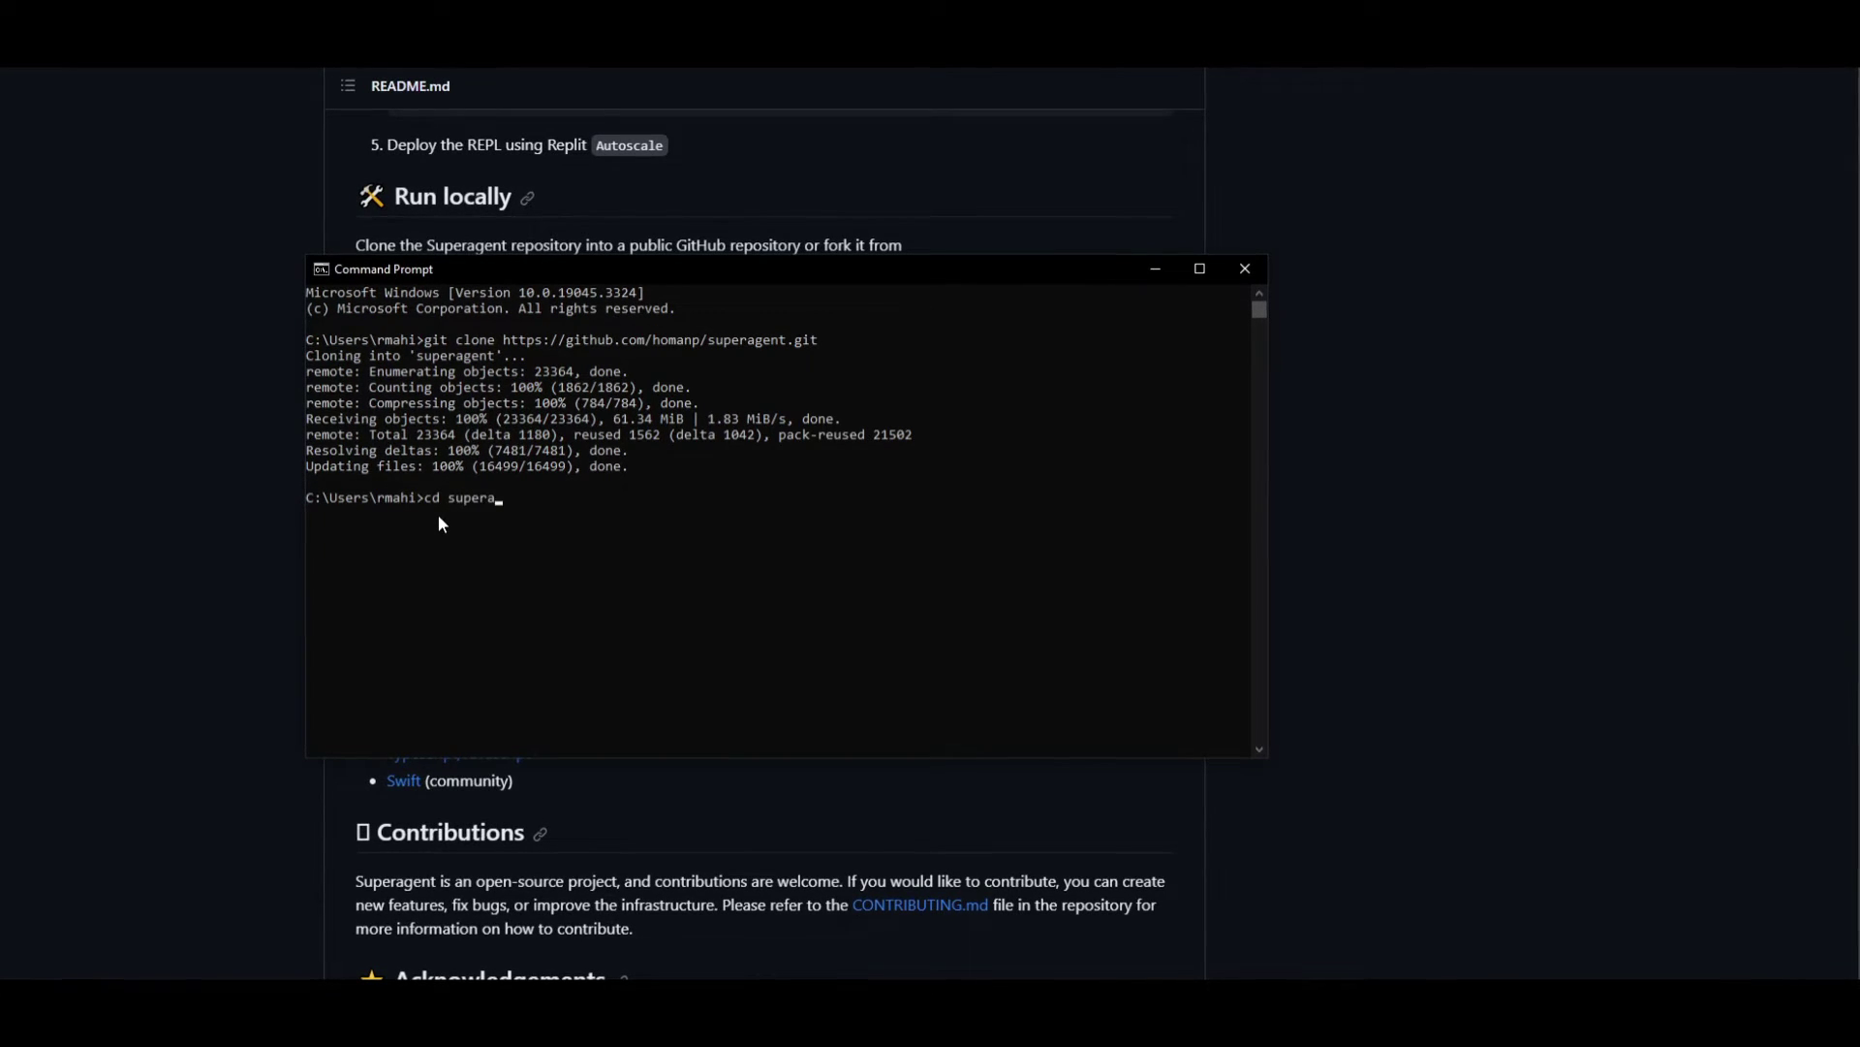
key(Tab)
key(Return)
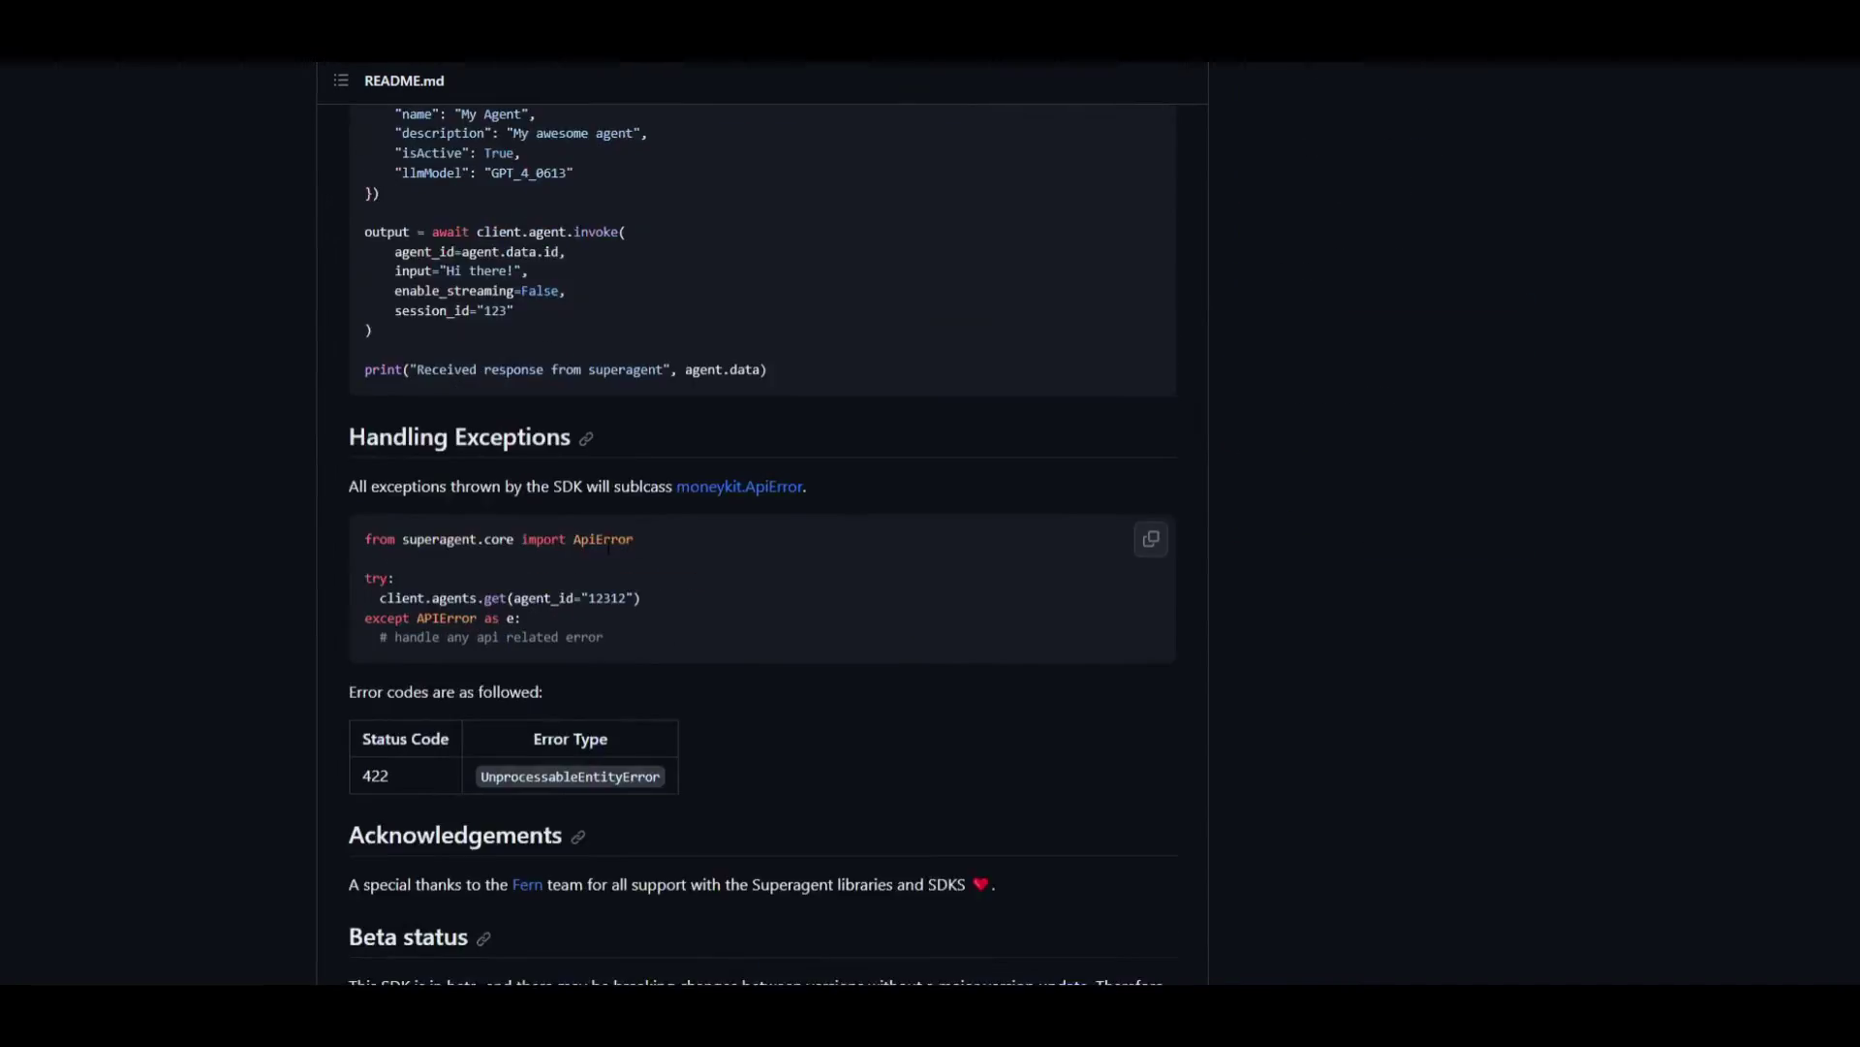
Step: Copy 'pip install superagent-py' from the README and paste it at the prompt
scroll(608, 544, up, 5)
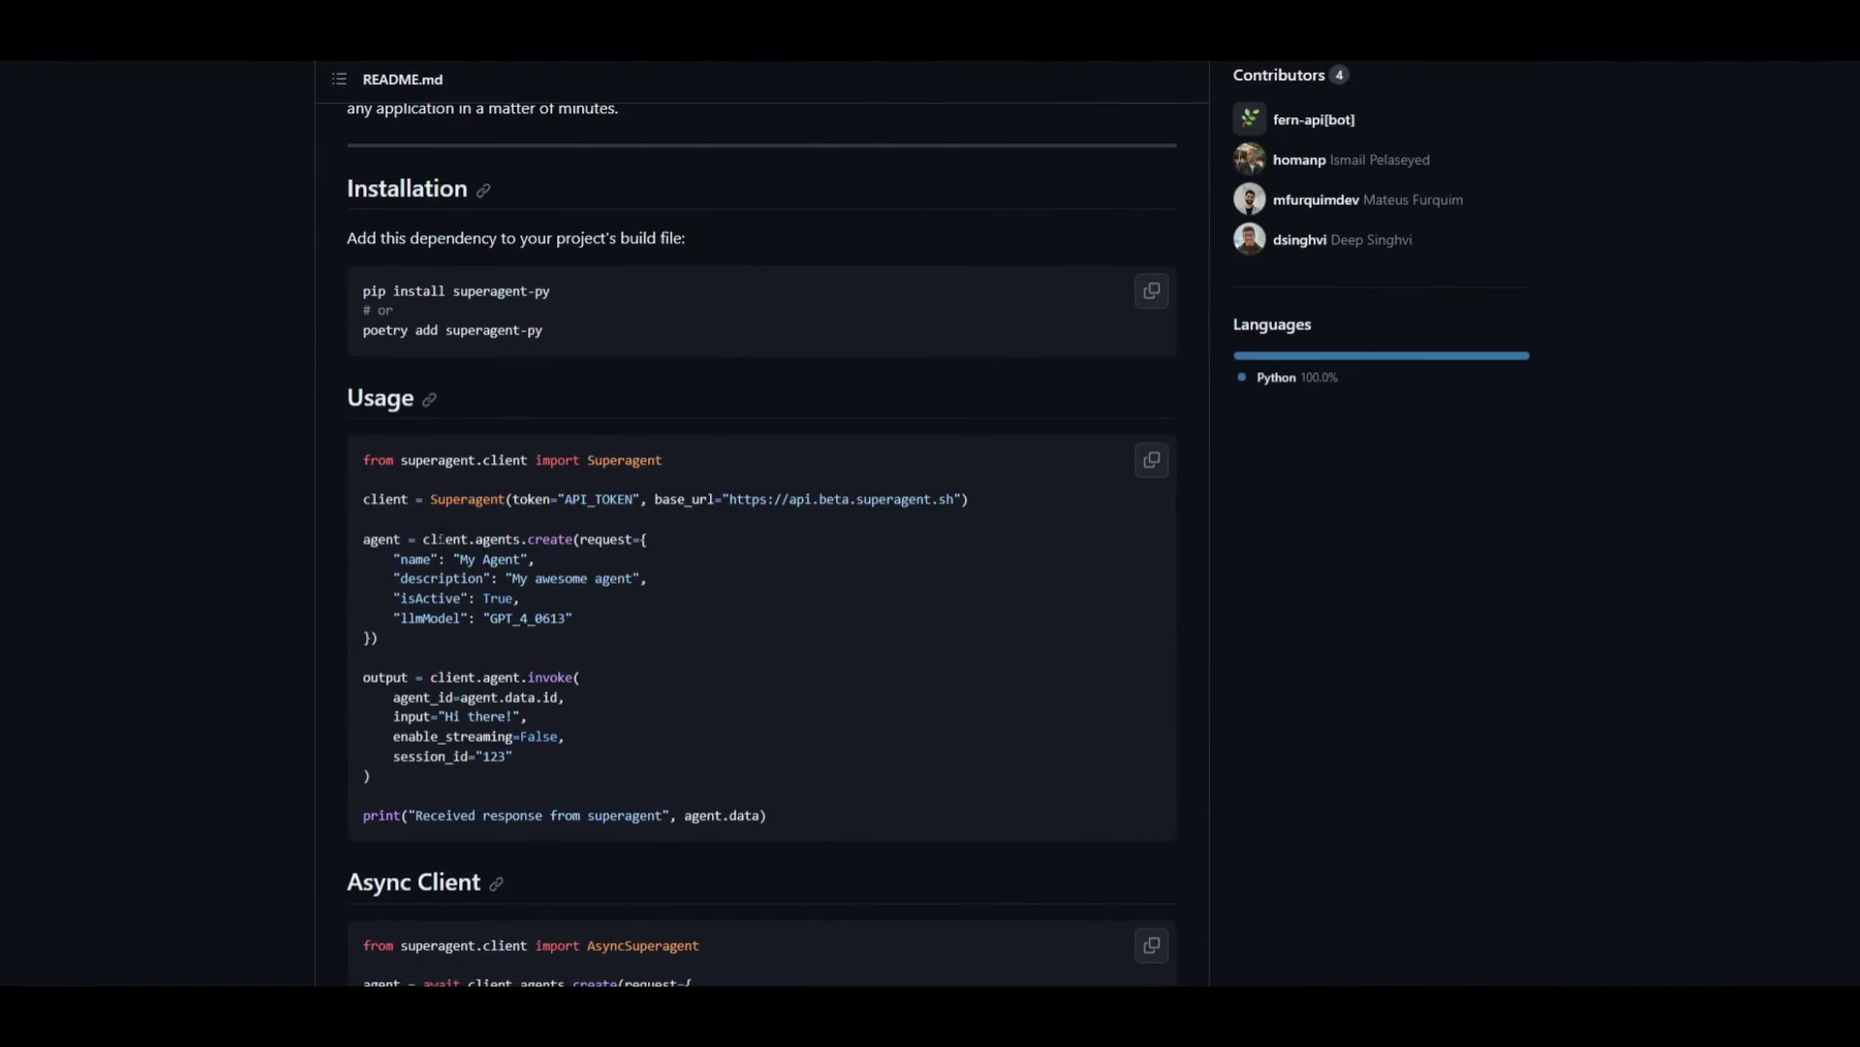
drag(547, 289, 306, 281)
key(ctrl+c)
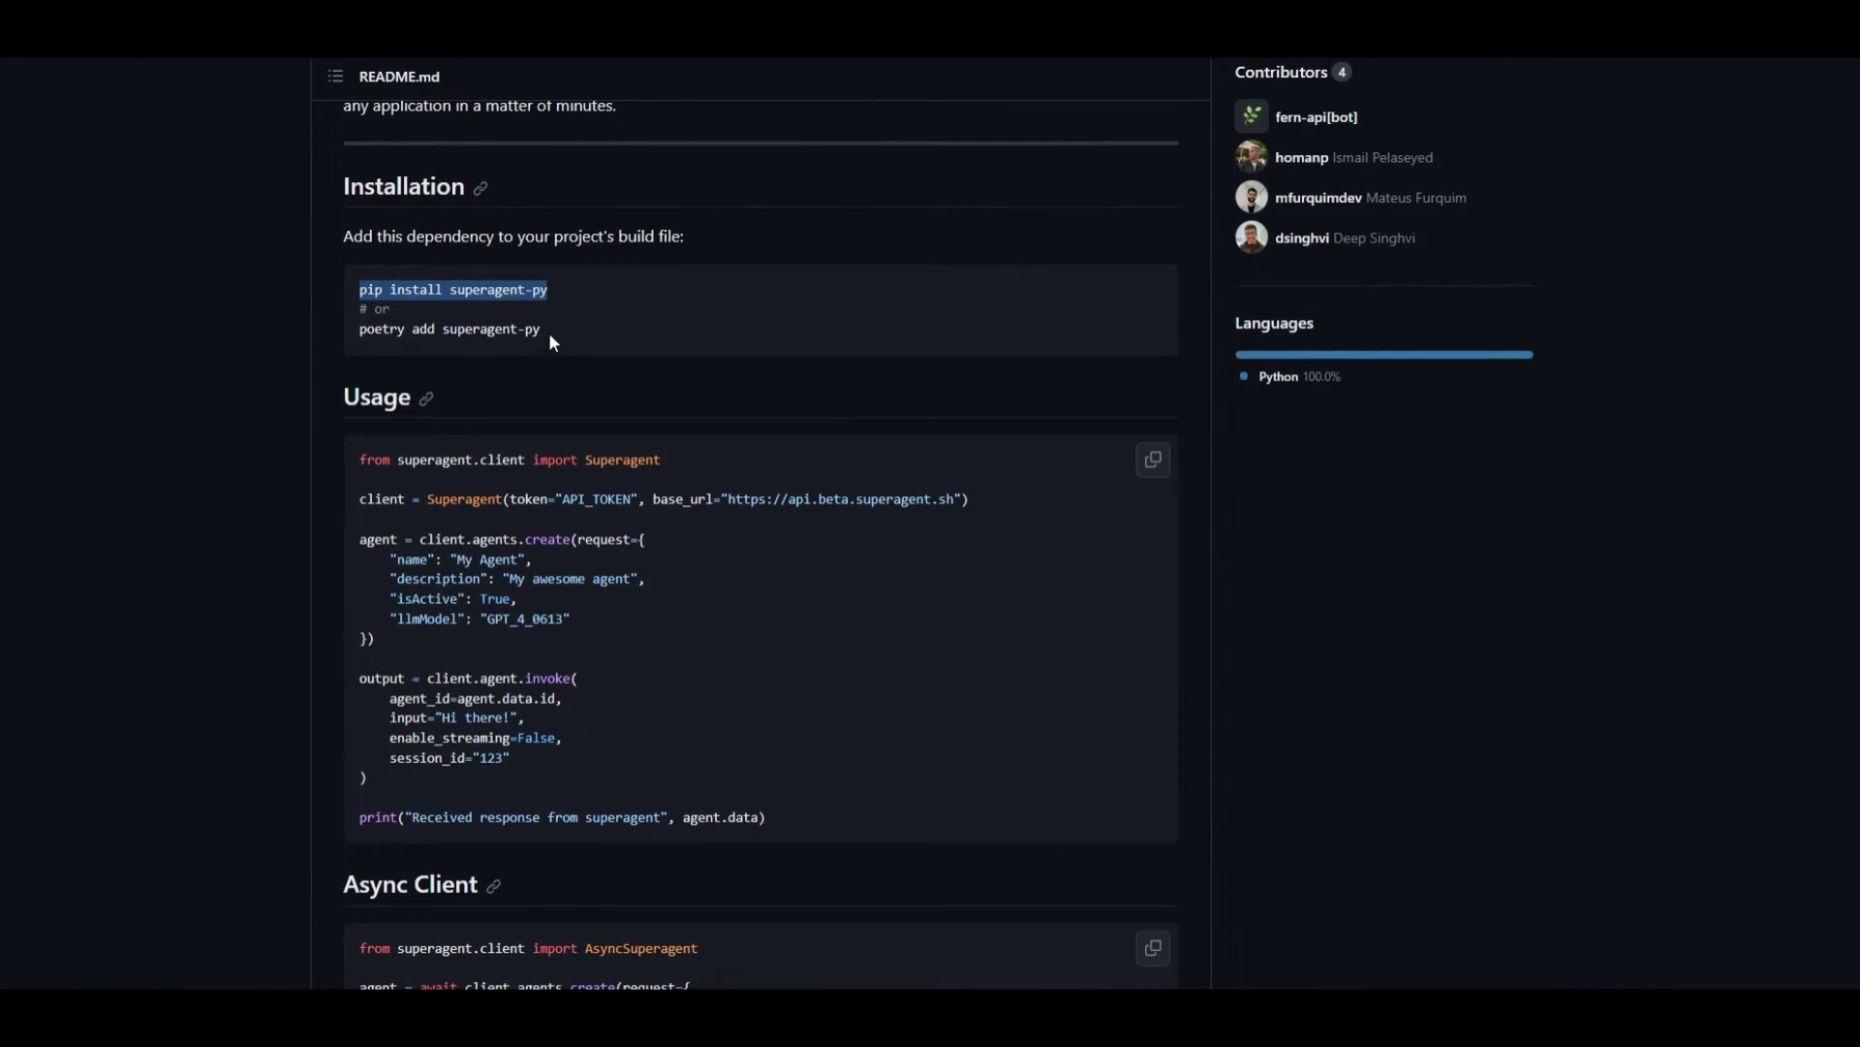
key(alt+Tab)
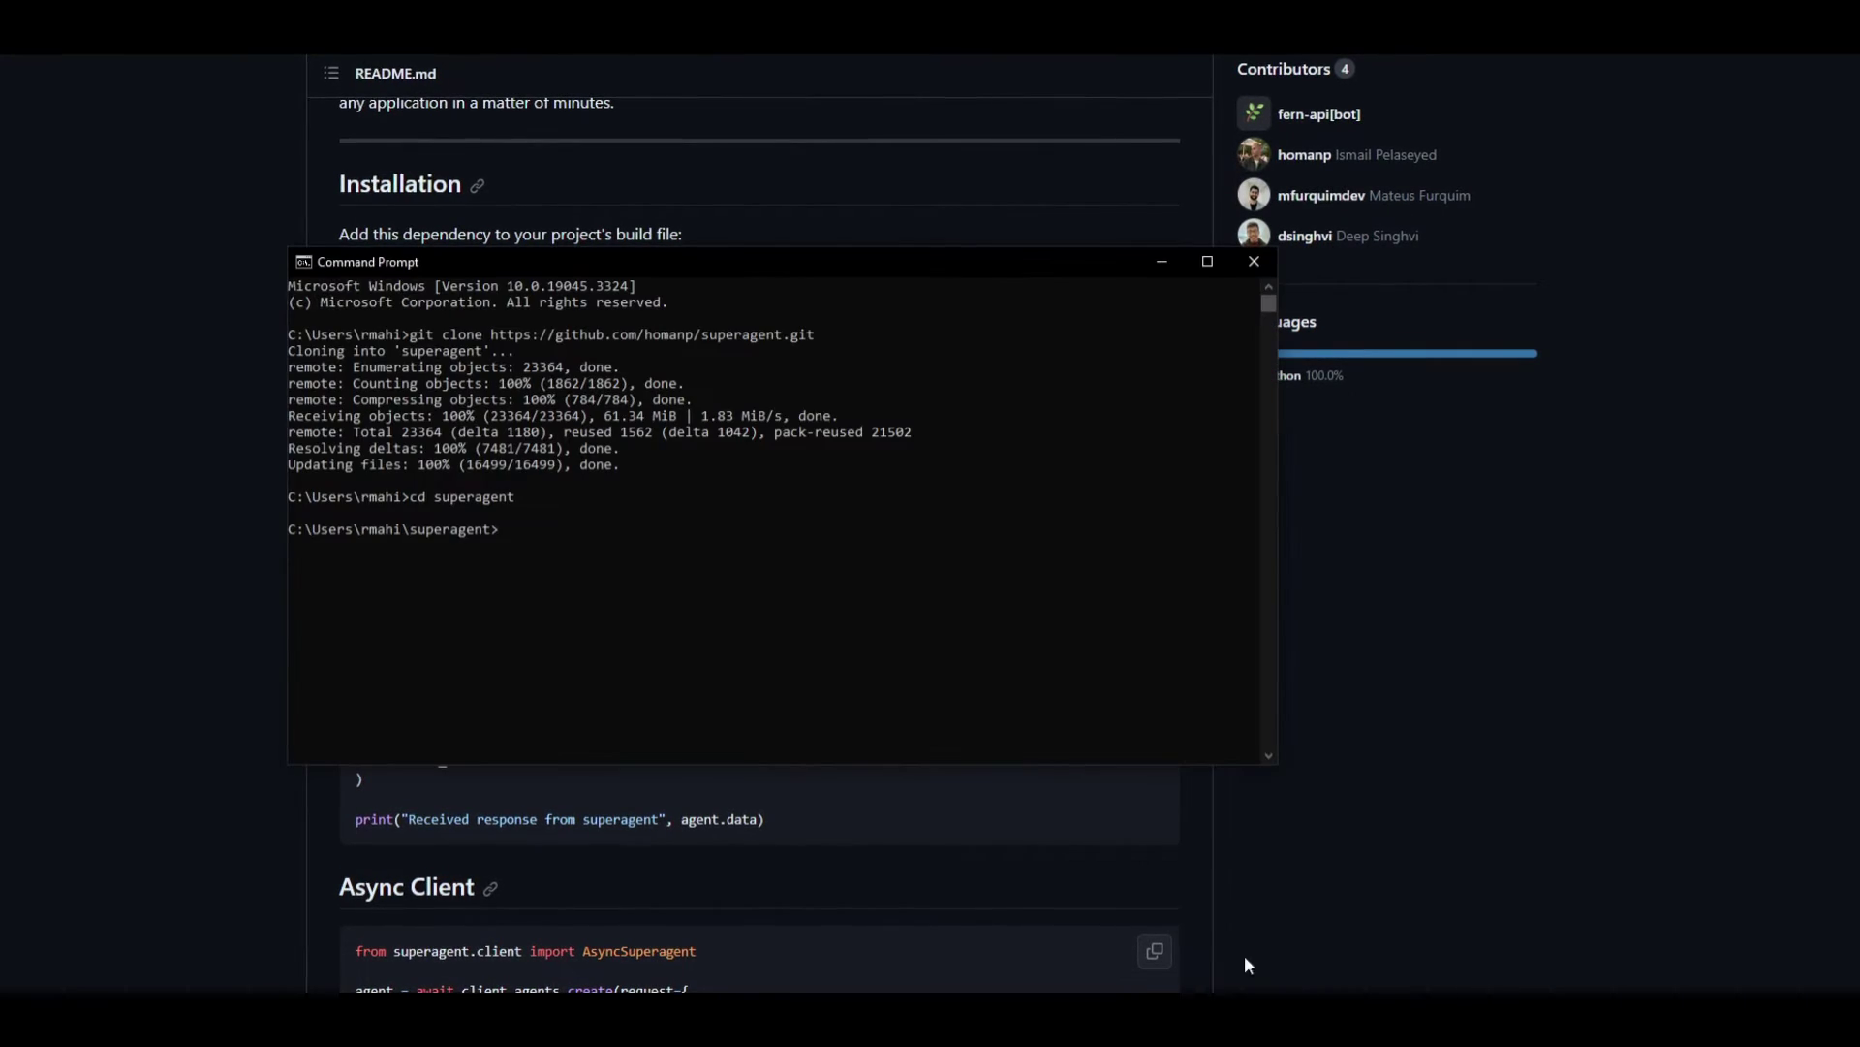
key(ctrl+v)
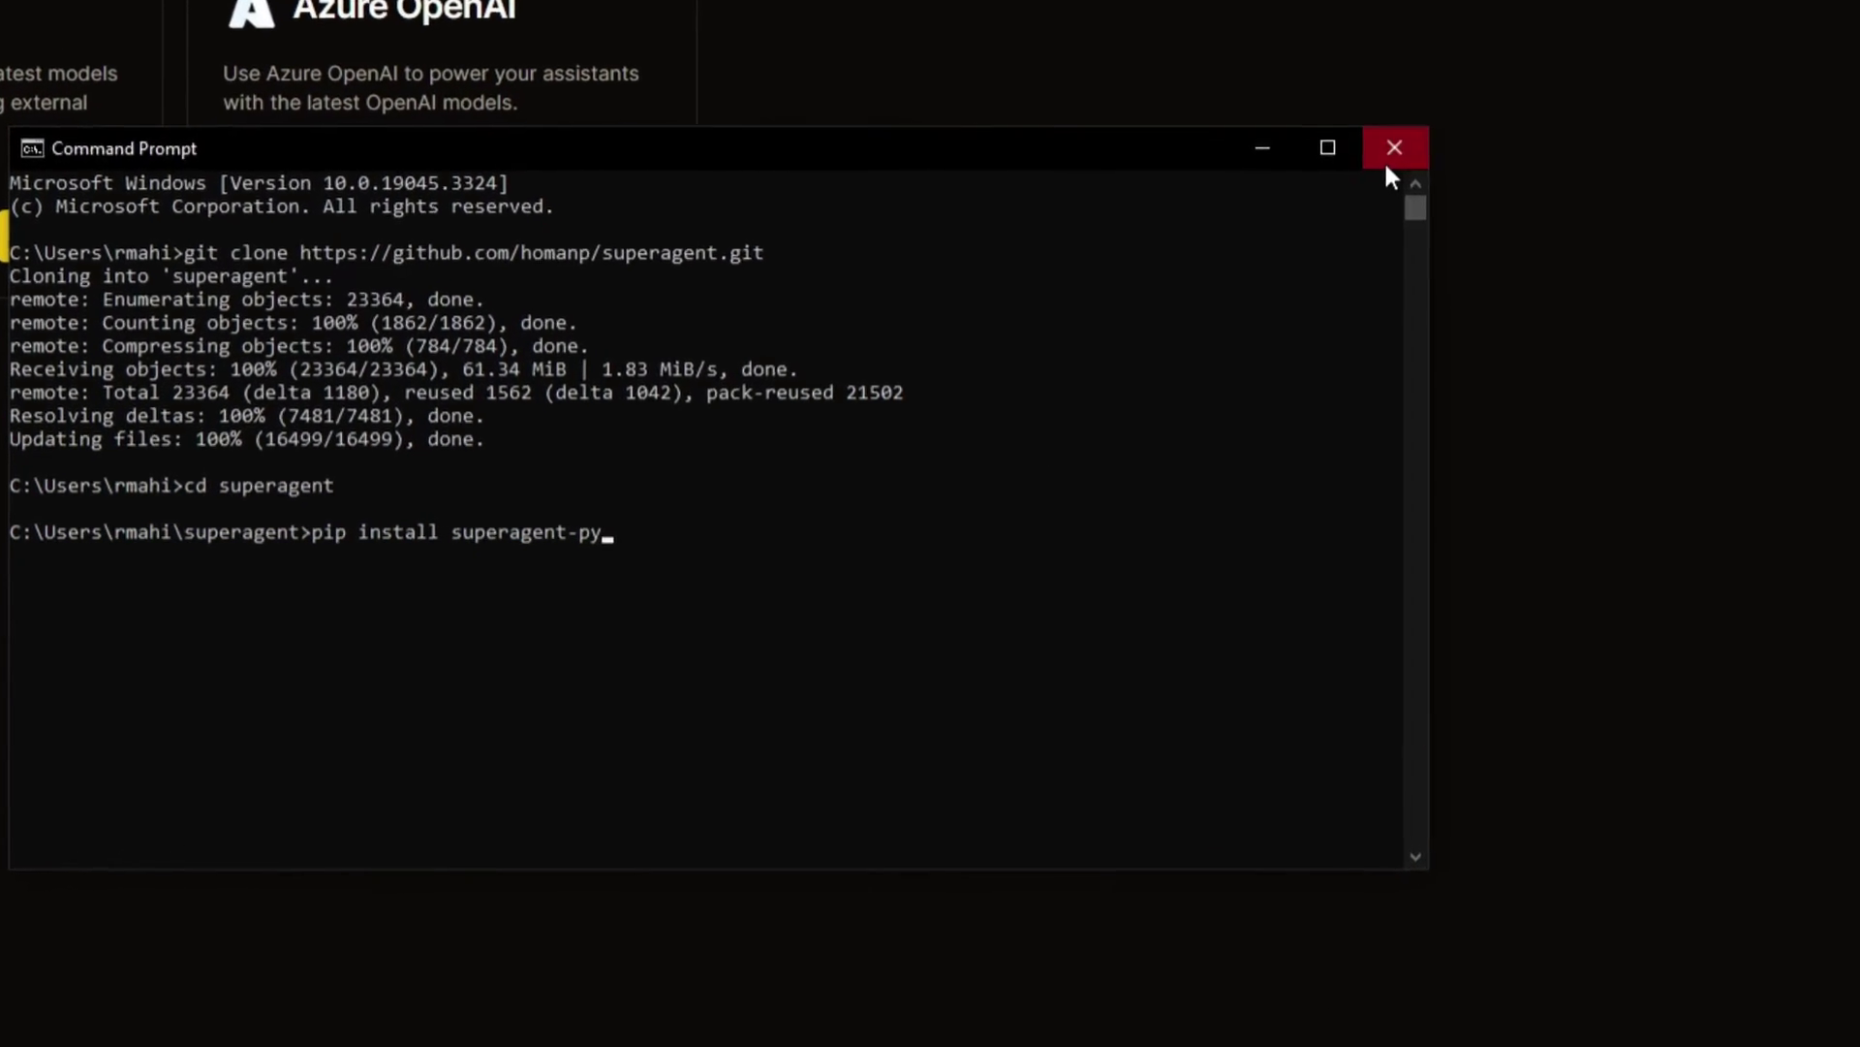
Step: Close the Command Prompt window and scroll back up the superagent-py README
click(1388, 163)
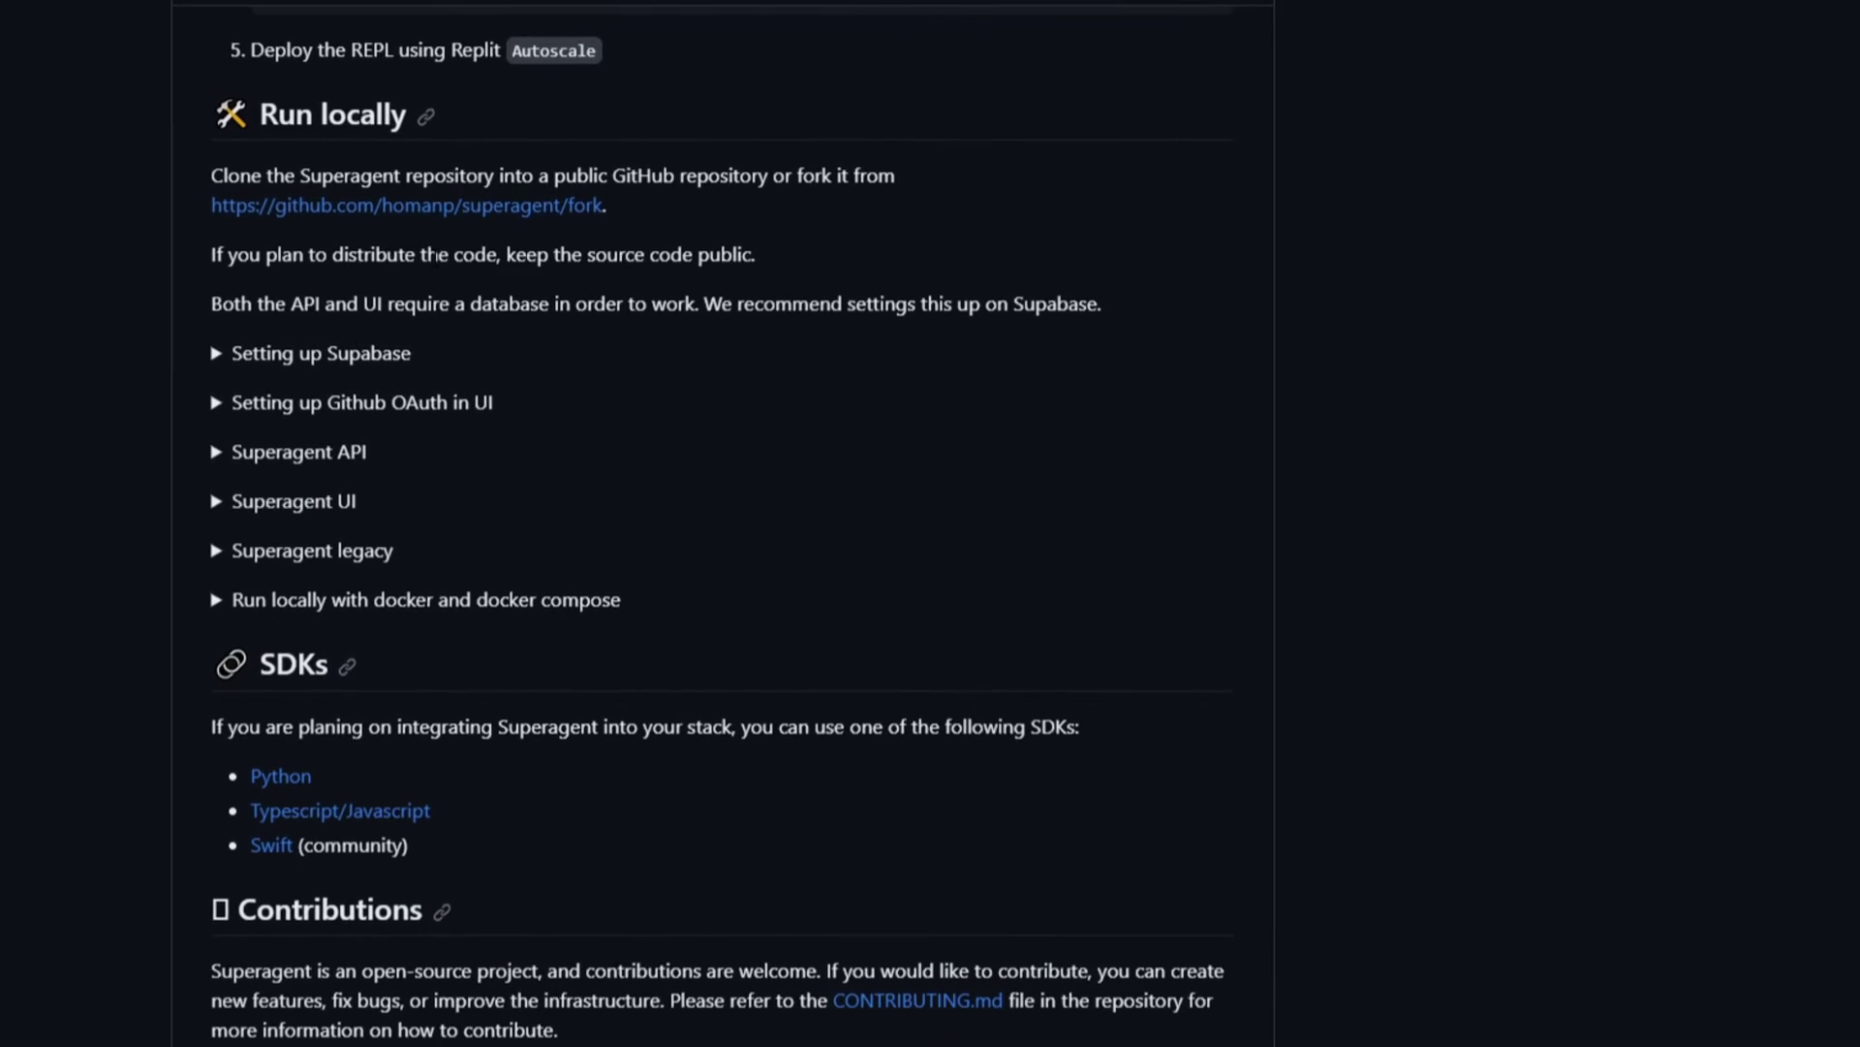
drag(427, 255, 304, 255)
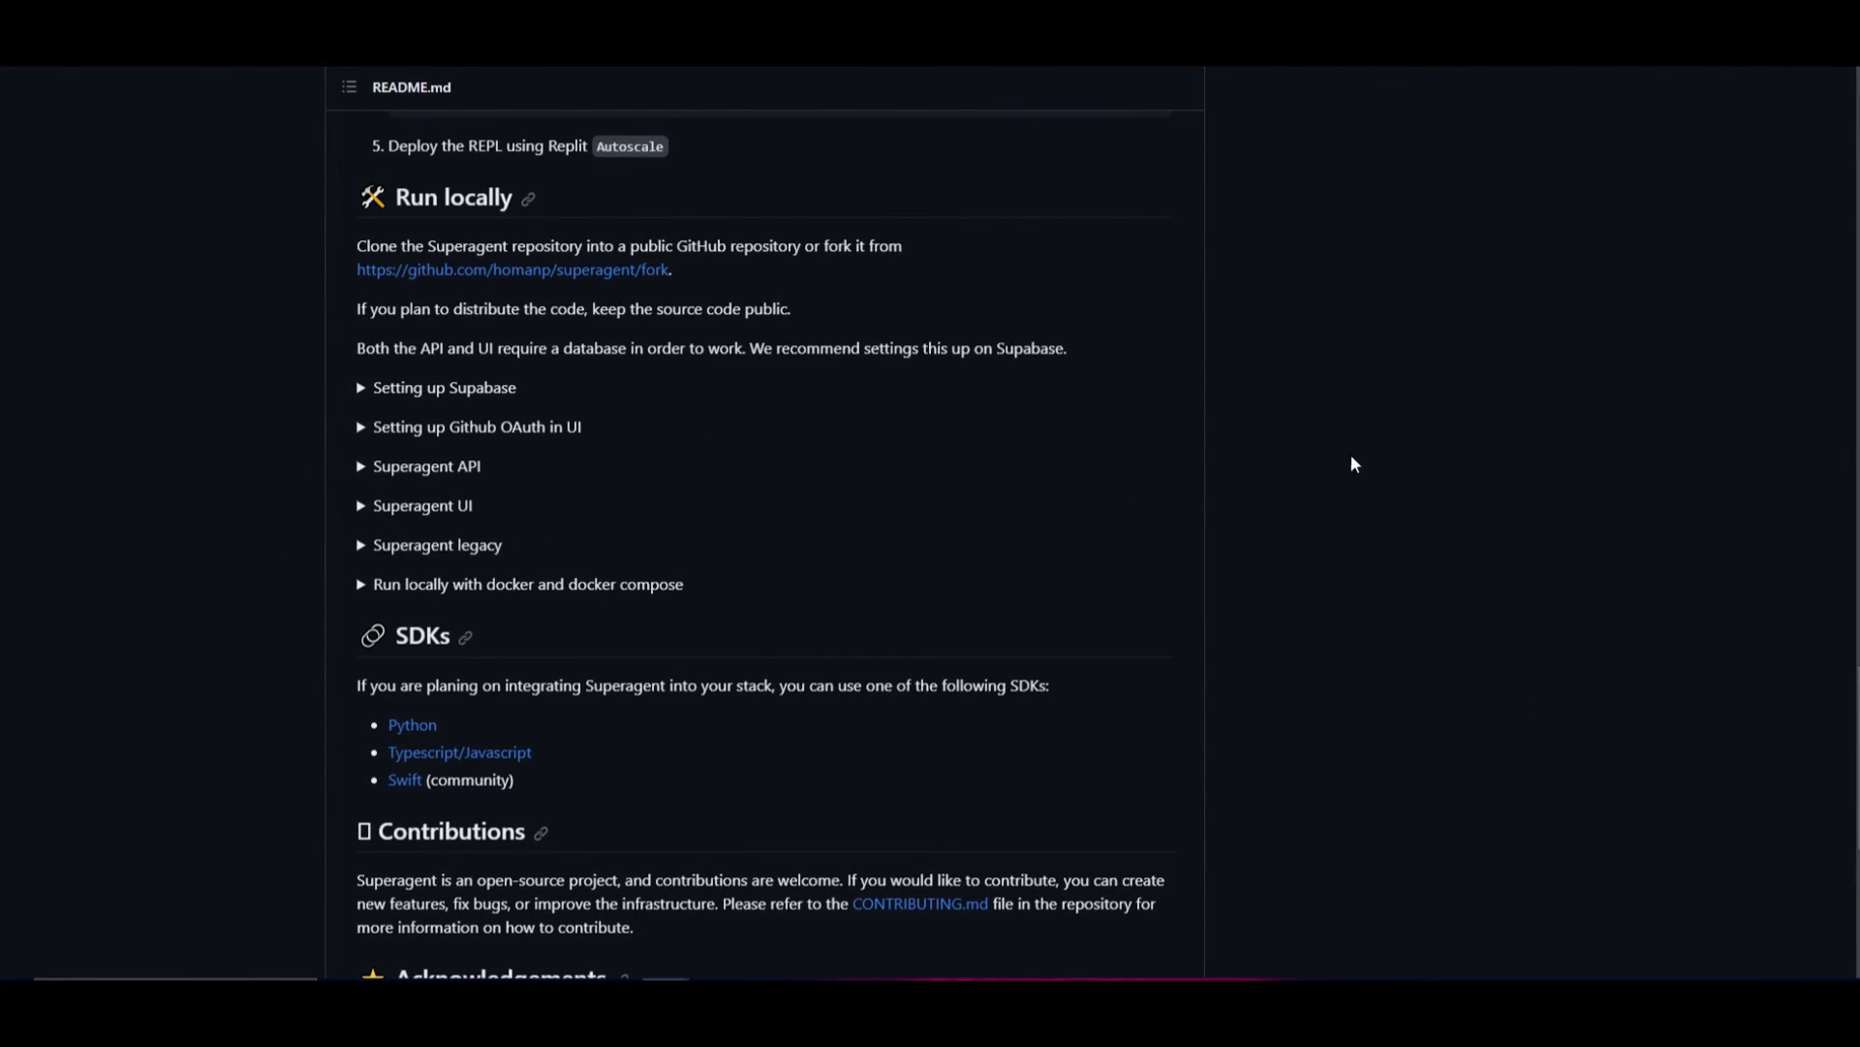
scroll(1030, 569, up, 20)
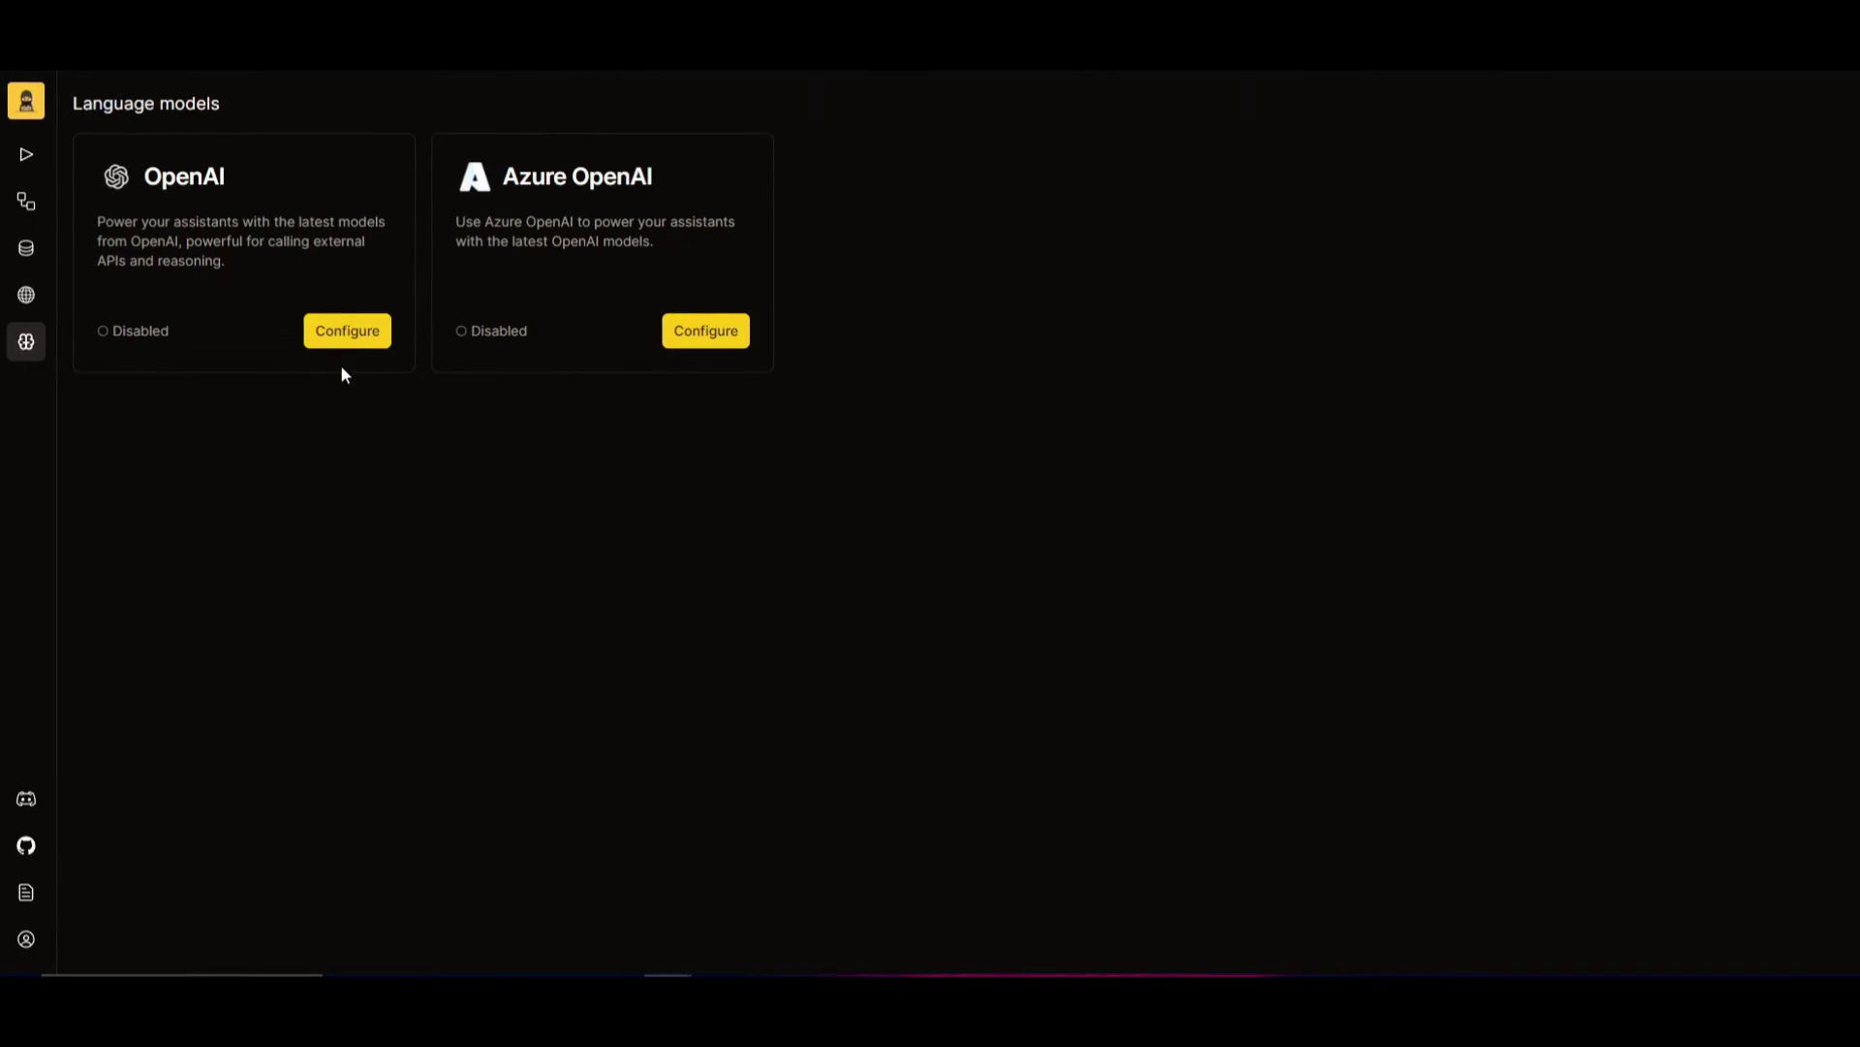
Step: Look at OpenAI's Configure form, then start a New Agent from the Agents list
click(347, 340)
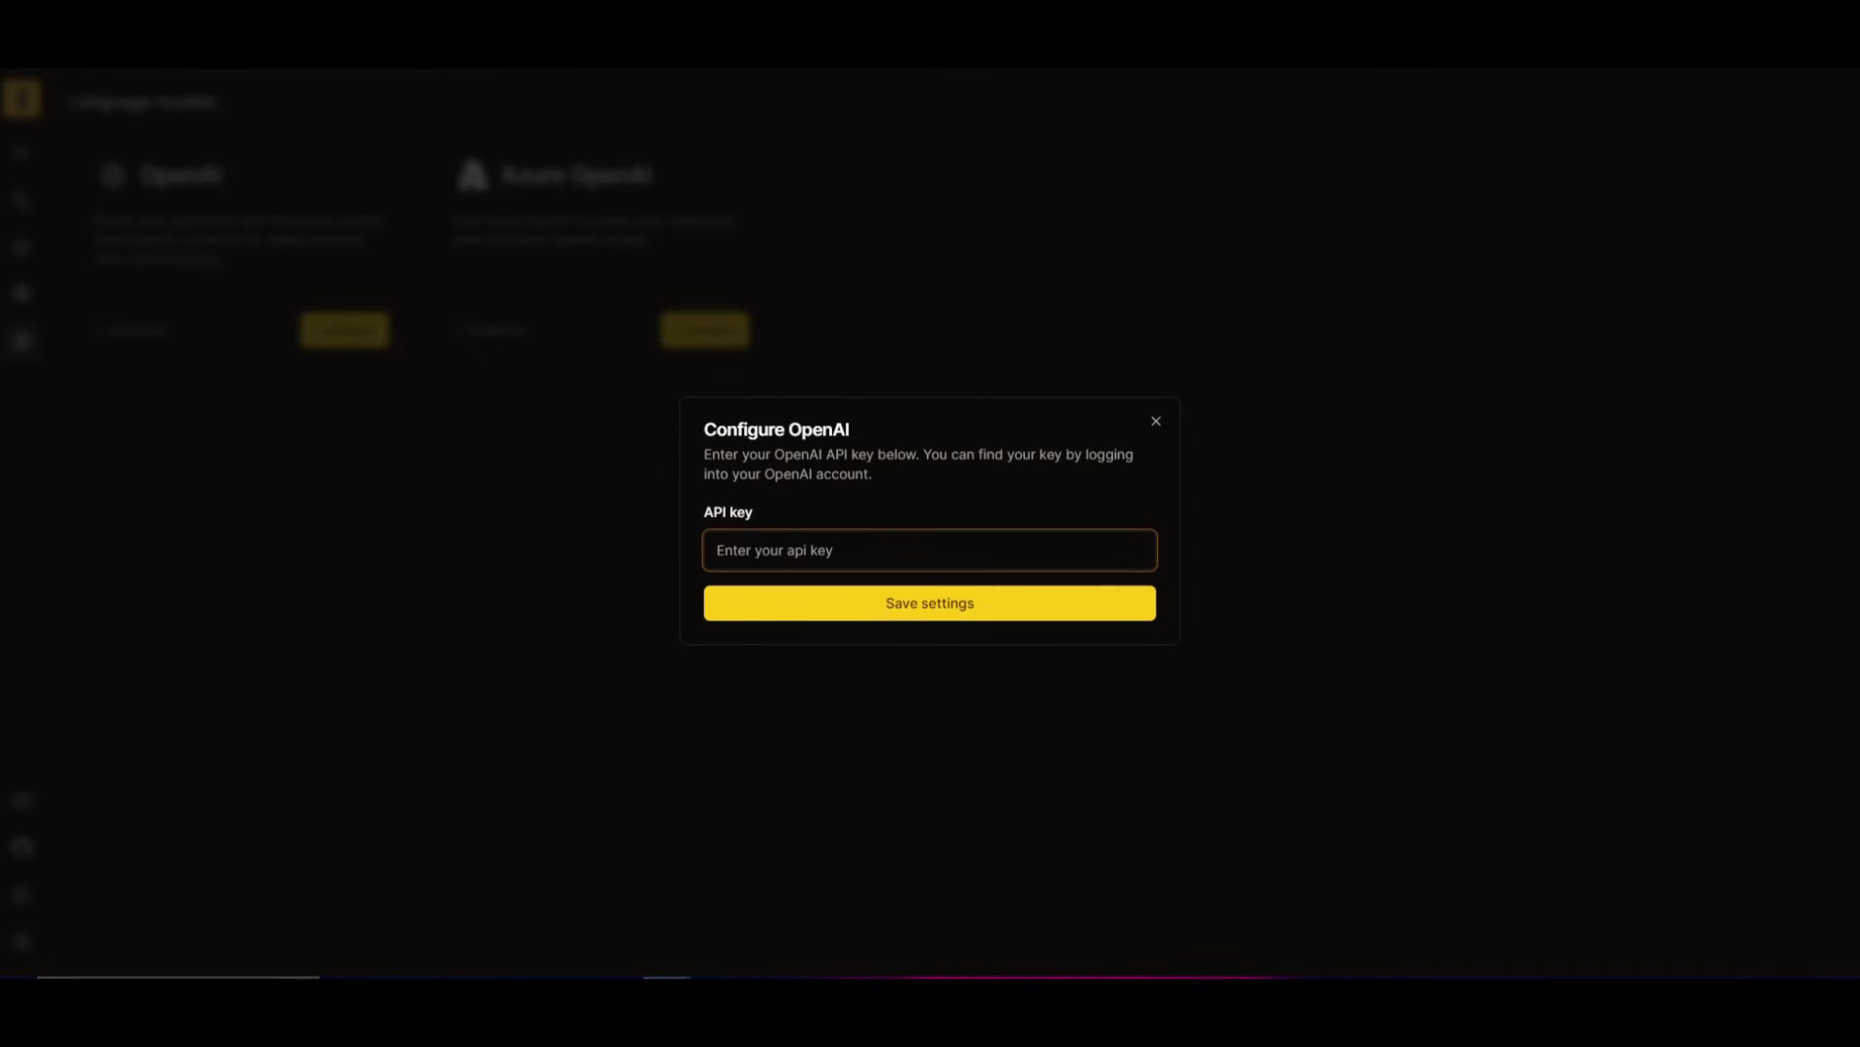
click(1155, 419)
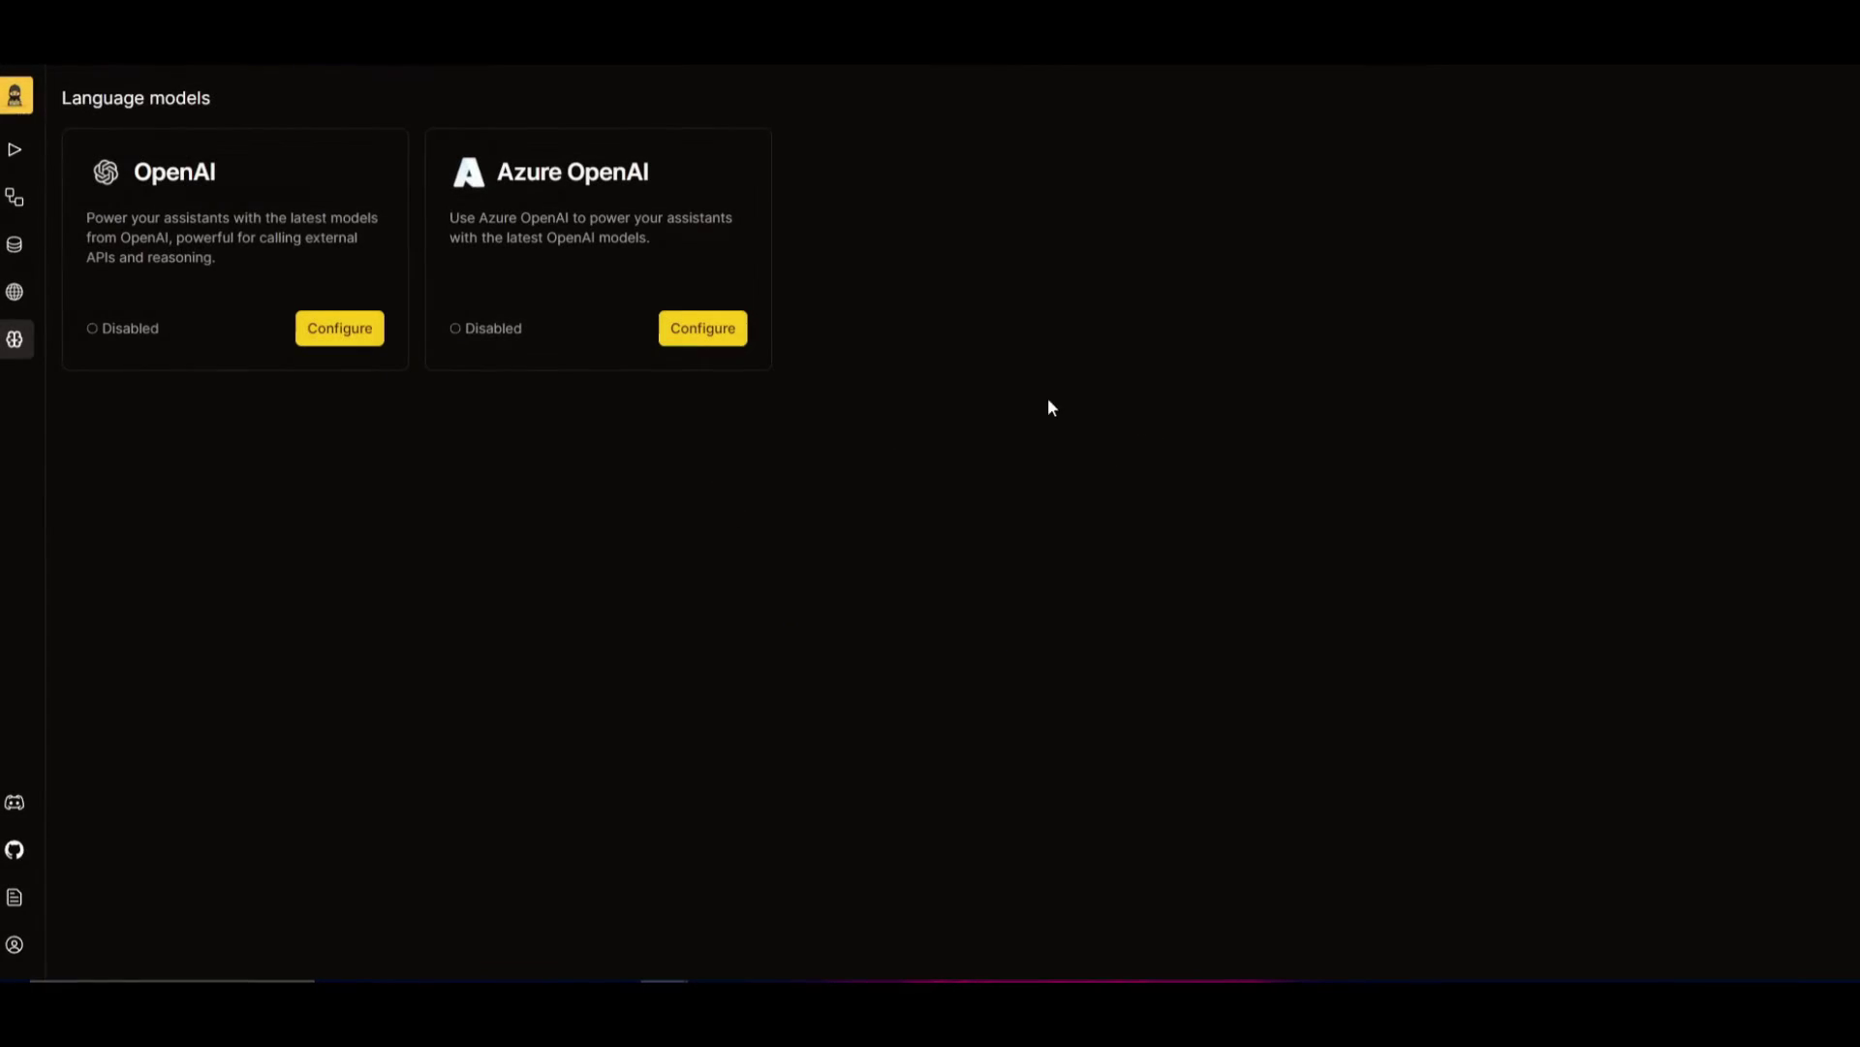
click(5, 151)
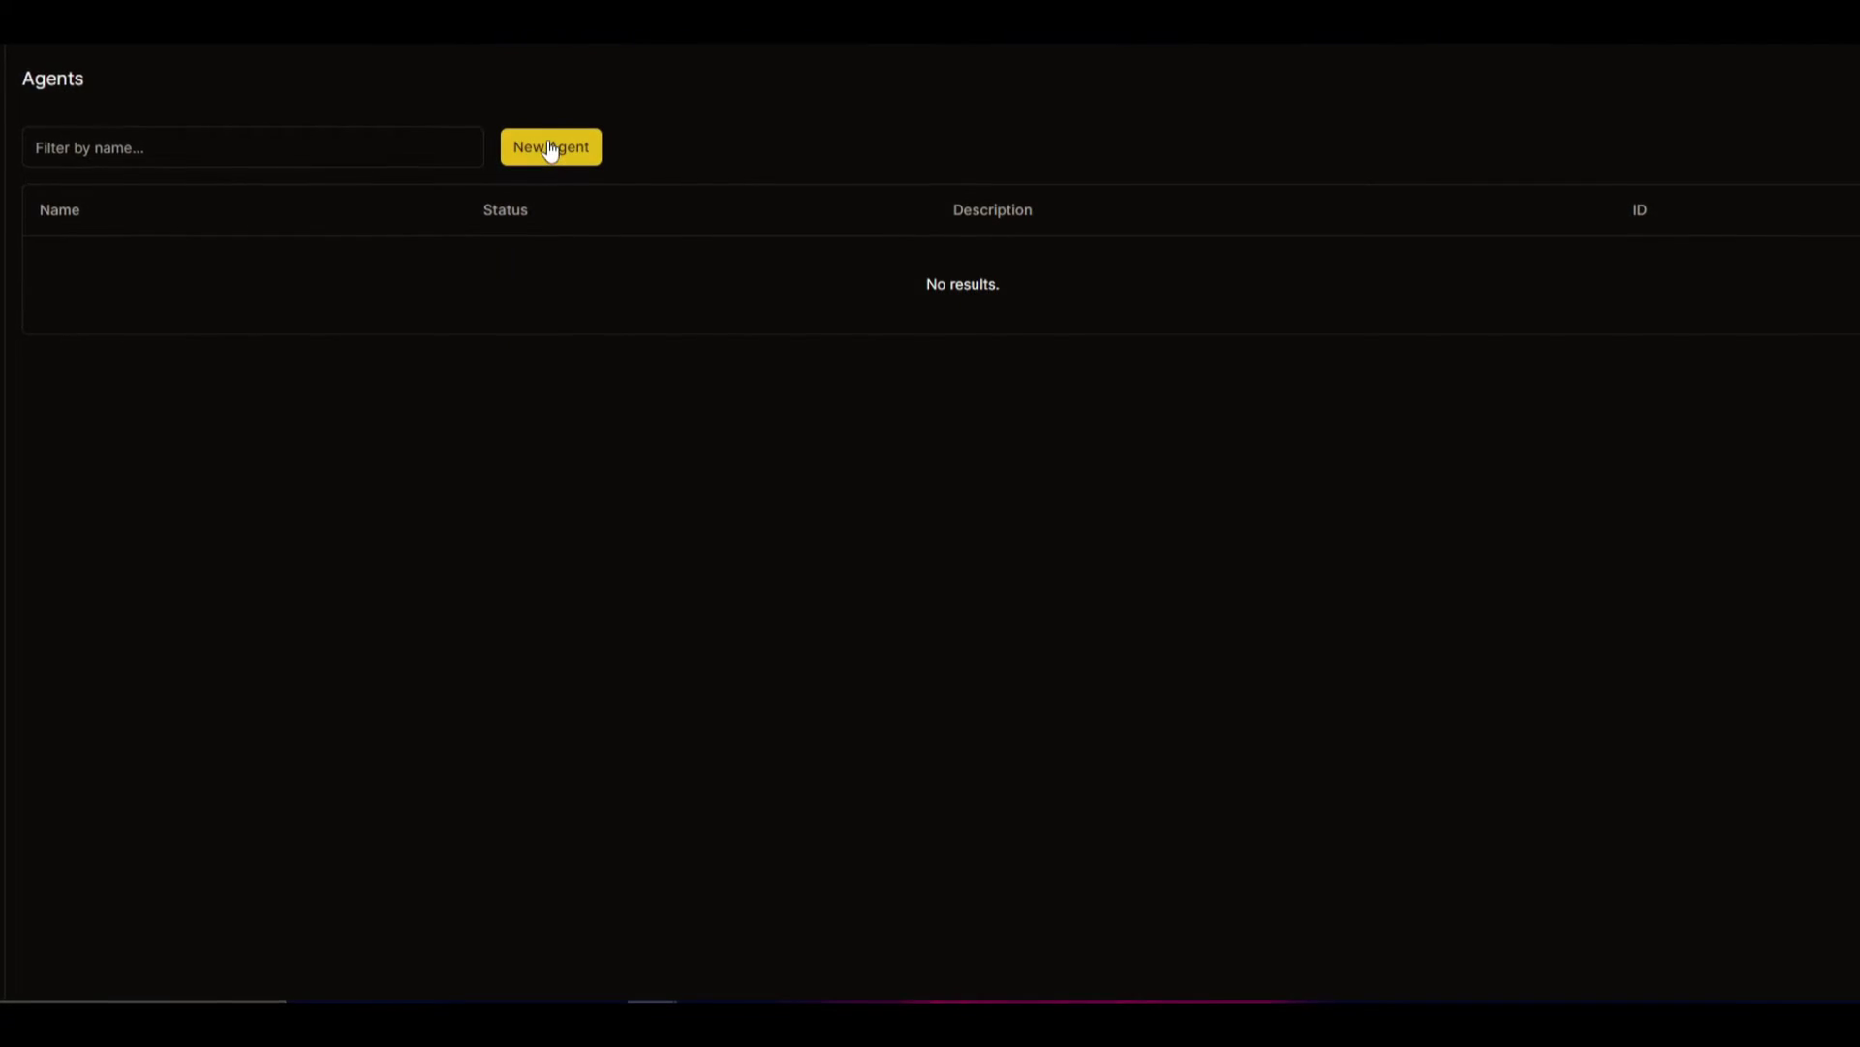
click(553, 149)
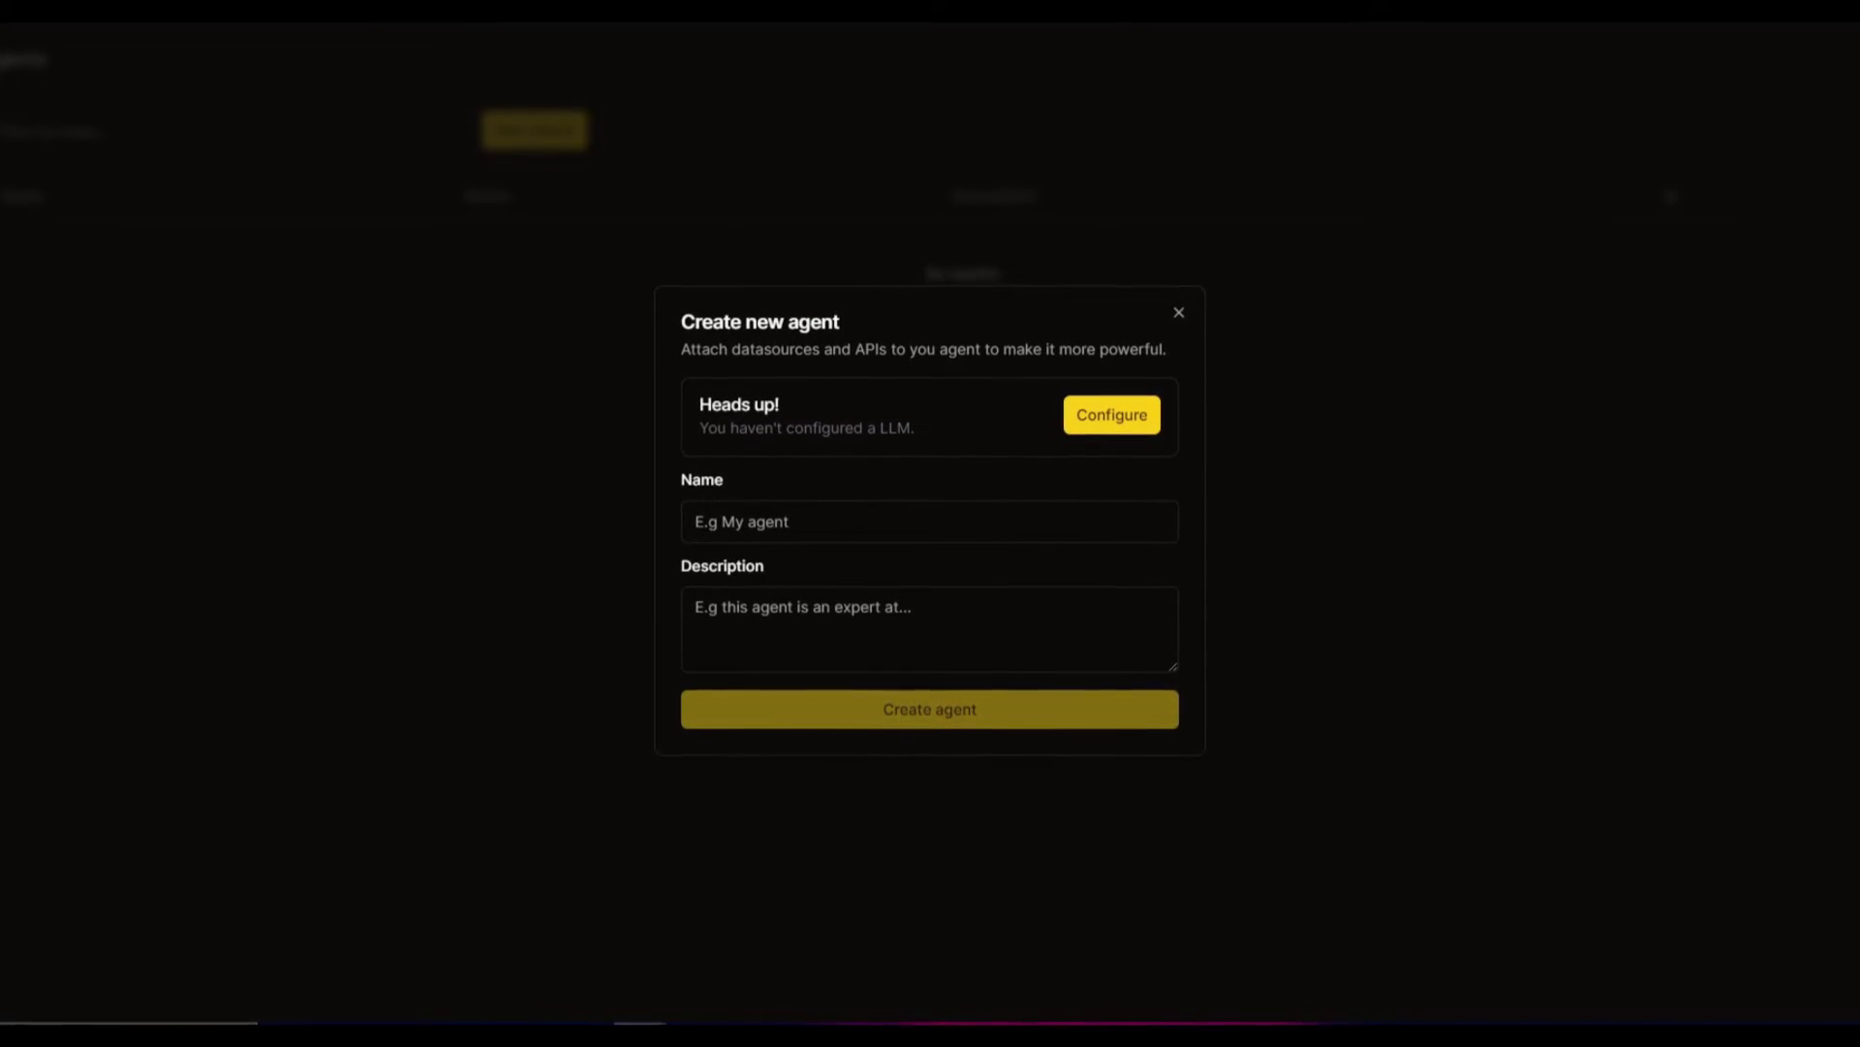
click(882, 639)
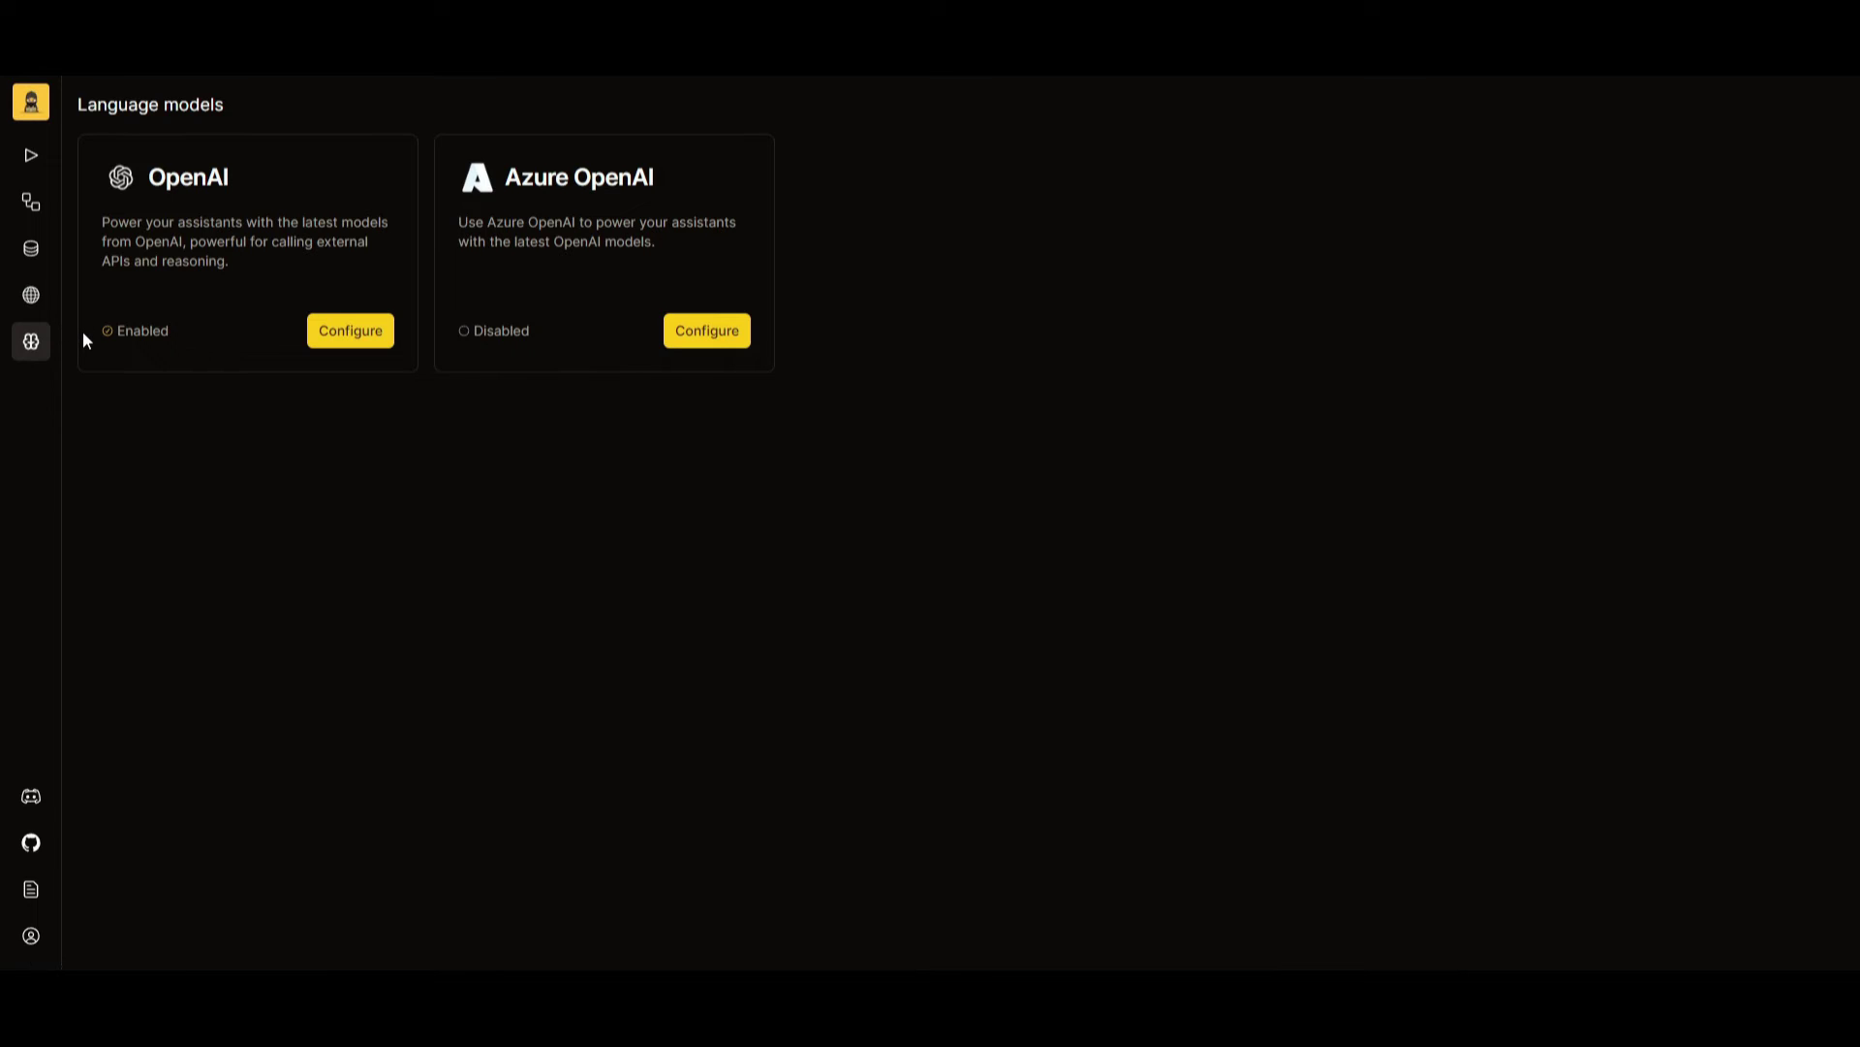
Step: Review the account's Api keys and Appearance settings, then go to the APIs page
click(31, 936)
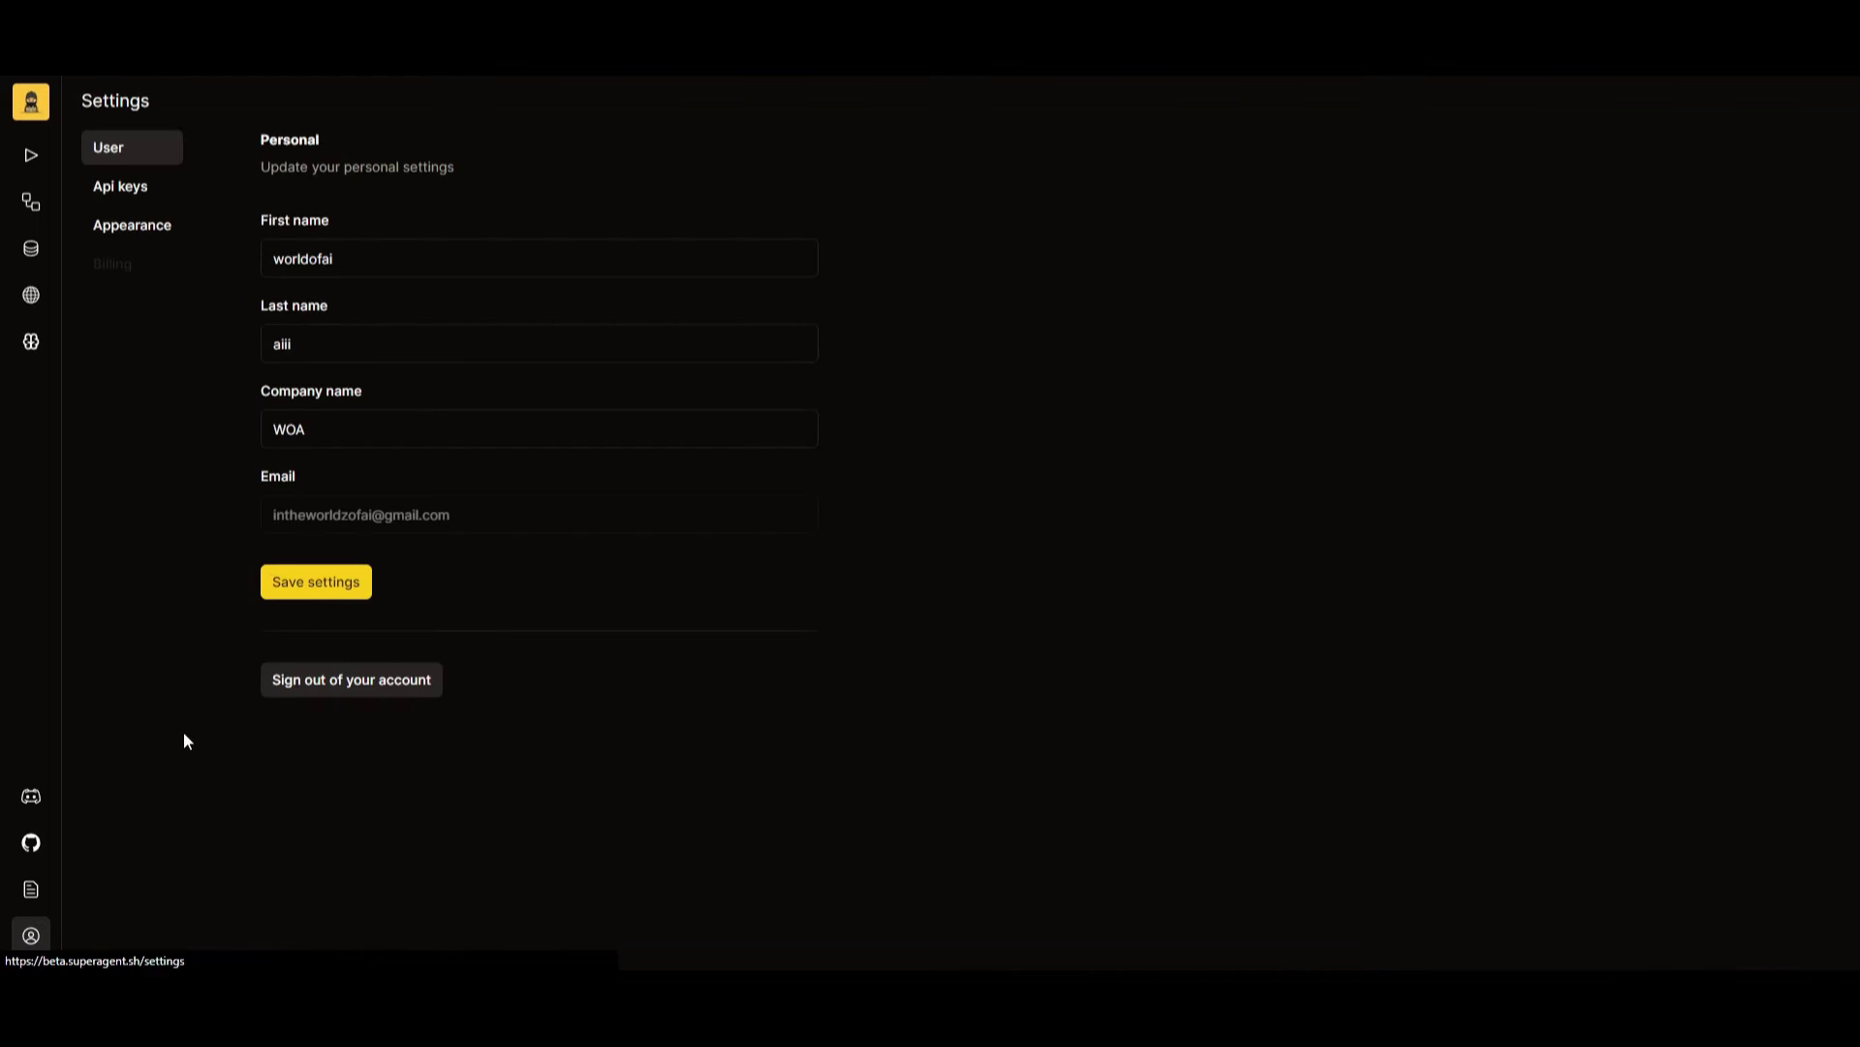
click(121, 188)
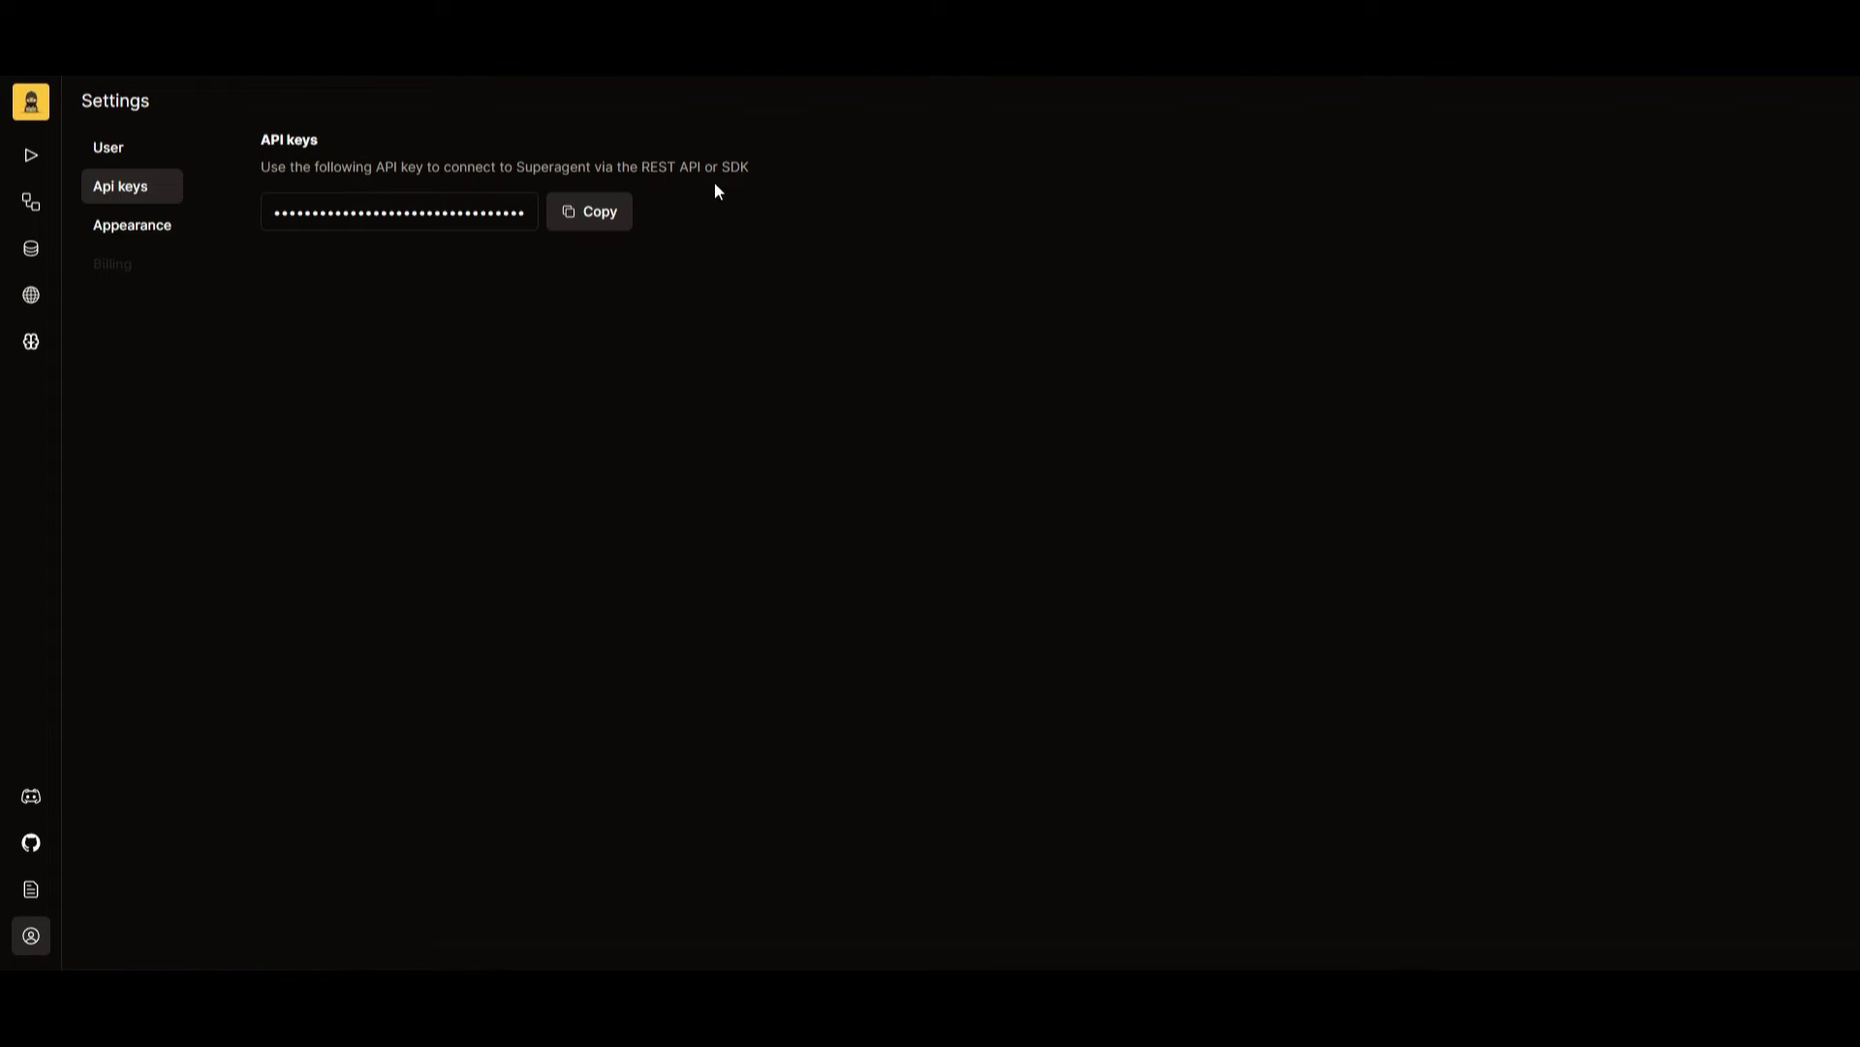
click(148, 231)
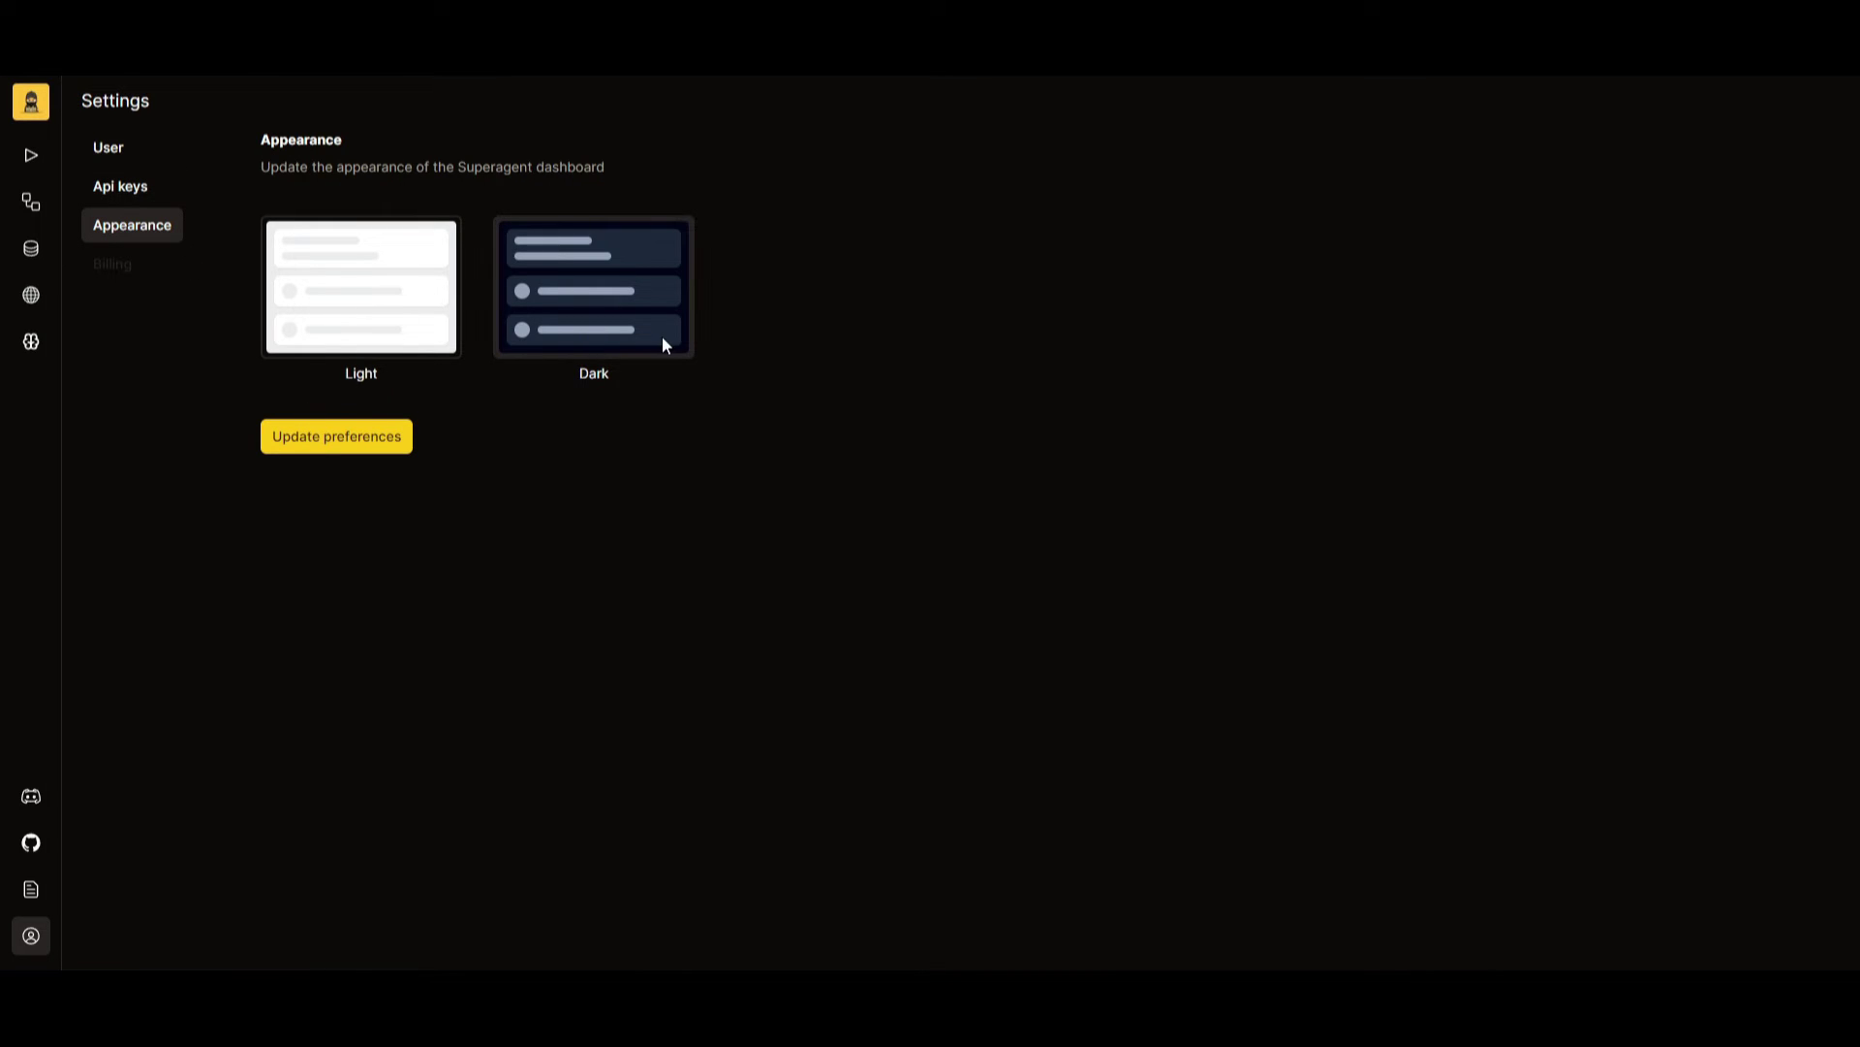
click(37, 312)
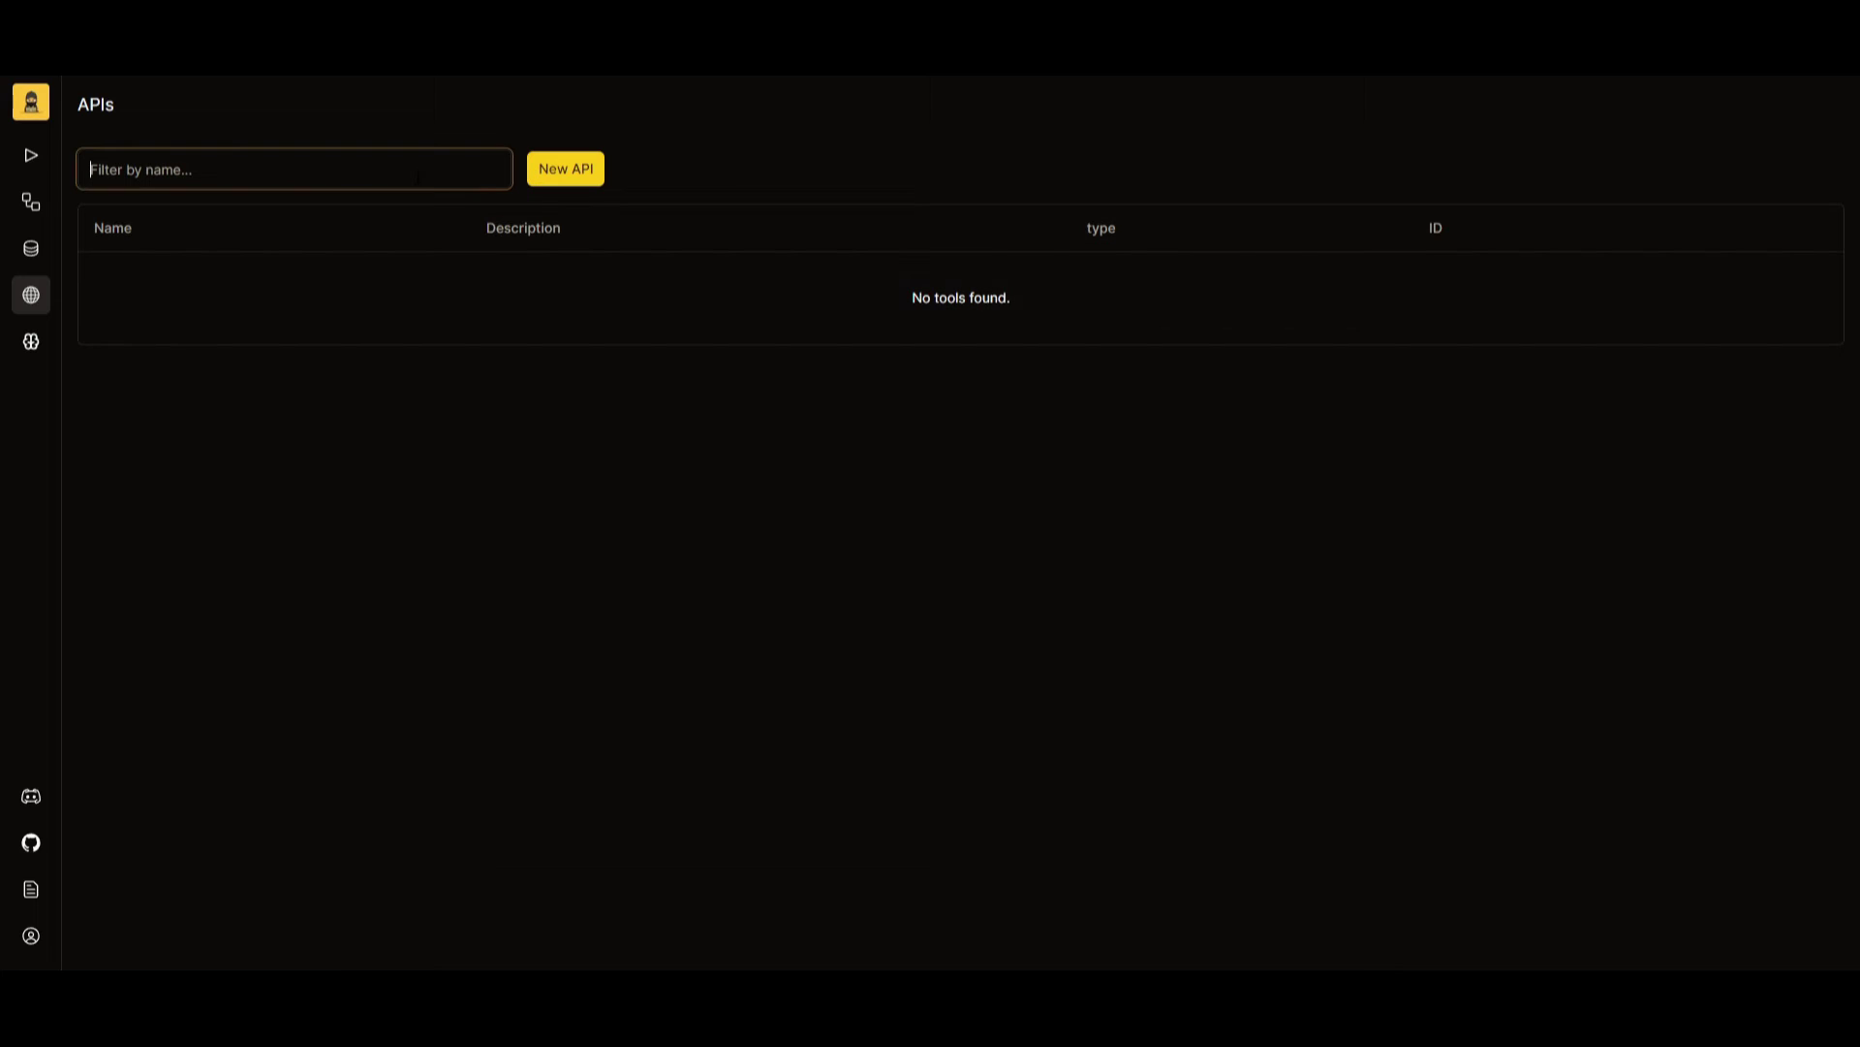
Step: Preview and close the New API and New Datasource forms
click(576, 184)
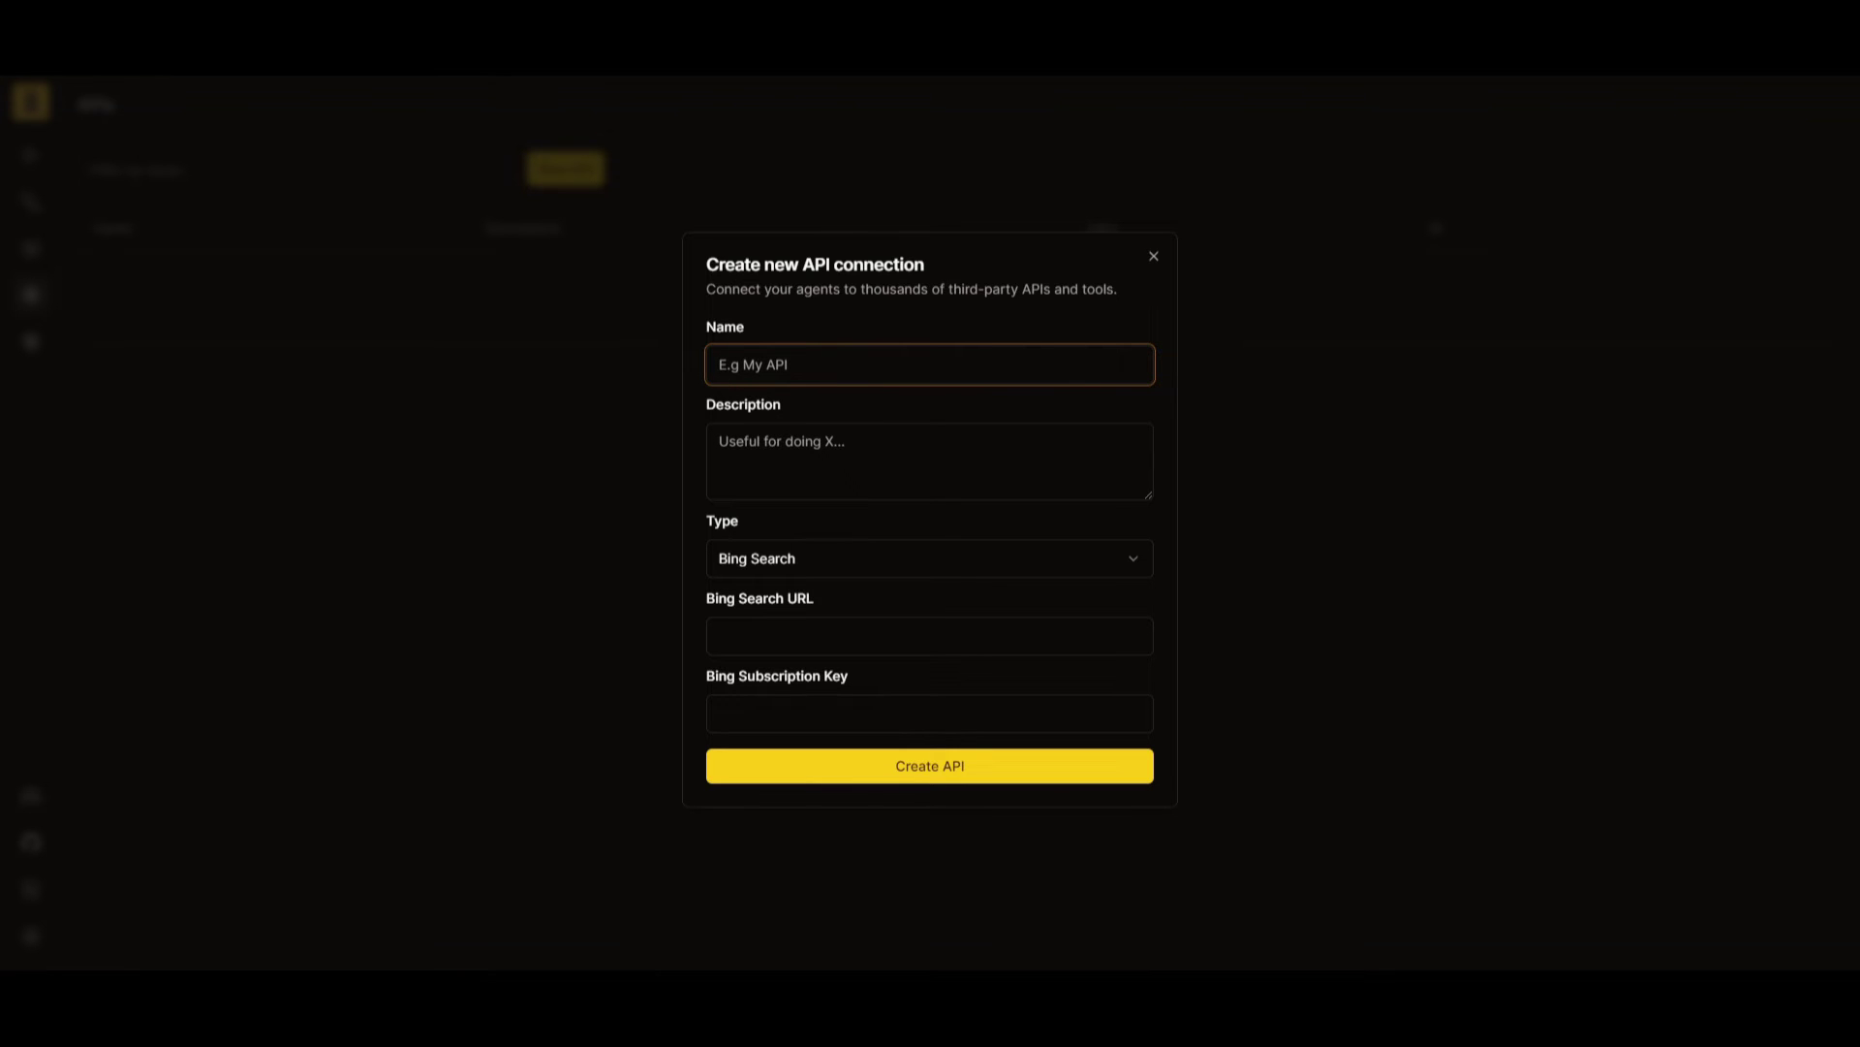
click(1154, 256)
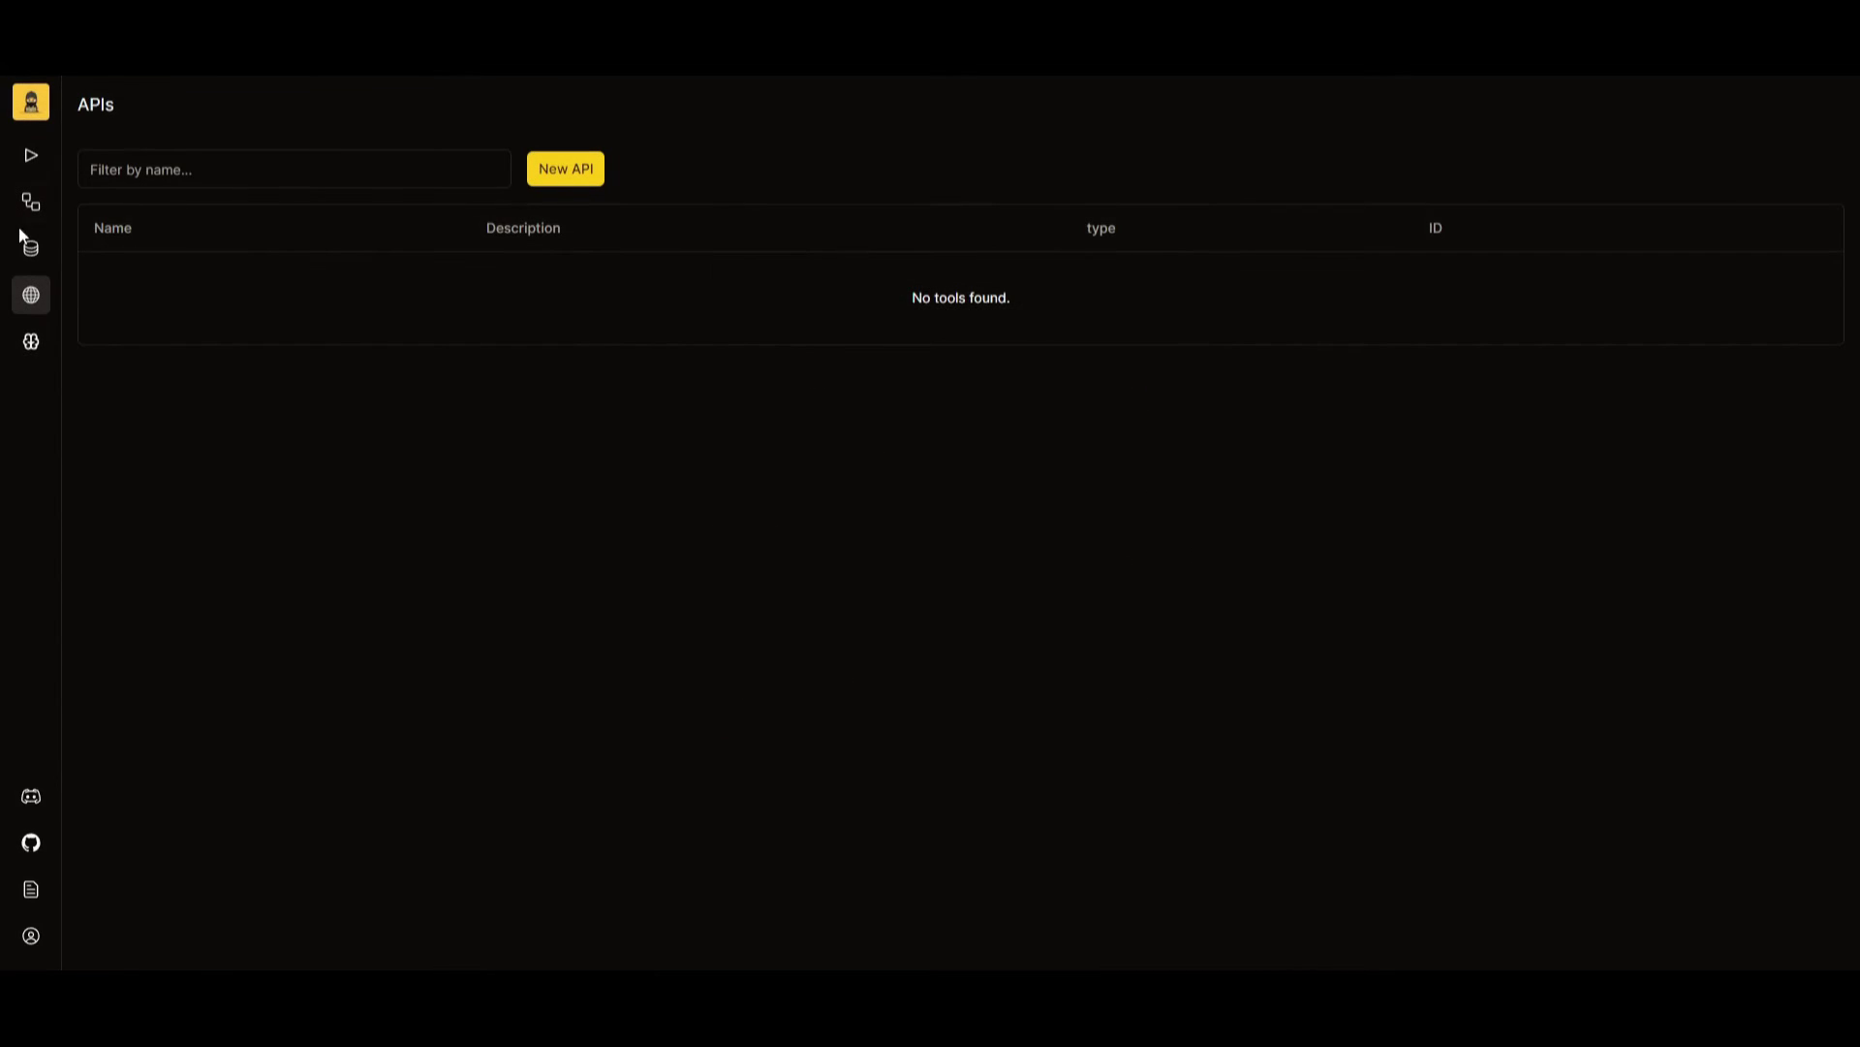
click(31, 249)
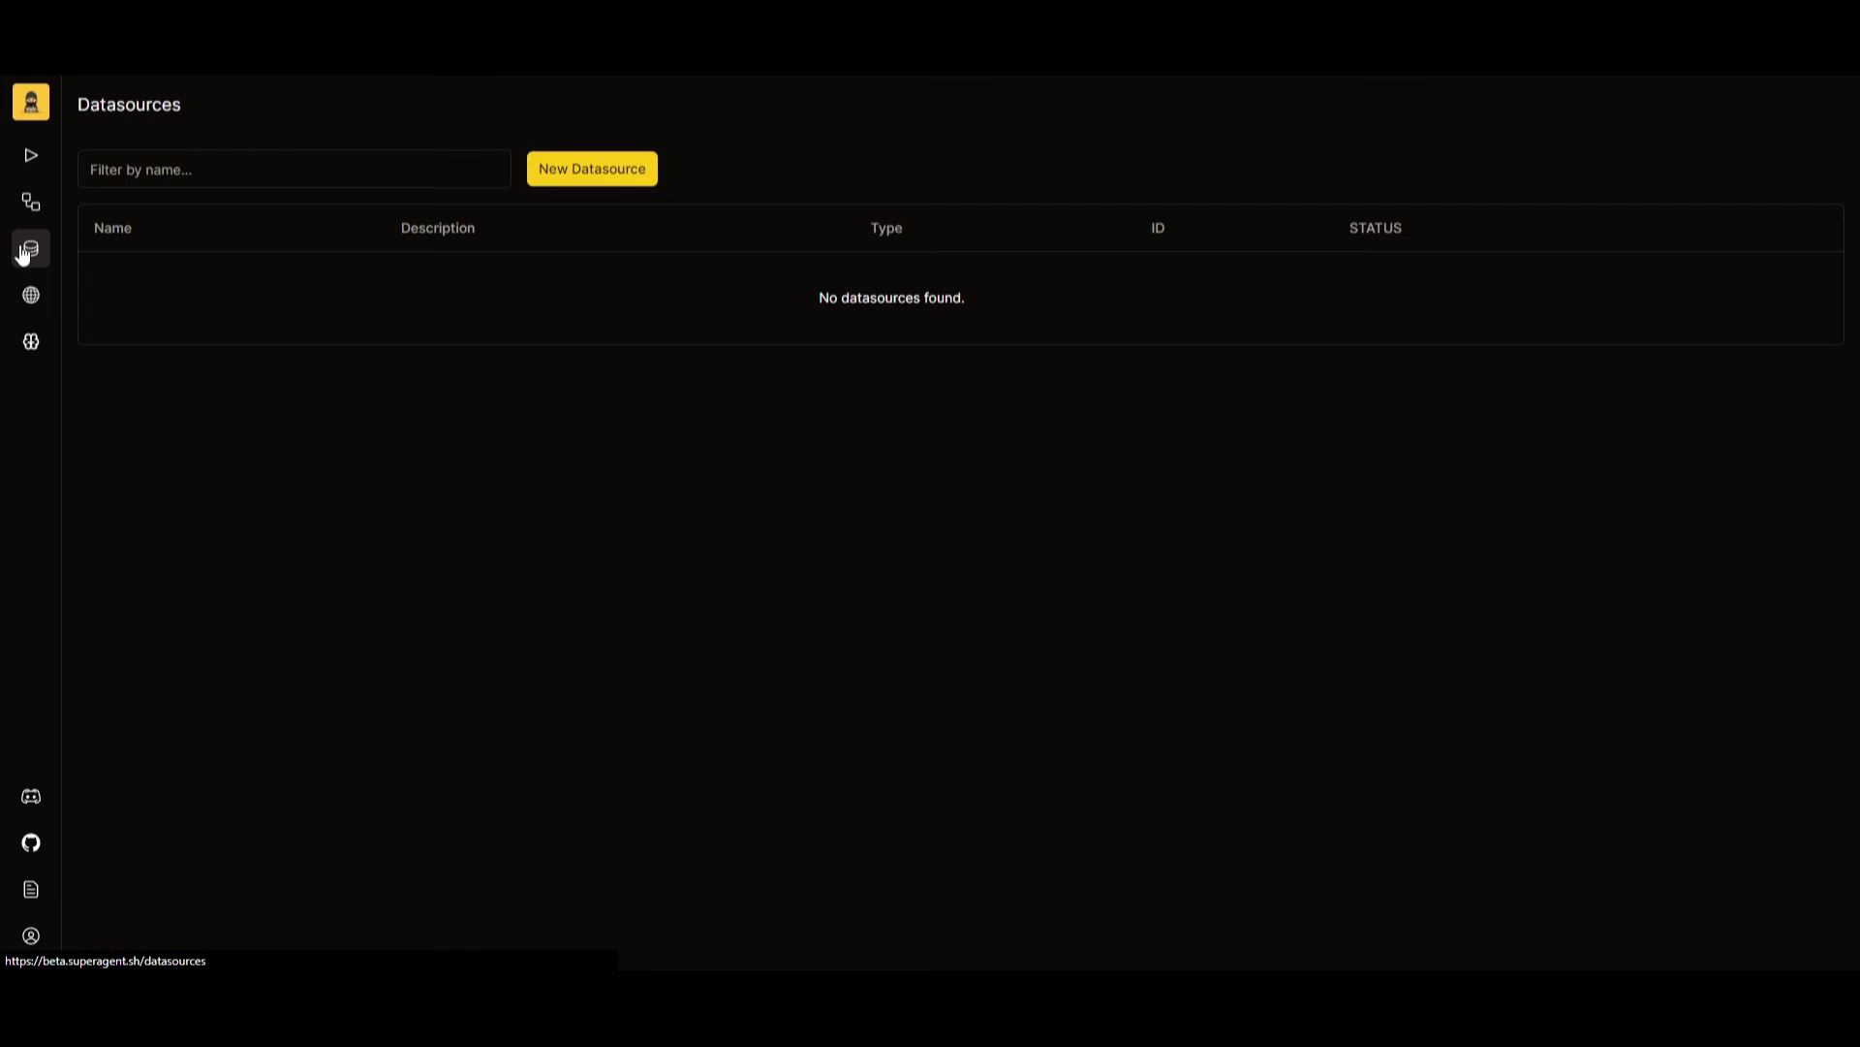
click(604, 177)
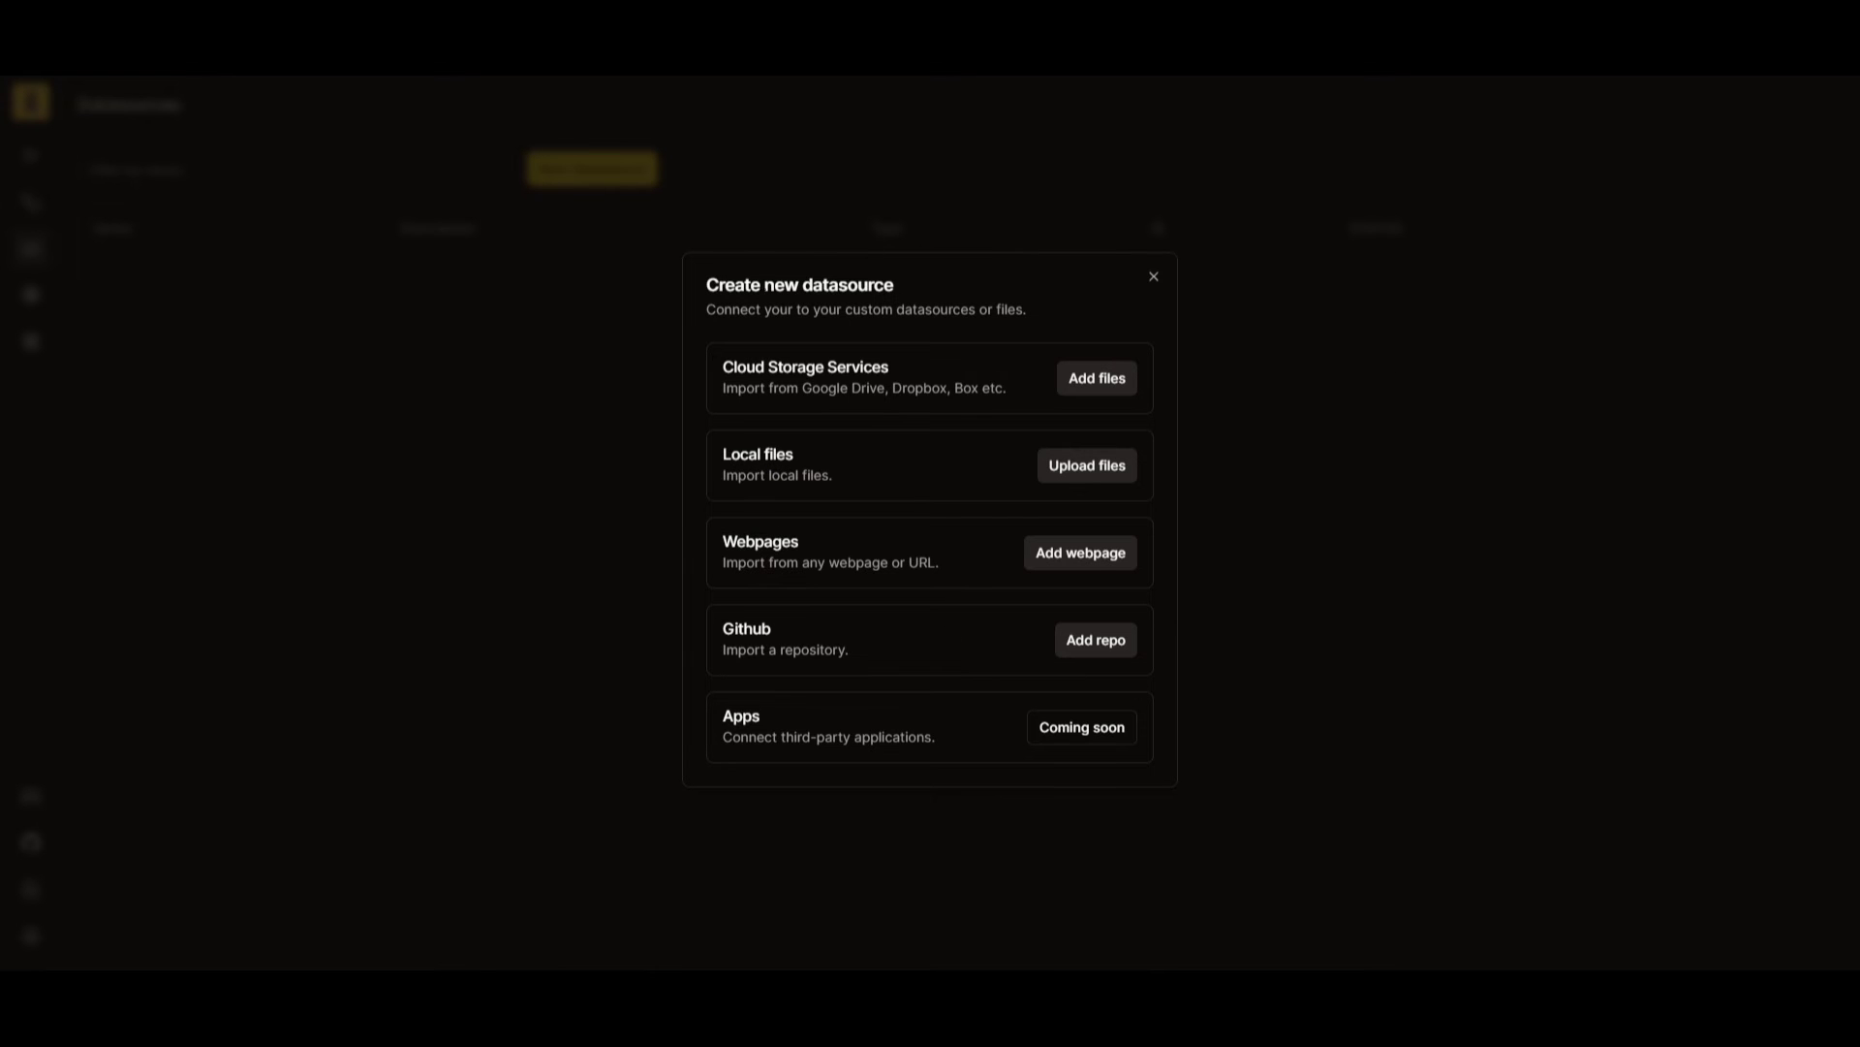
click(1153, 279)
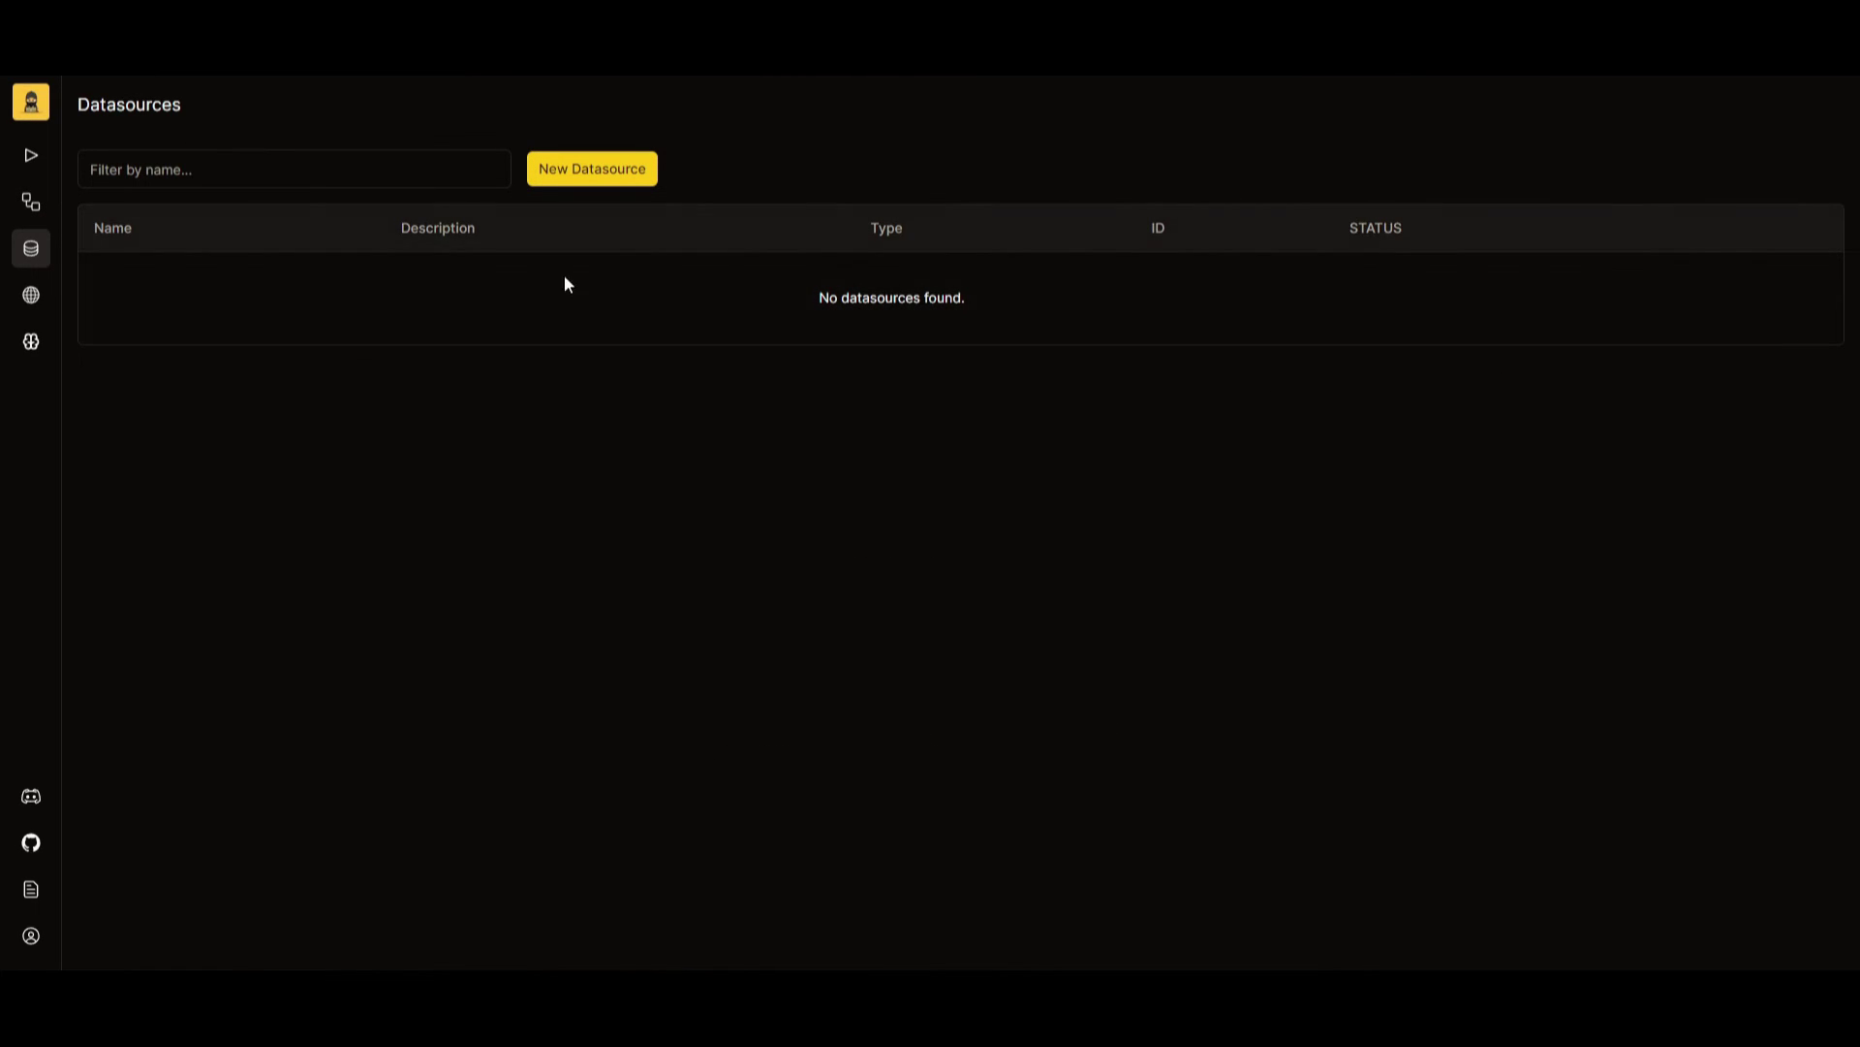
Step: Check the Coming soon Workflows page, then return to the empty Agents list
right_click(29, 202)
click(31, 201)
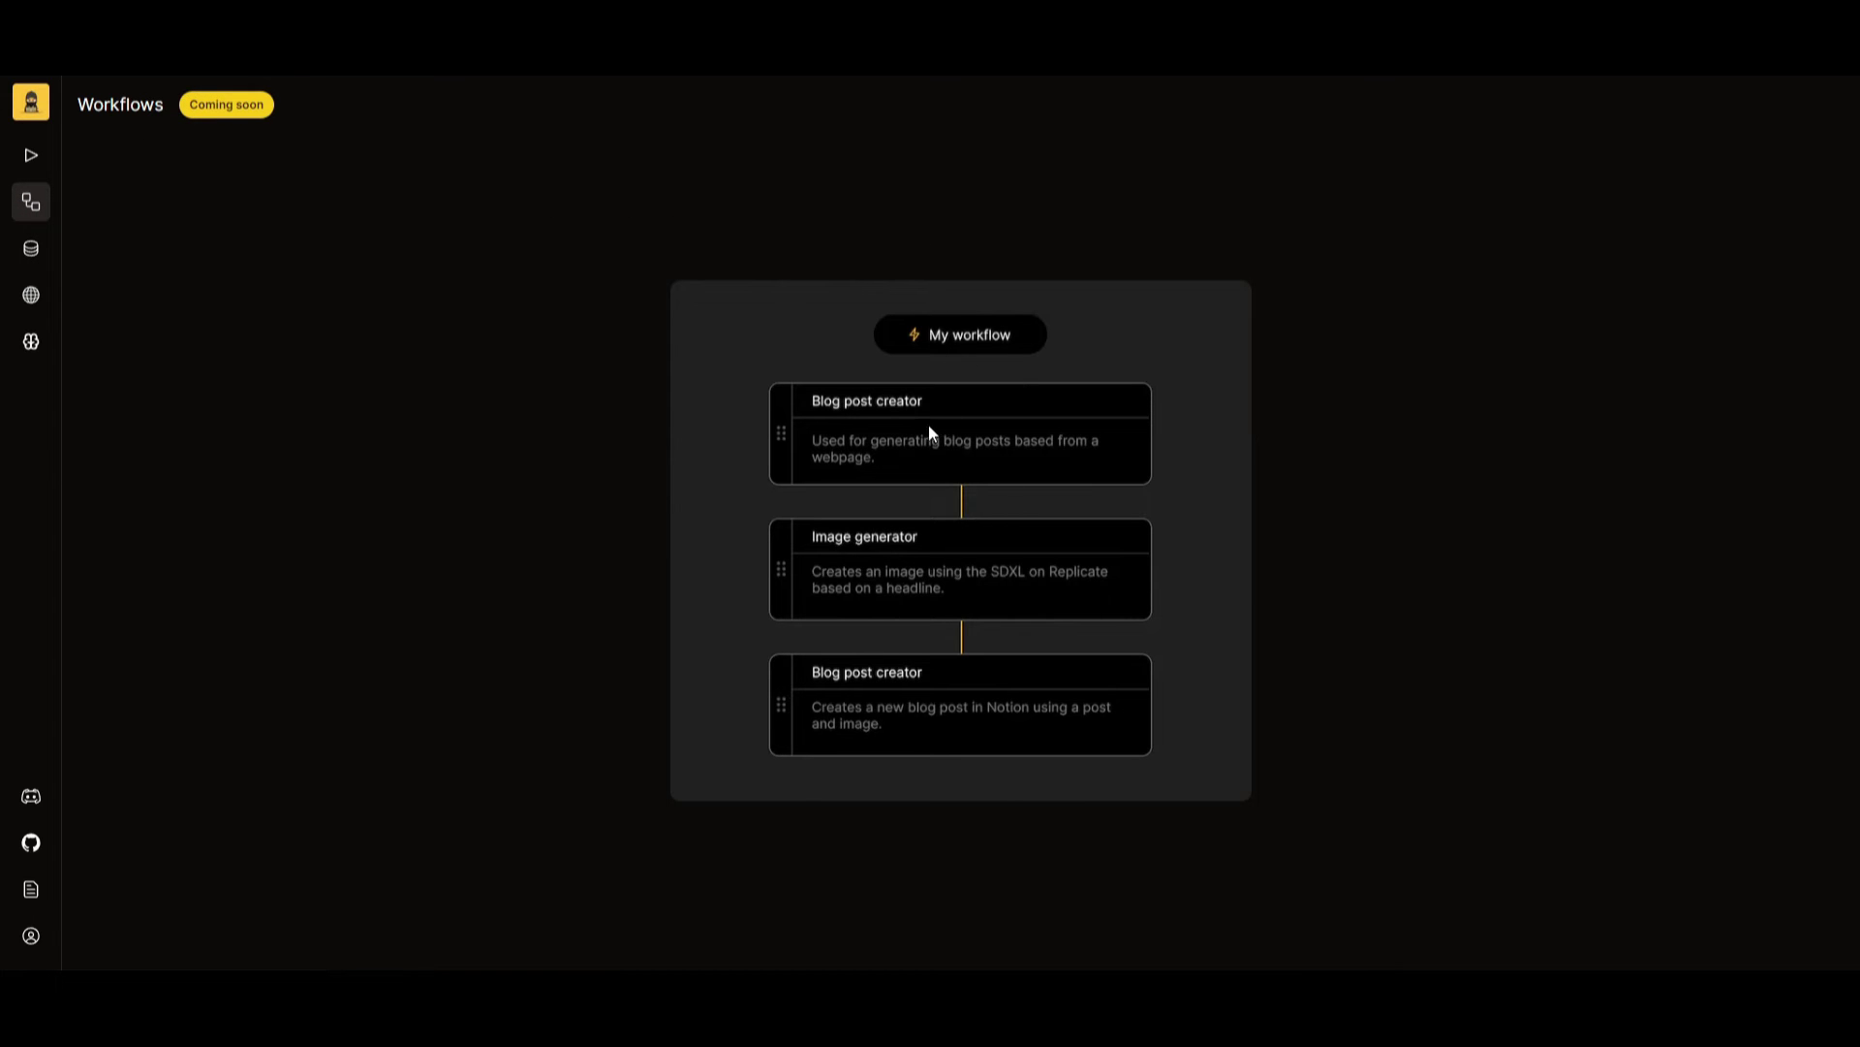
drag(928, 433, 1308, 814)
click(31, 158)
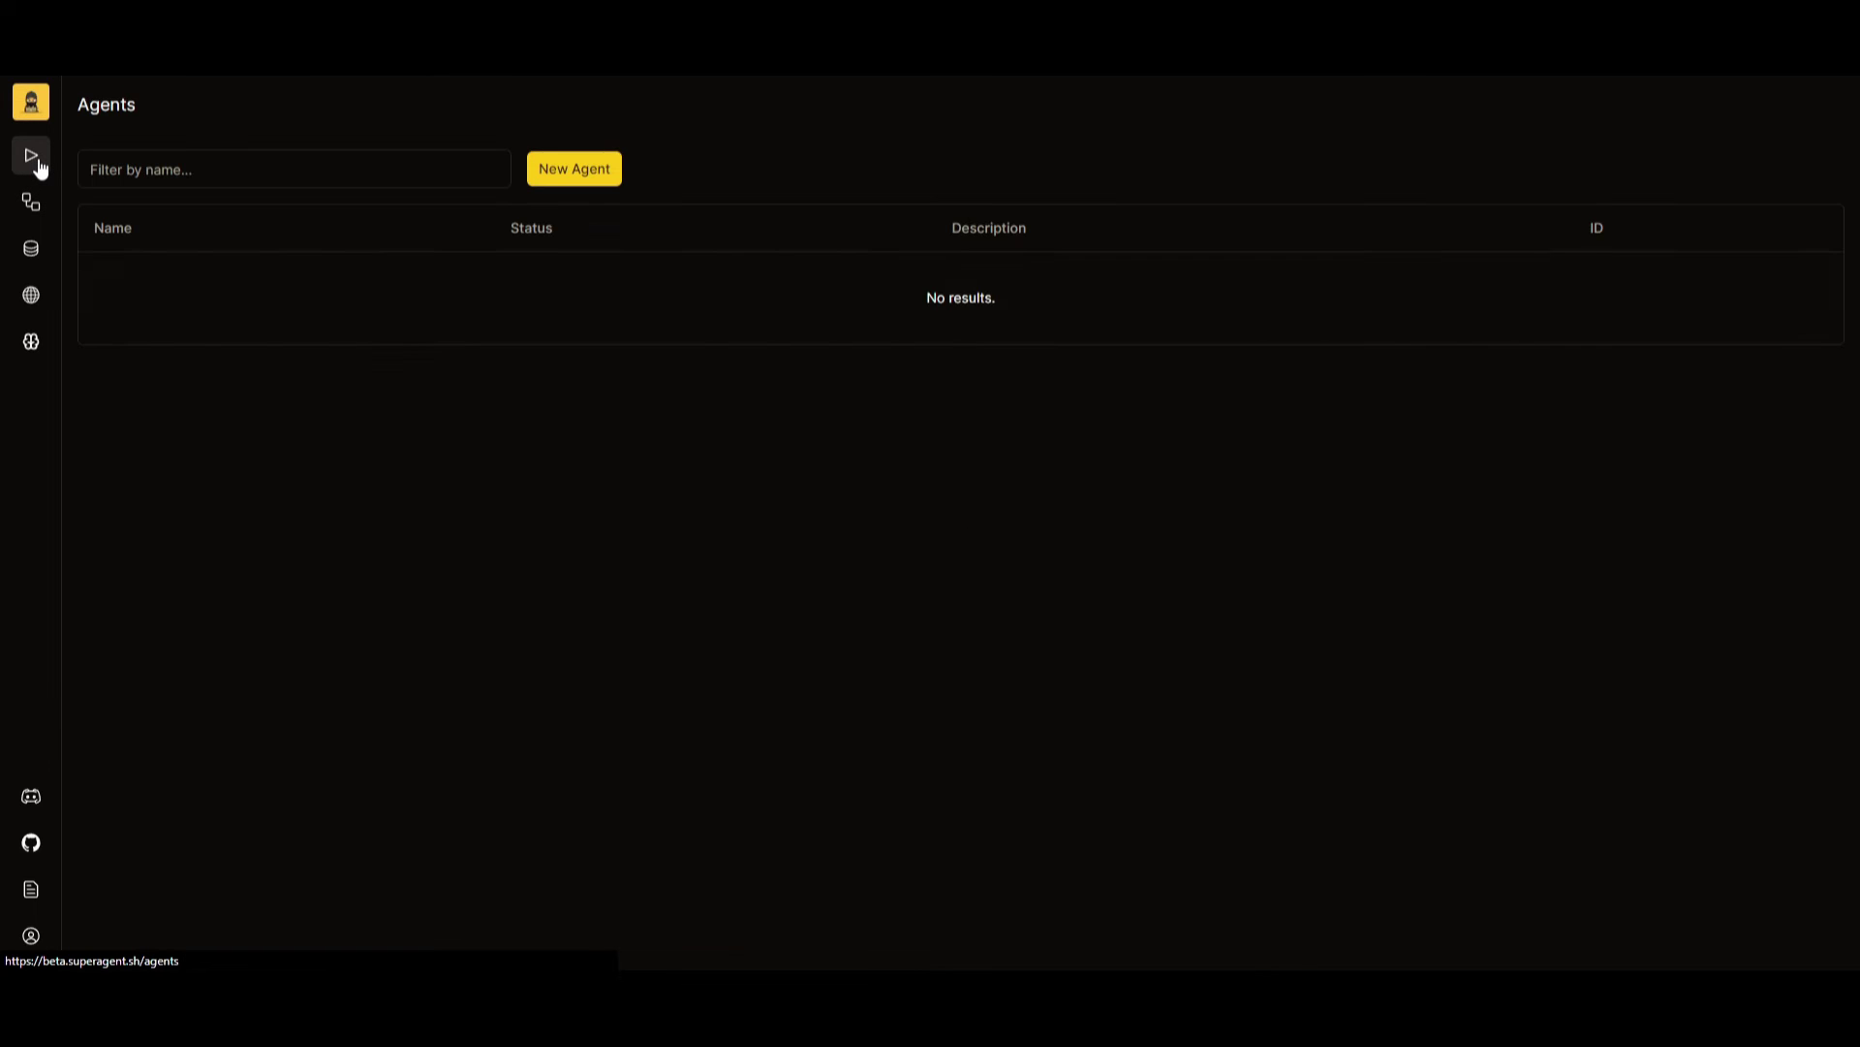
Step: Create the My woa Customer bot agent, keeping OPENAI with gpt-3.5-turbo-16k-0613
click(570, 167)
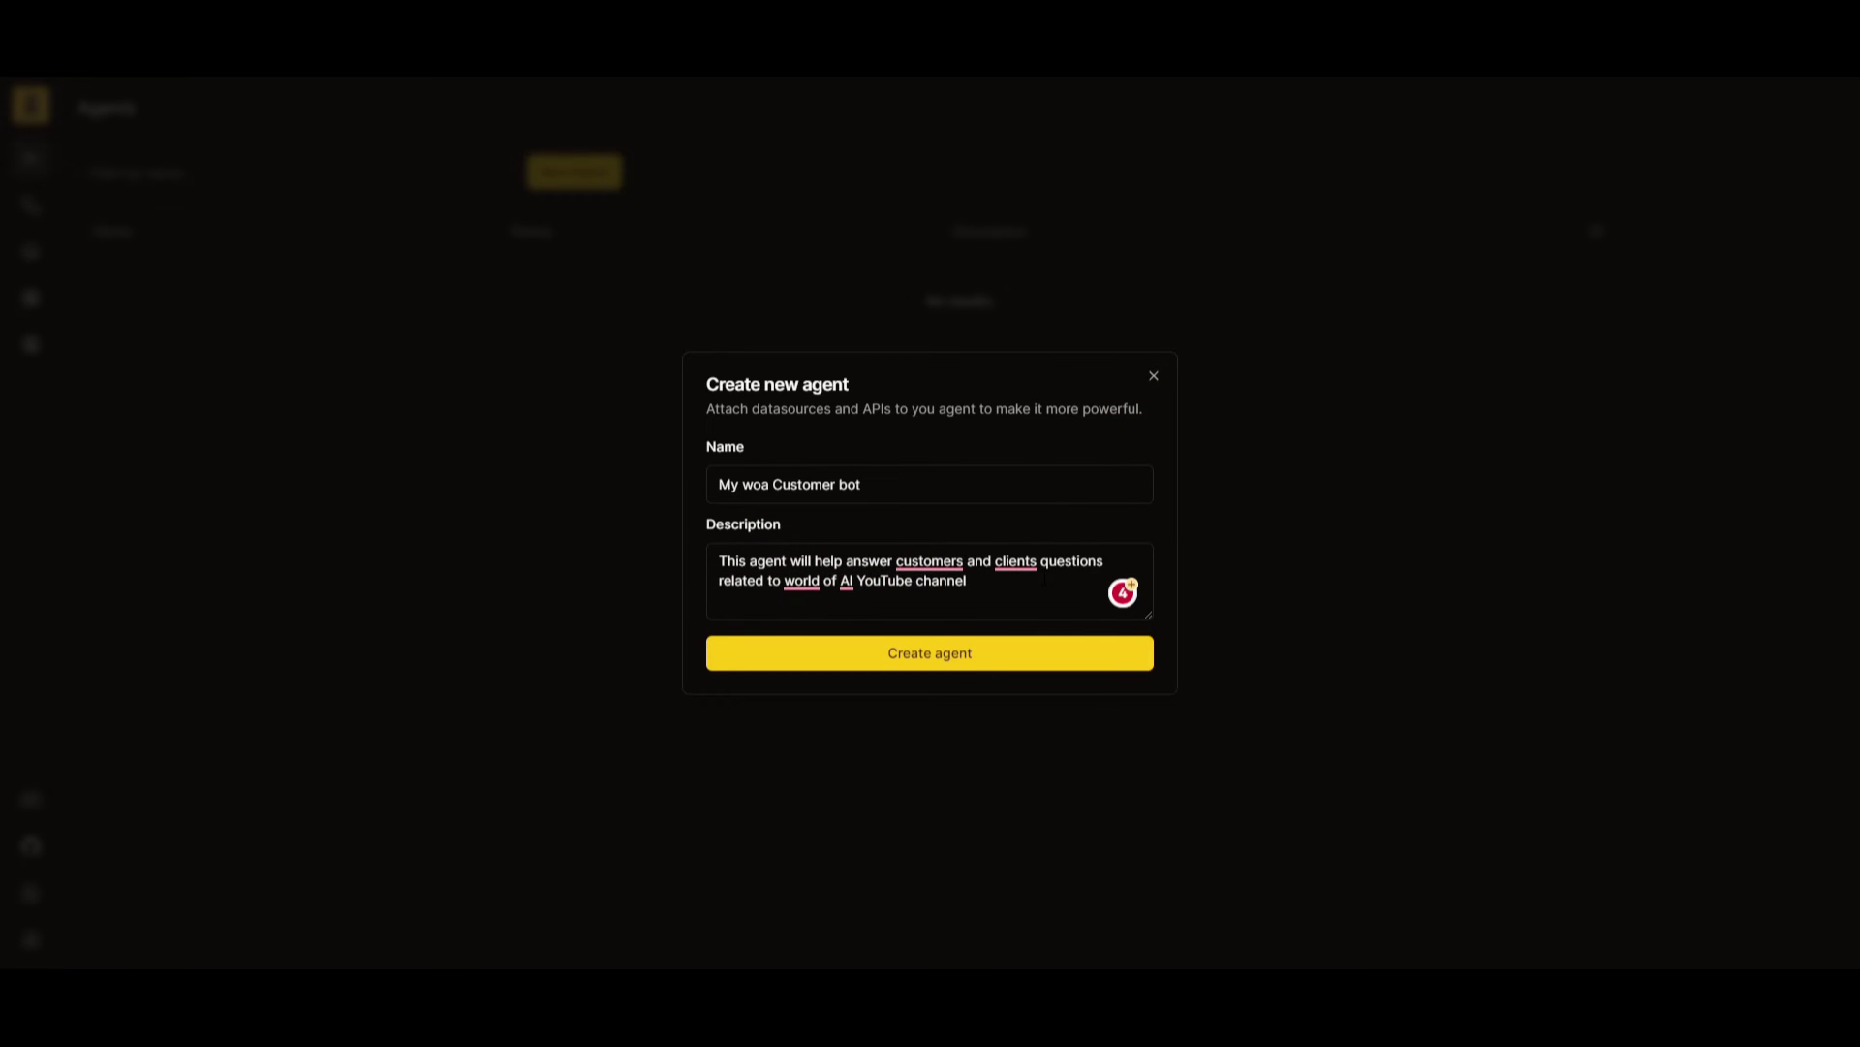
click(947, 663)
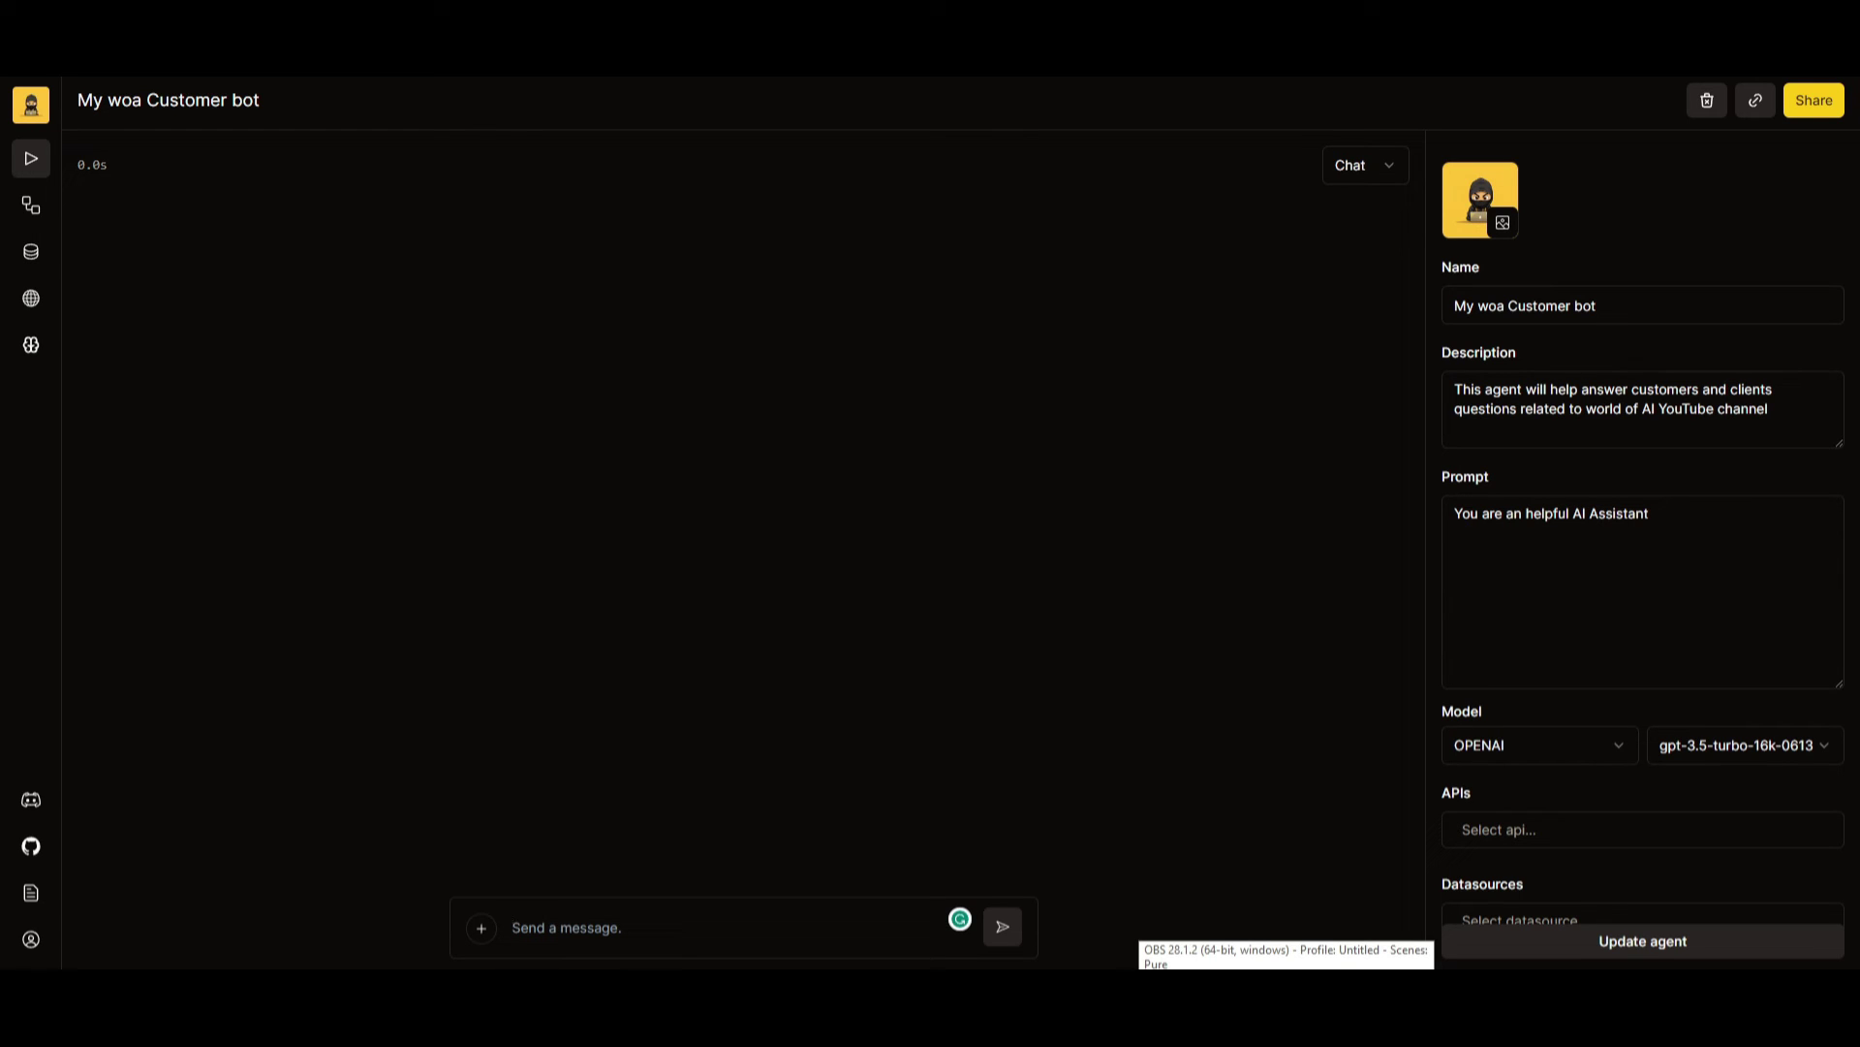
click(1561, 741)
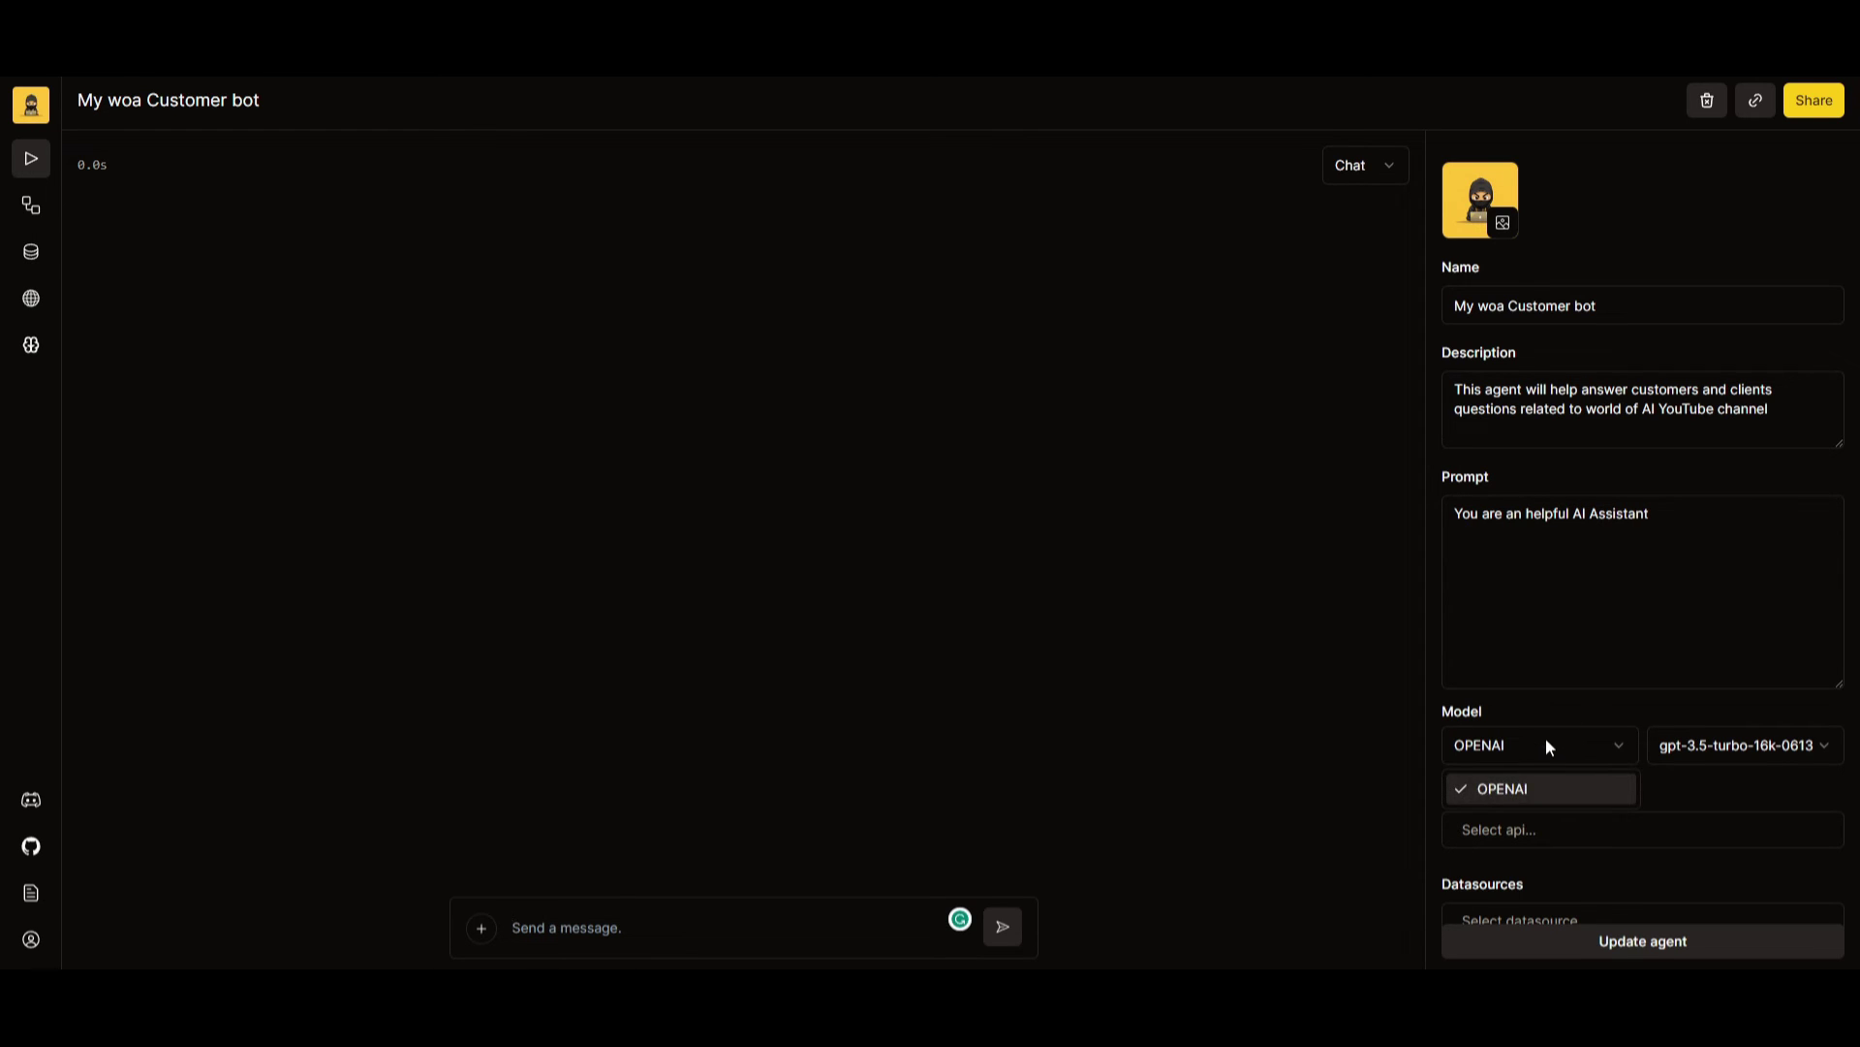
click(1545, 739)
click(1706, 765)
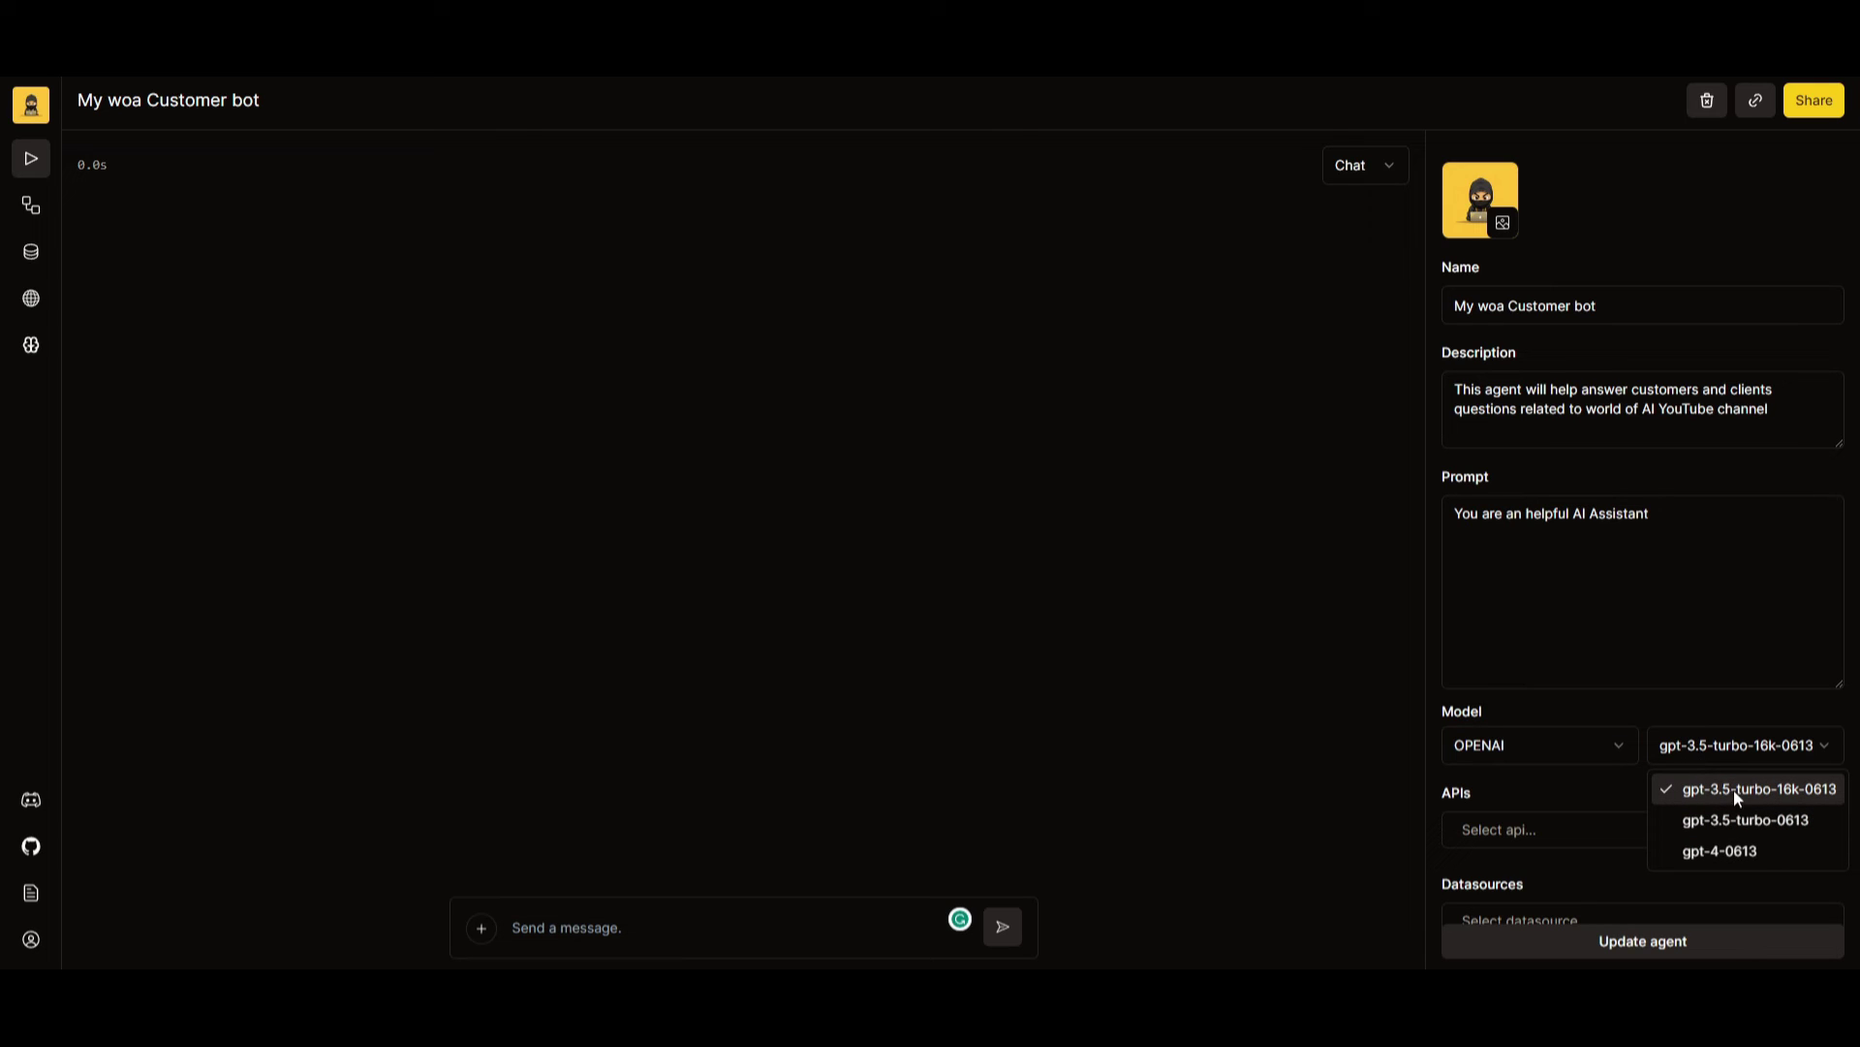
click(1480, 787)
click(1523, 855)
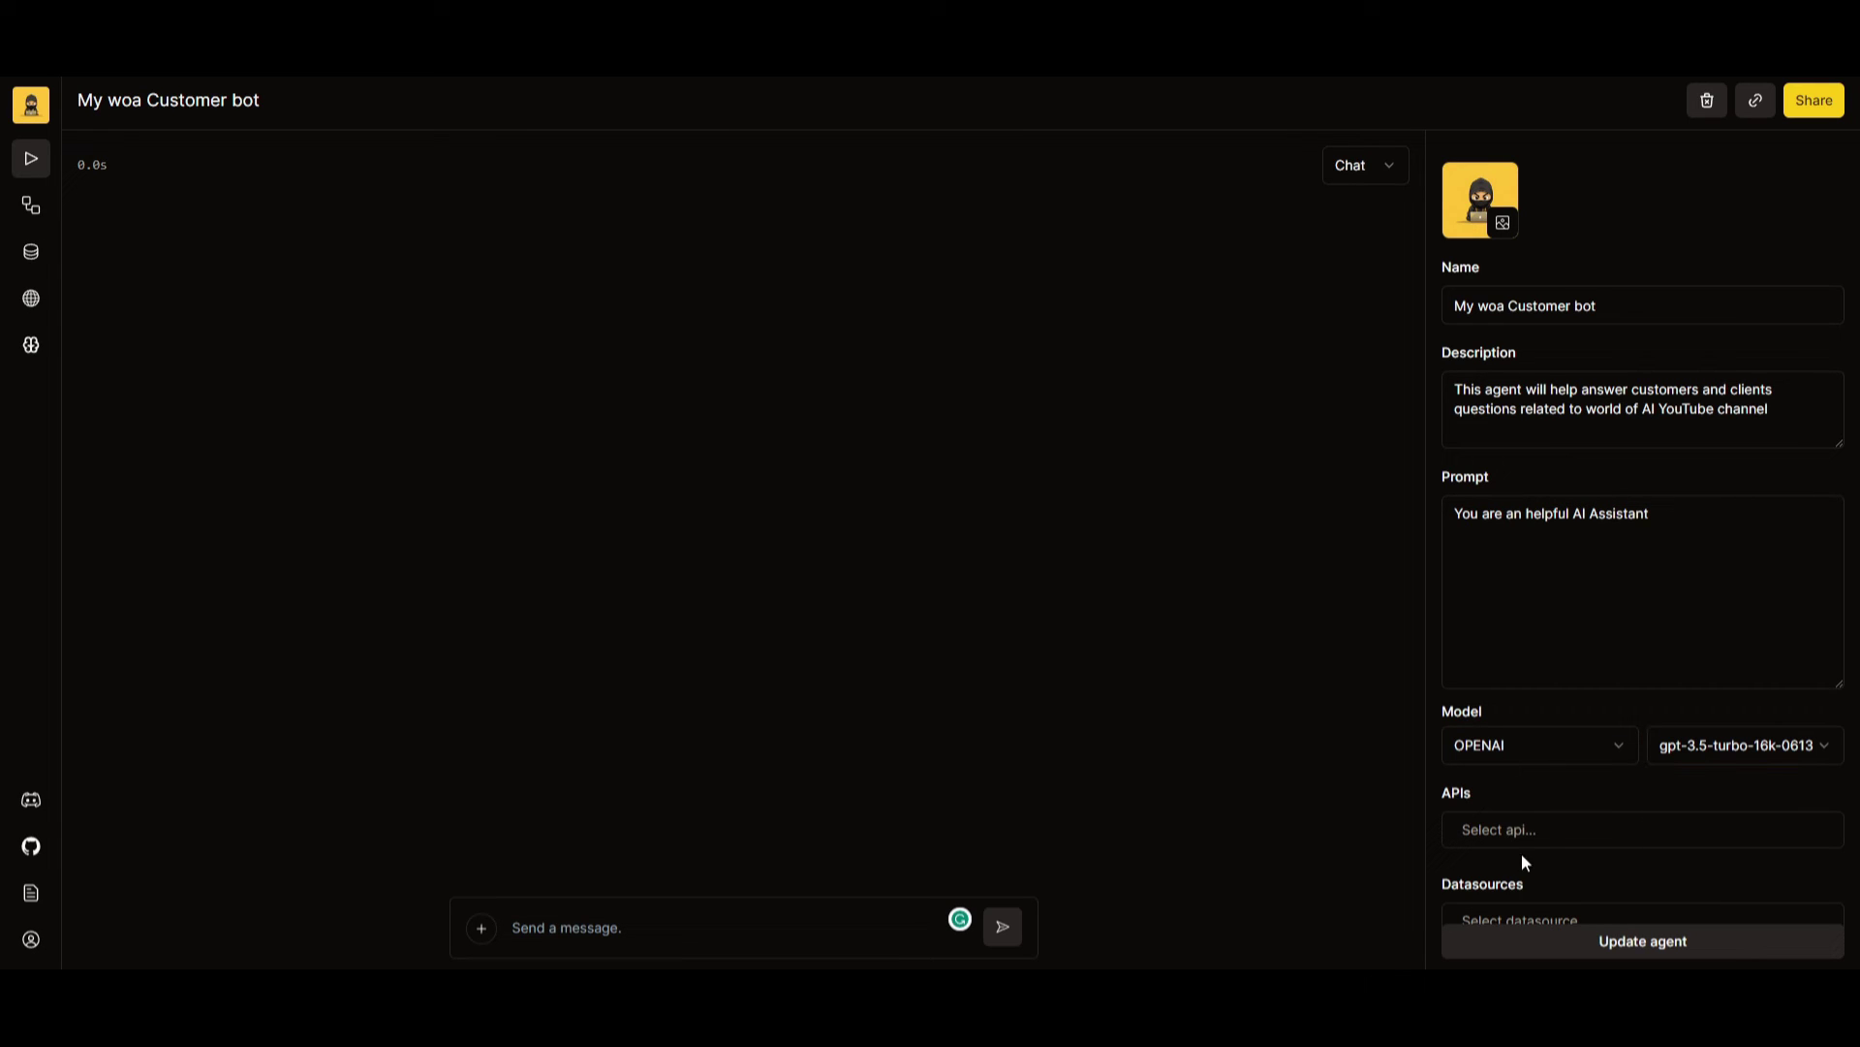
click(1666, 799)
Step: View the agent's share and embed code, then copy its ID
click(1840, 105)
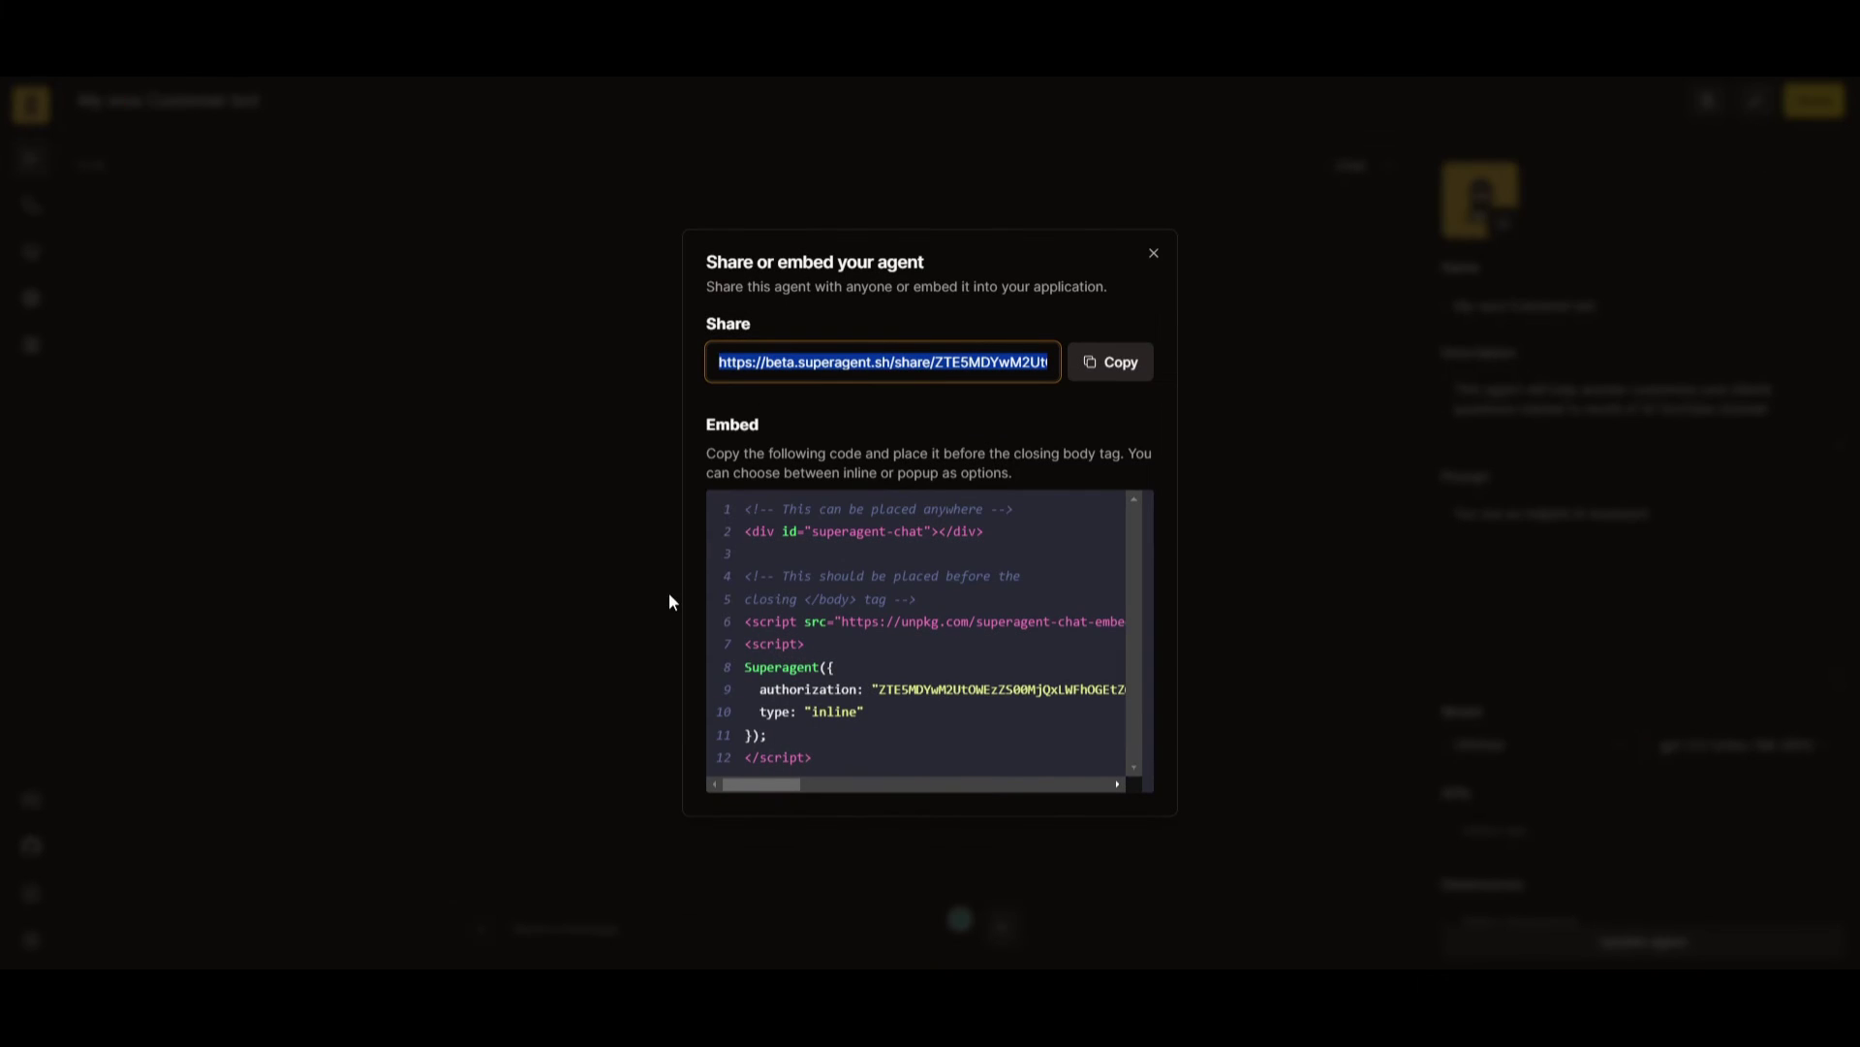
click(1154, 256)
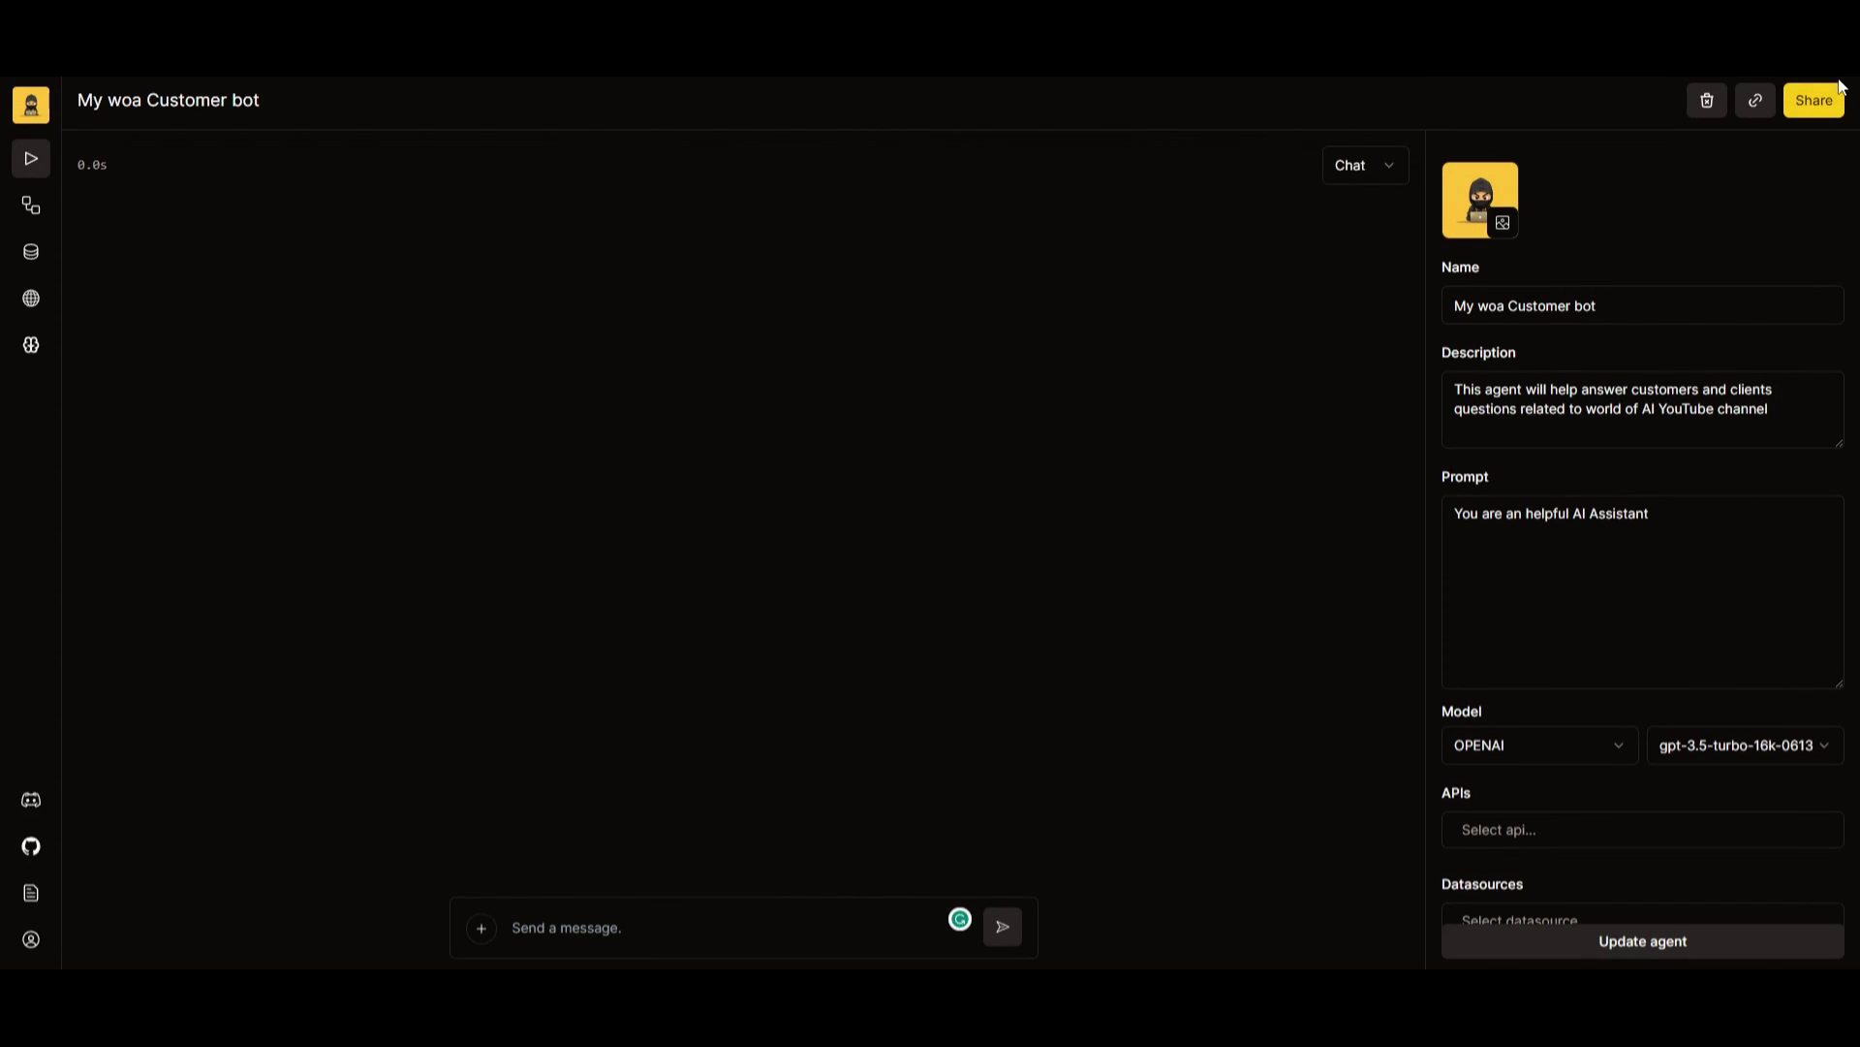
click(1755, 110)
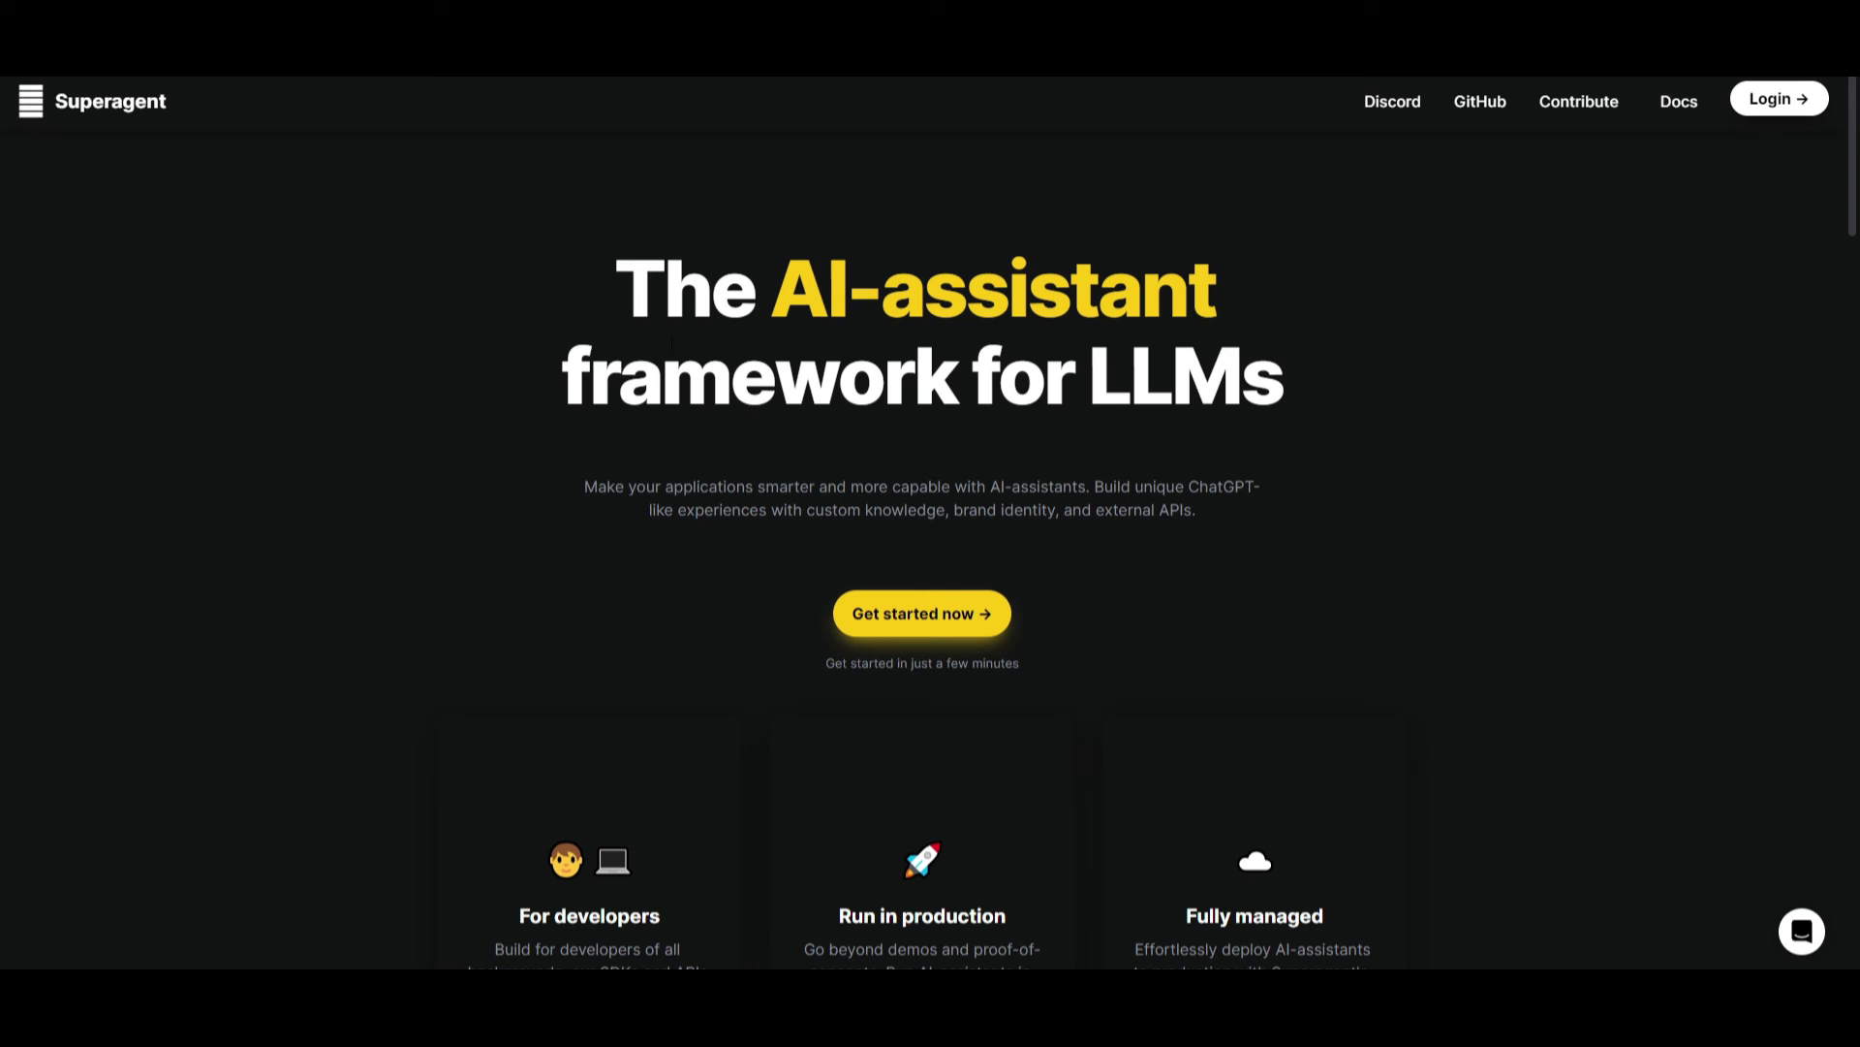
scroll(801, 638, down, 15)
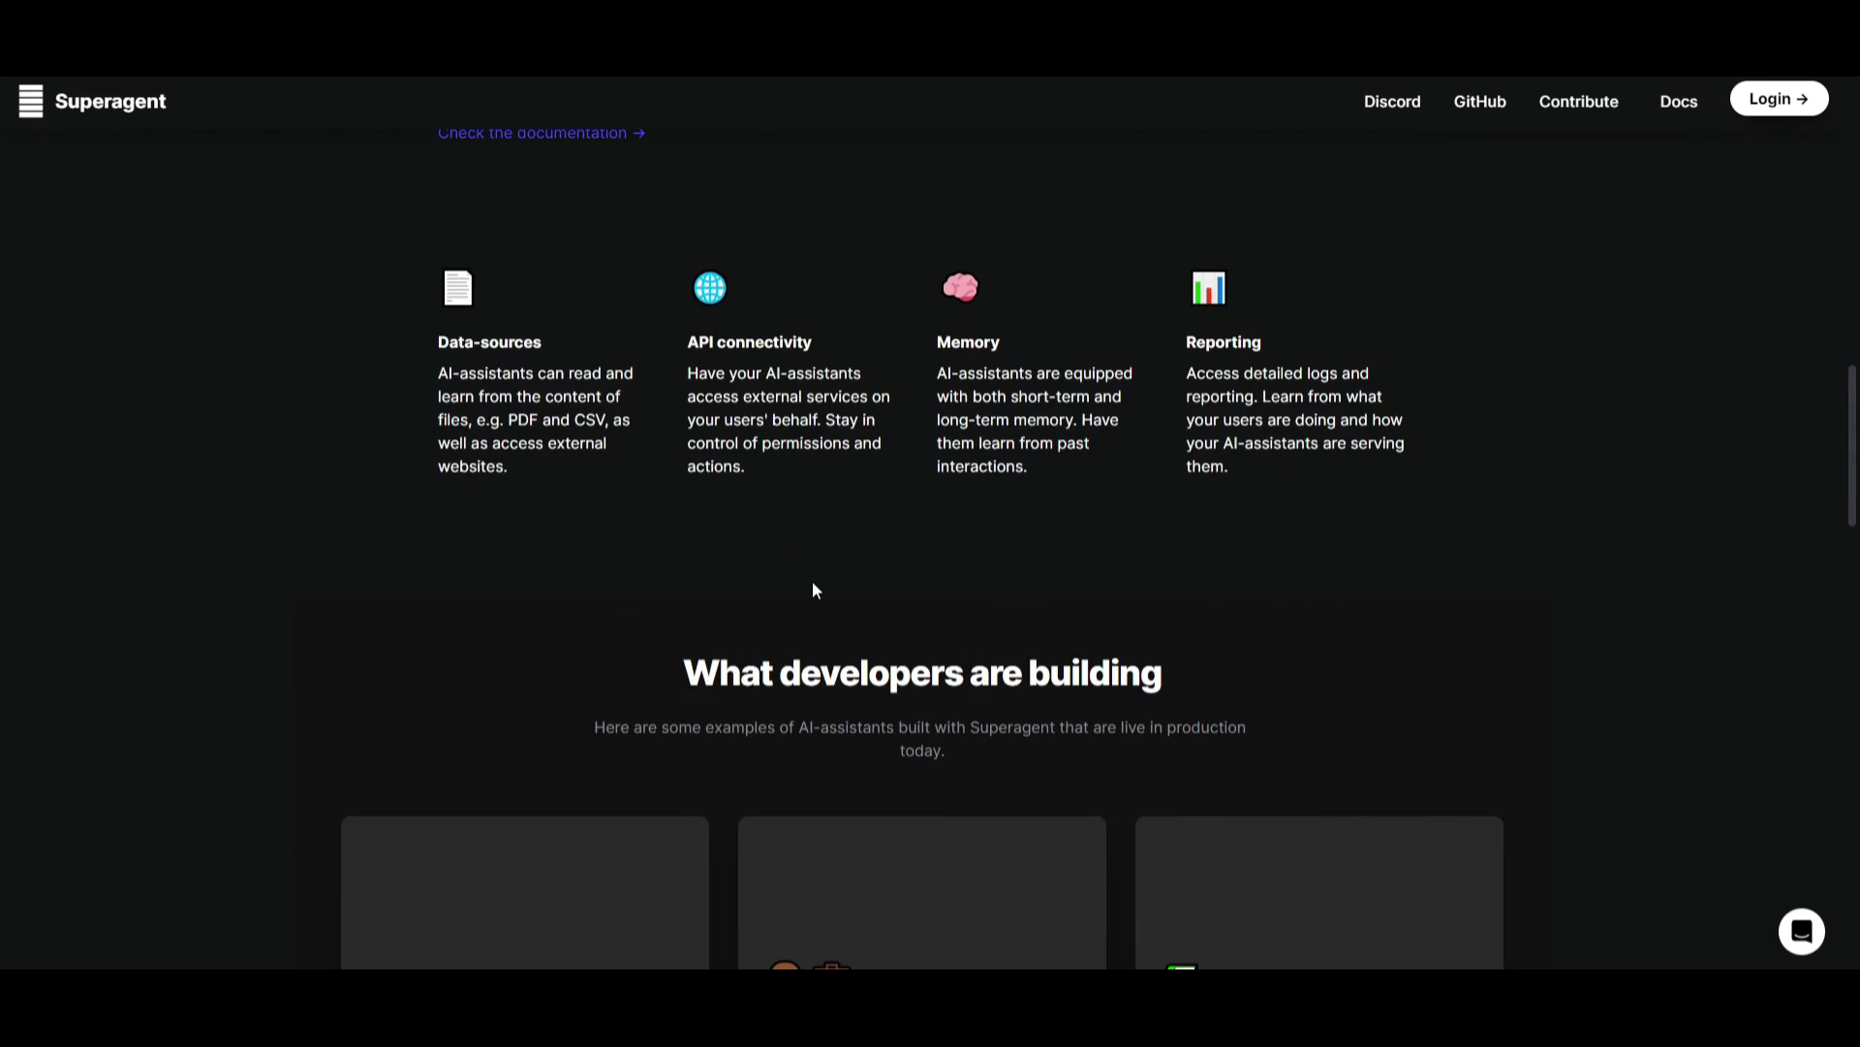
scroll(823, 582, down, 7)
scroll(823, 581, down, 2)
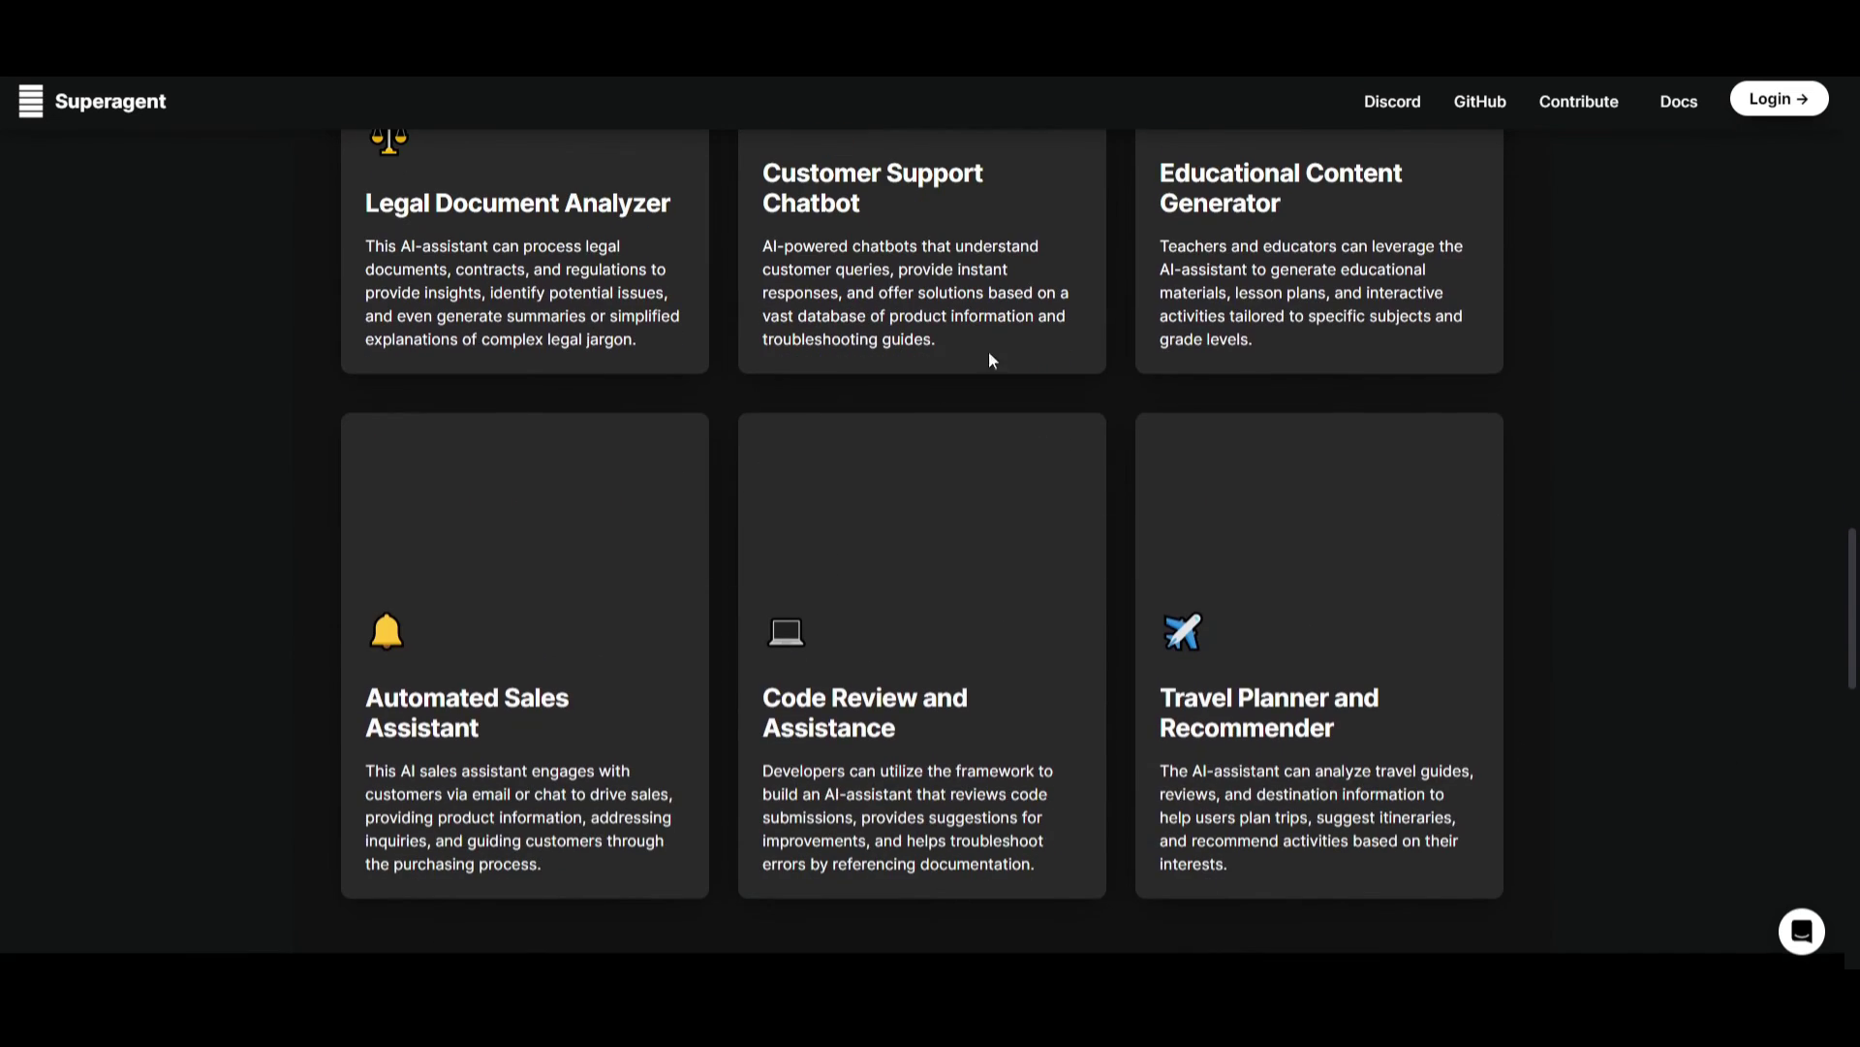
scroll(711, 644, up, 3)
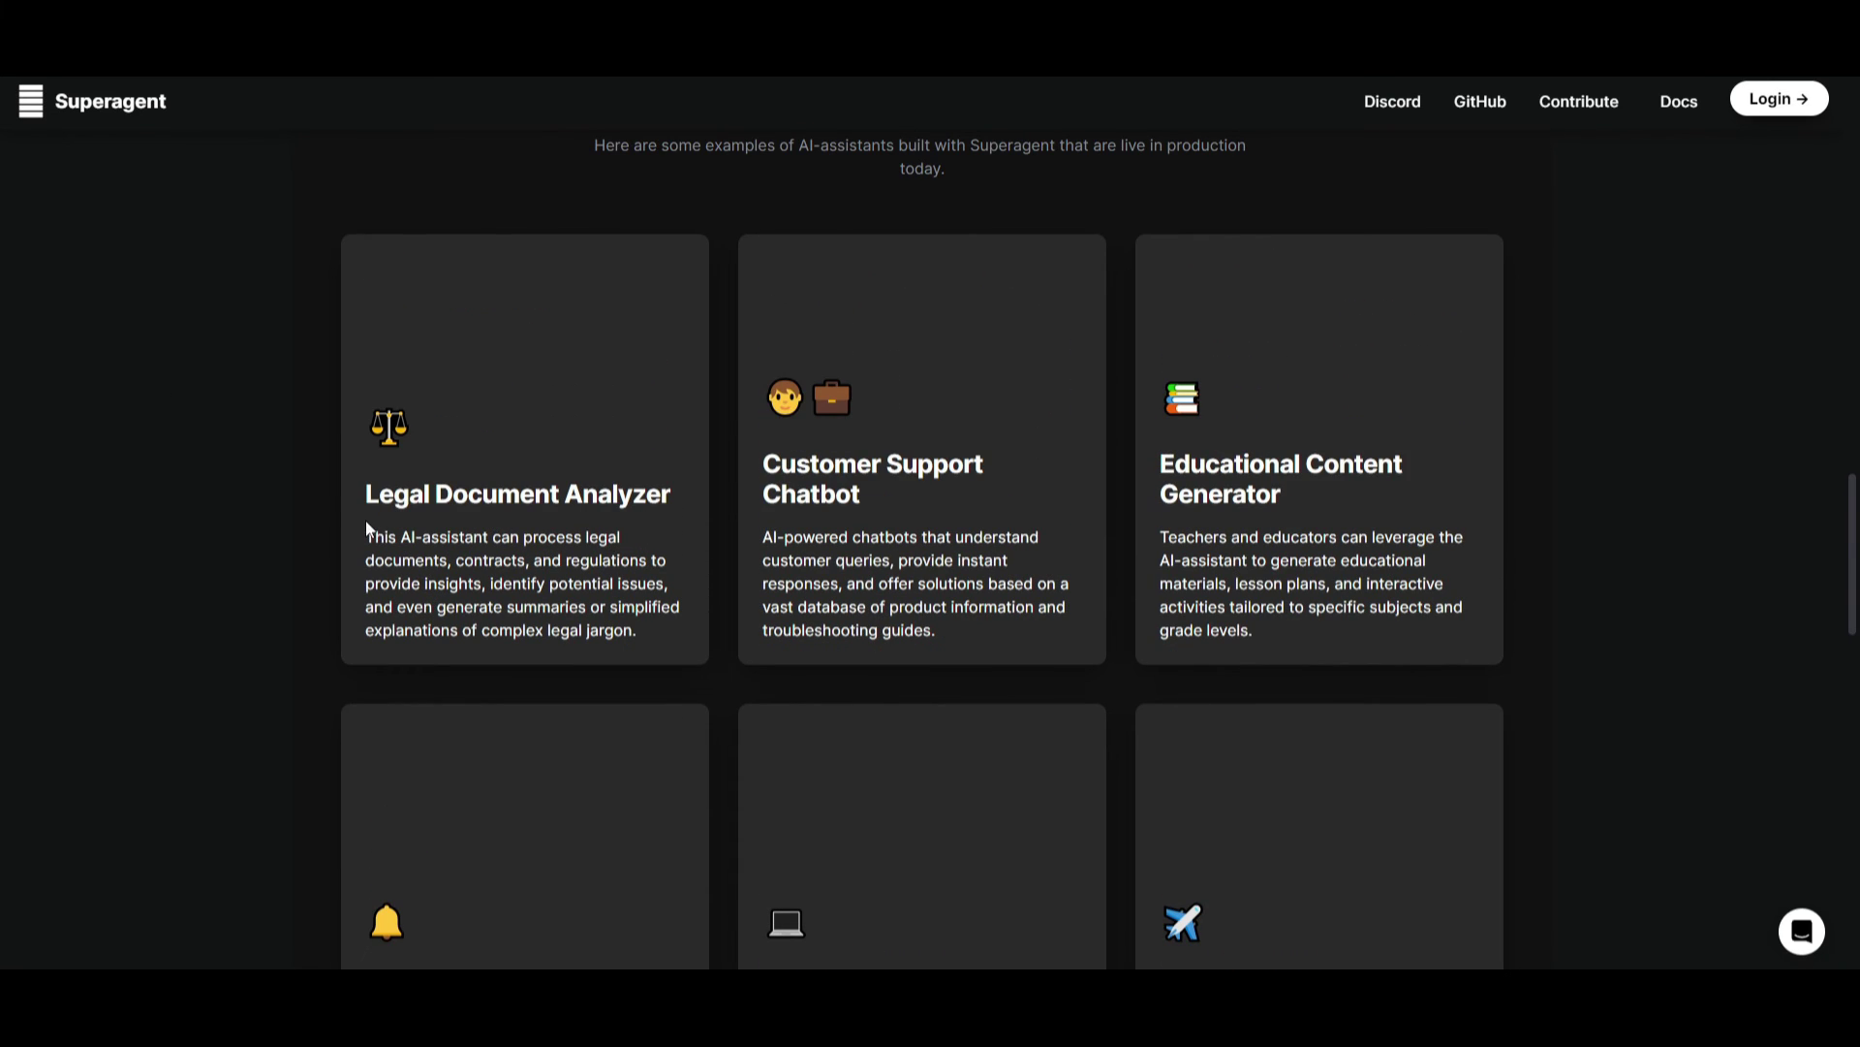
drag(366, 536, 561, 538)
click(548, 560)
drag(657, 560, 668, 560)
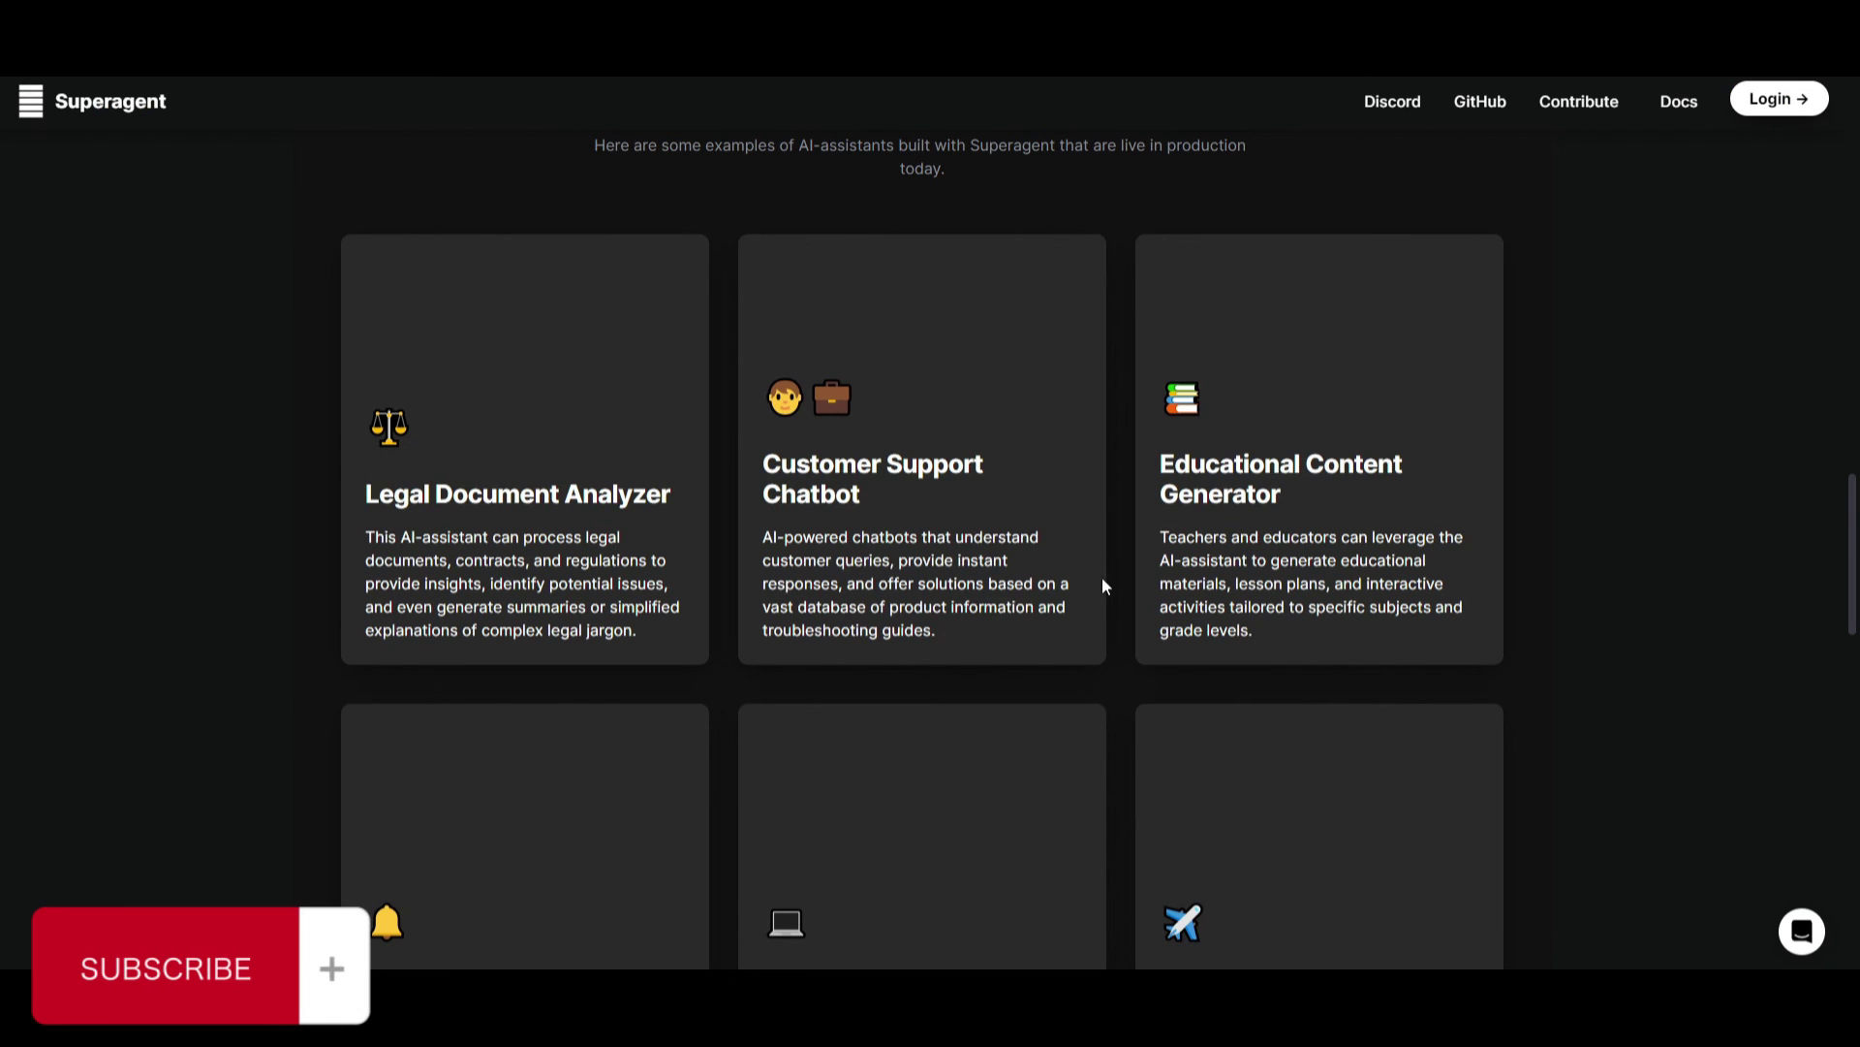
scroll(1221, 581, down, 5)
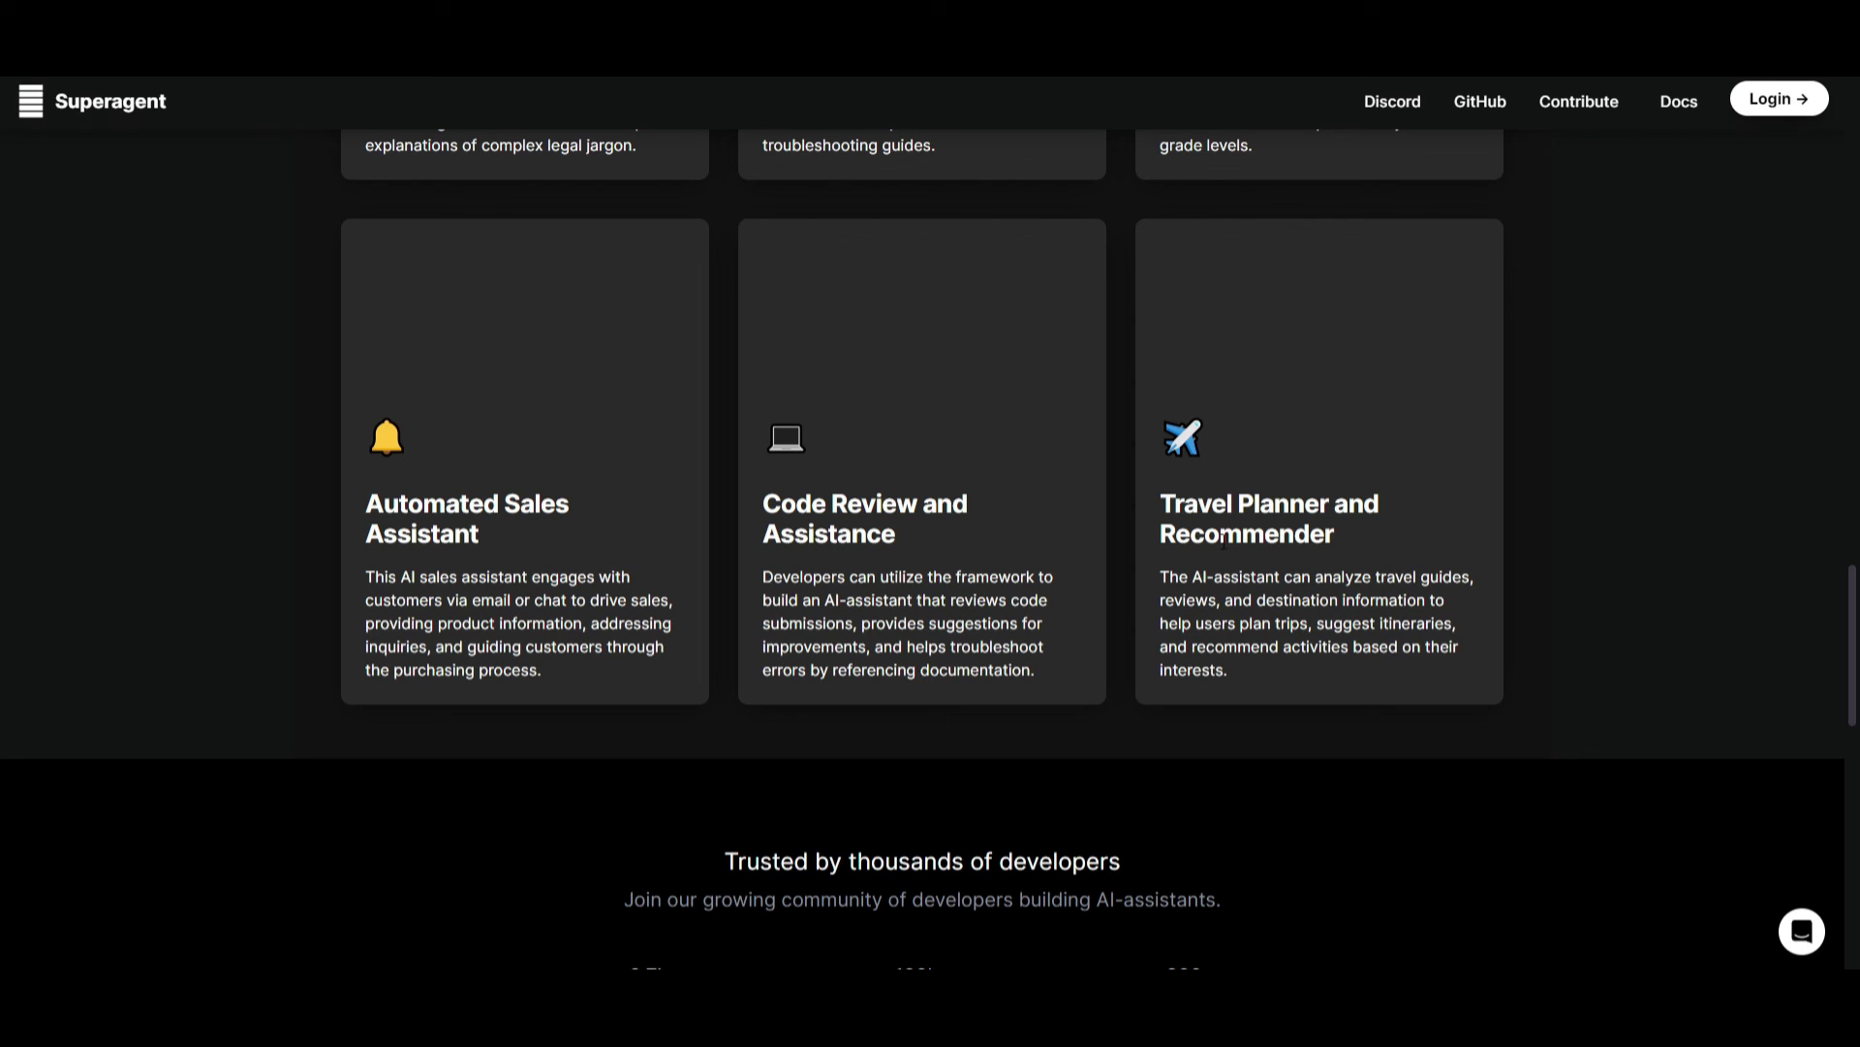
drag(1205, 533, 1204, 494)
scroll(939, 374, up, 20)
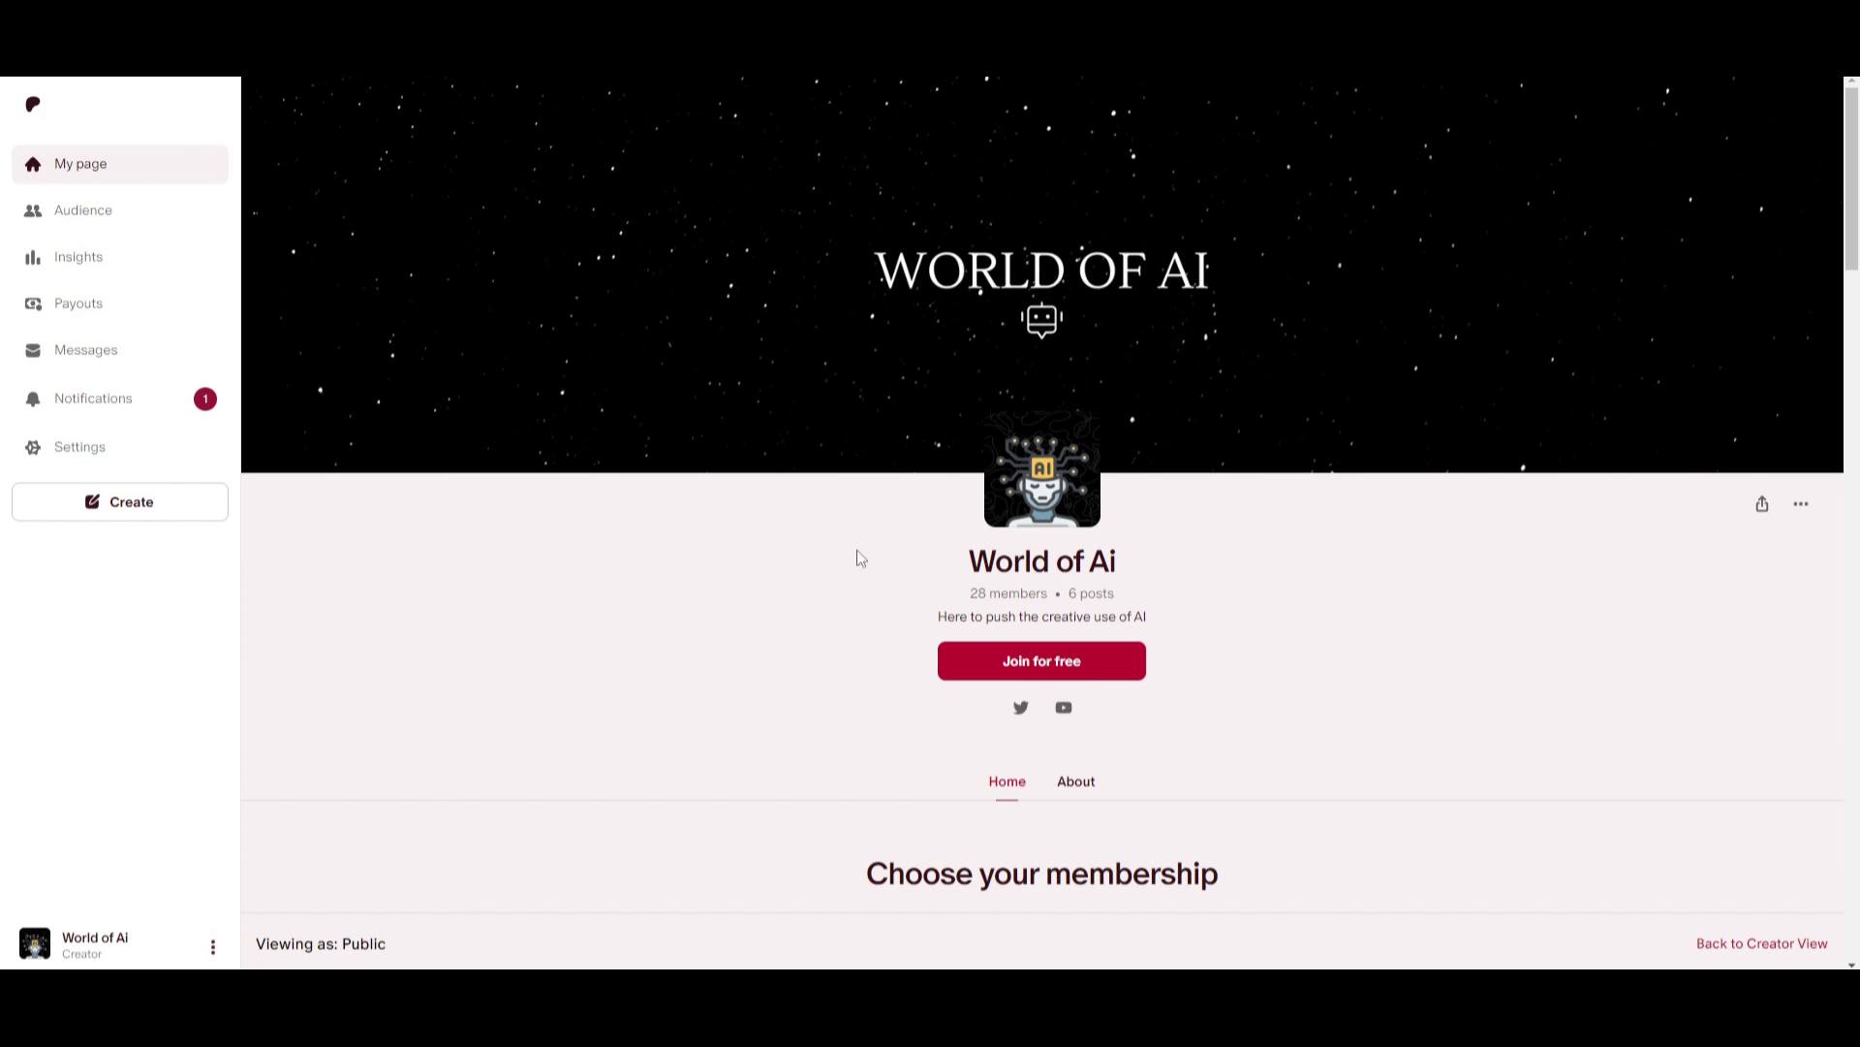
Step: Scroll the World of AI Patreon page down to the AI Pioneers tier and back up
scroll(653, 620, down, 5)
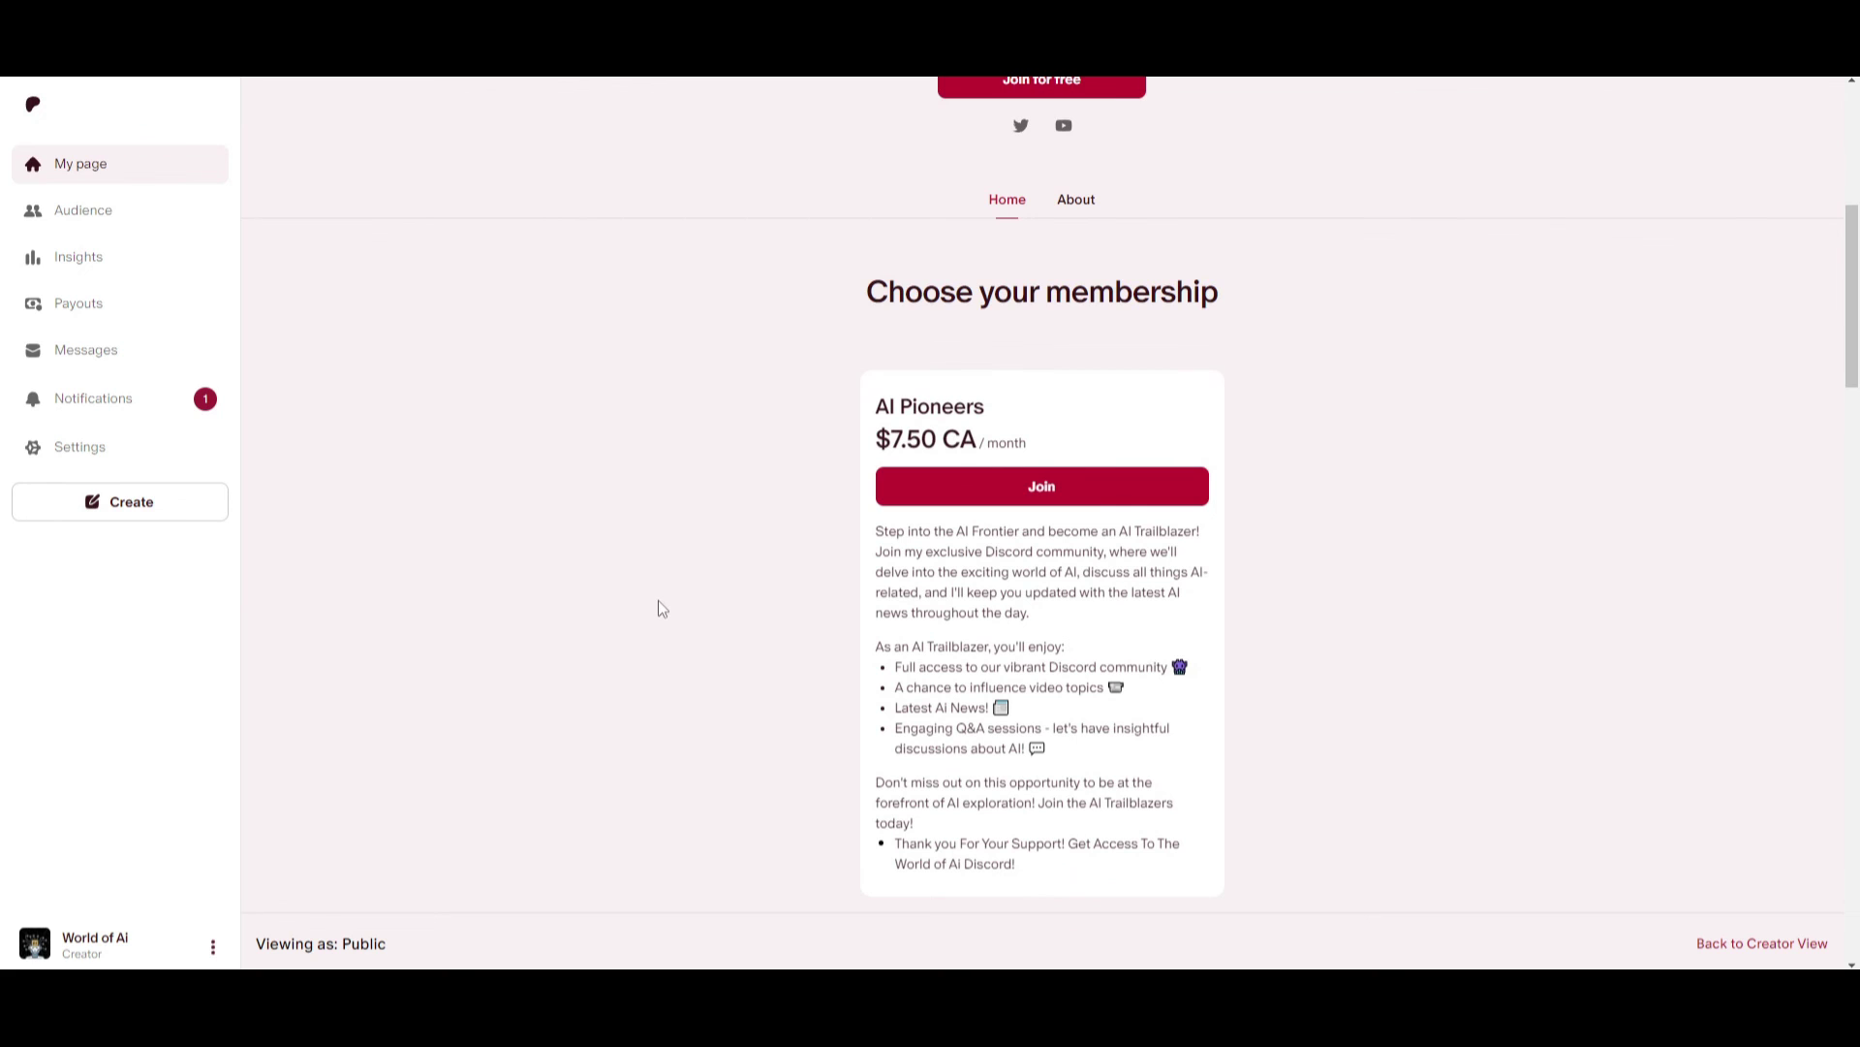
scroll(679, 581, up, 5)
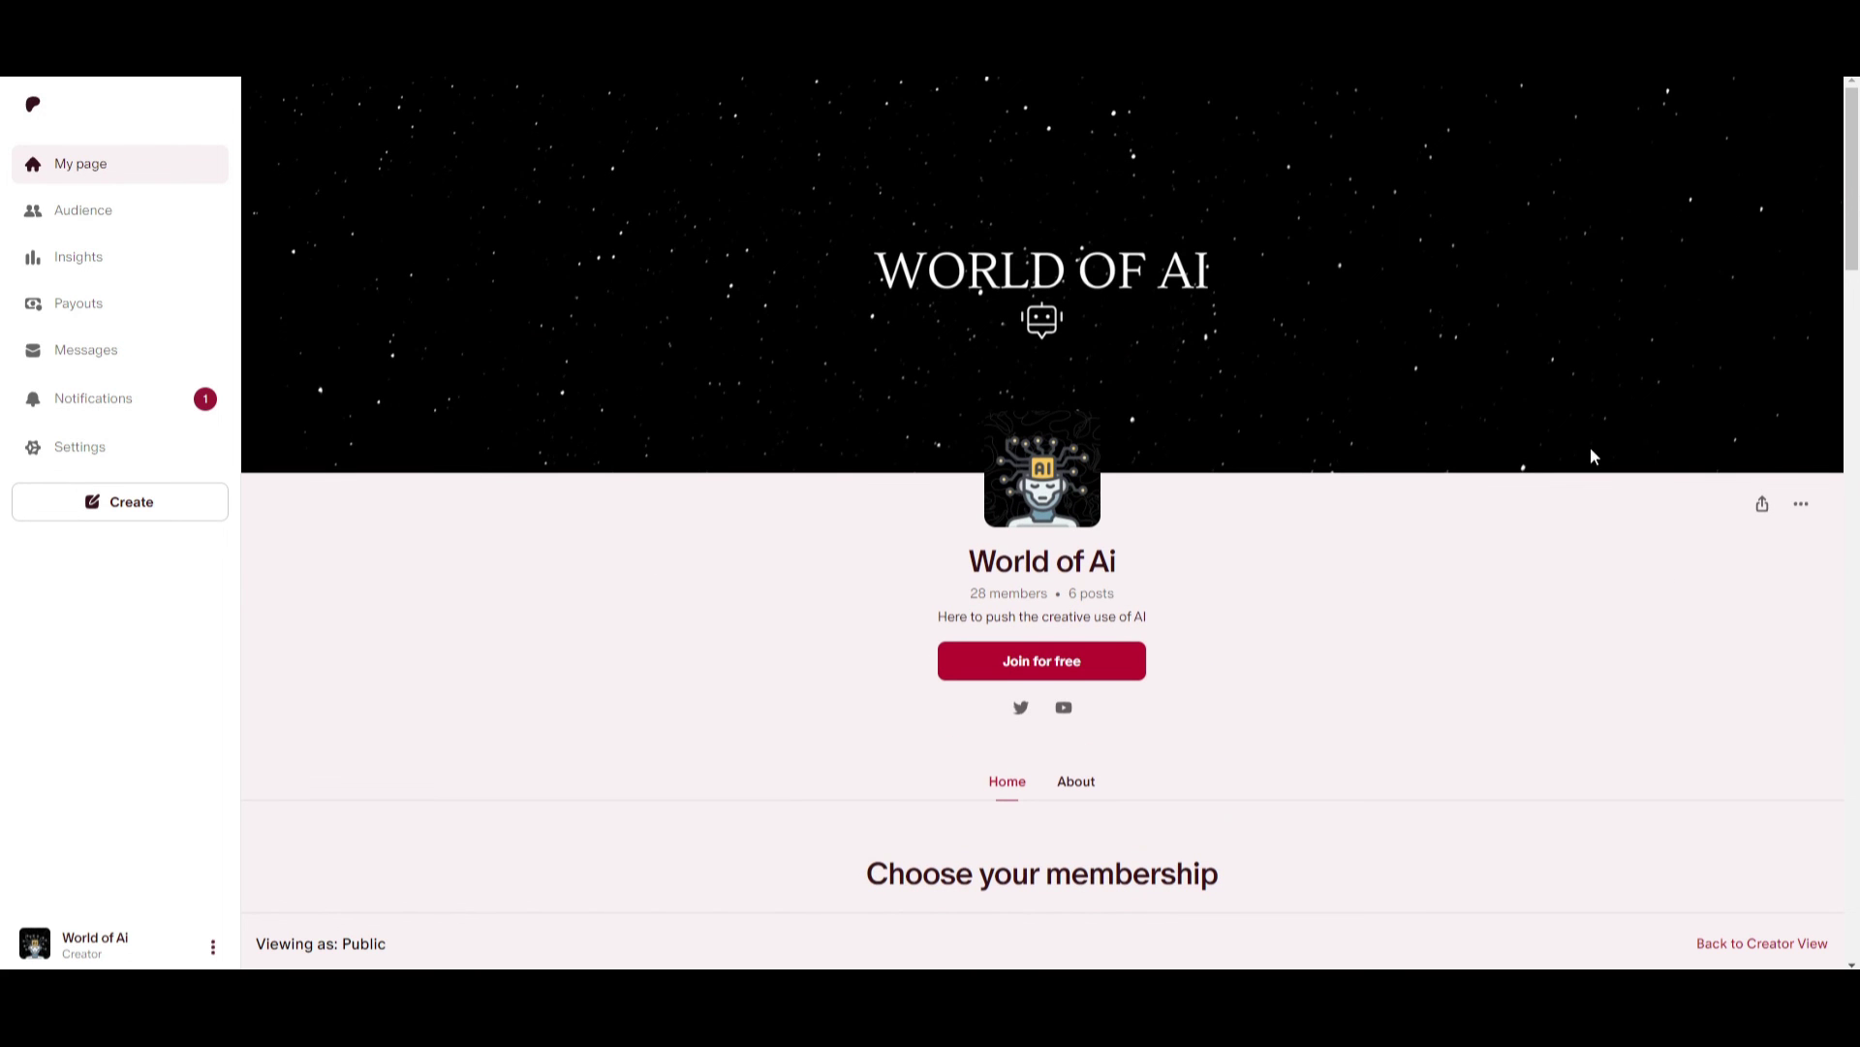
scroll(775, 552, down, 5)
scroll(988, 484, up, 5)
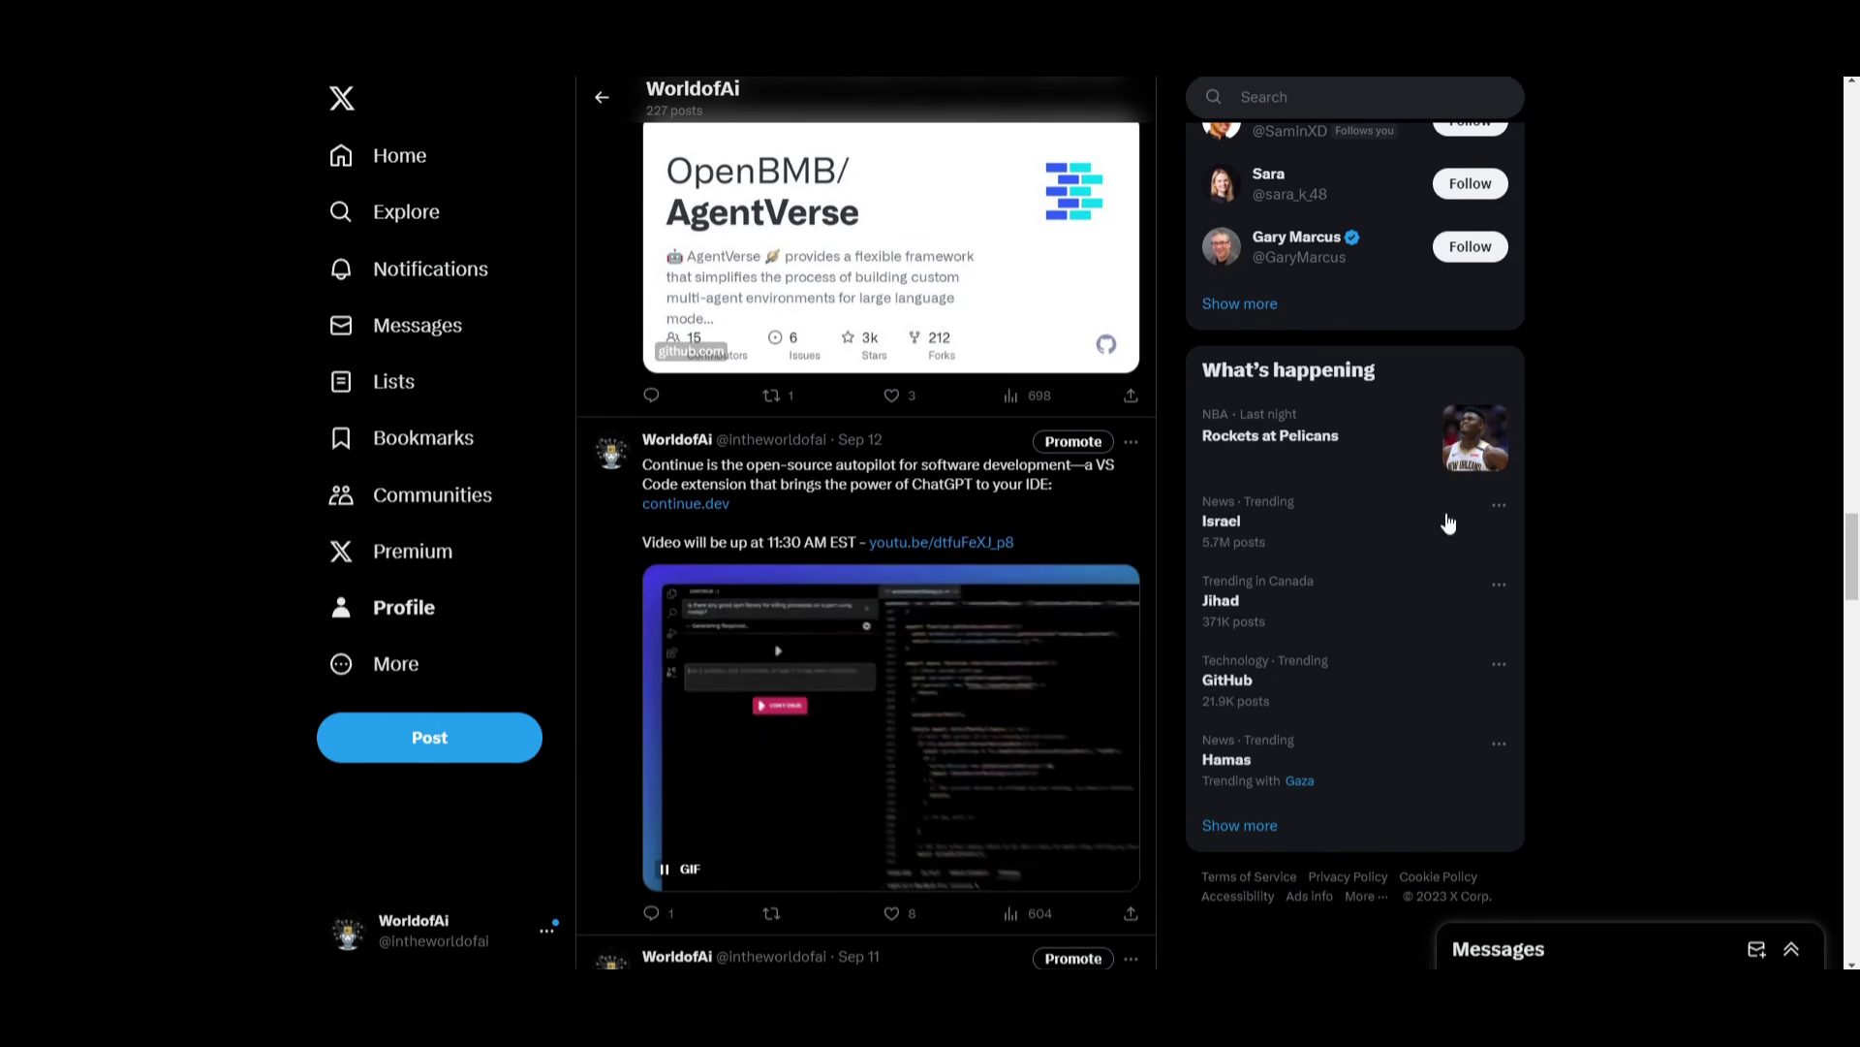
scroll(1393, 516, up, 10)
scroll(1393, 502, up, 10)
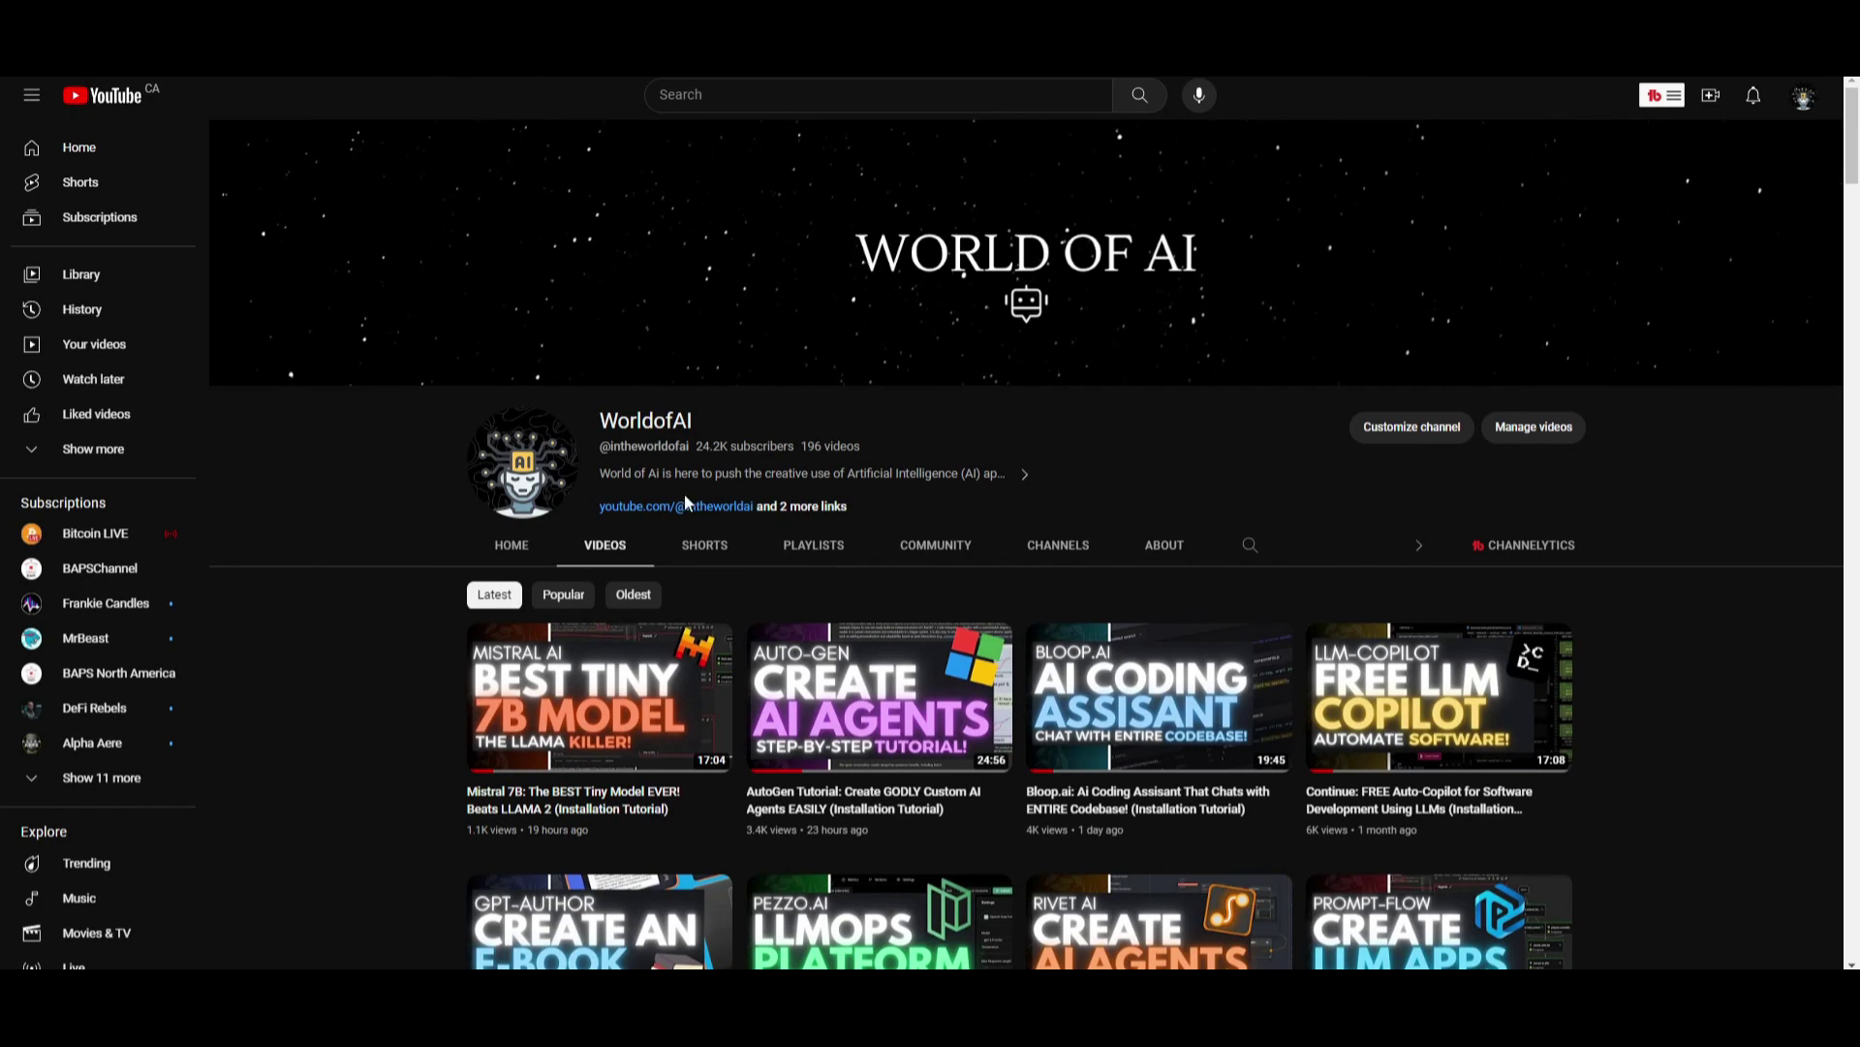
scroll(717, 496, down, 8)
scroll(726, 497, down, 20)
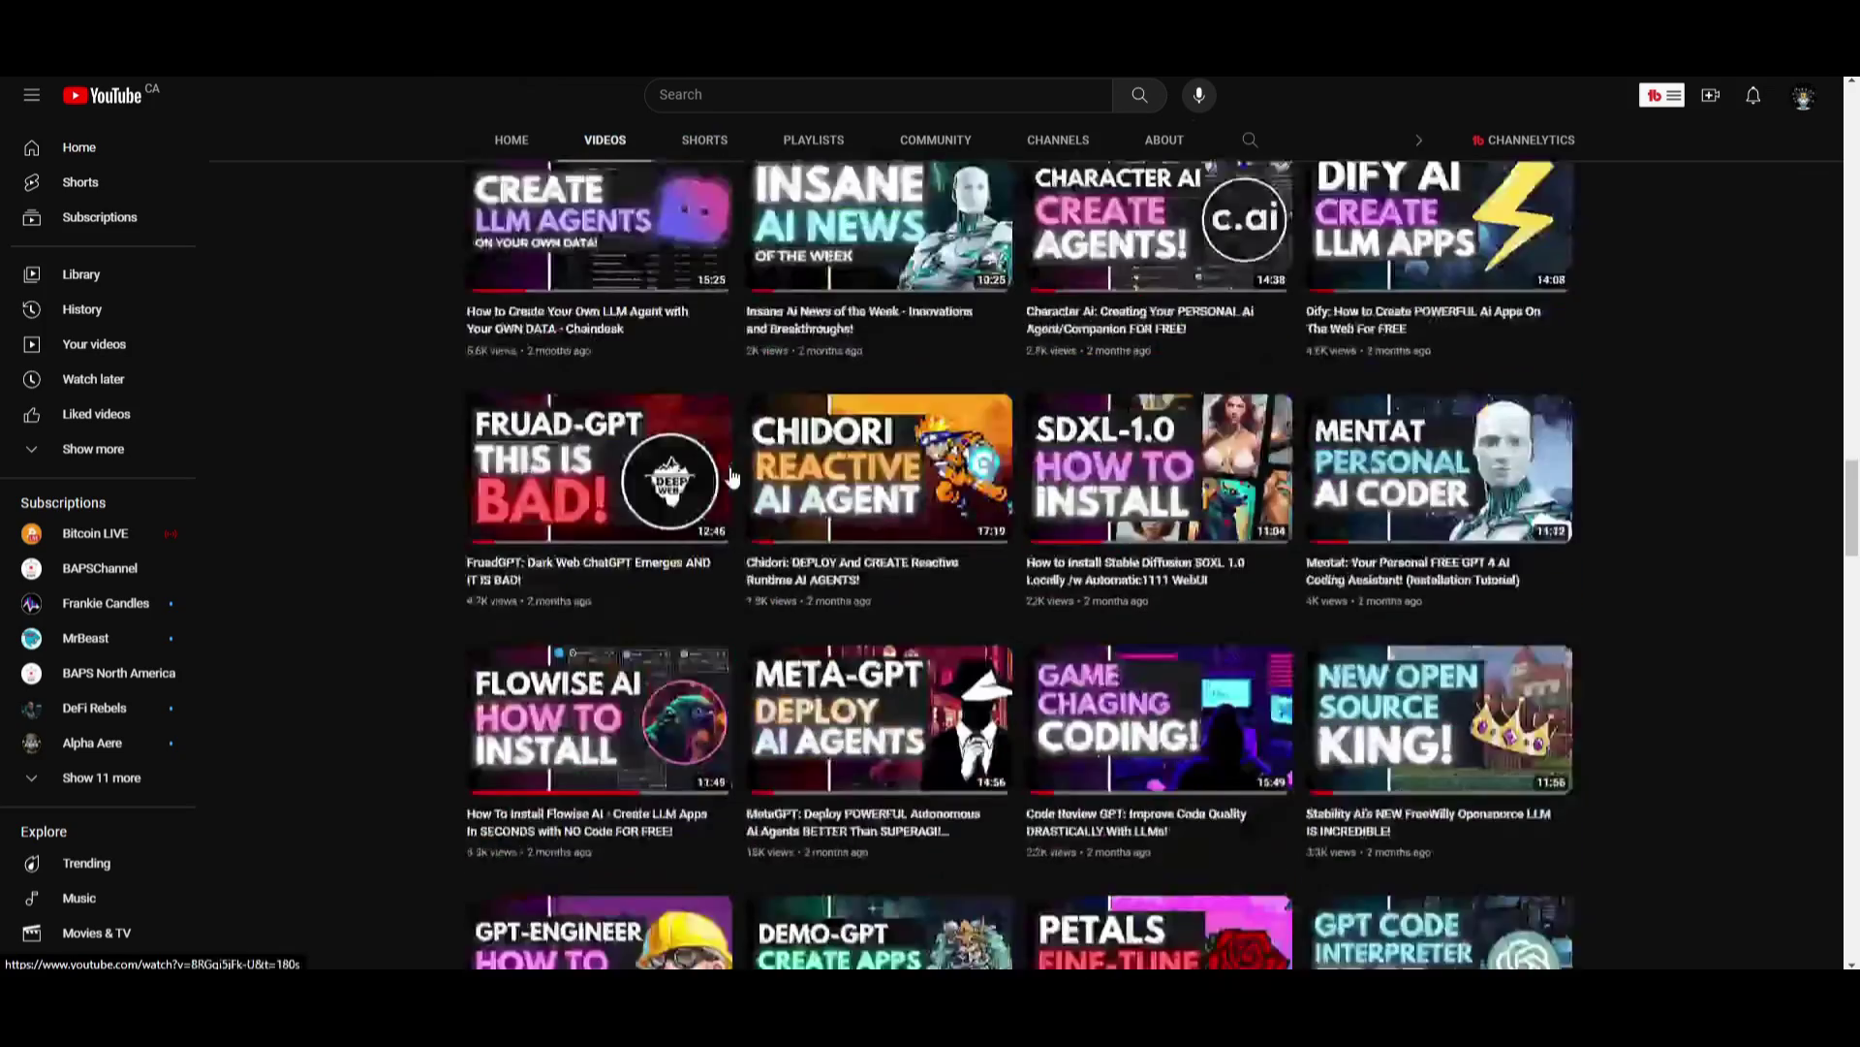
scroll(726, 479, down, 20)
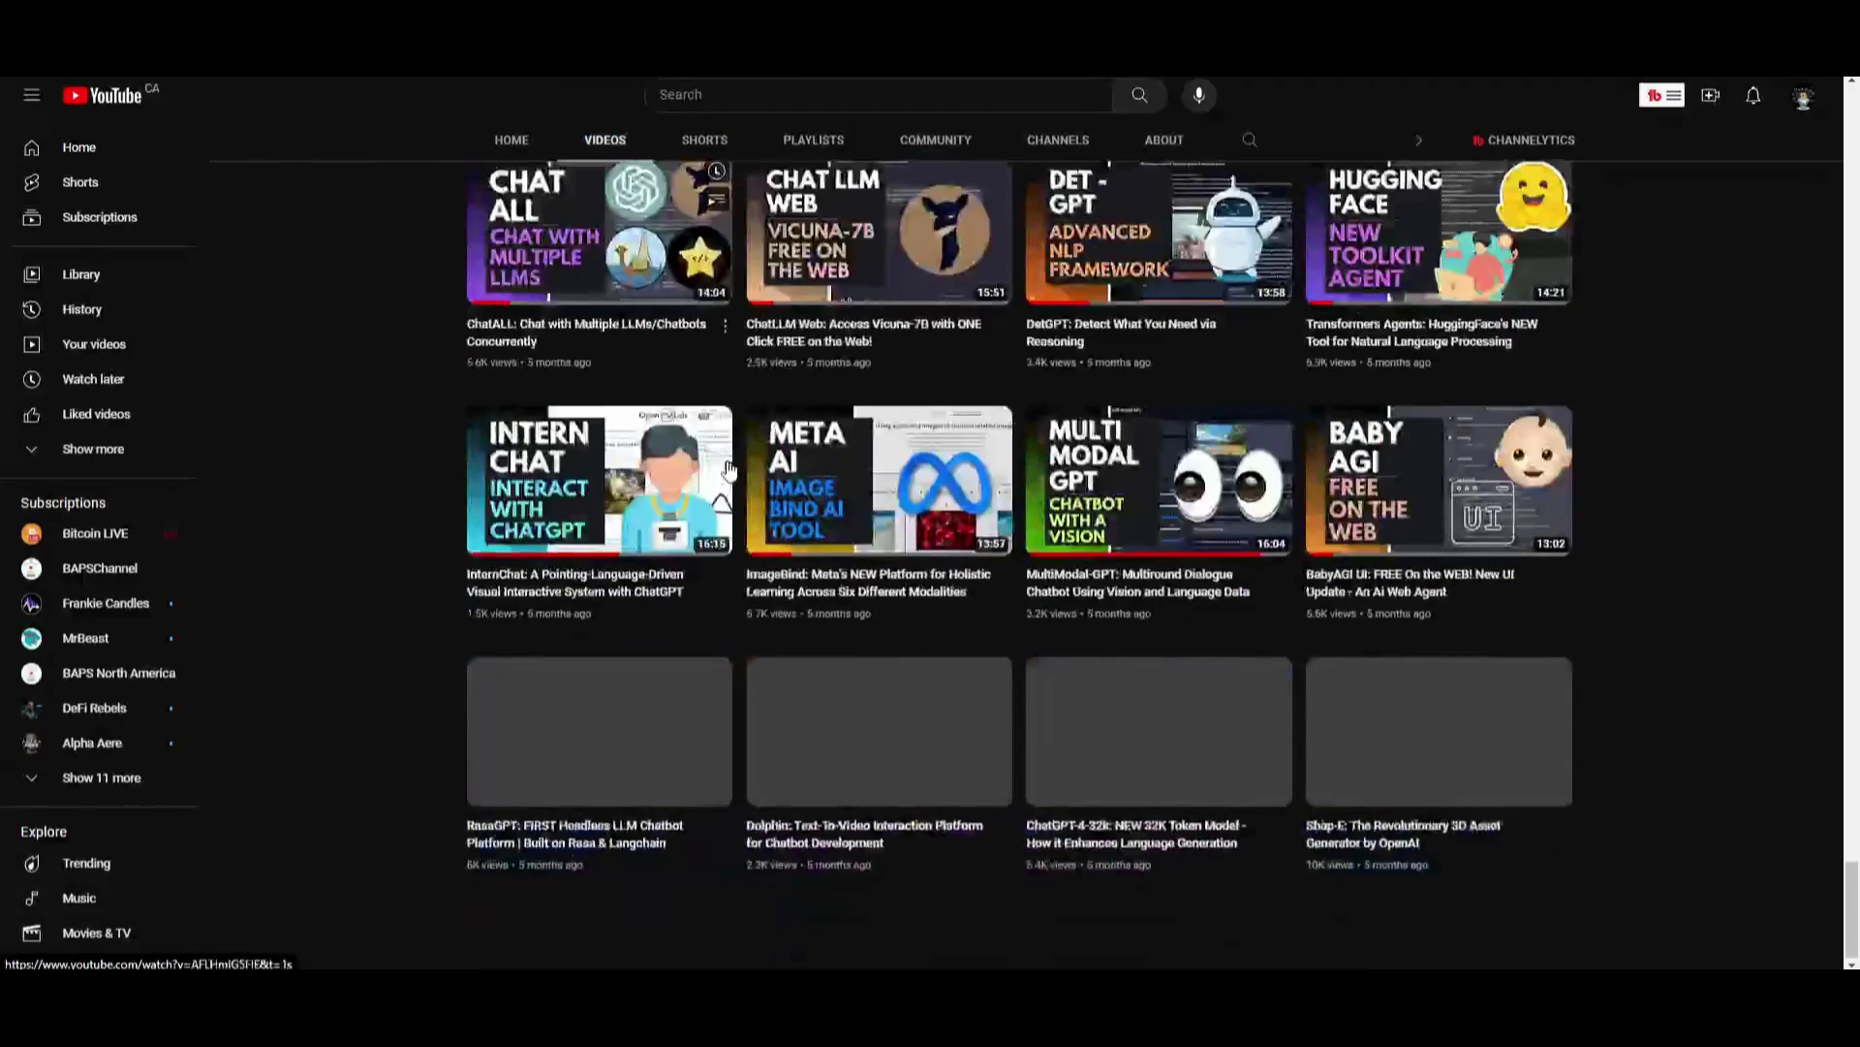
scroll(729, 468, down, 7)
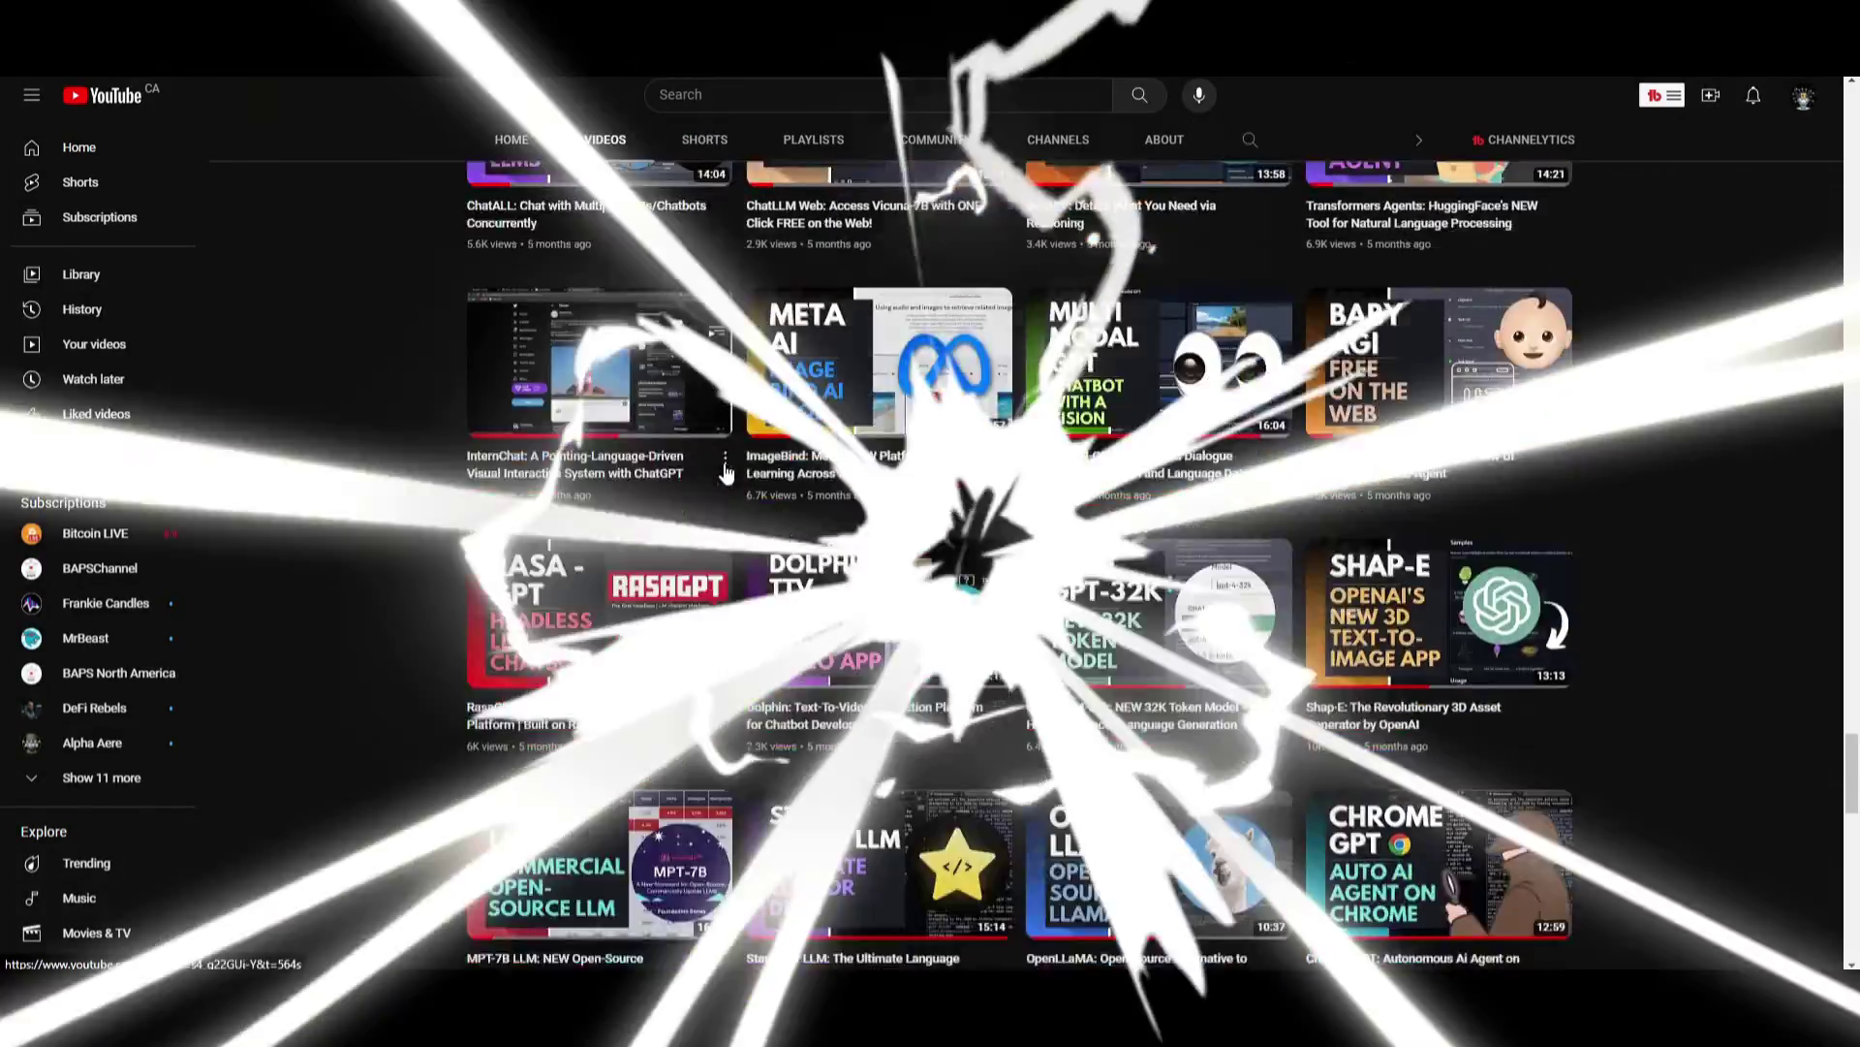
scroll(735, 426, down, 8)
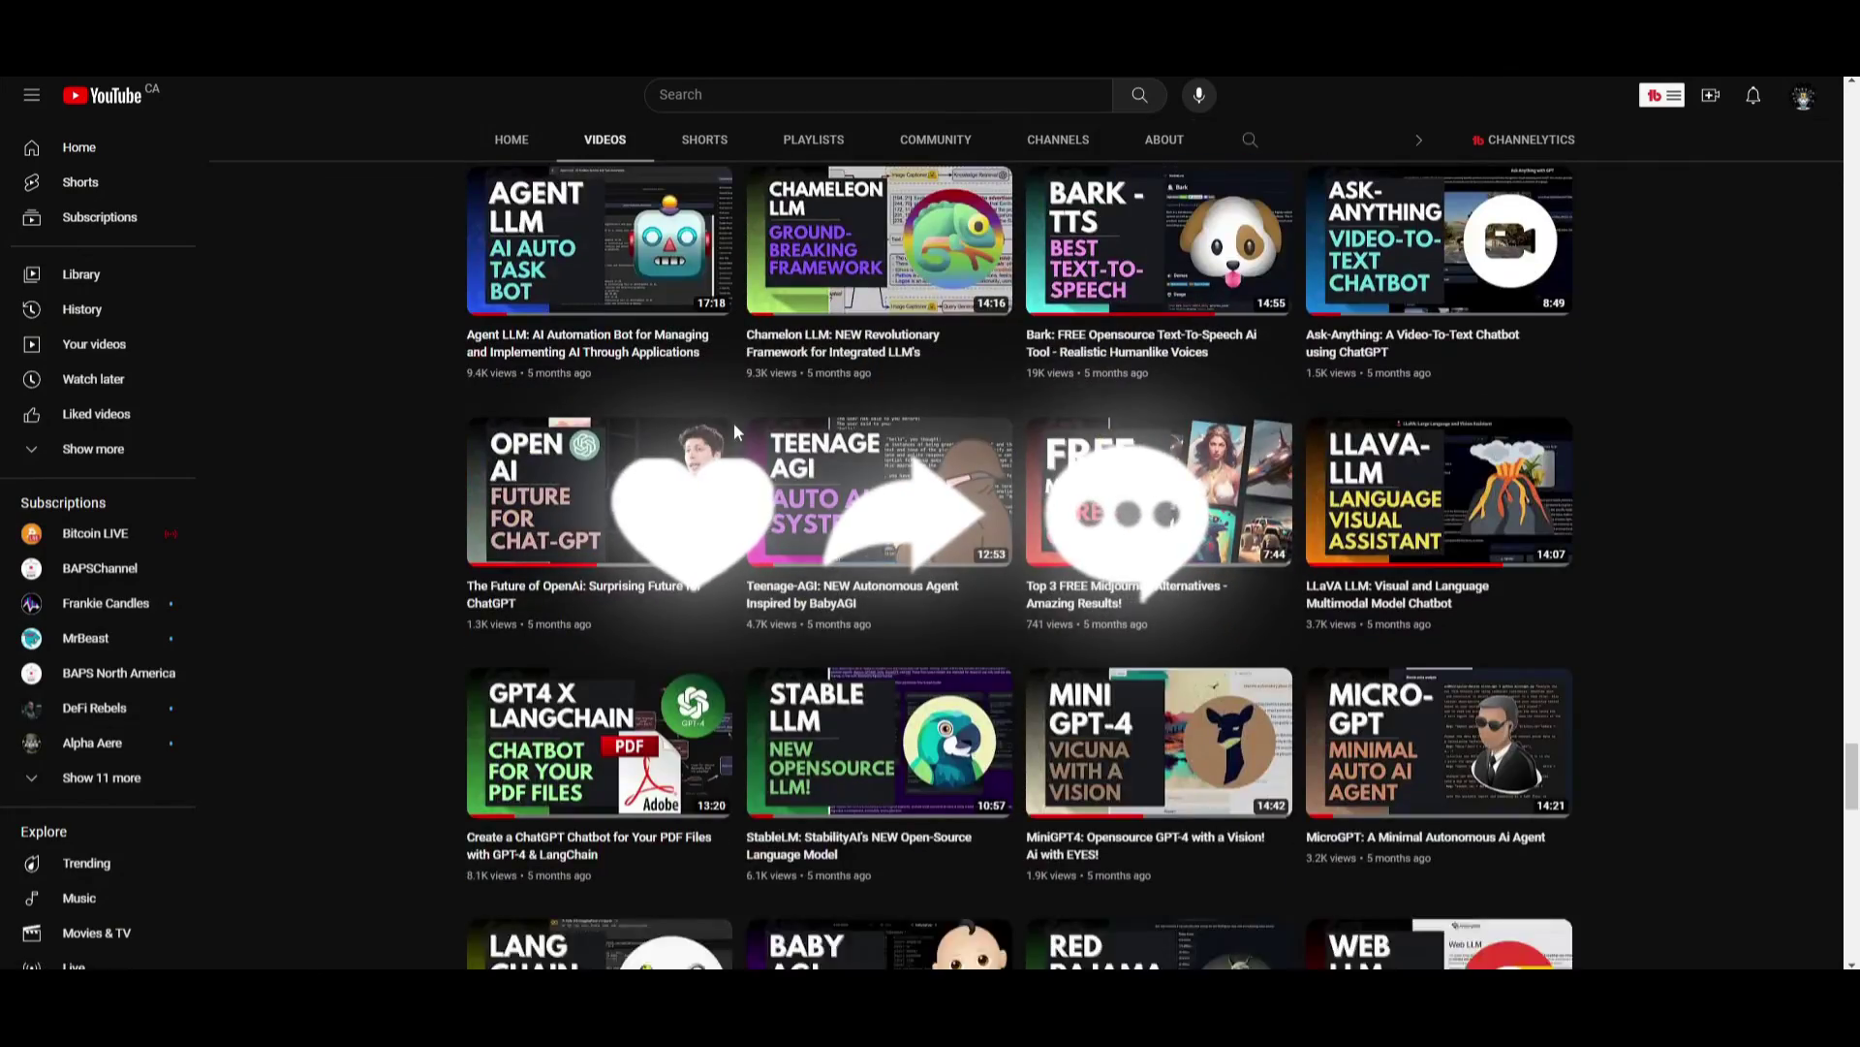